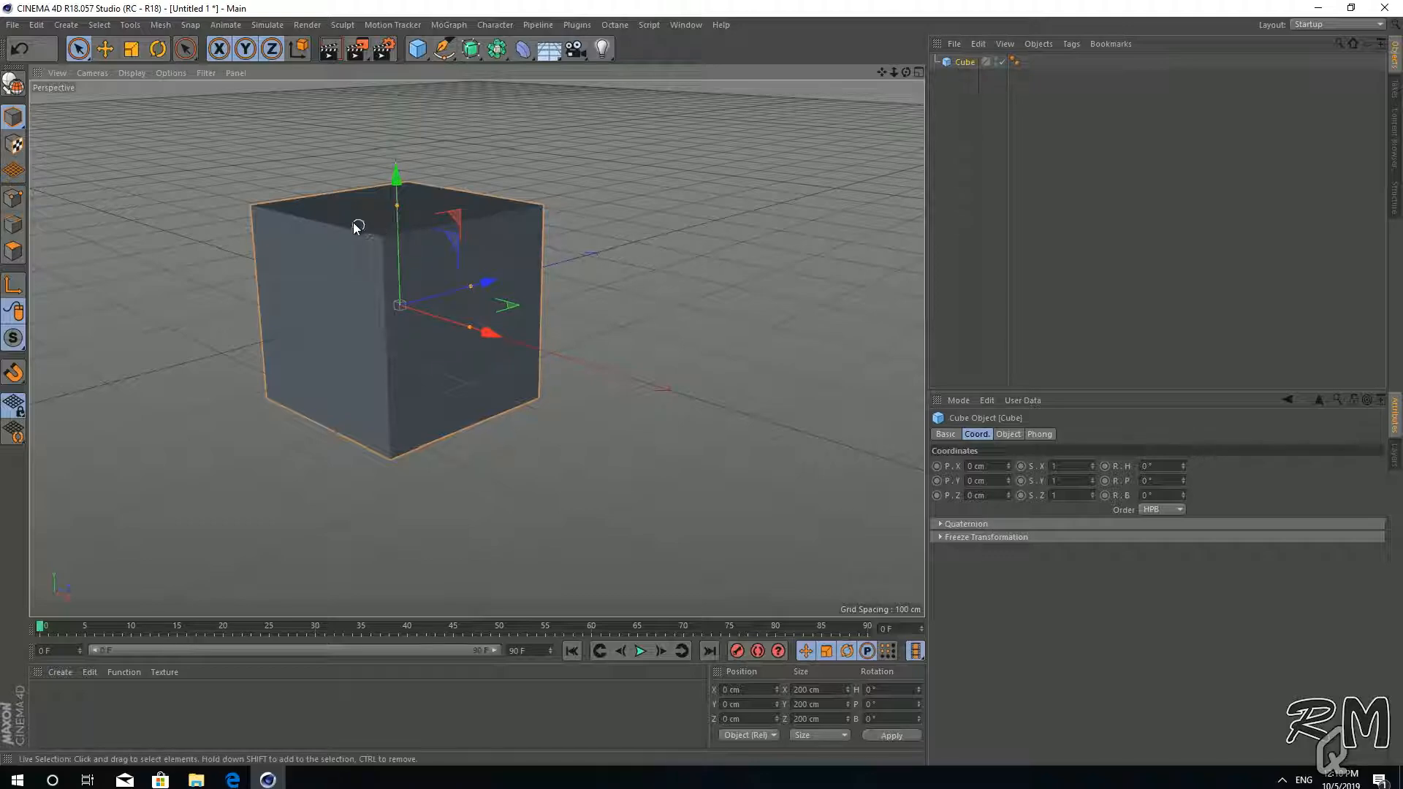
Resize the cube into a flat tabletop slab with Size Y 10 cm and Size X 600 cm.
drag(397, 205, 398, 245)
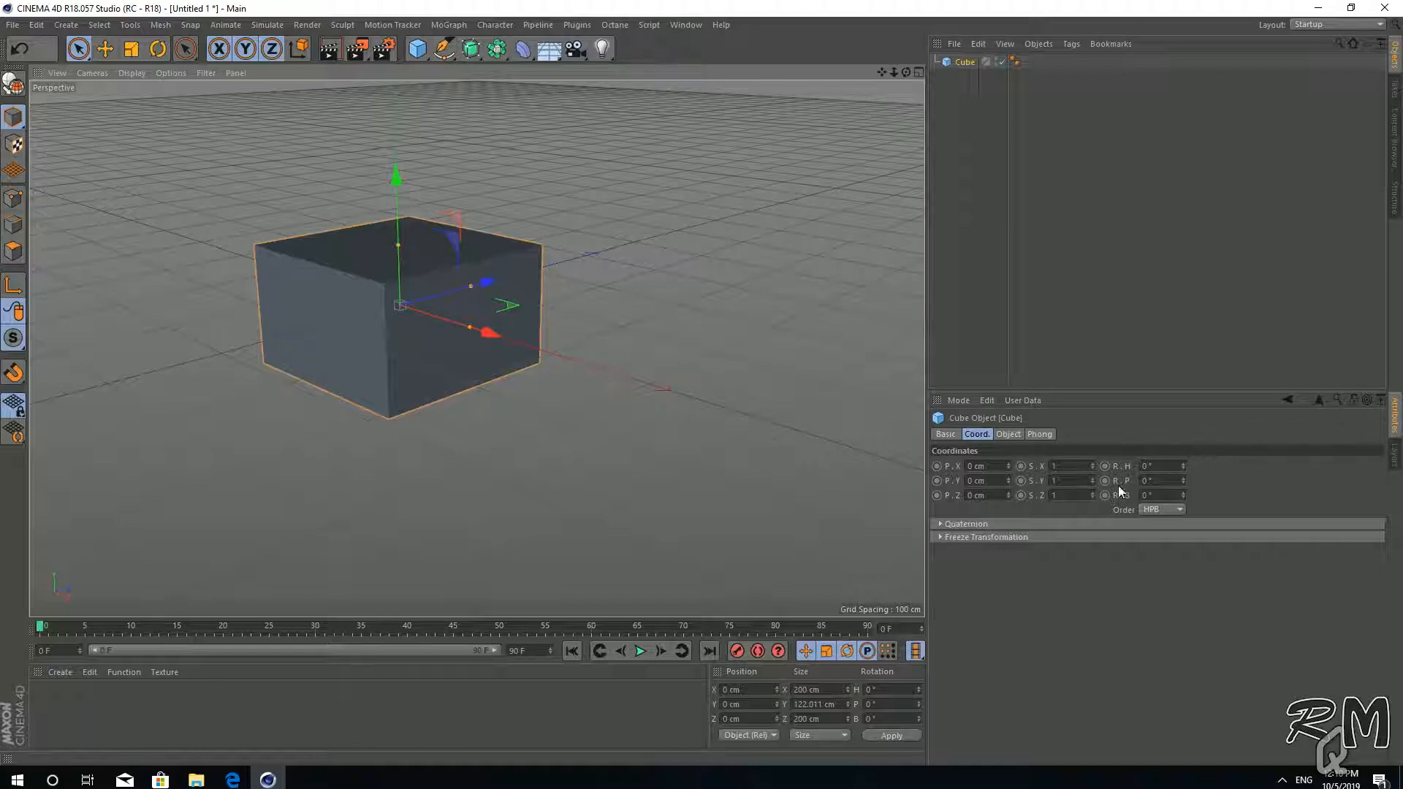
click(1009, 434)
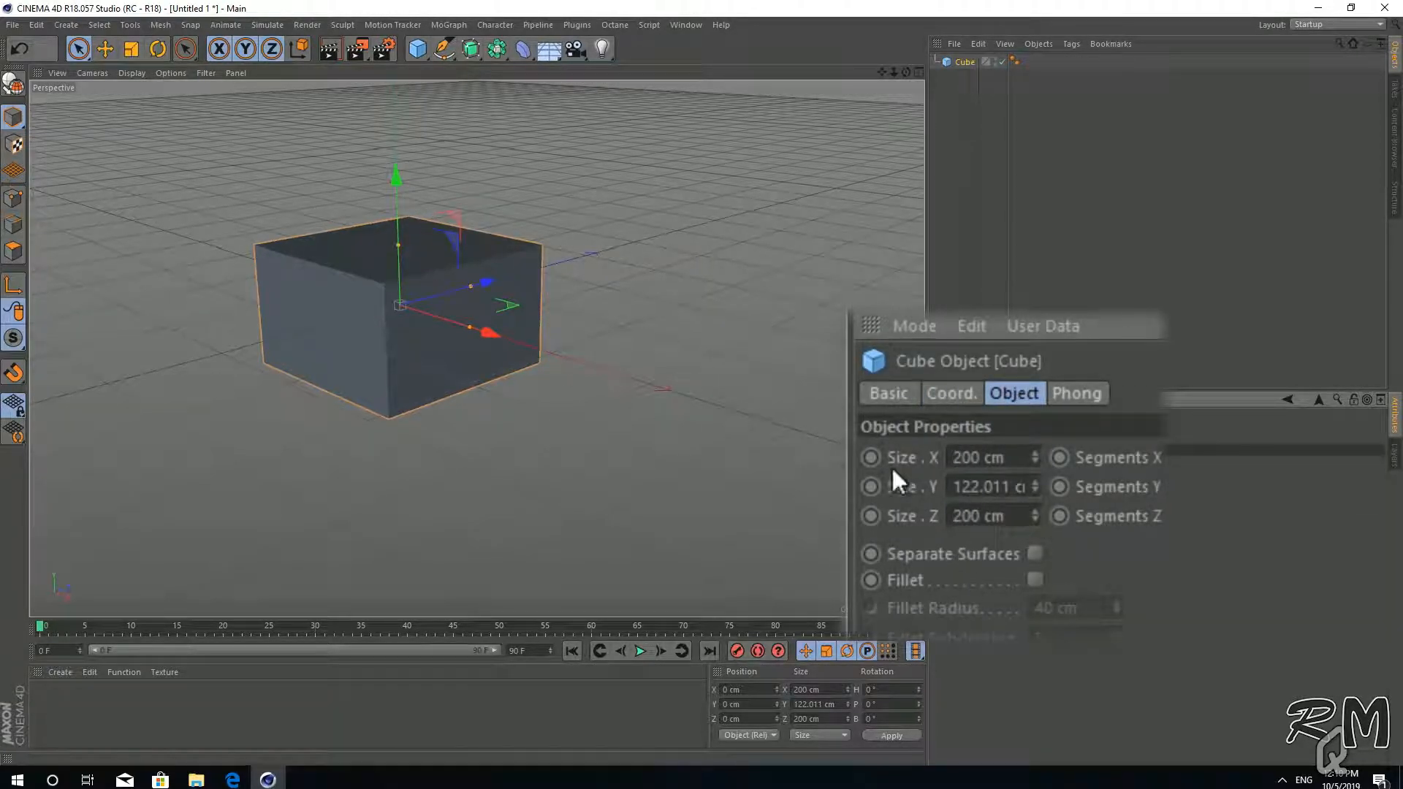
double_click(957, 488)
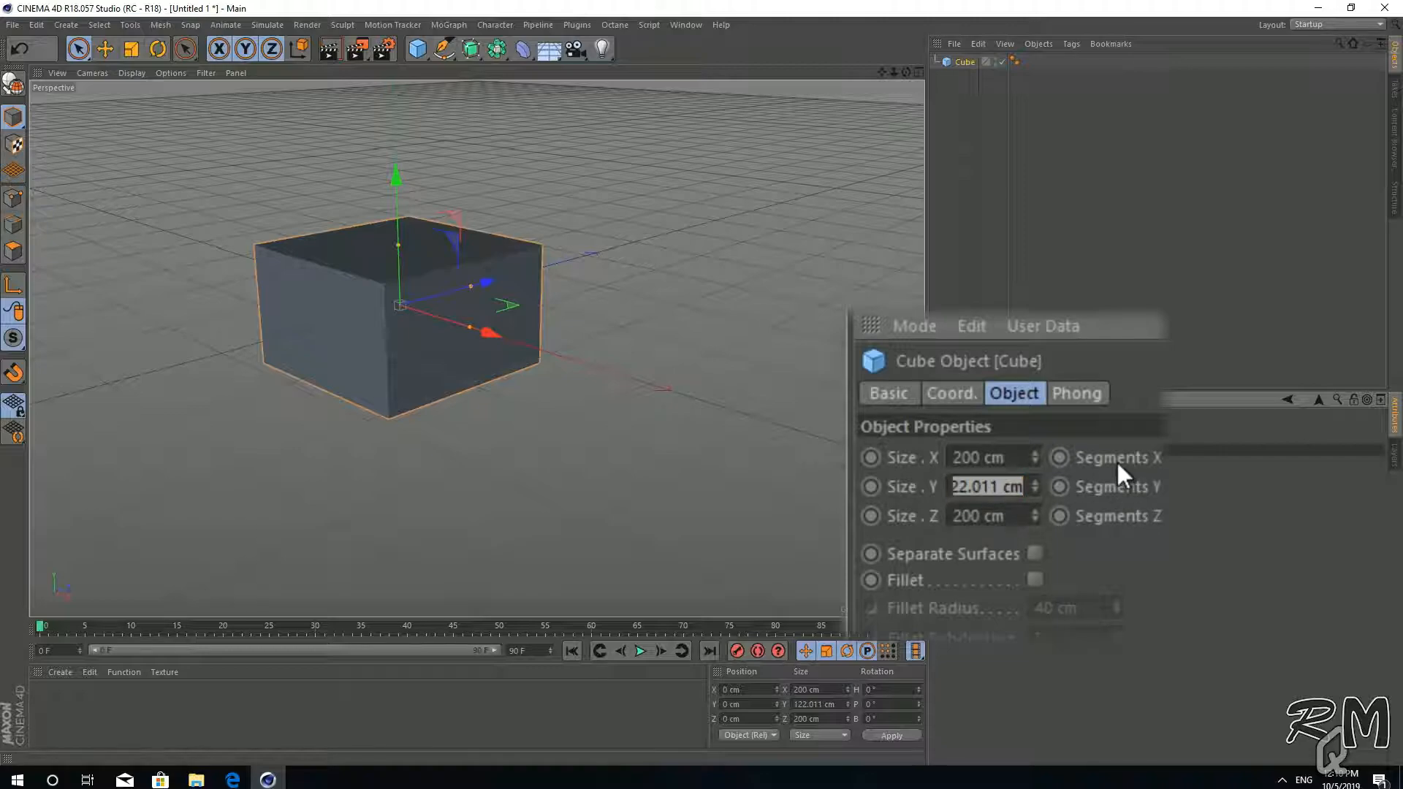
text(10)
key(Return)
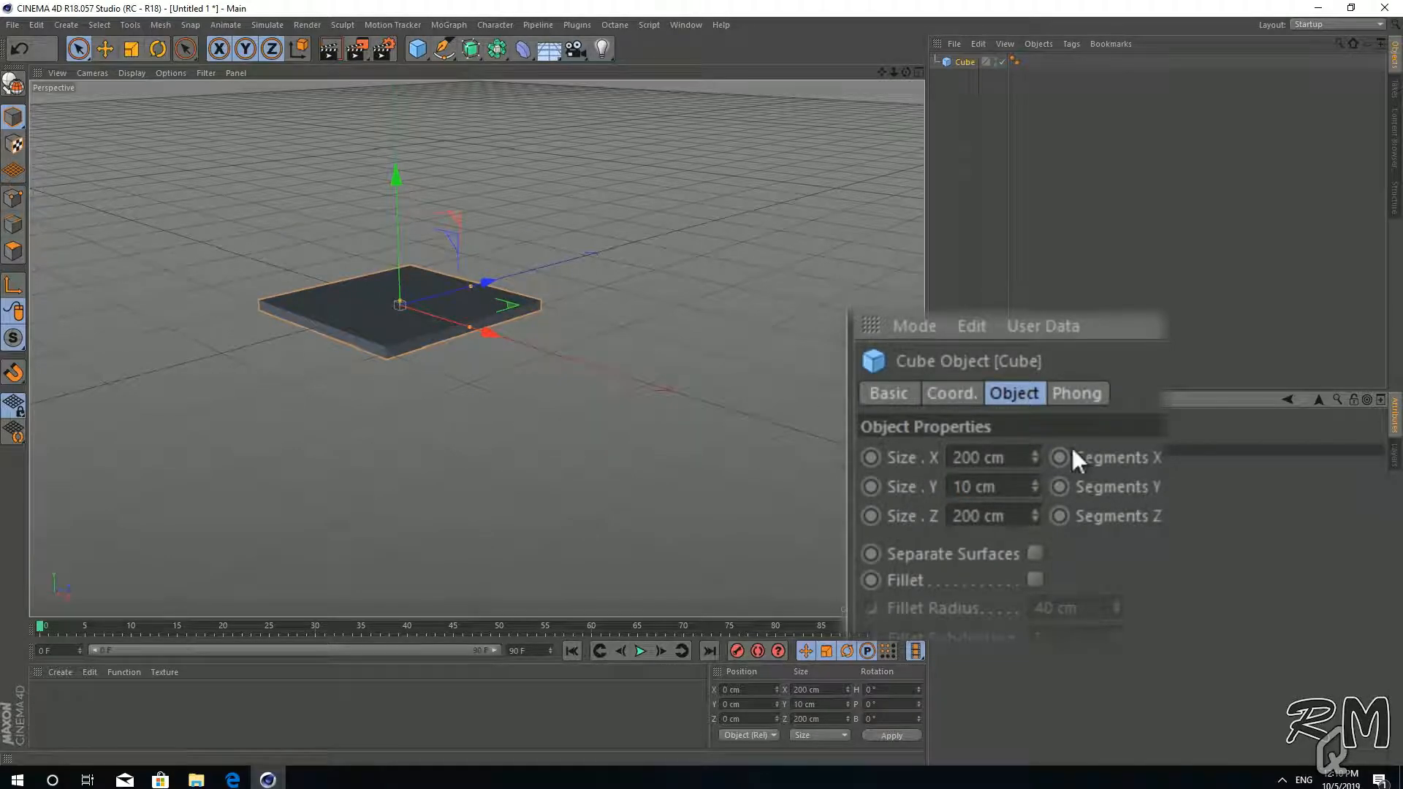
double_click(1005, 455)
text(600)
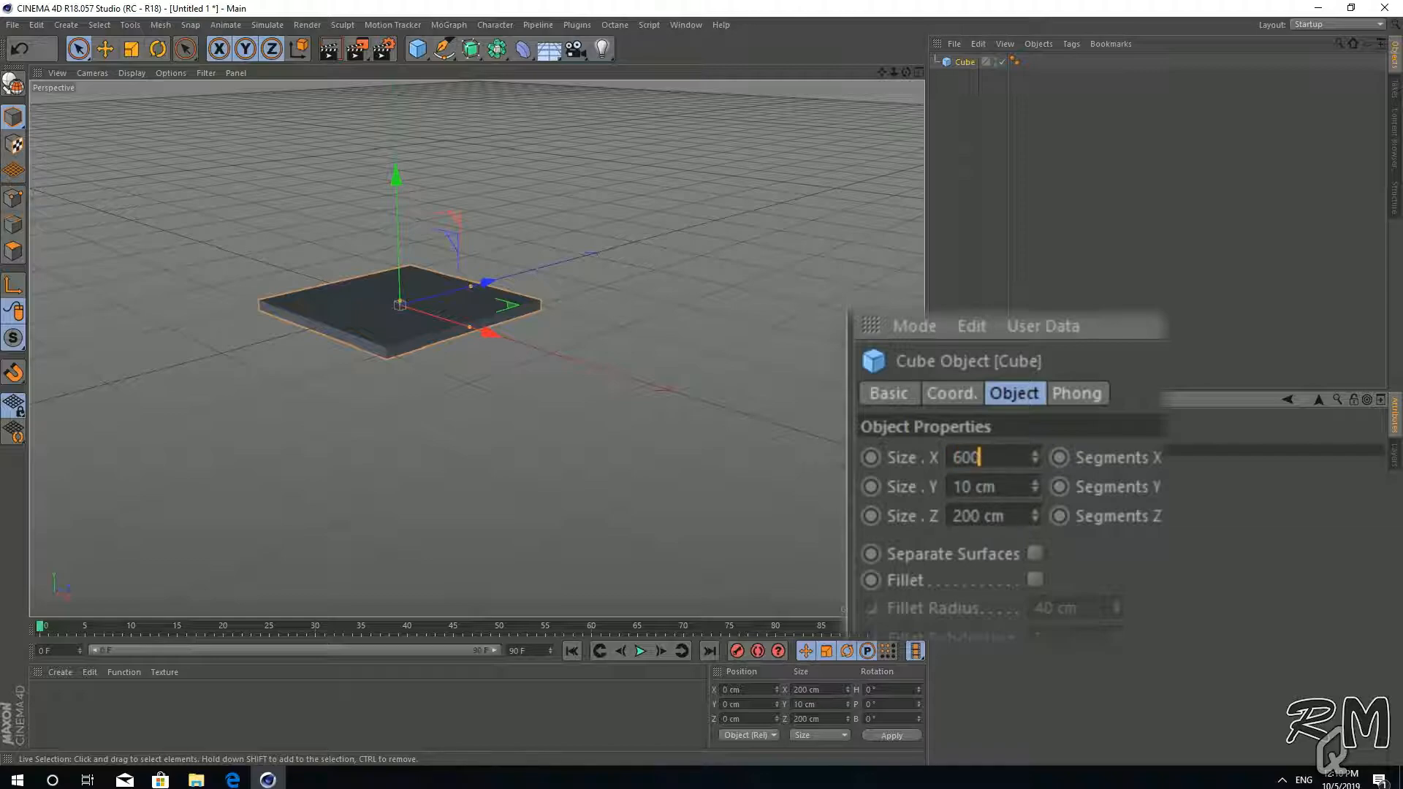
key(Return)
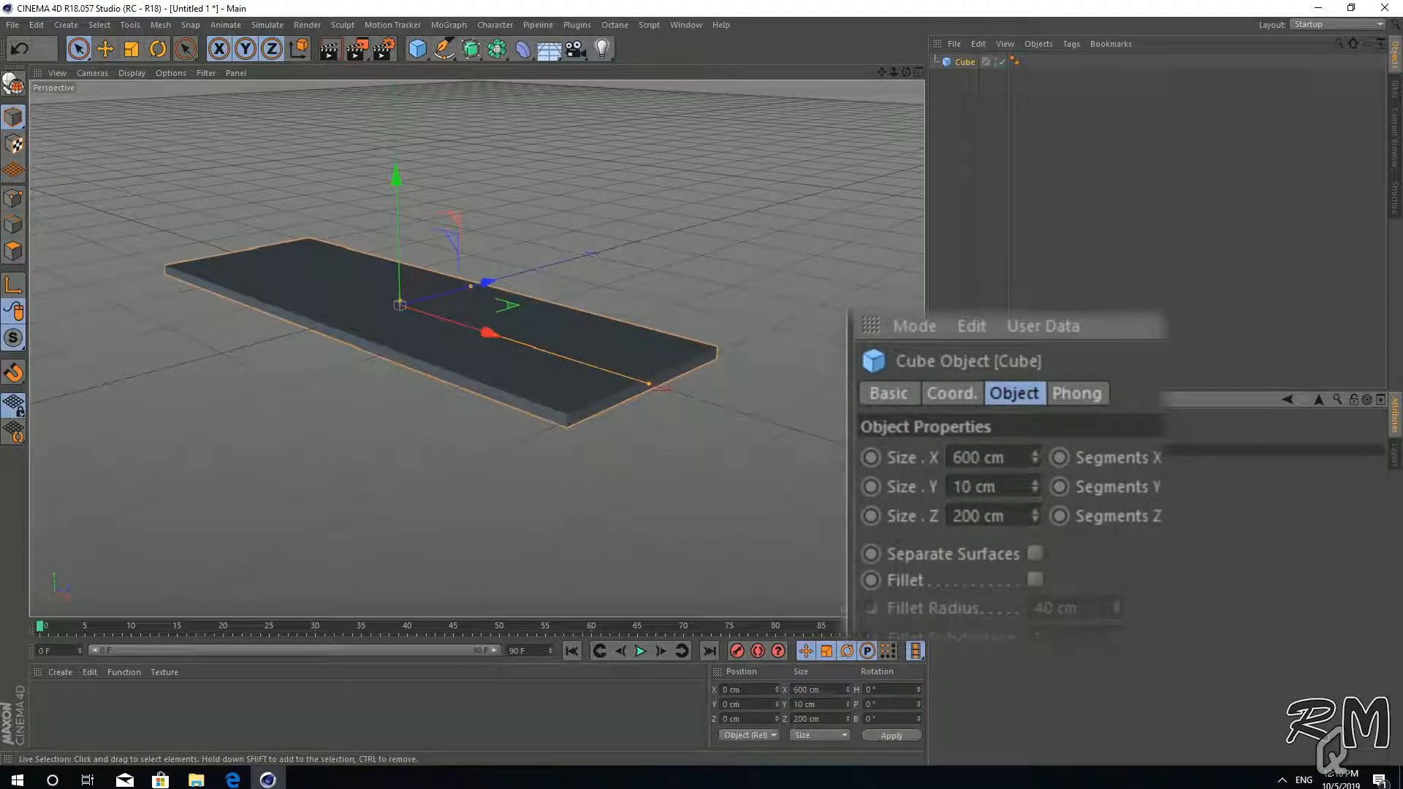
double_click(997, 518)
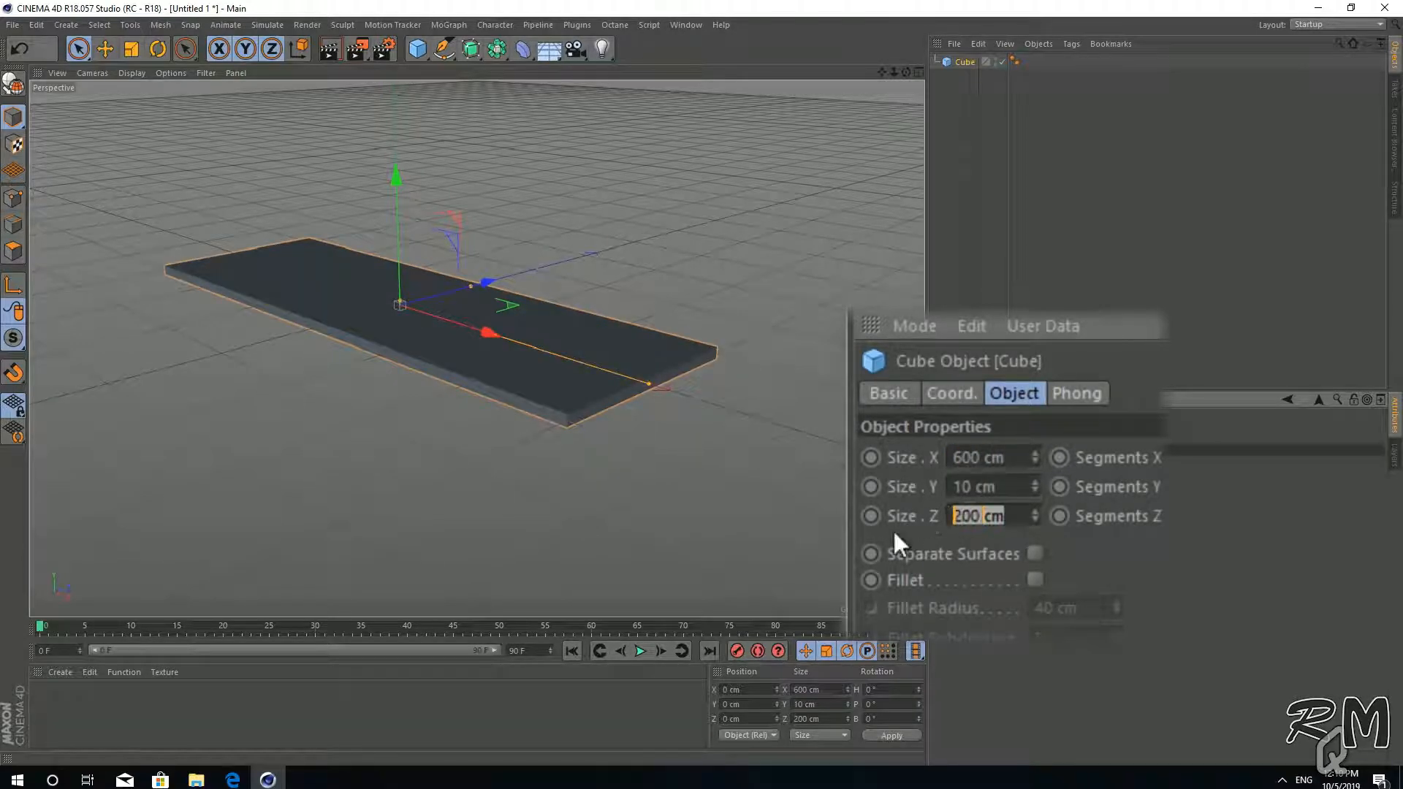
Rename the flat slab object as Tab-Top.
double_click(965, 62)
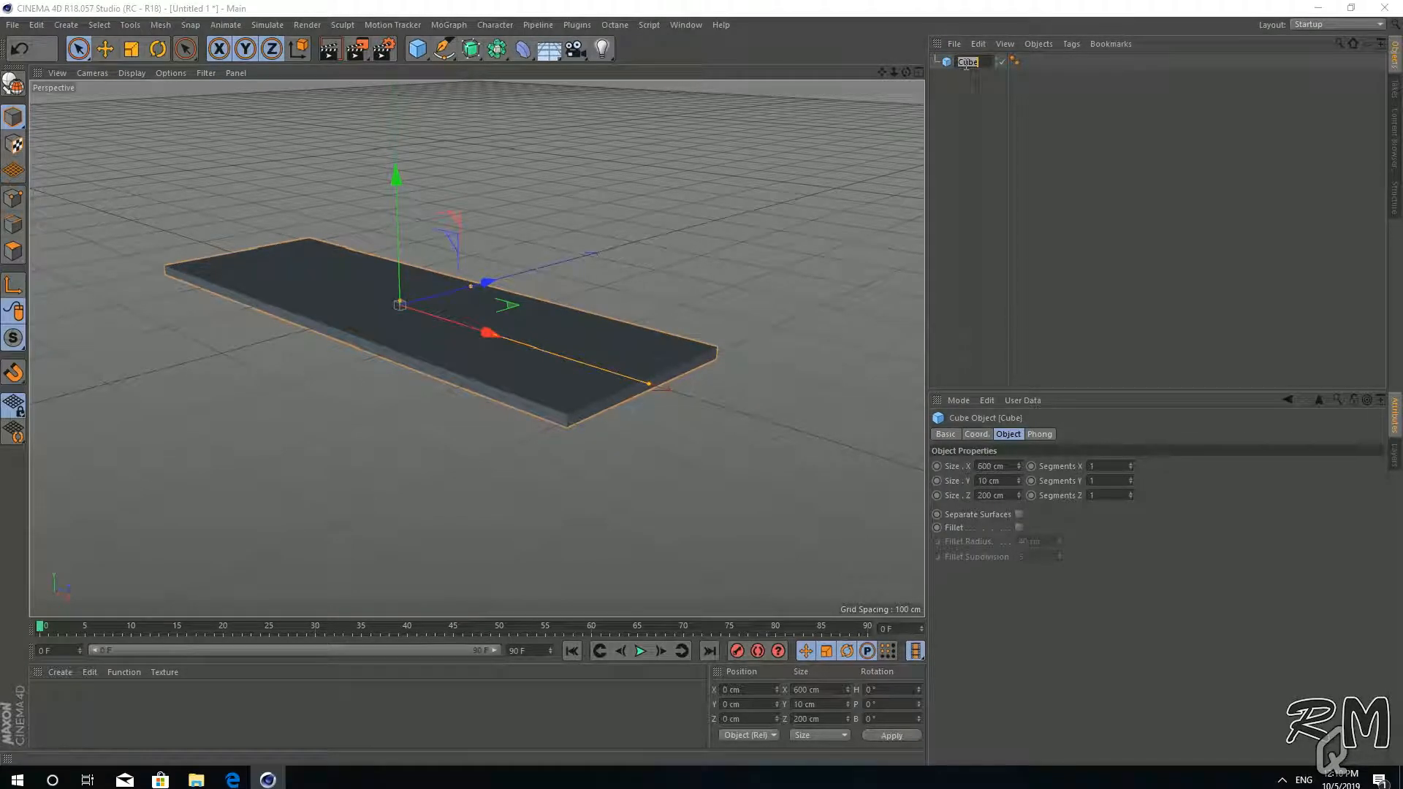
text(Tab)
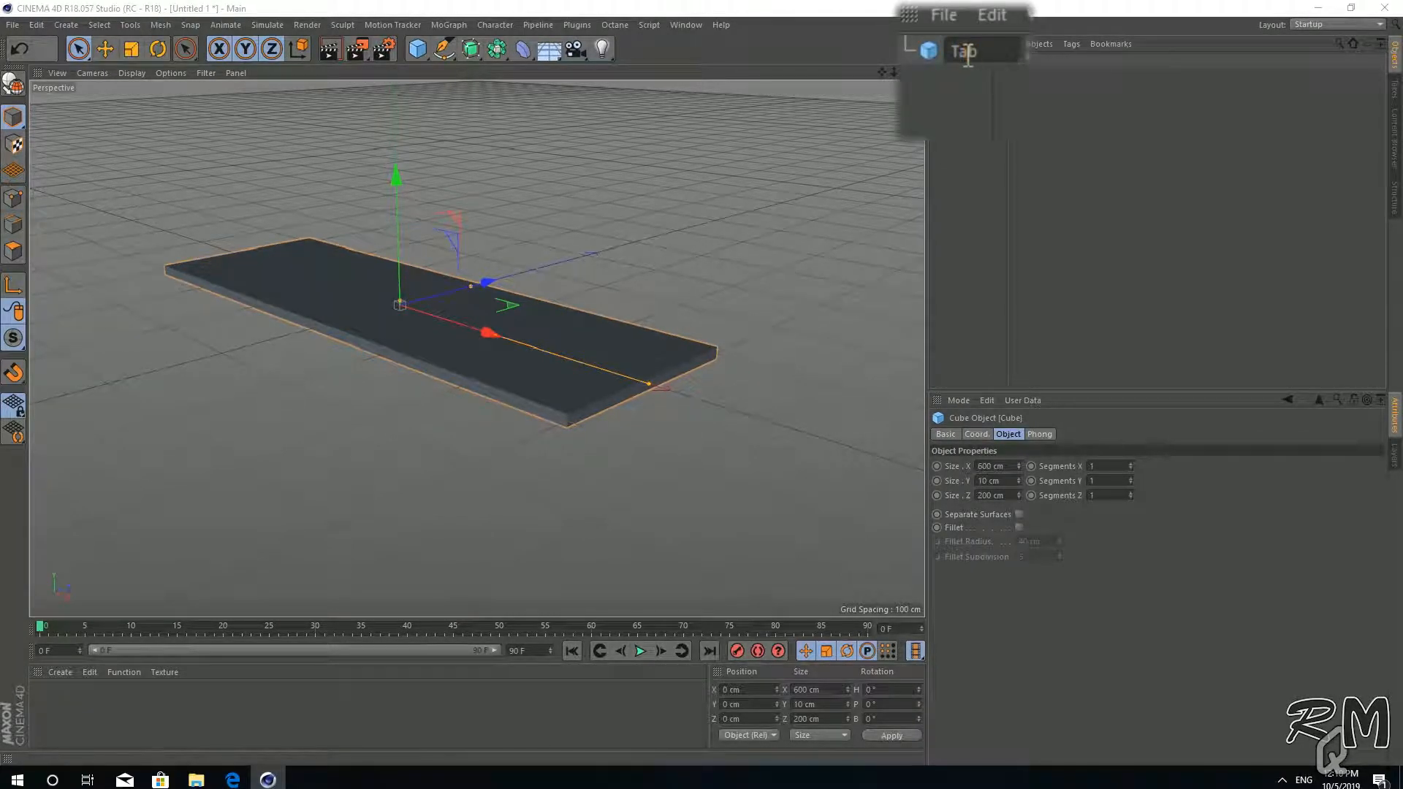
text(-Top)
key(Return)
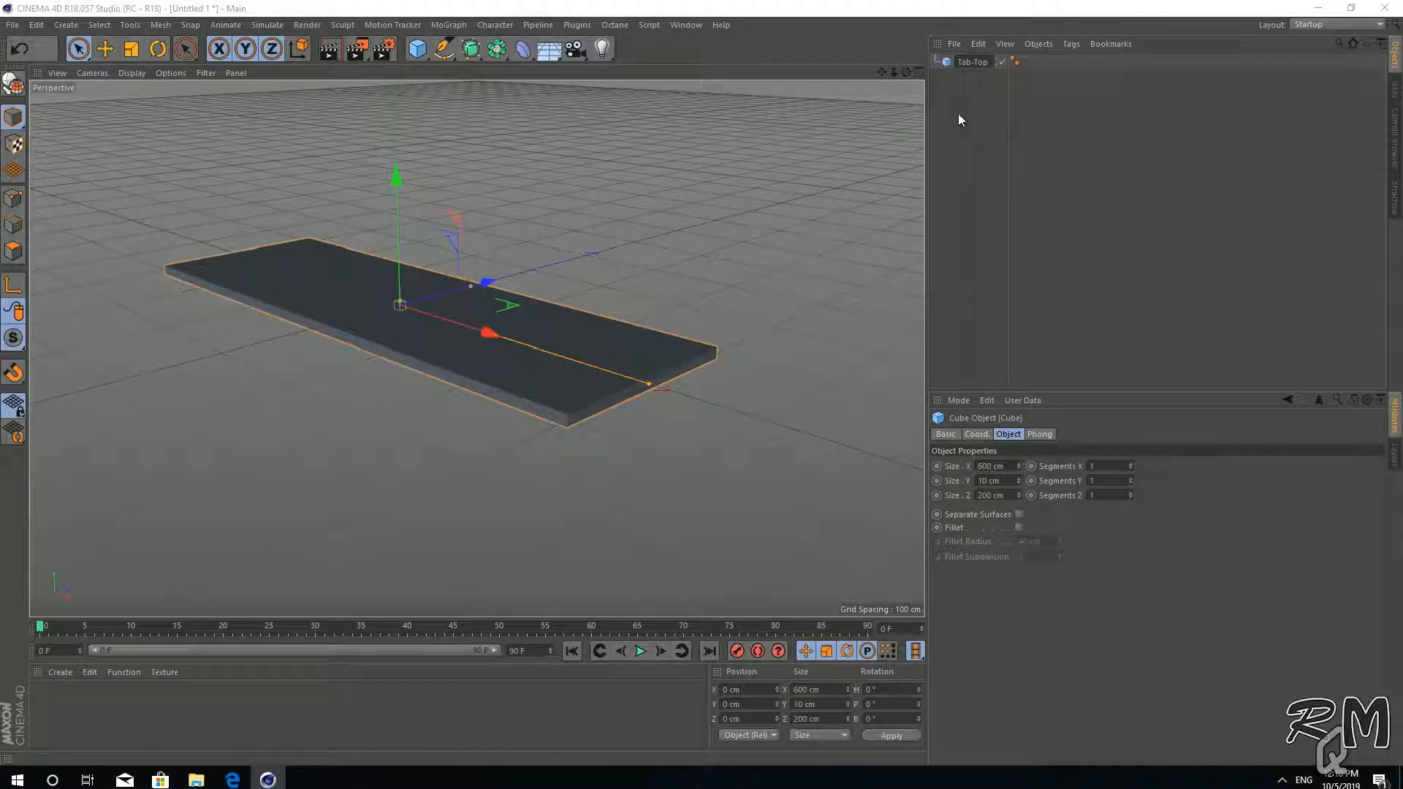
Add a second cube for a table leg and set its Size X and Size Z to 10 cm.
click(416, 51)
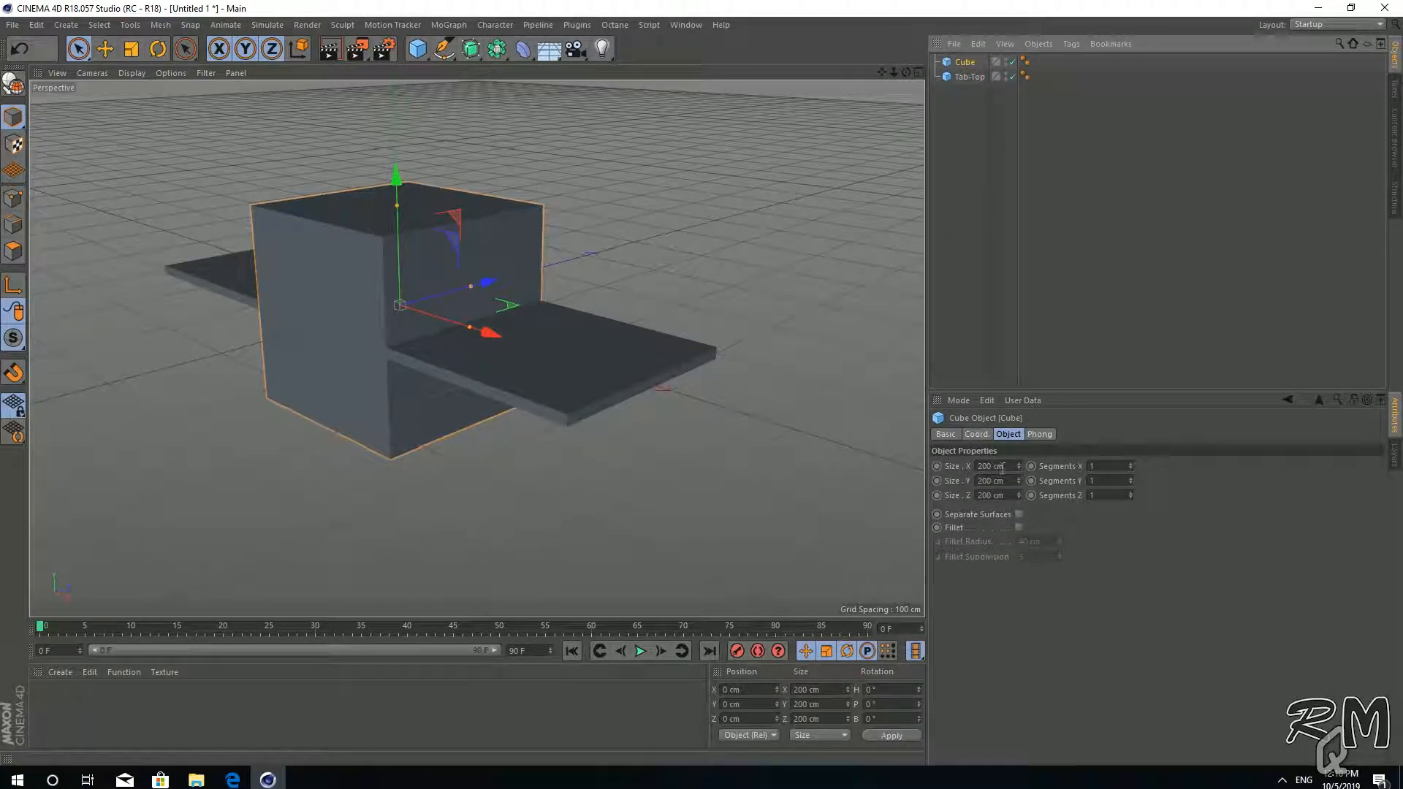
drag(1008, 470, 972, 468)
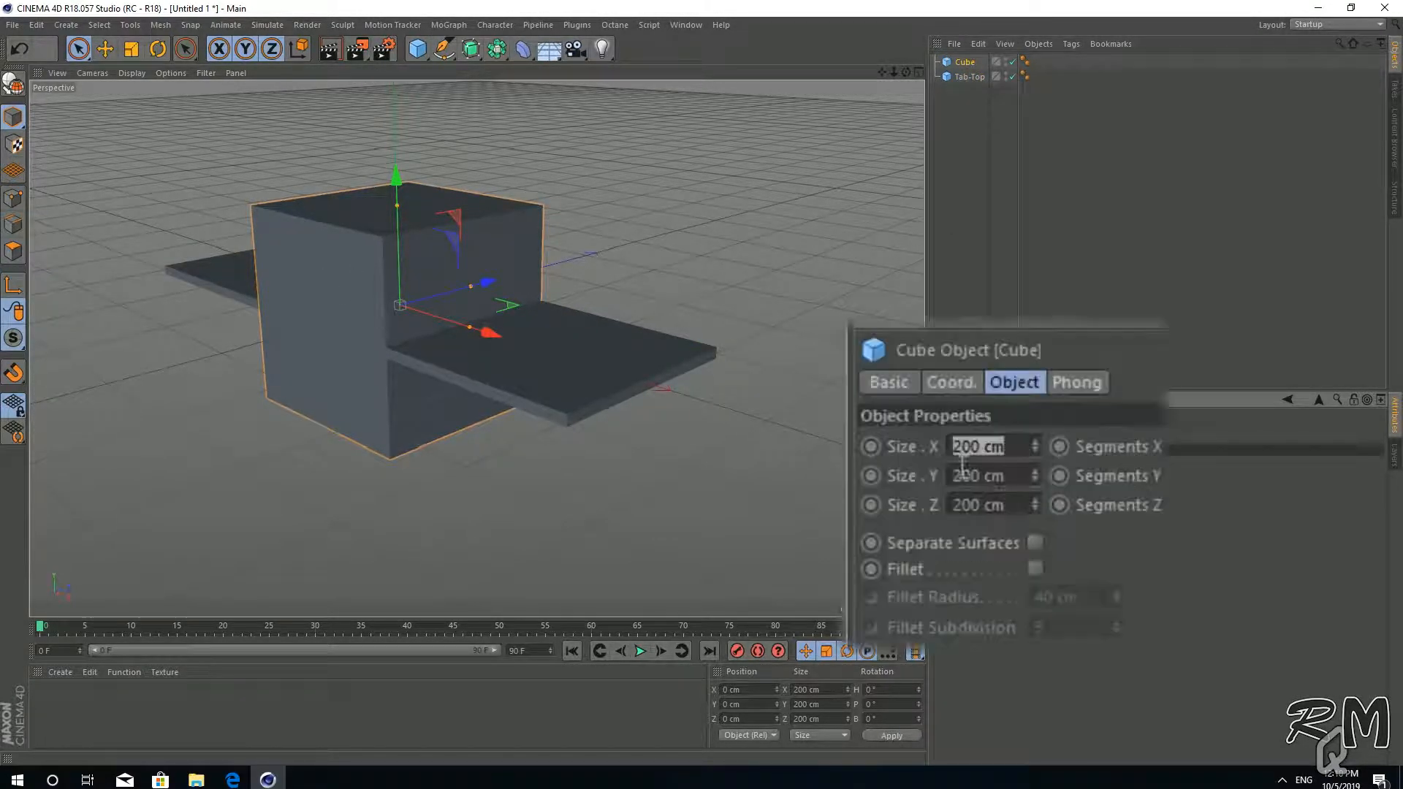
text(10)
key(Return)
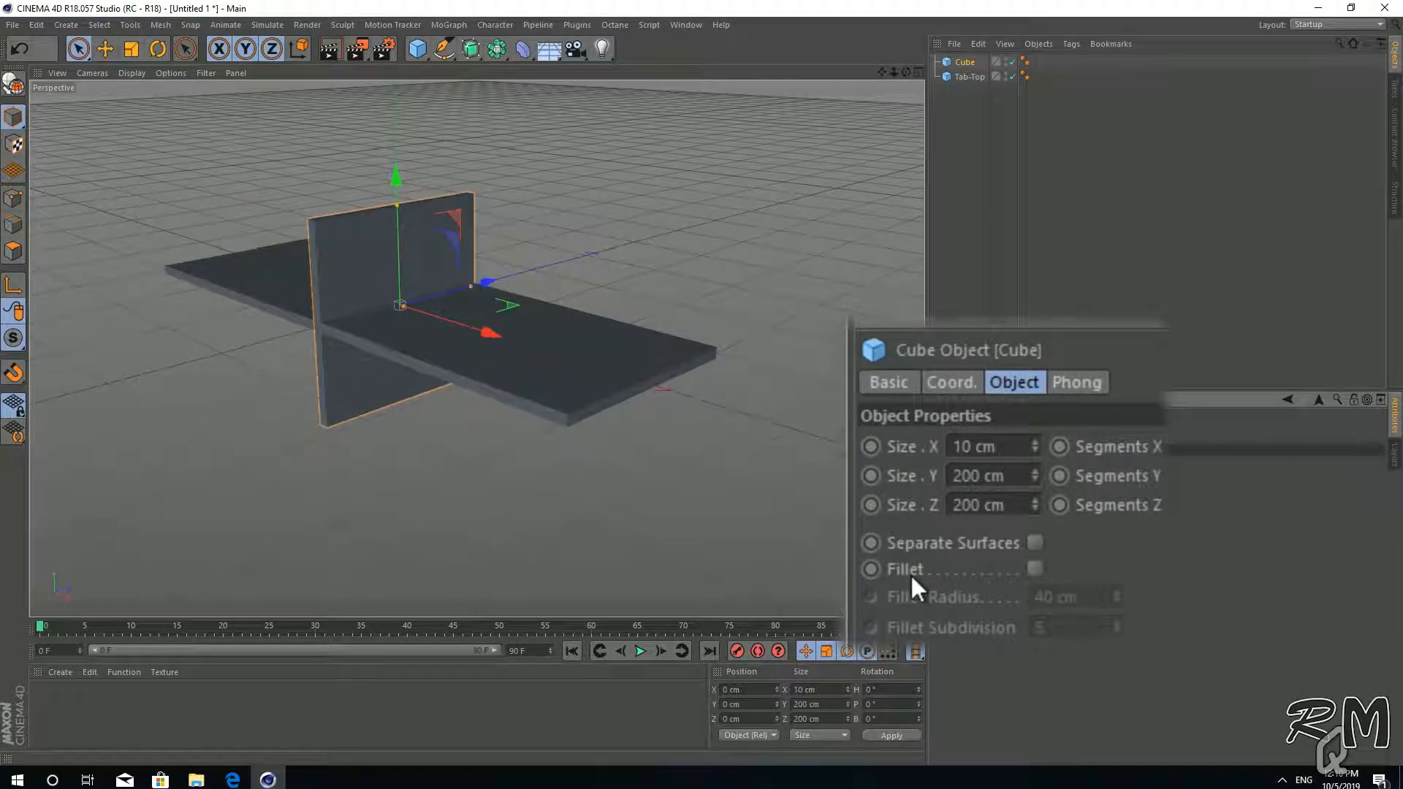
key(Tab)
key(Tab)
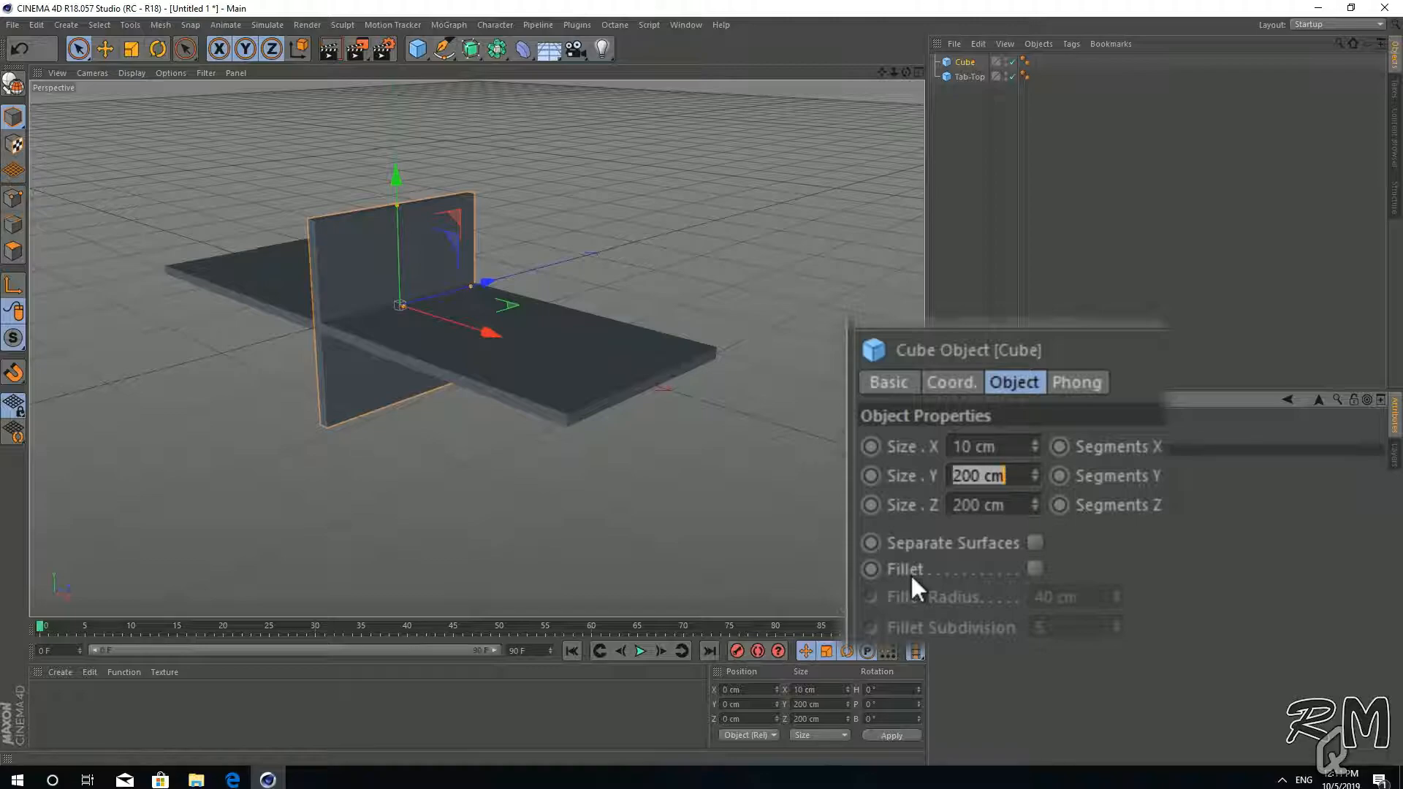
key(Tab)
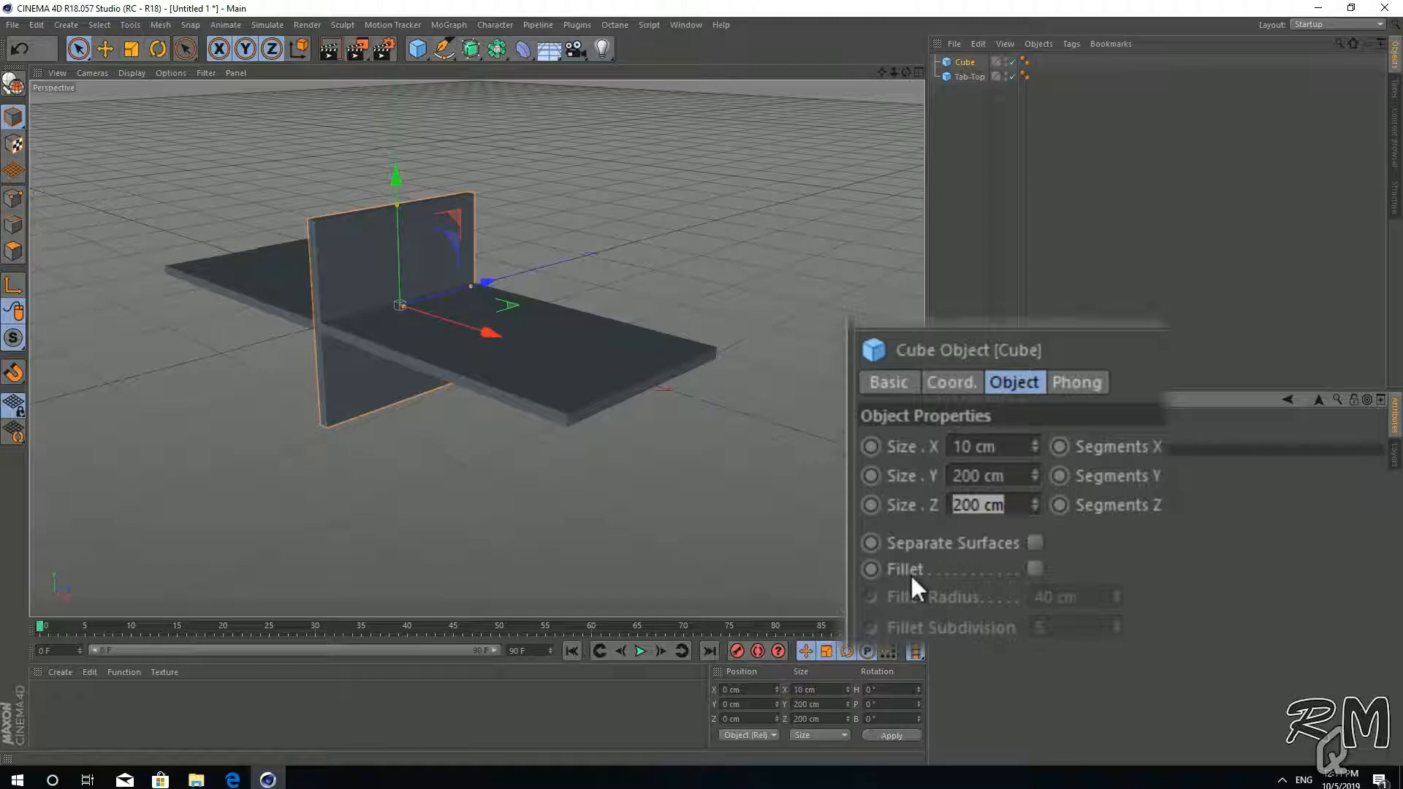
text(10)
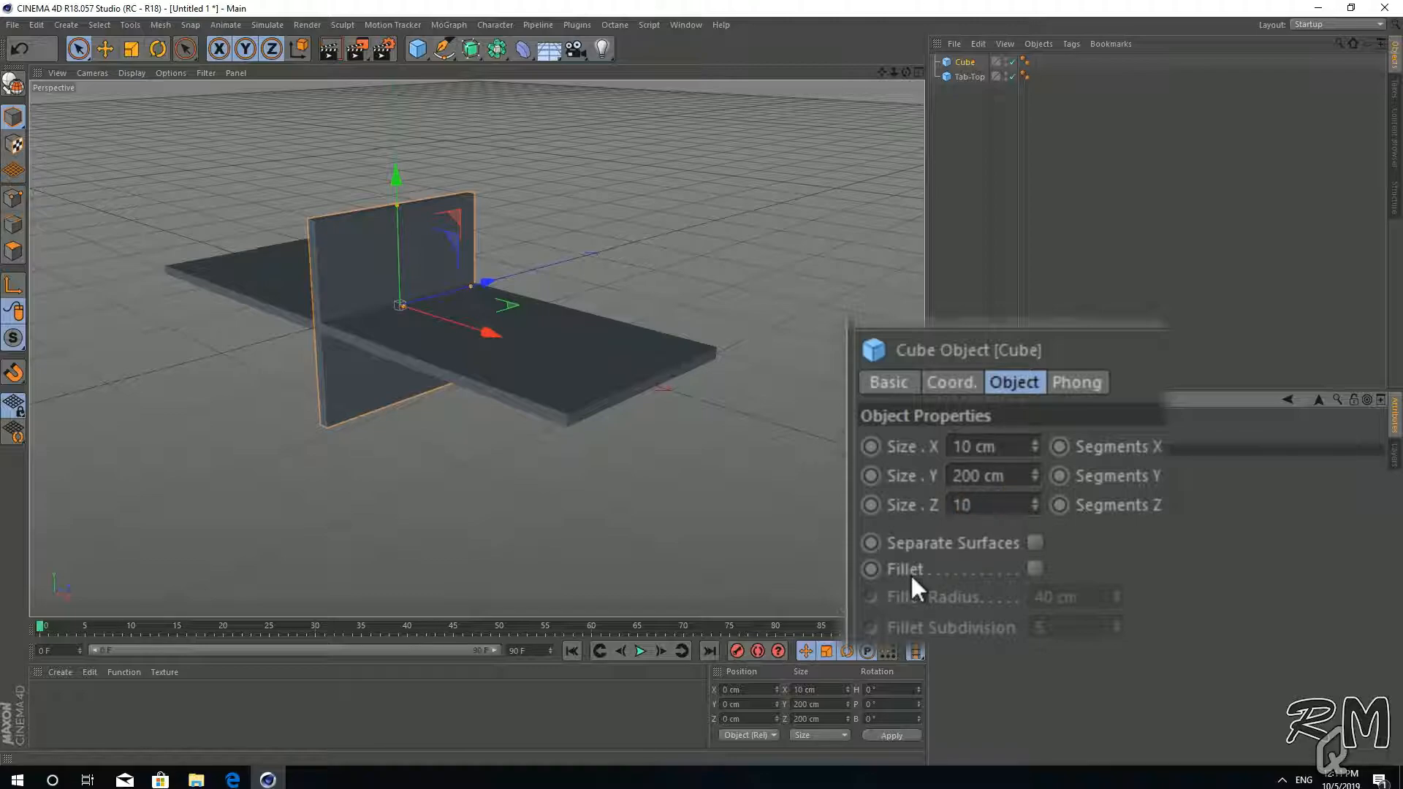
key(Return)
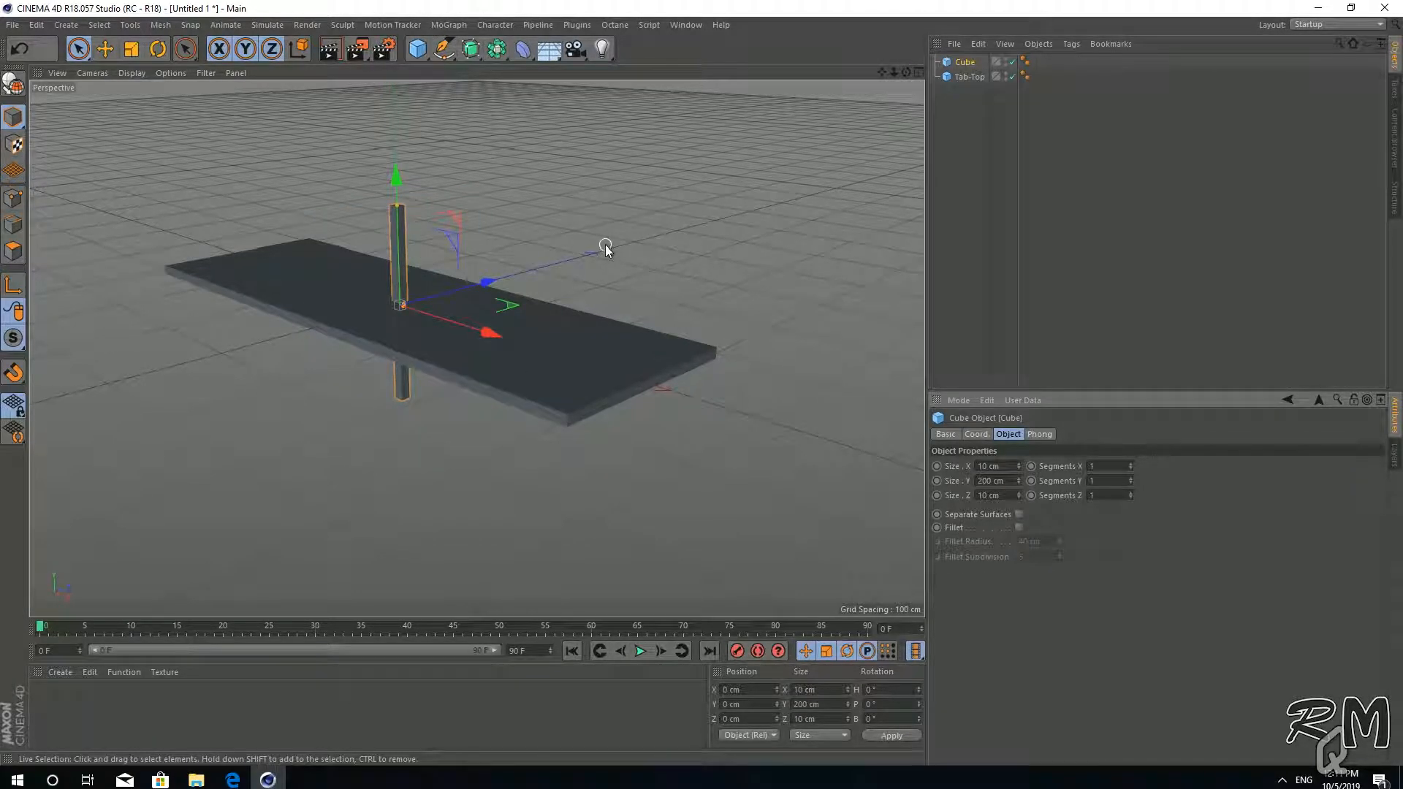
Move the leg cube to the tabletop's end by setting its X position to 300 cm.
middle_click(549, 180)
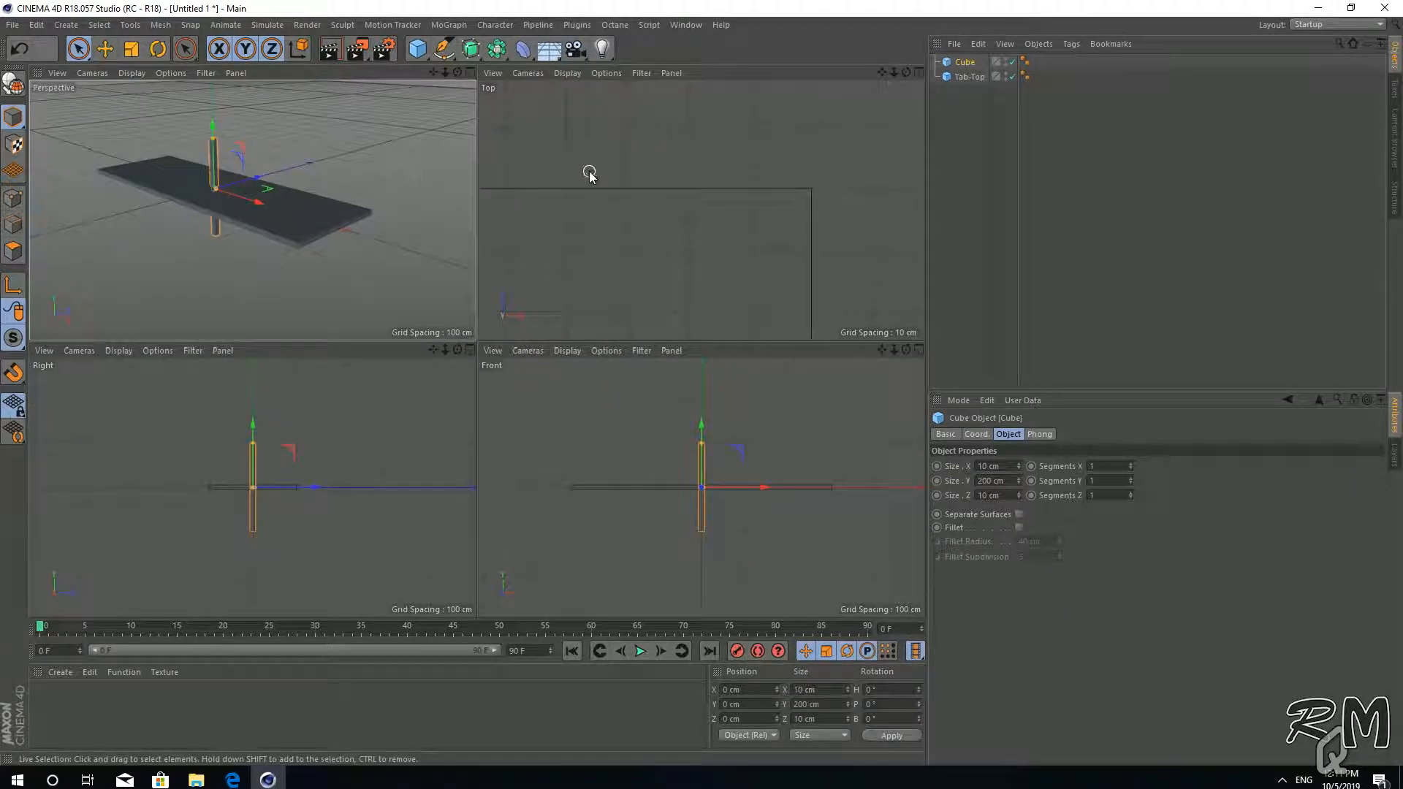
middle_click(612, 203)
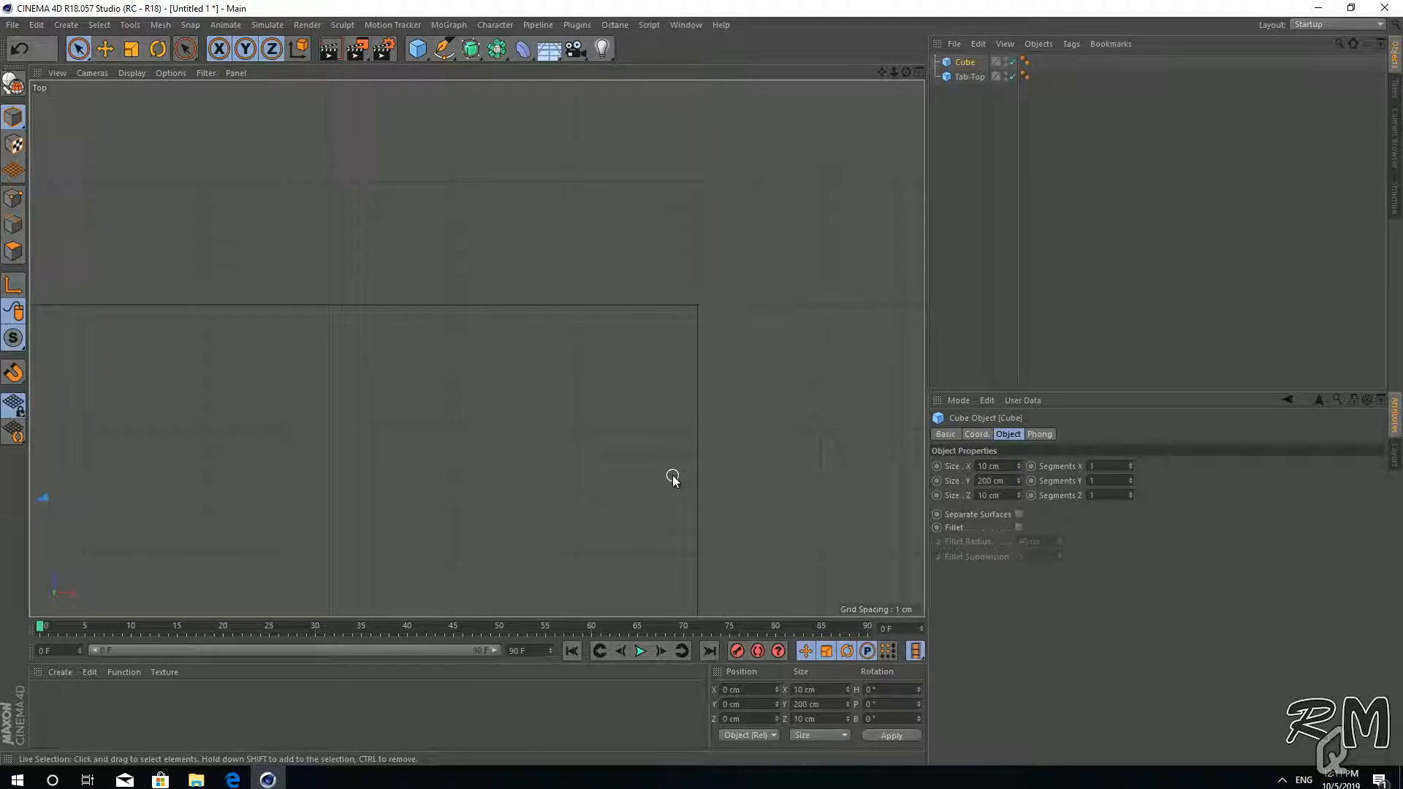
key(h)
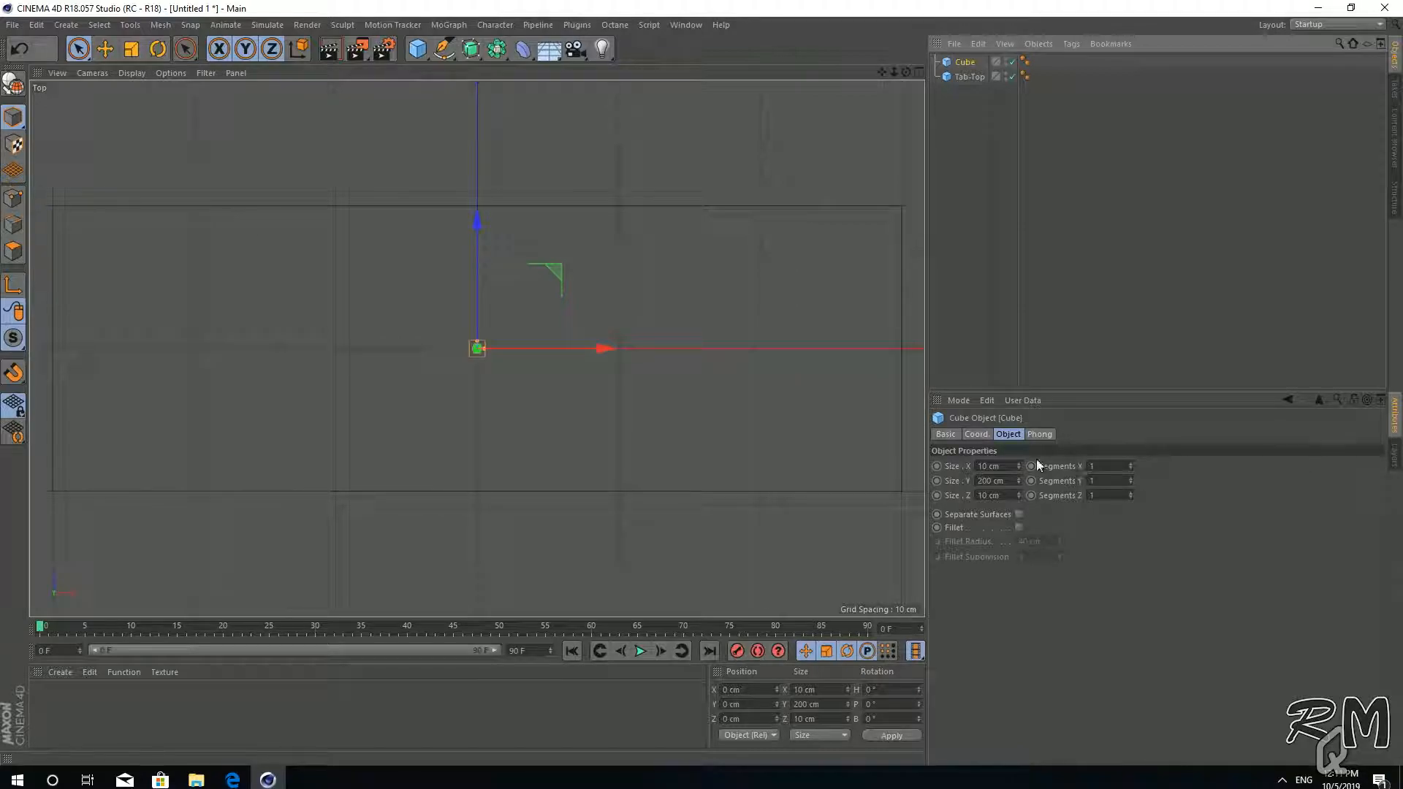
click(977, 436)
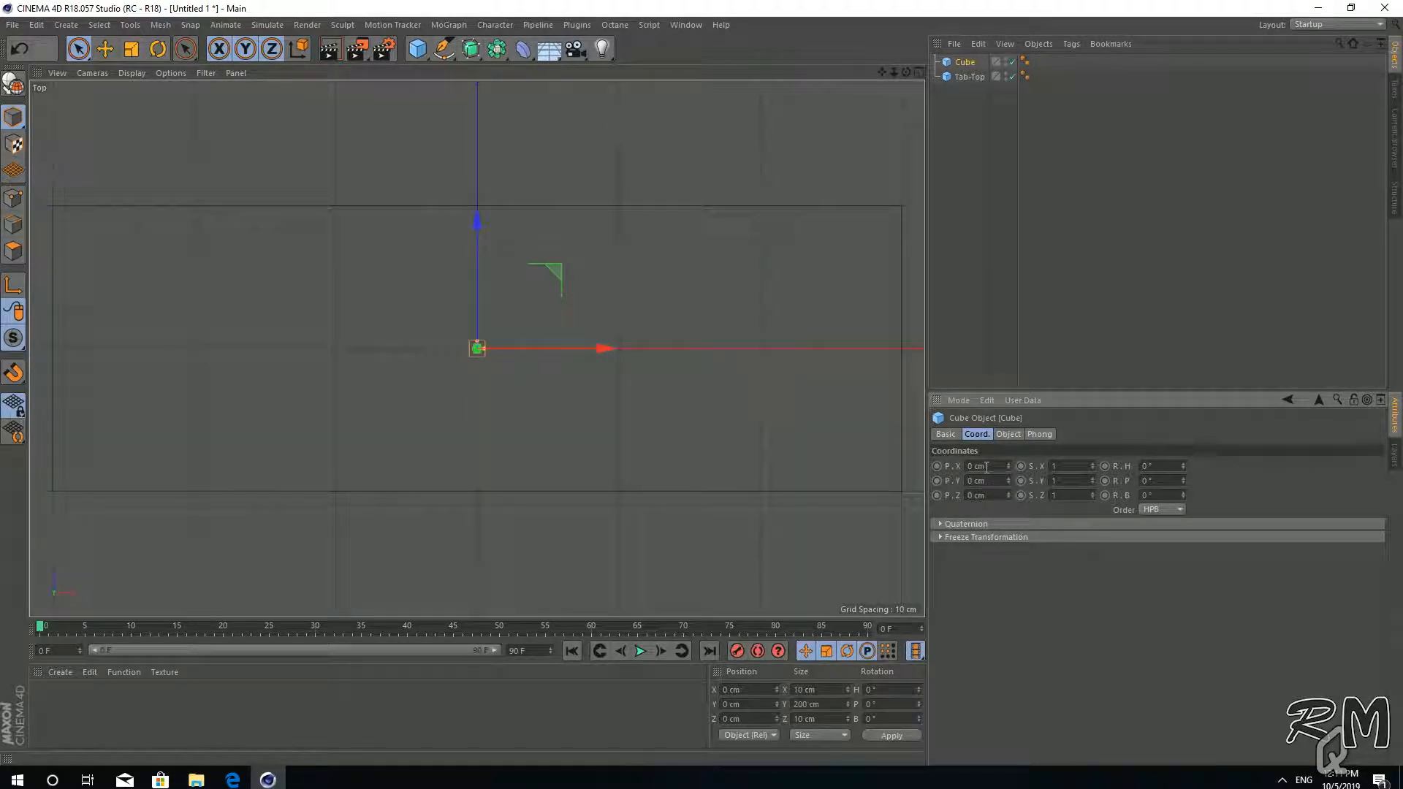
click(987, 467)
text(300)
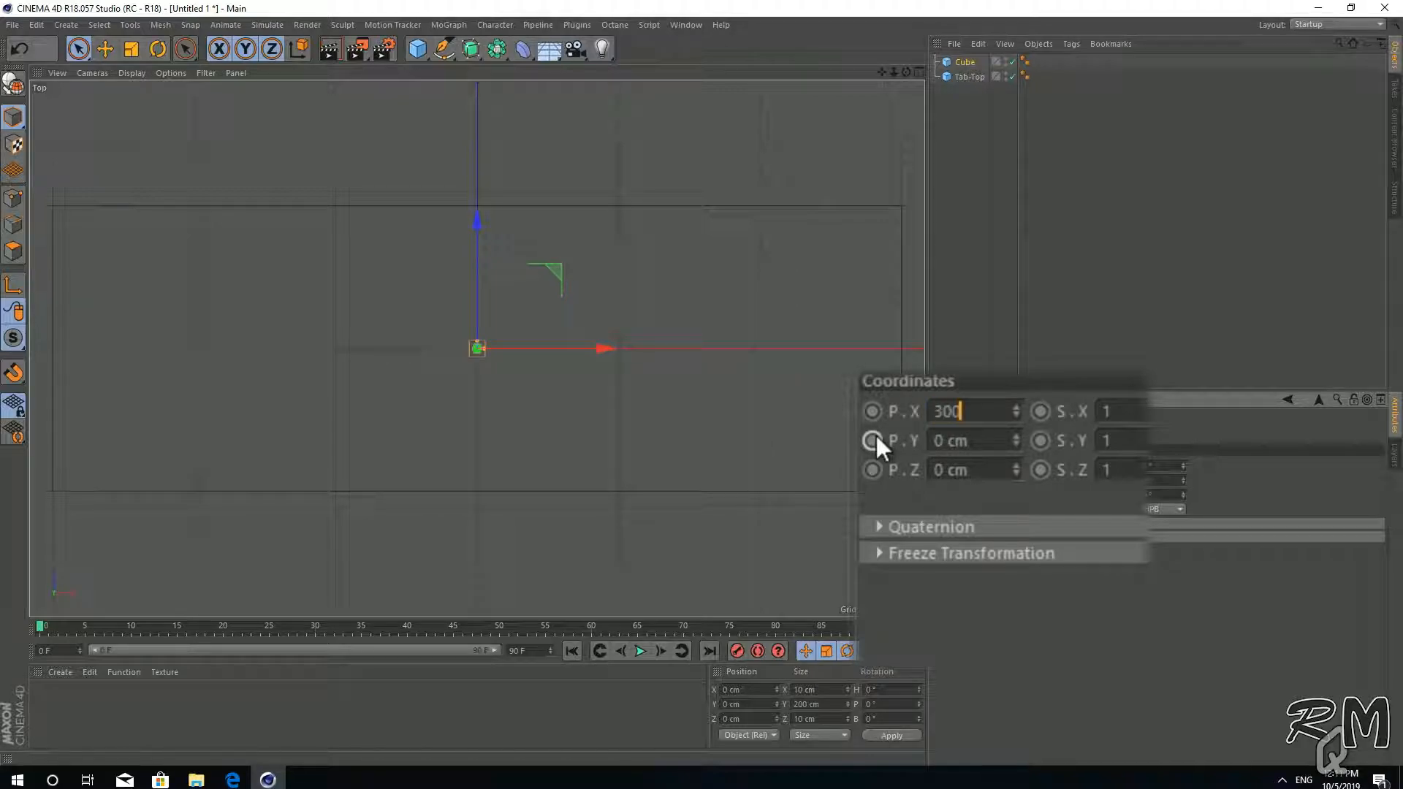
key(Return)
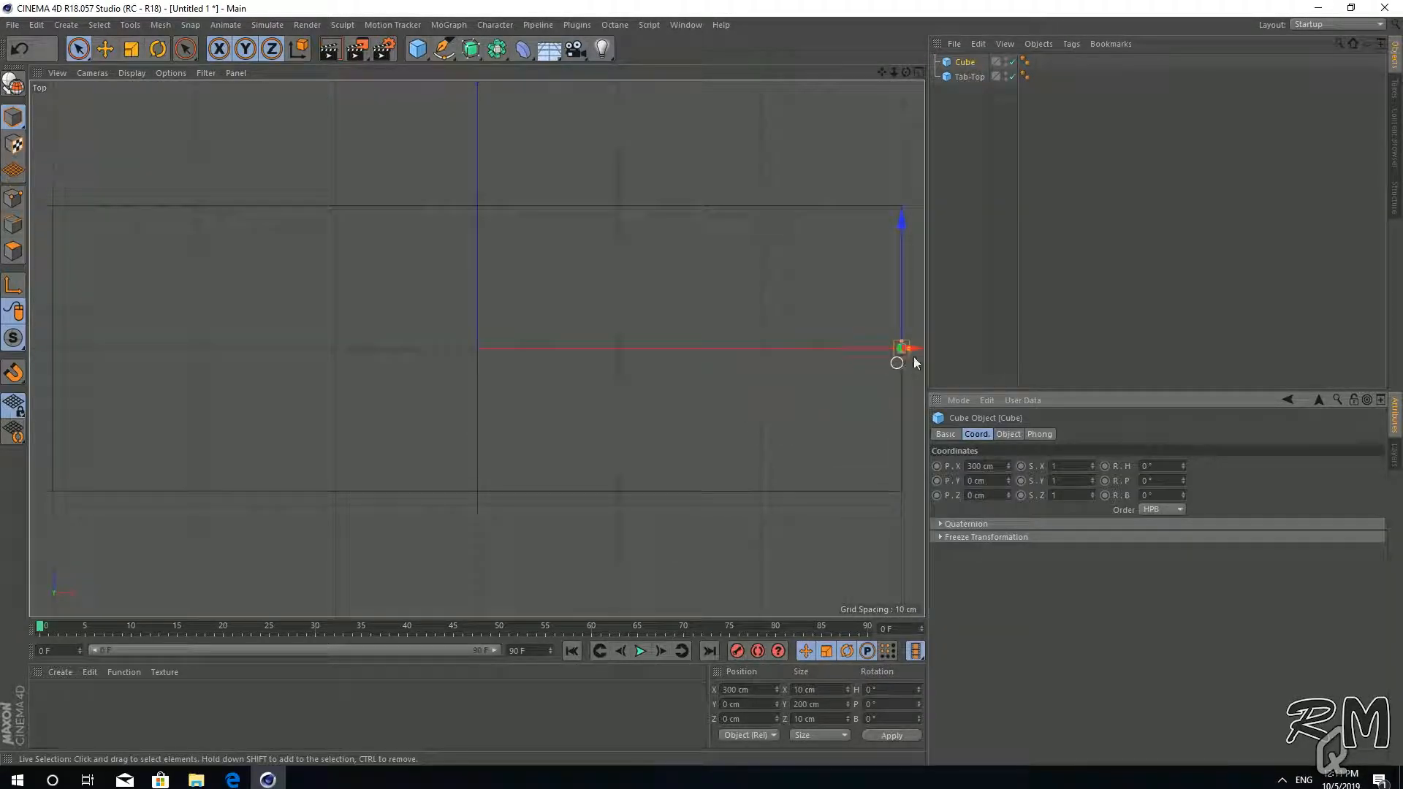
Subtract 5 cm from the leg's X position, placing it at 295 cm, flush with the tabletop's end edge.
scroll(900, 351, up, 8)
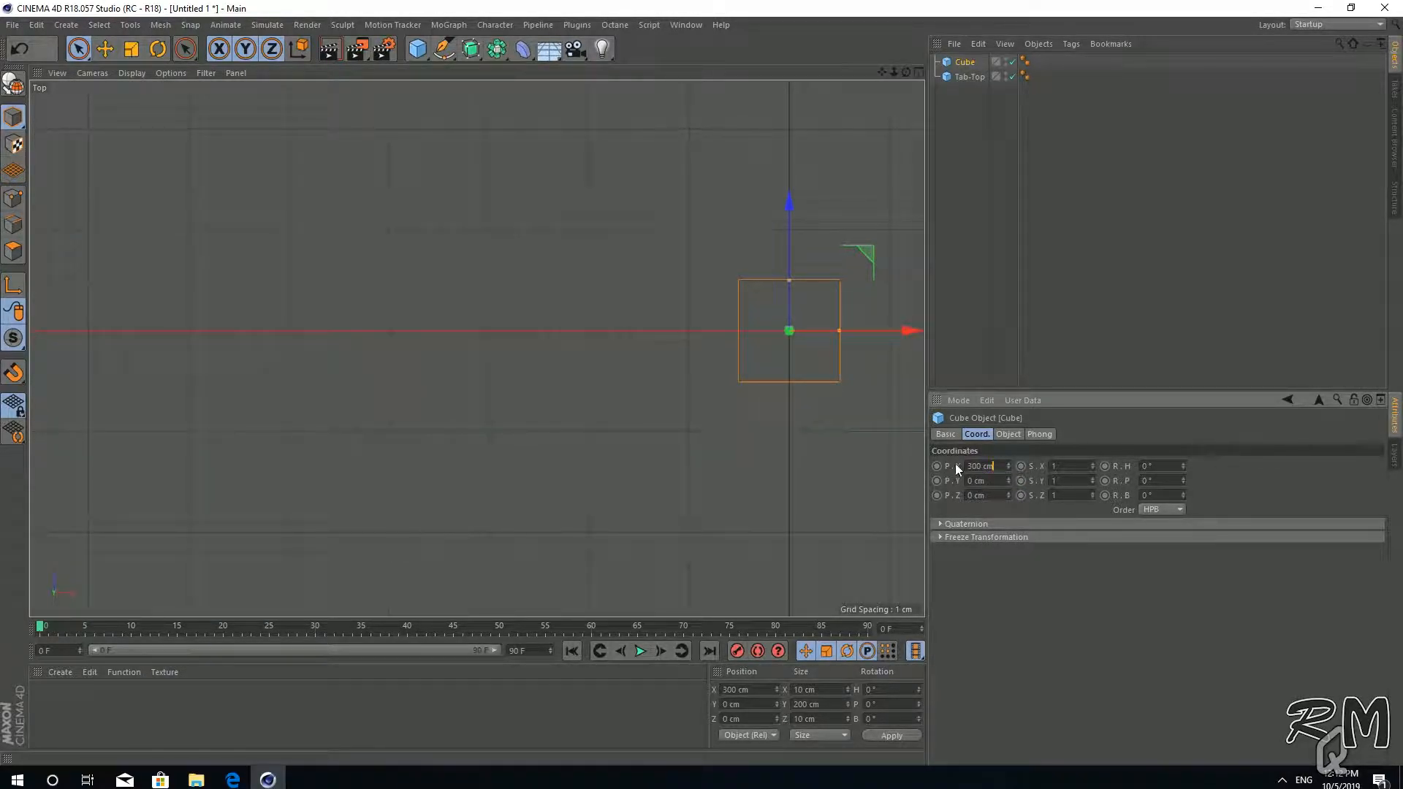
click(1001, 465)
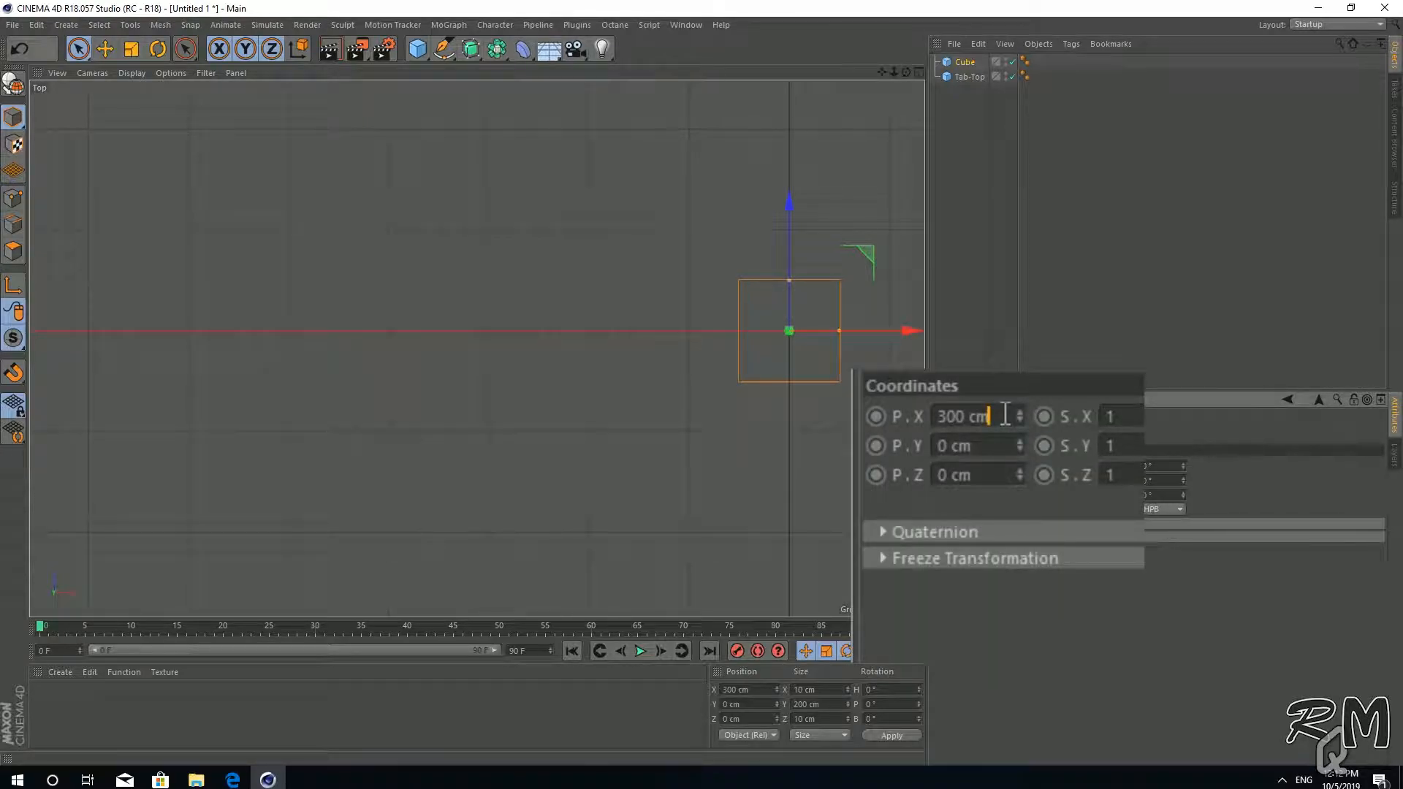
text(-5)
key(Return)
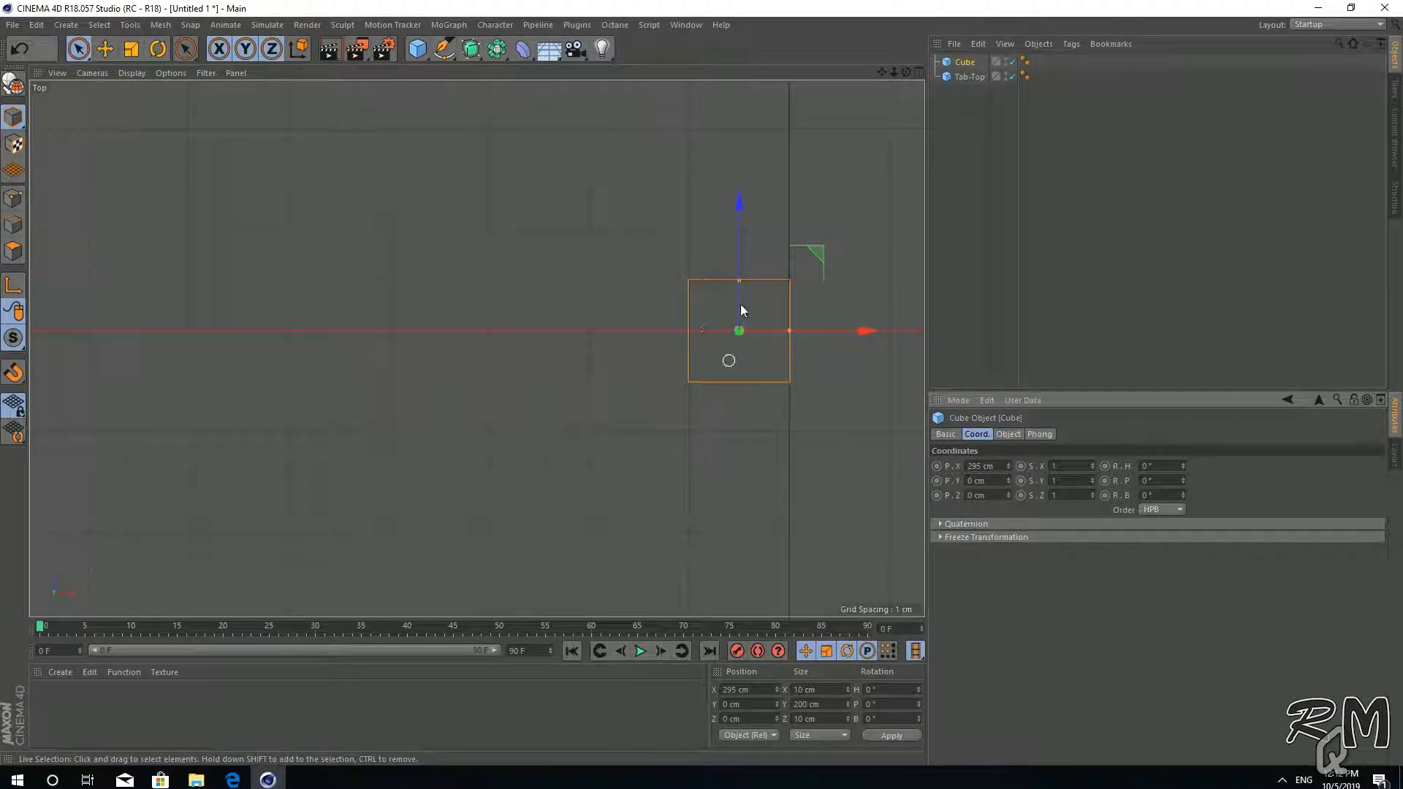
Set the leg's Z position to 100 cm to move it to the tabletop's long edge.
scroll(626, 326, down, 6)
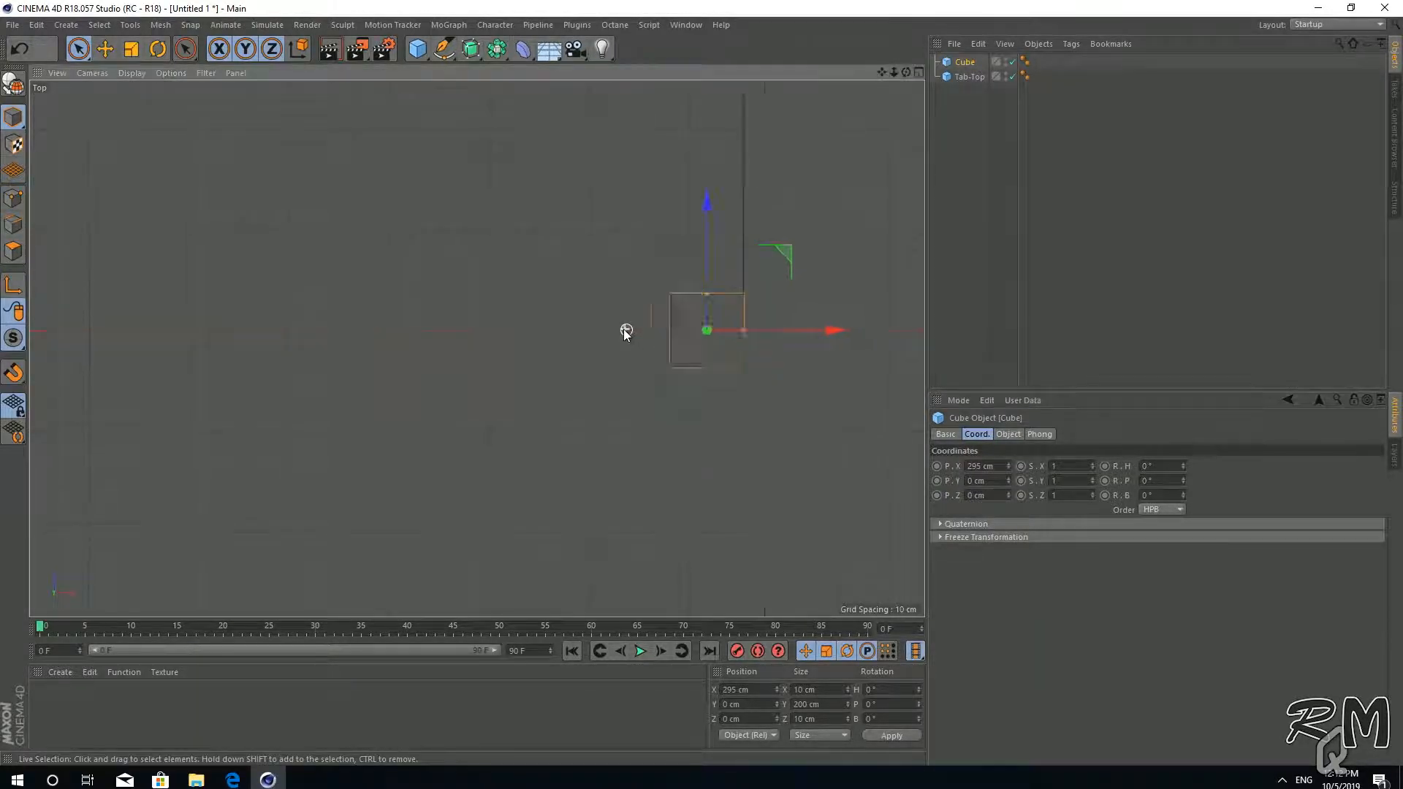
scroll(694, 336, up, 4)
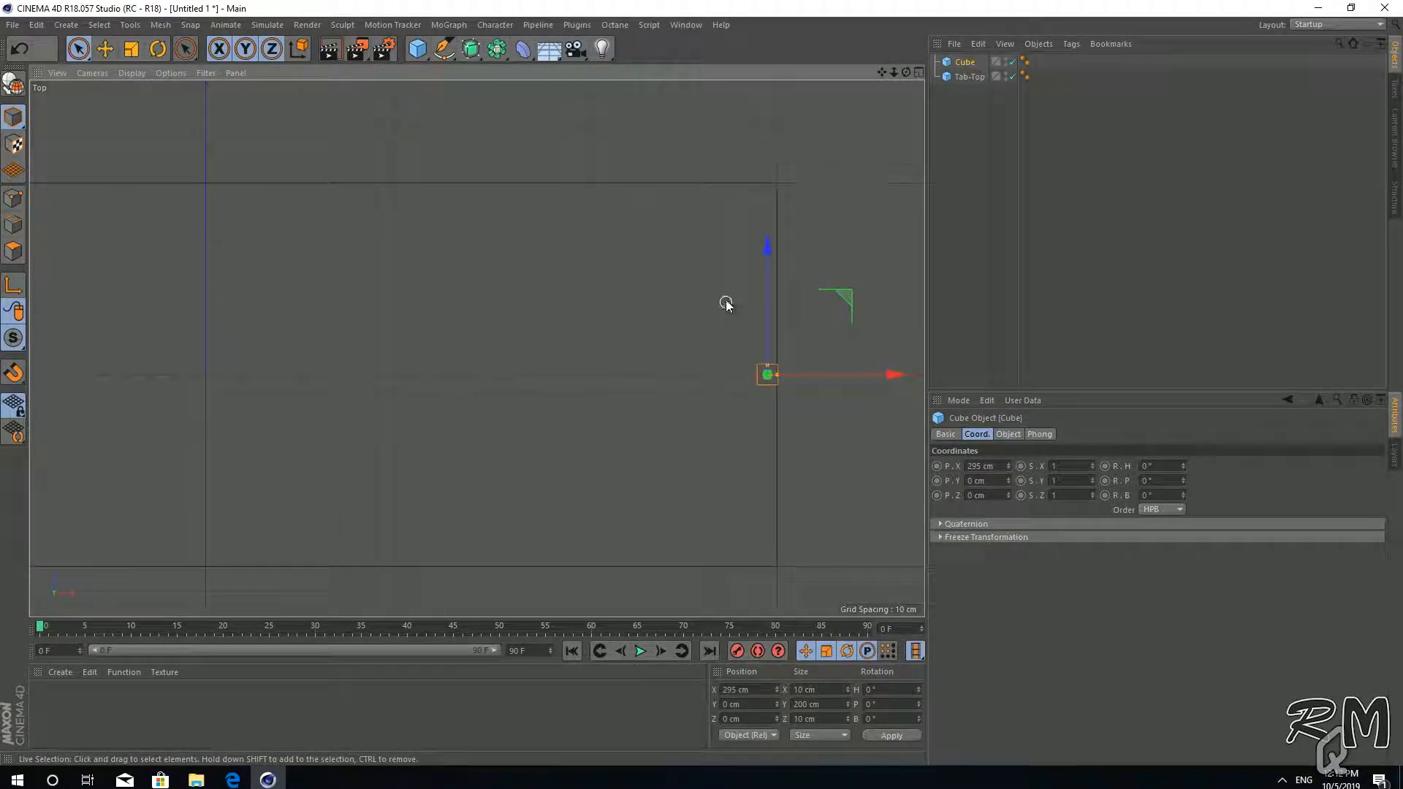
scroll(678, 348, up, 2)
alt+middle_drag(771, 321, 729, 322)
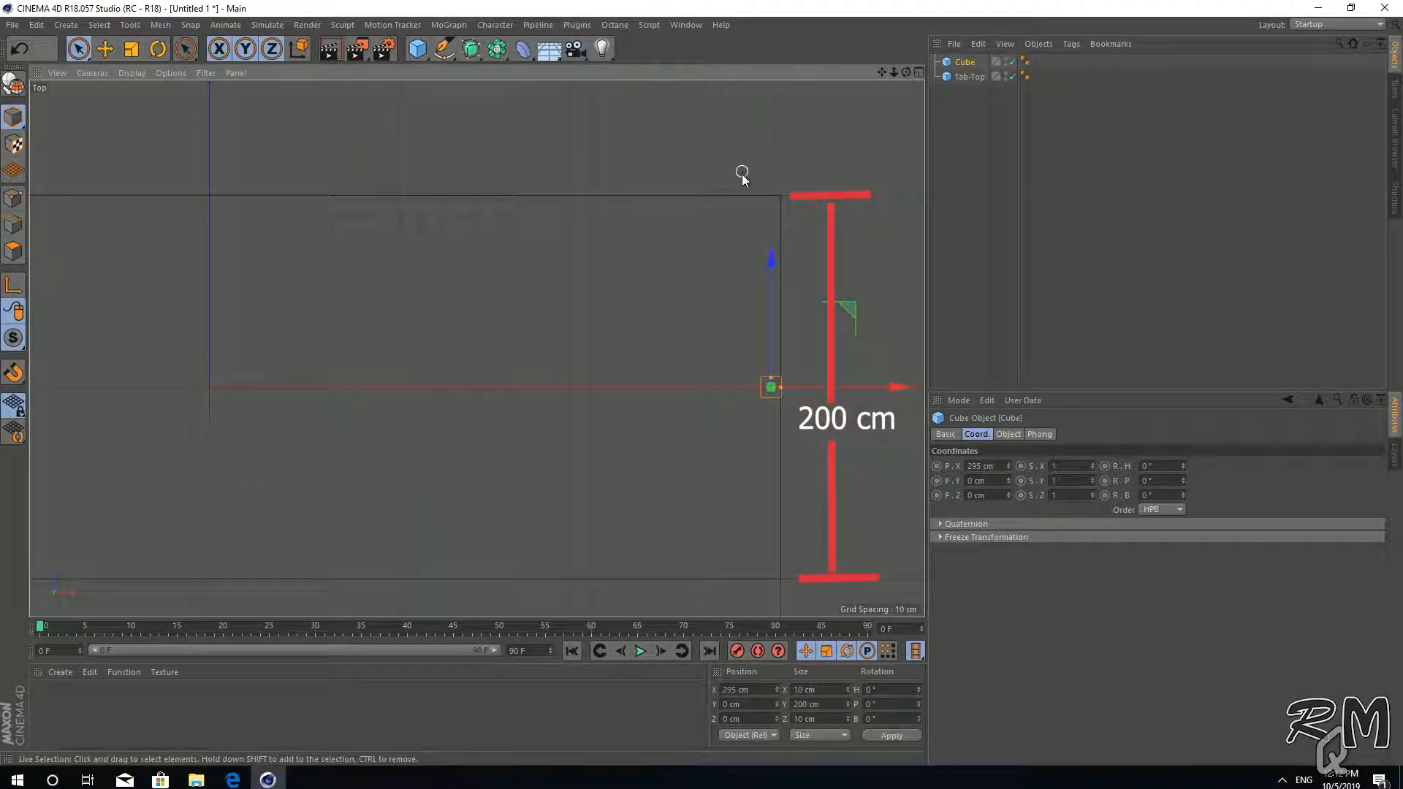
click(995, 494)
text(100)
key(Return)
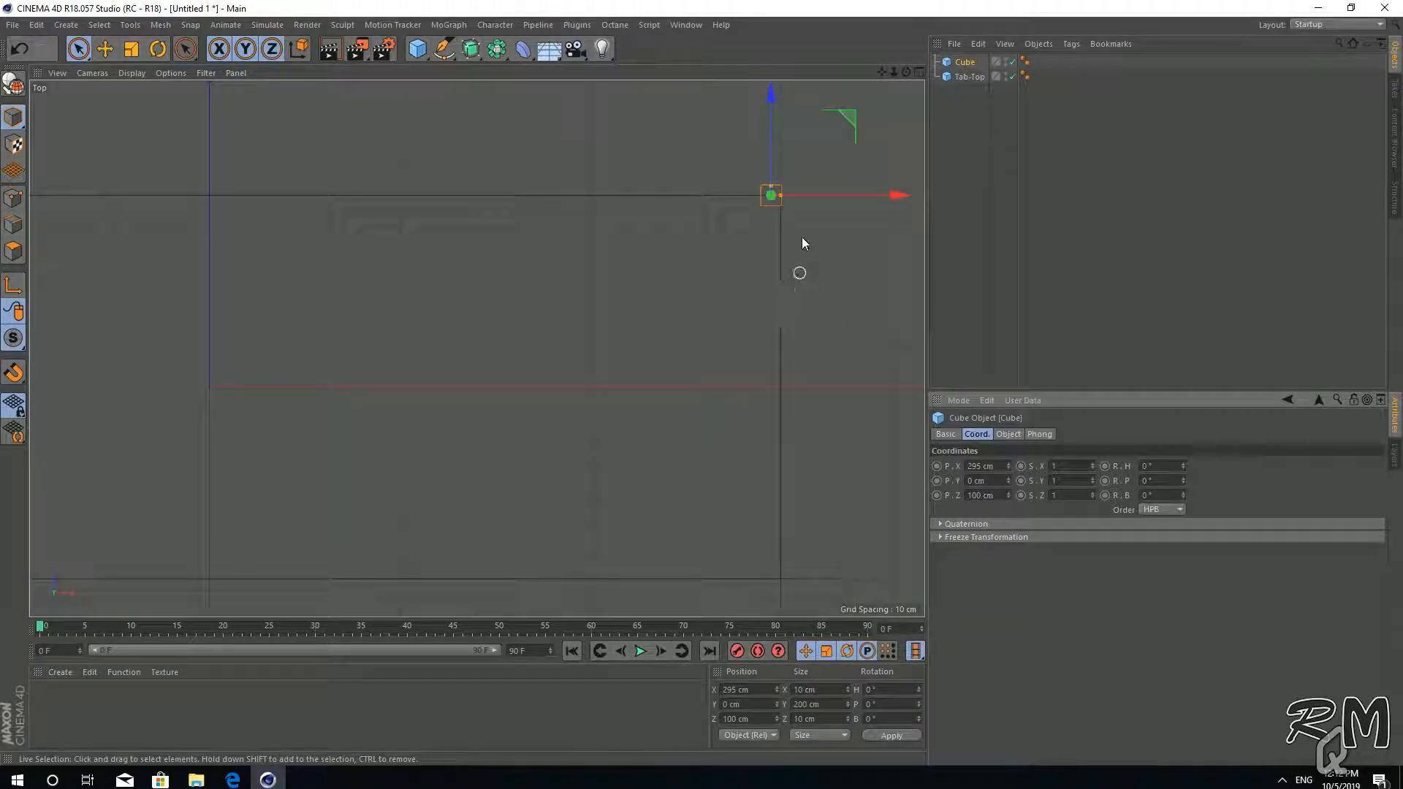
Reduce the leg's Z position by half its 10 cm width, to 95 cm, so it sits inside the tabletop corner.
scroll(753, 199, up, 8)
alt+middle_drag(787, 192, 570, 410)
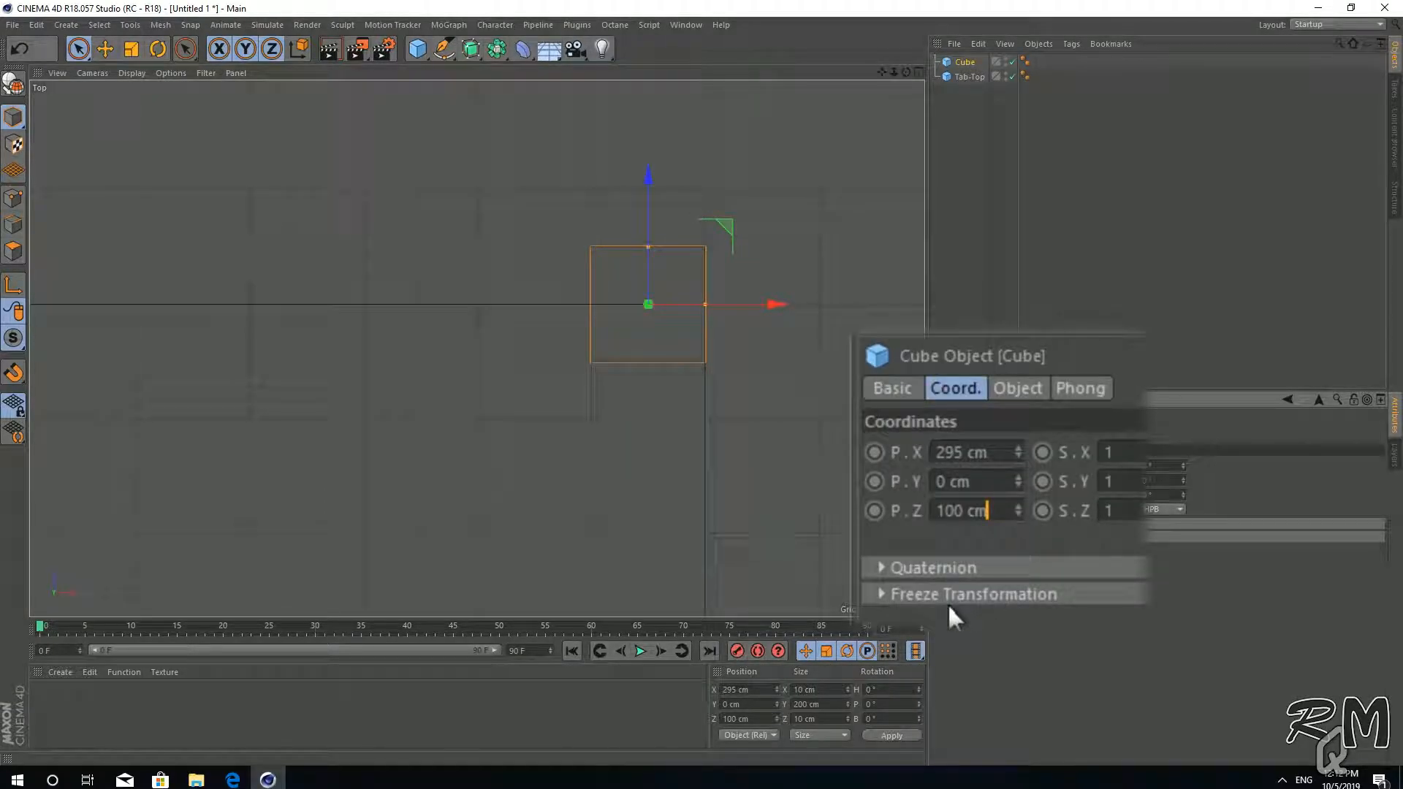
text(10/2)
key(Return)
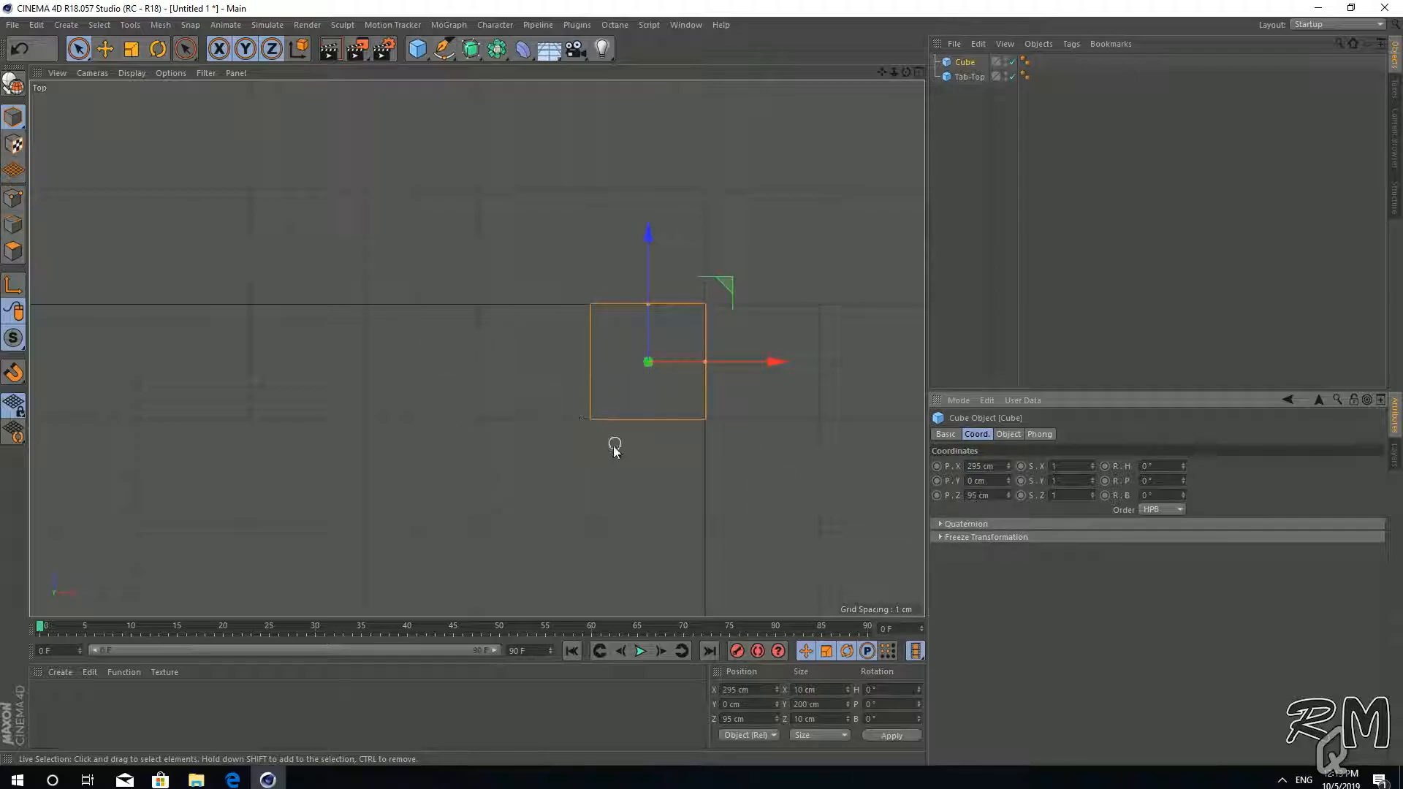
key(h)
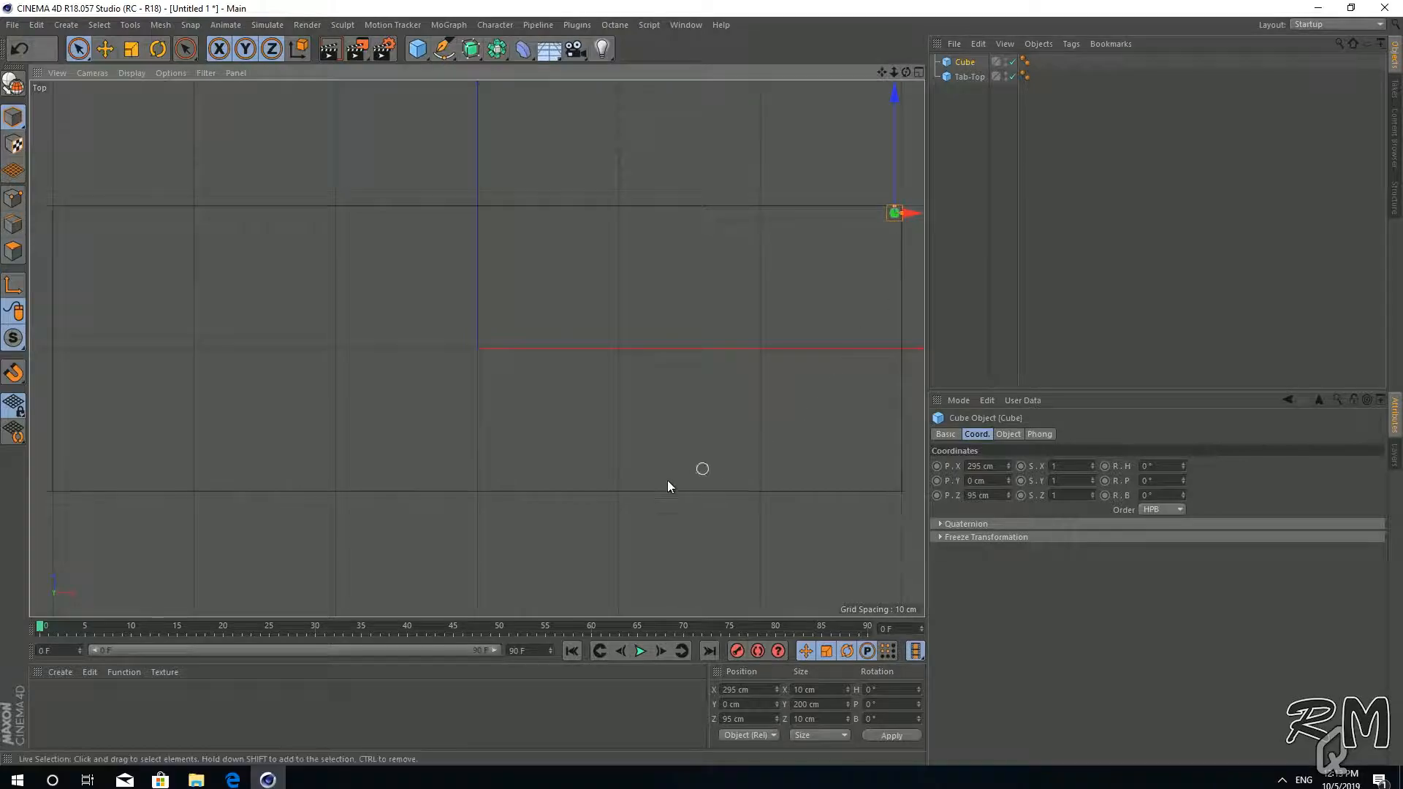
middle_click(473, 392)
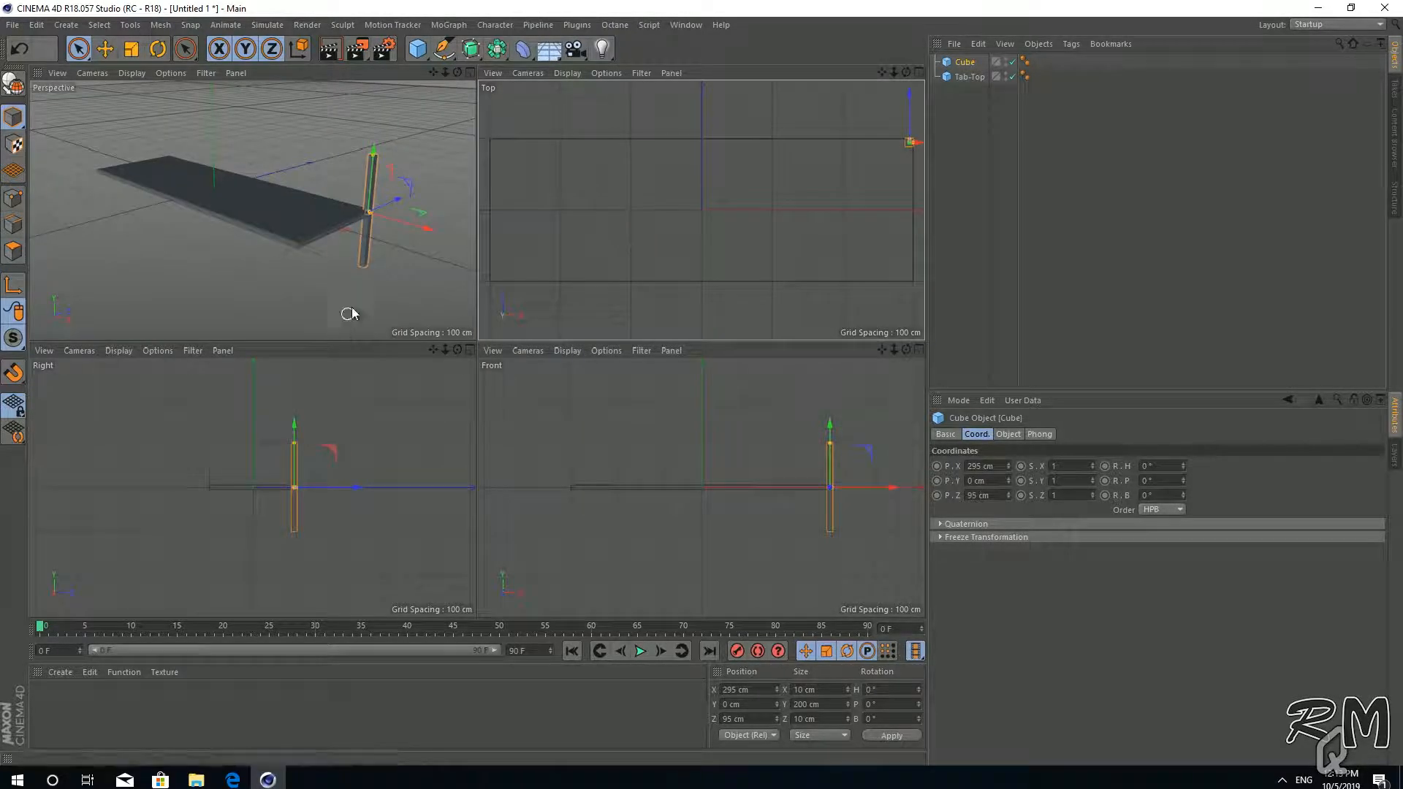
middle_click(402, 299)
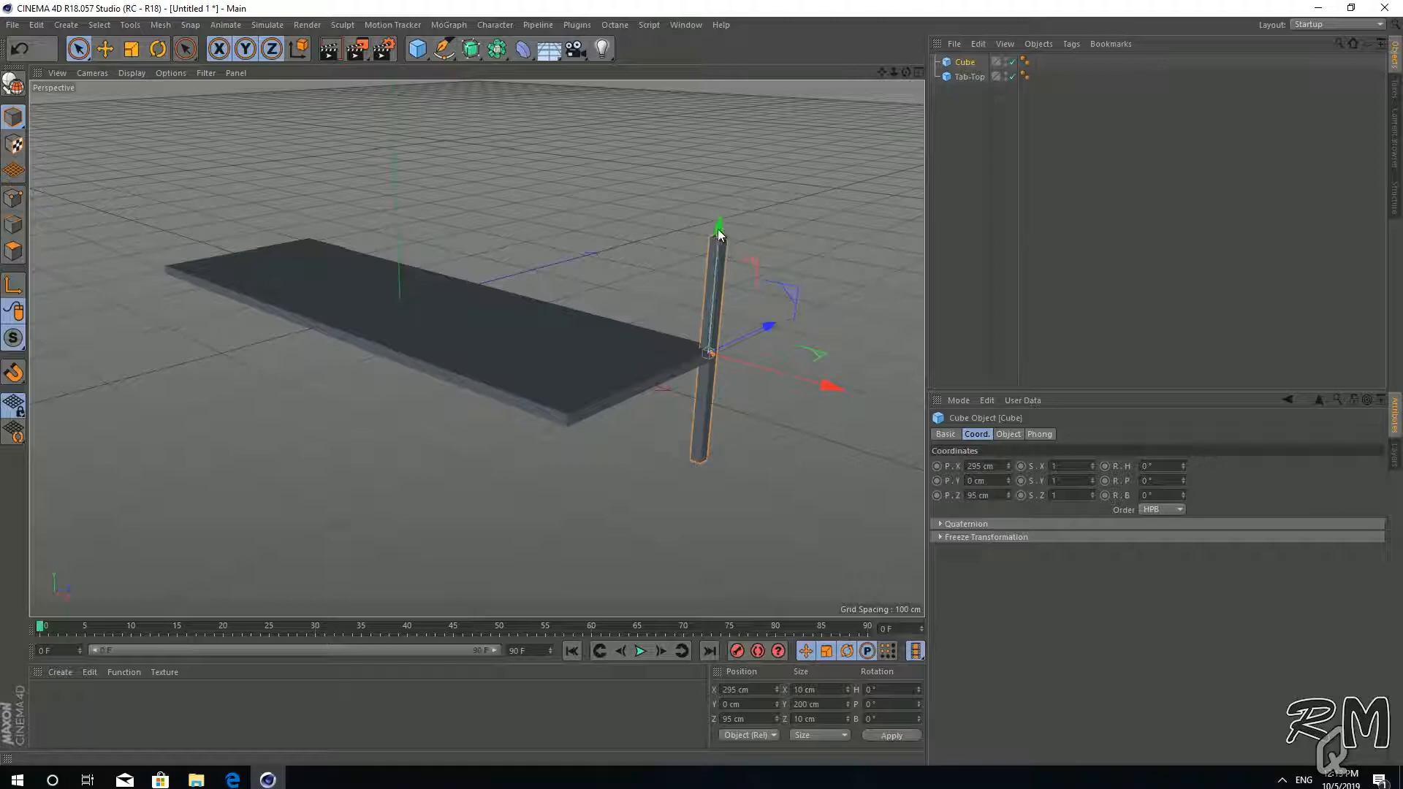
Set the leg's Y position to -100 cm so it hangs below the tabletop's centre line.
middle_click(662, 460)
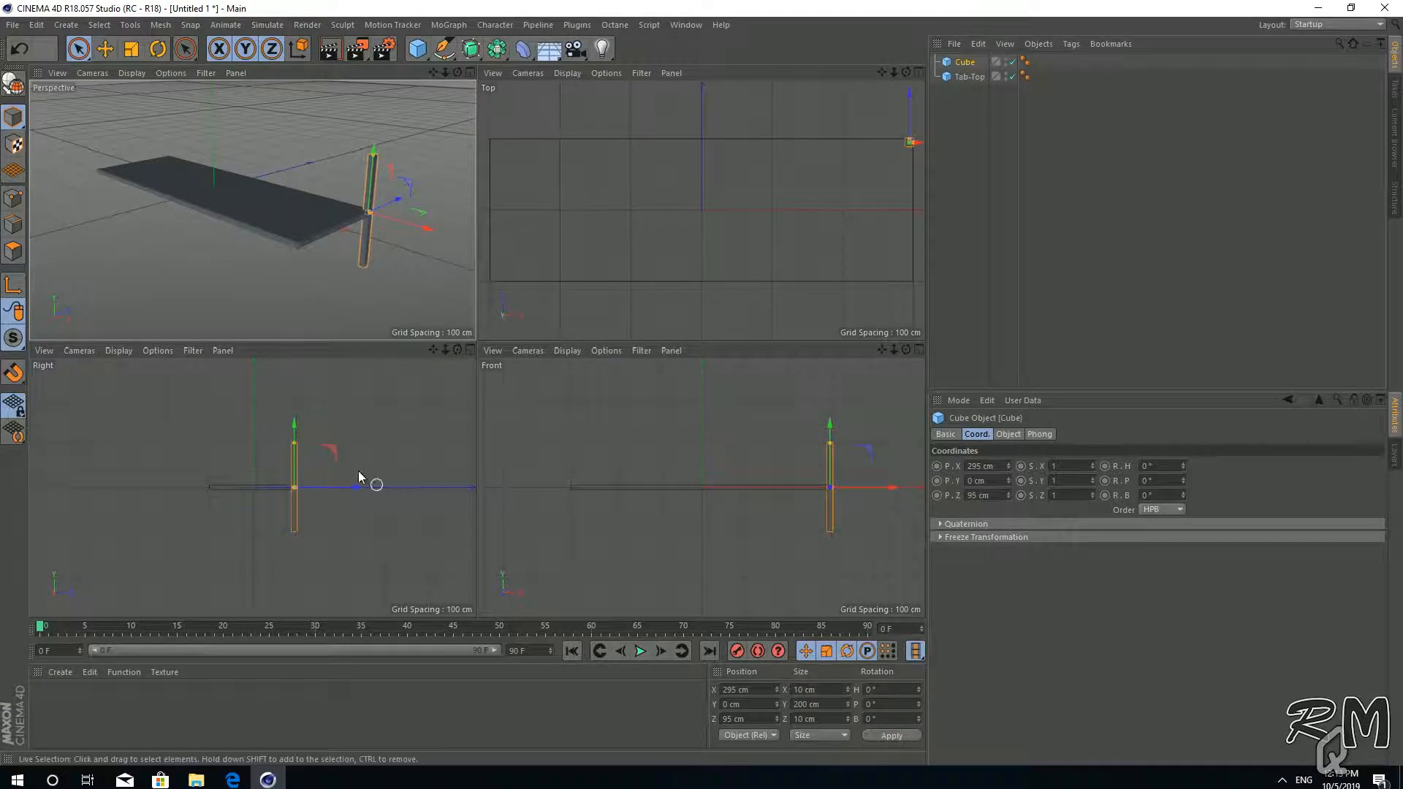
middle_click(645, 454)
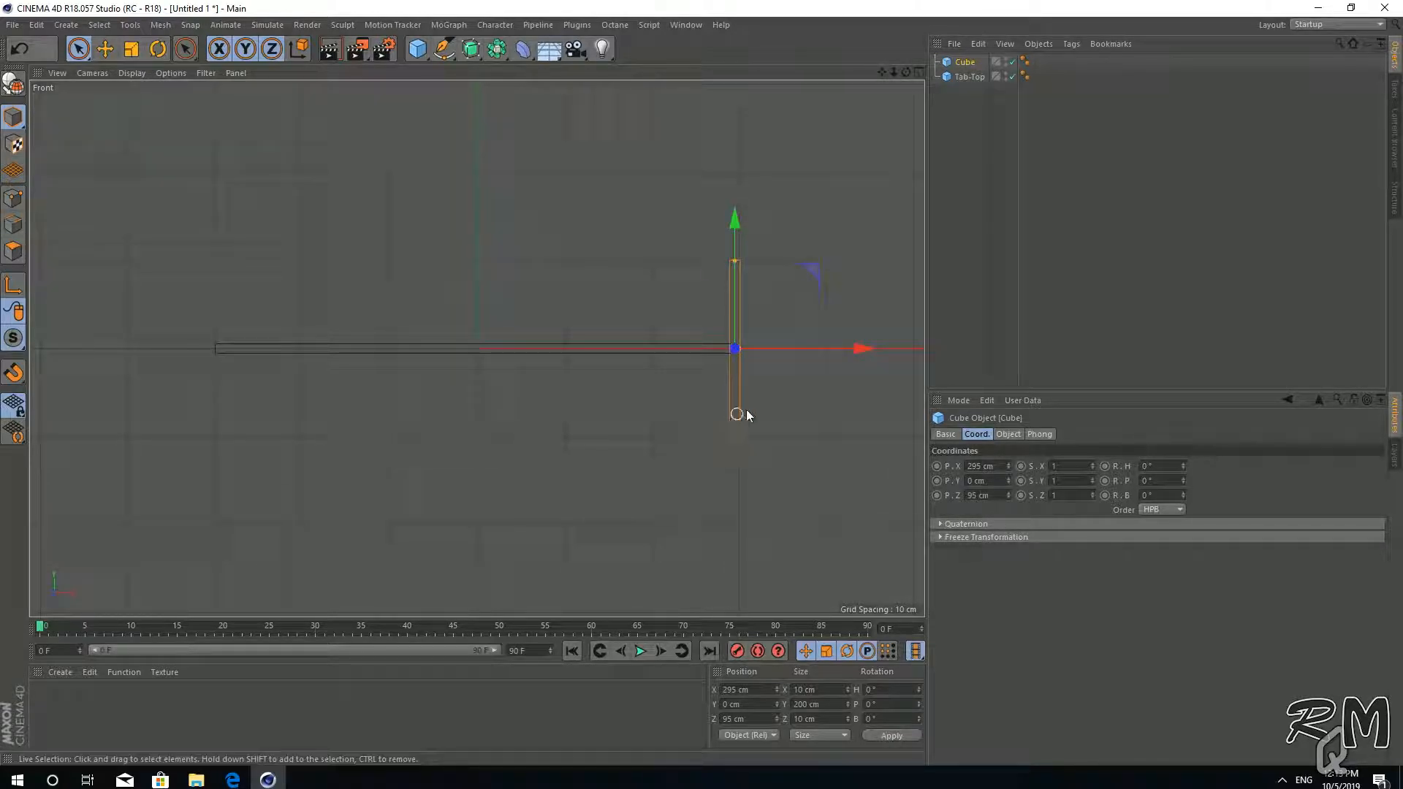
double_click(994, 483)
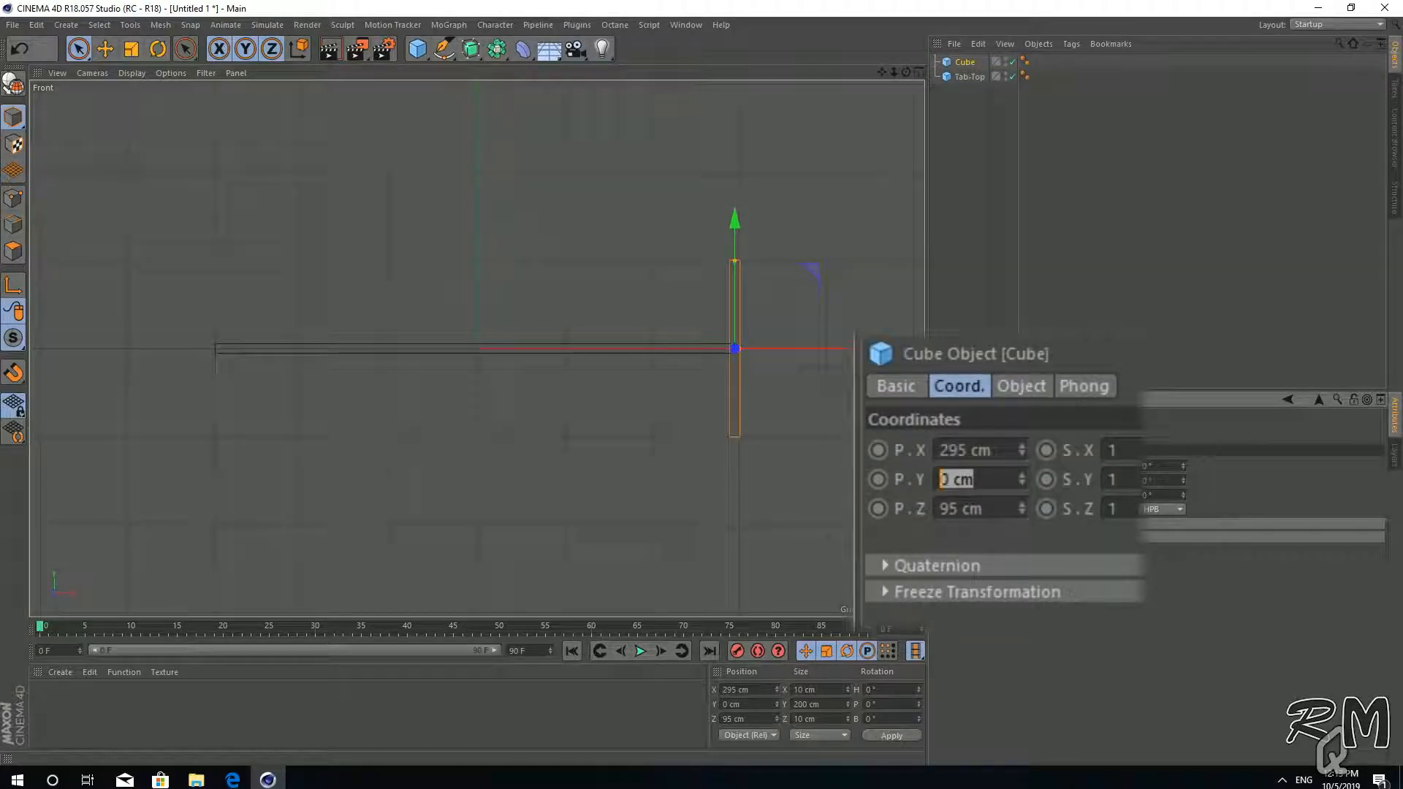
key(BackSpace)
text(-100)
key(Return)
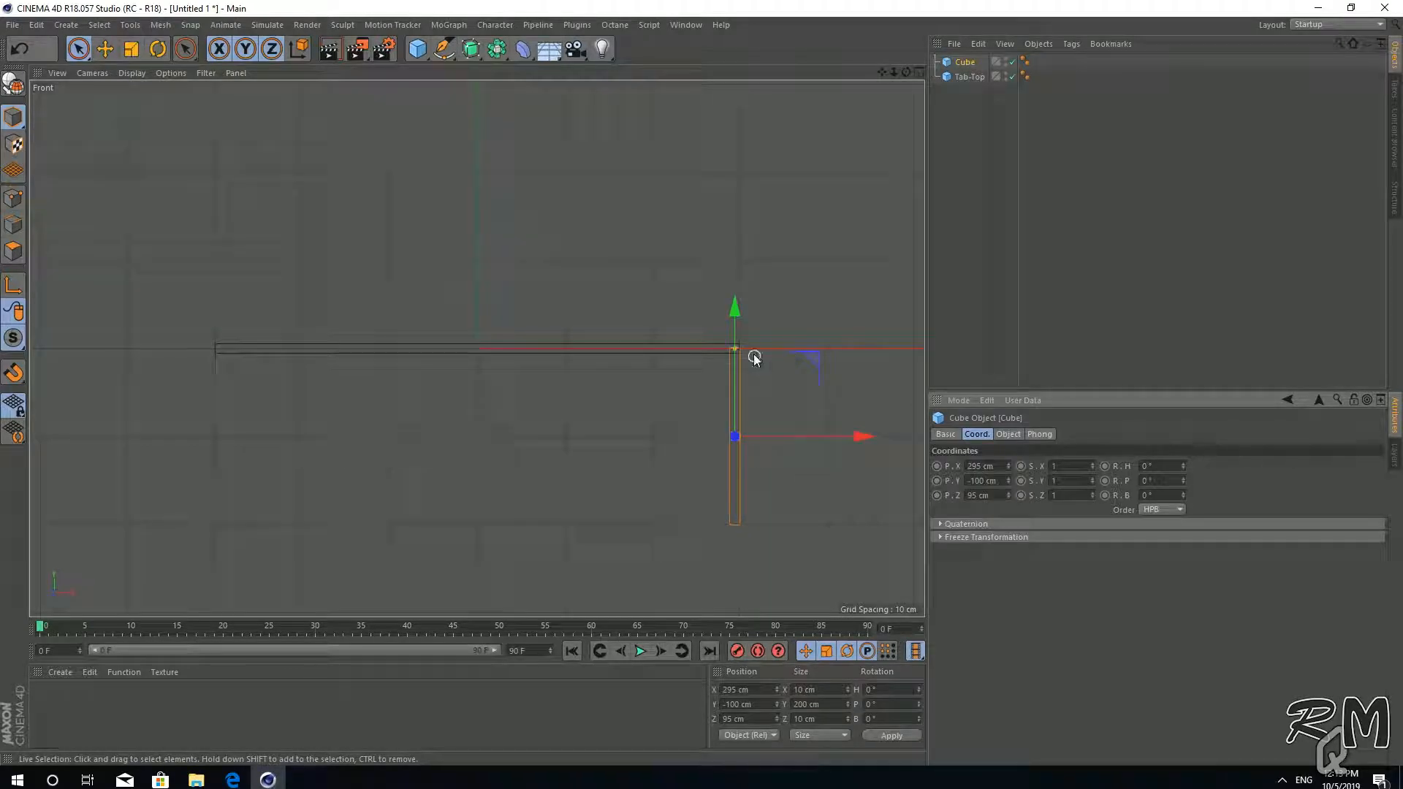
Subtract 5 cm from the leg's Y position, placing it at -105 cm, against the tabletop's underside.
scroll(746, 357, up, 5)
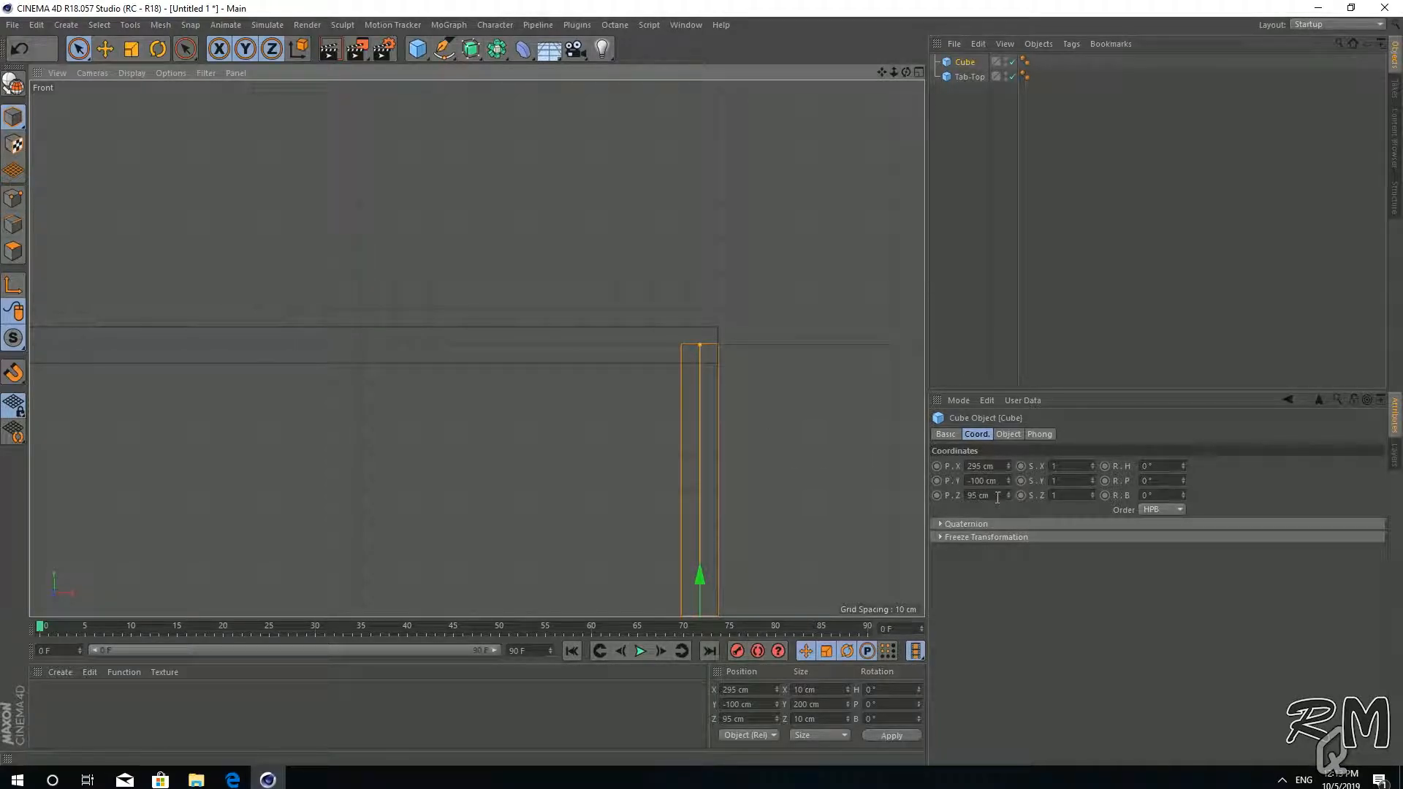
click(999, 481)
text(-10)
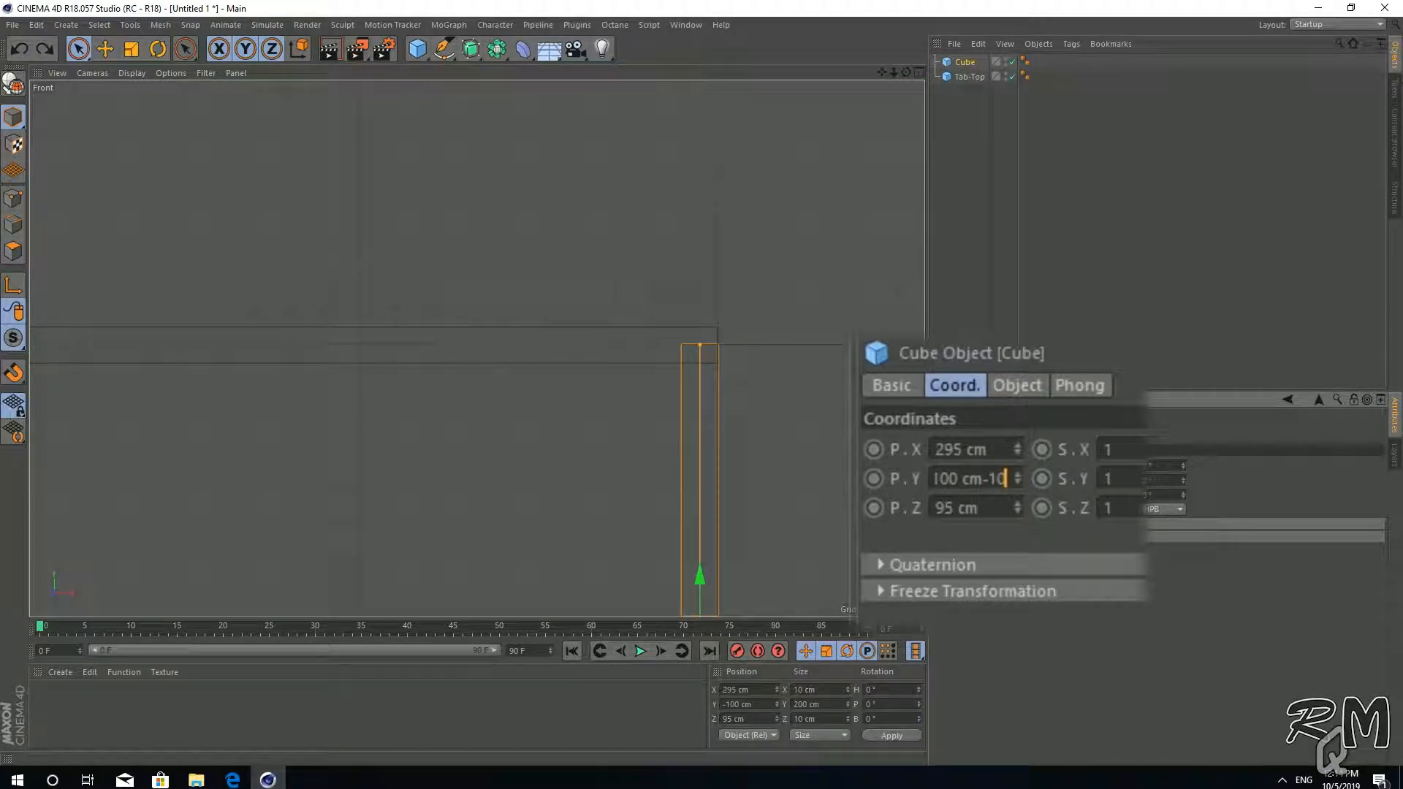
key(BackSpace)
key(BackSpace)
text(5)
key(Return)
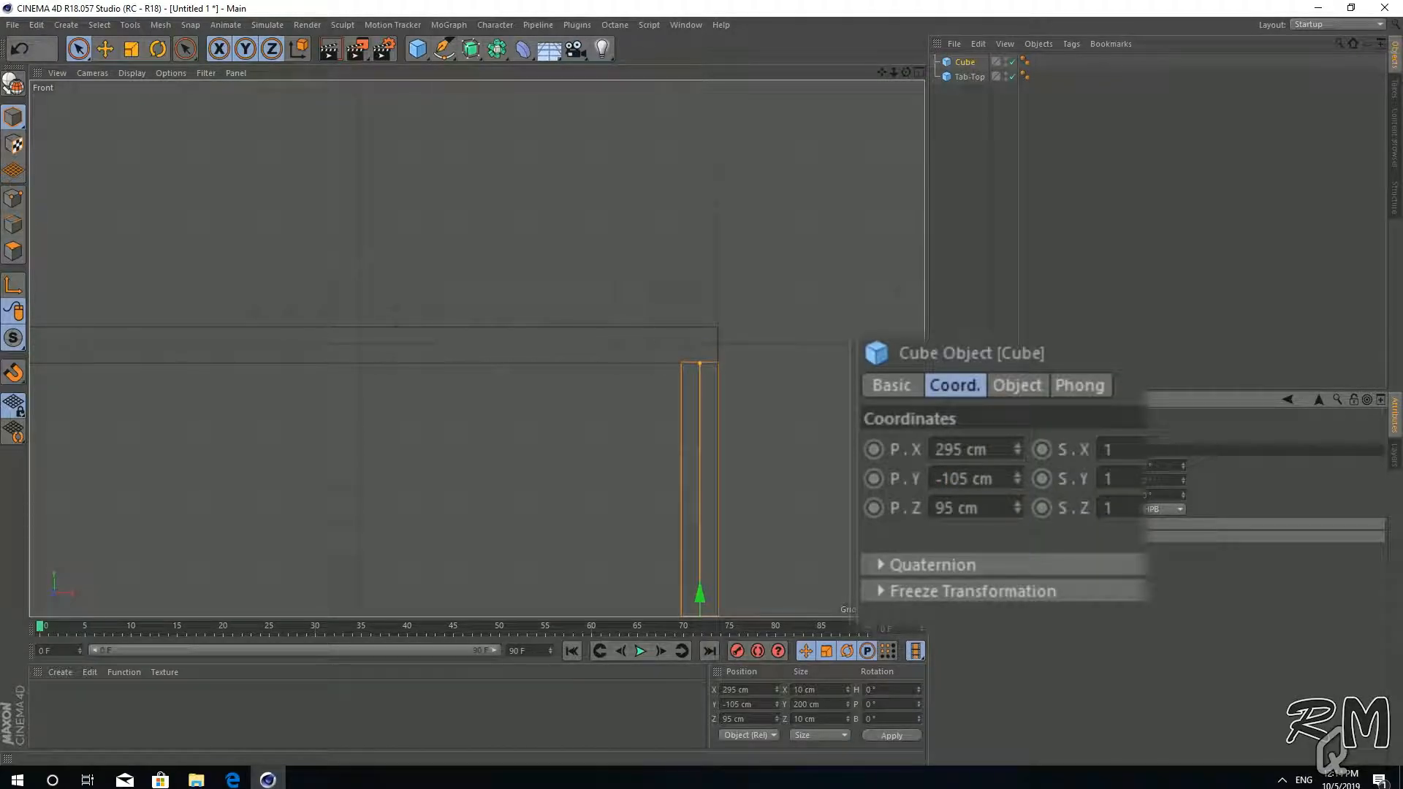
Rename the leg cube as Tab-Leg1.
middle_click(699, 469)
middle_click(407, 269)
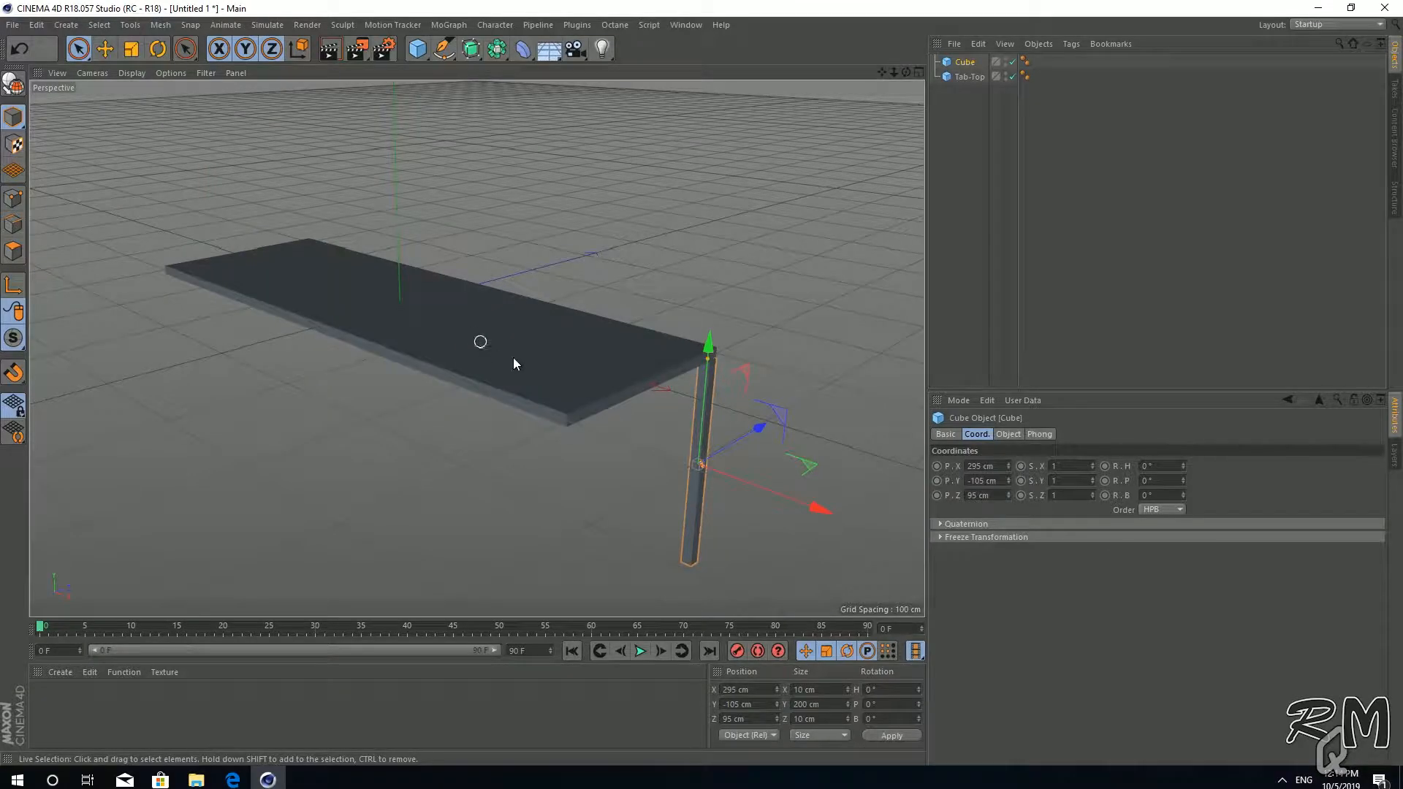
scroll(679, 415, up, 3)
mouse_move(397, 387)
alt+mouse_down()
mouse_move(554, 448)
mouse_move(482, 380)
mouse_move(563, 401)
mouse_move(634, 383)
mouse_move(713, 434)
mouse_move(807, 445)
alt+mouse_up()
alt+drag(738, 383, 576, 462)
double_click(965, 62)
text(Tab-Le)
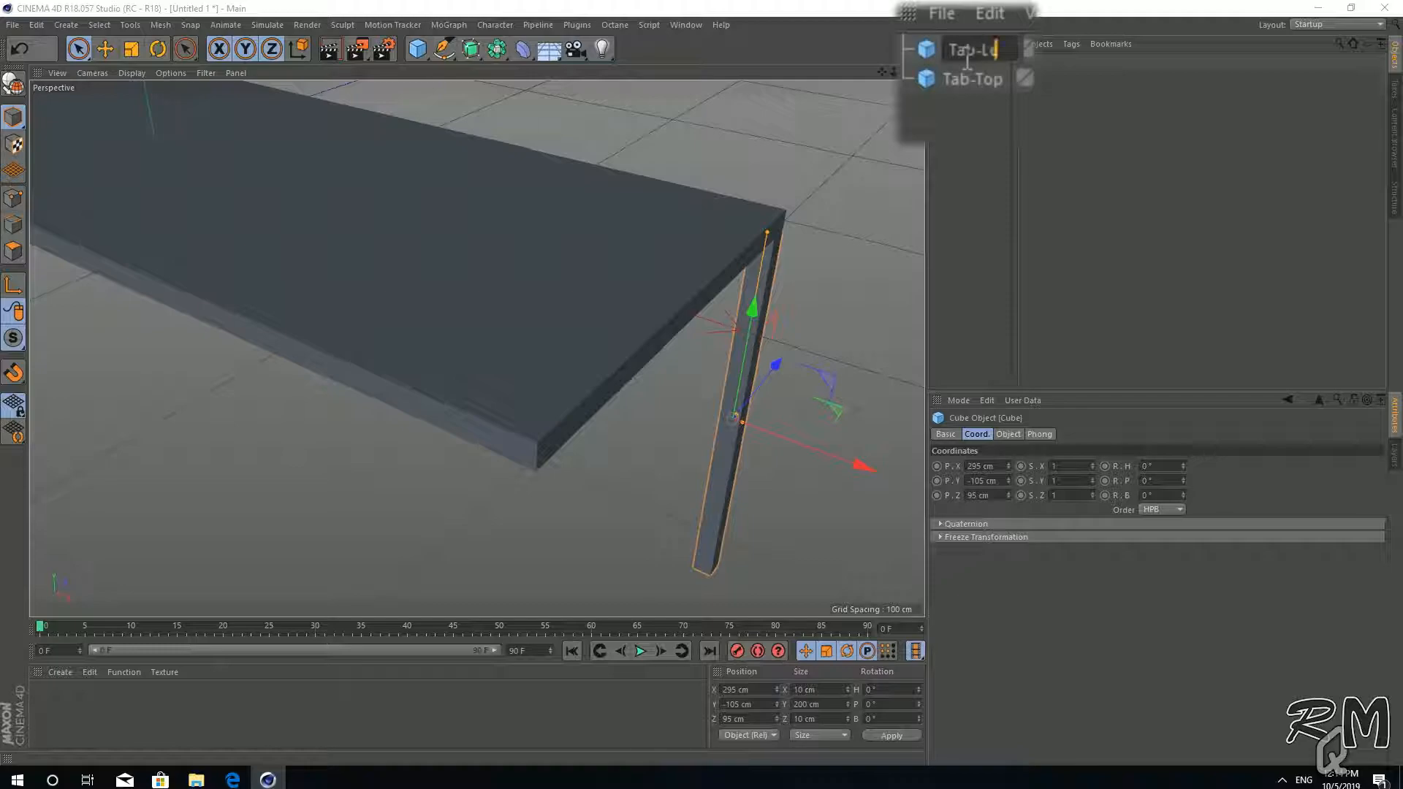
text(g1)
key(Return)
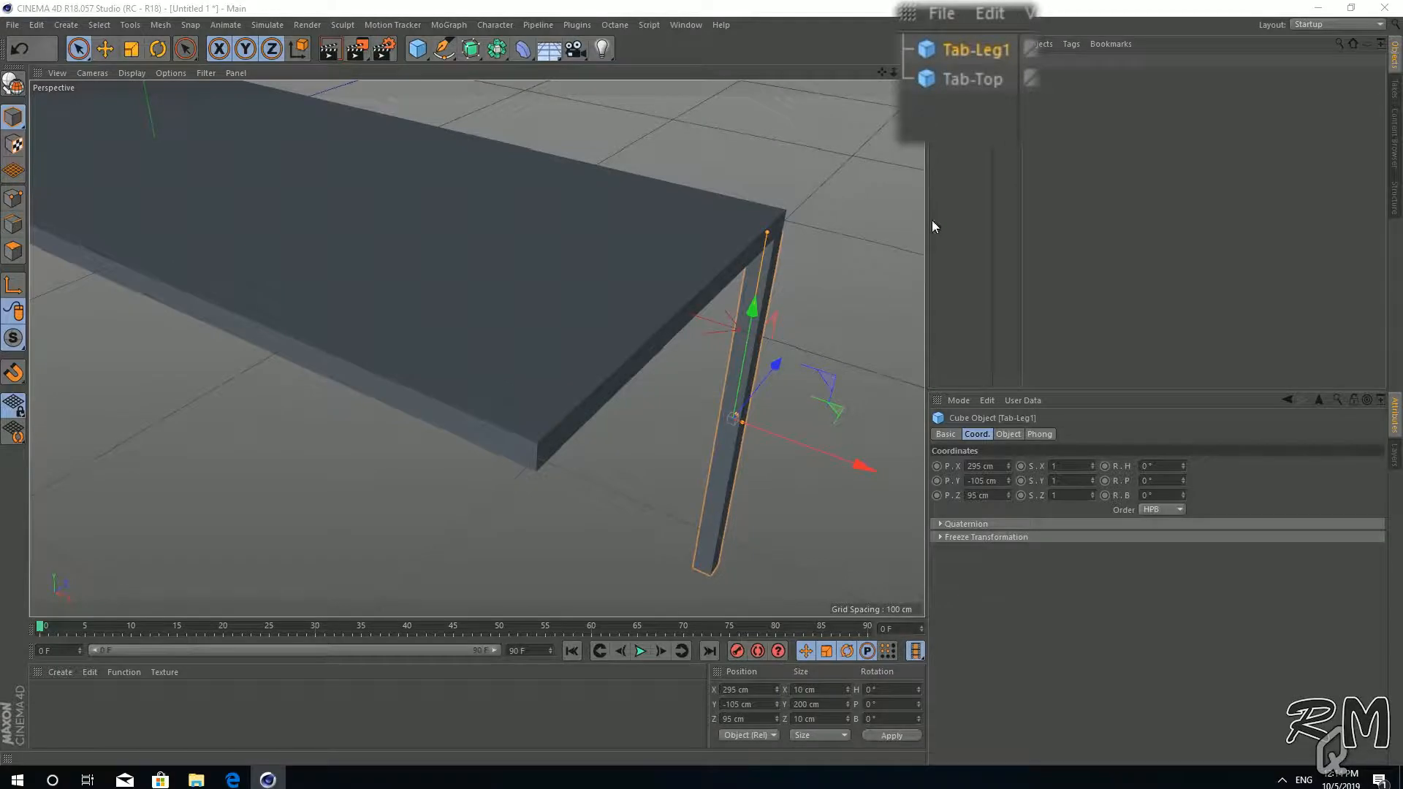
Duplicate Tab-Leg1 and set the copy's X position to -295 cm, at the opposite end of the tabletop.
middle_click(558, 375)
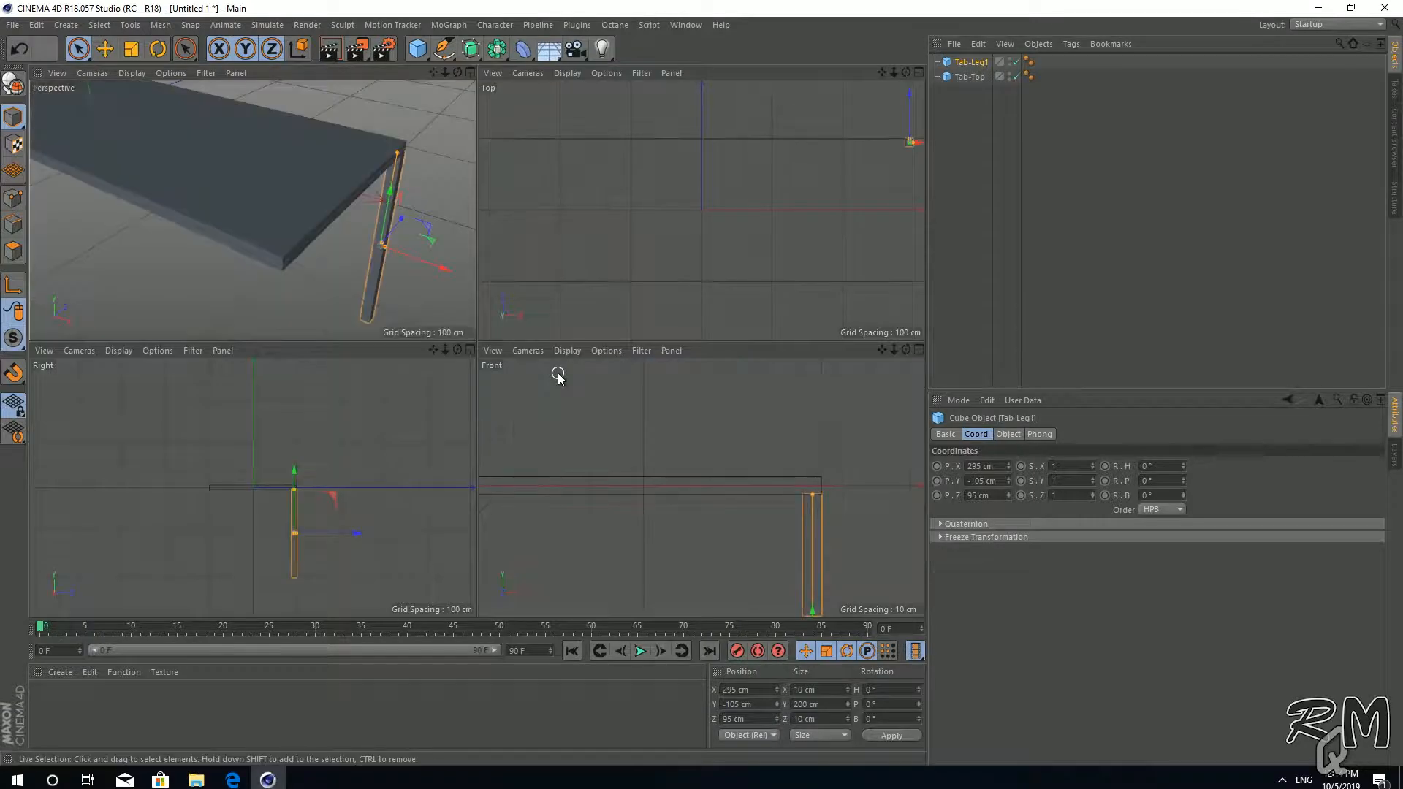
middle_click(730, 261)
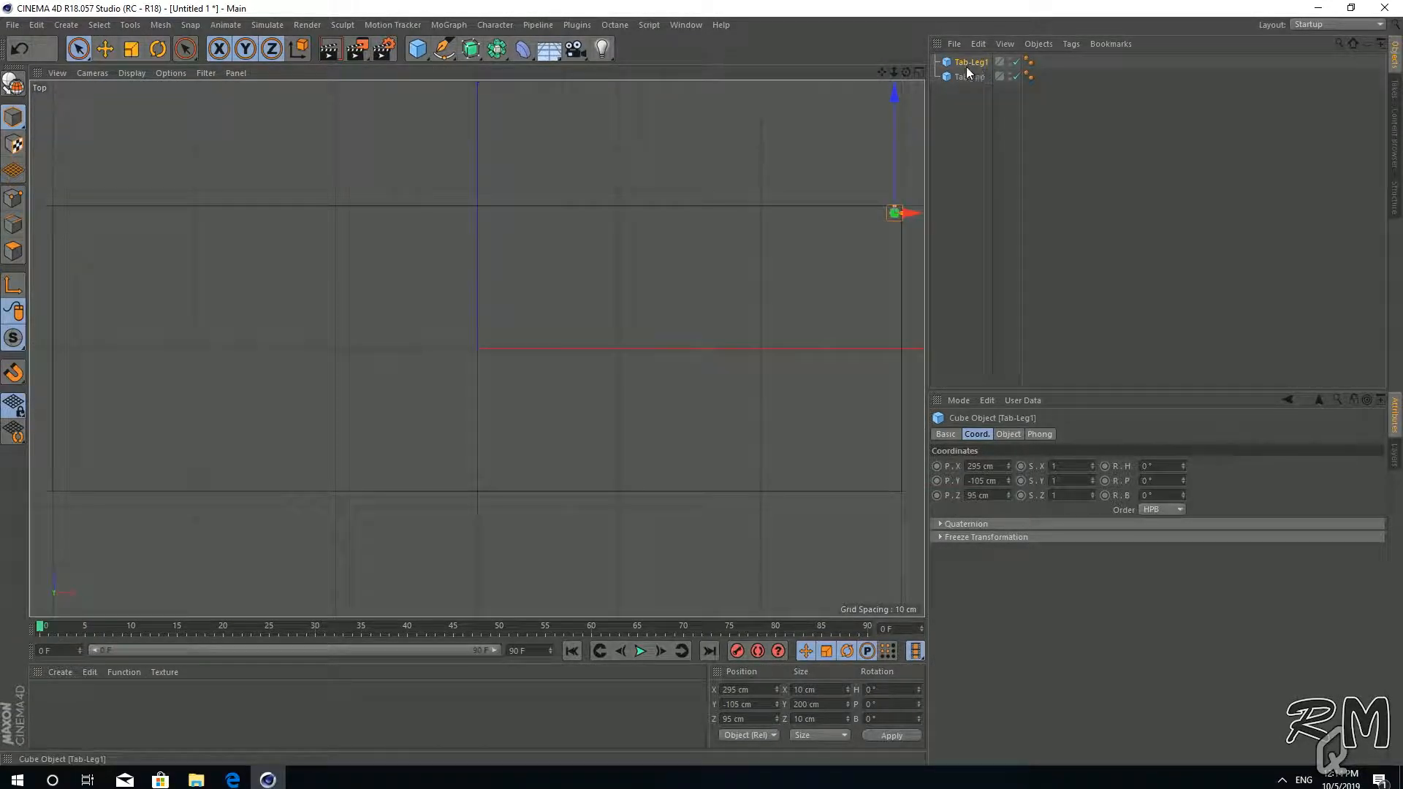
drag(971, 32, 959, 58)
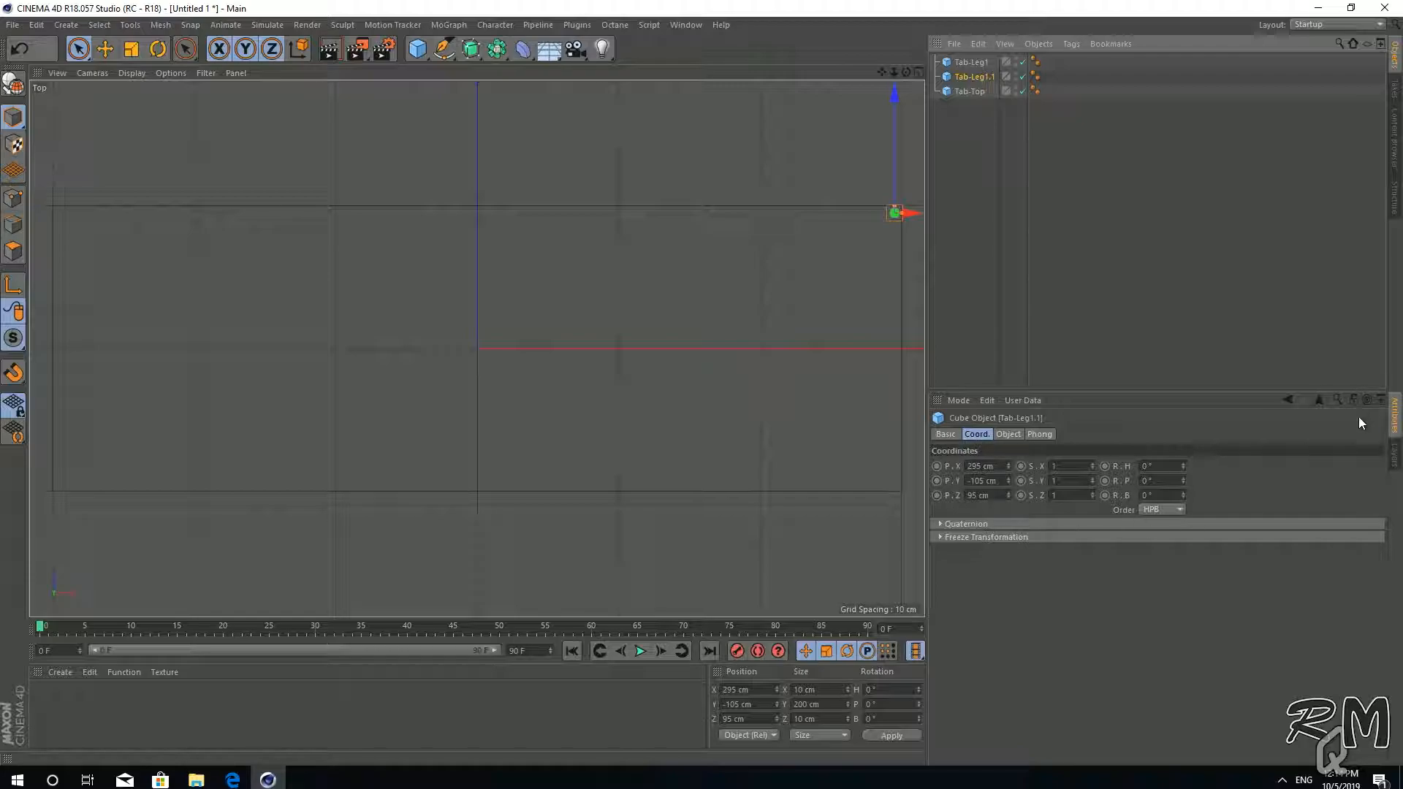
click(970, 467)
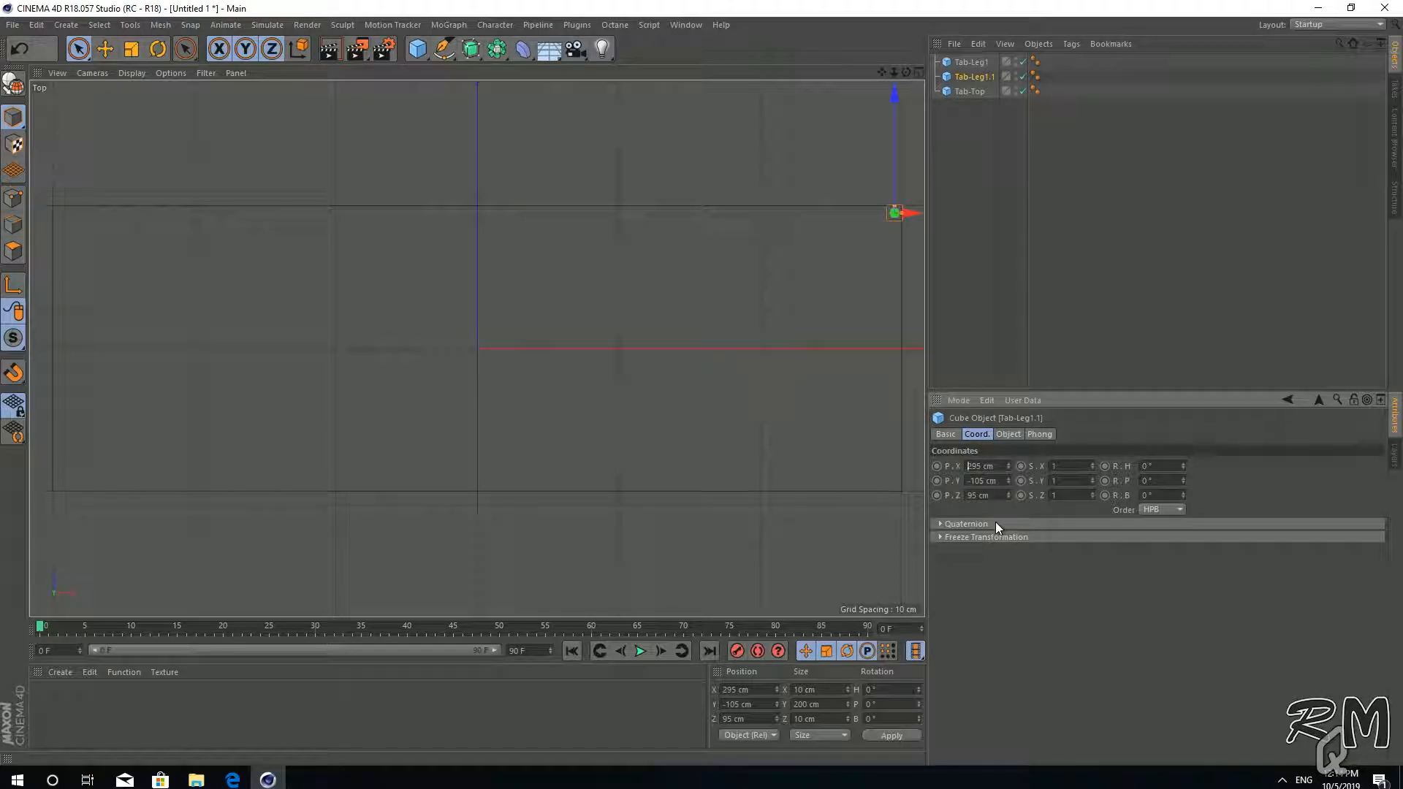
drag(994, 467, 969, 467)
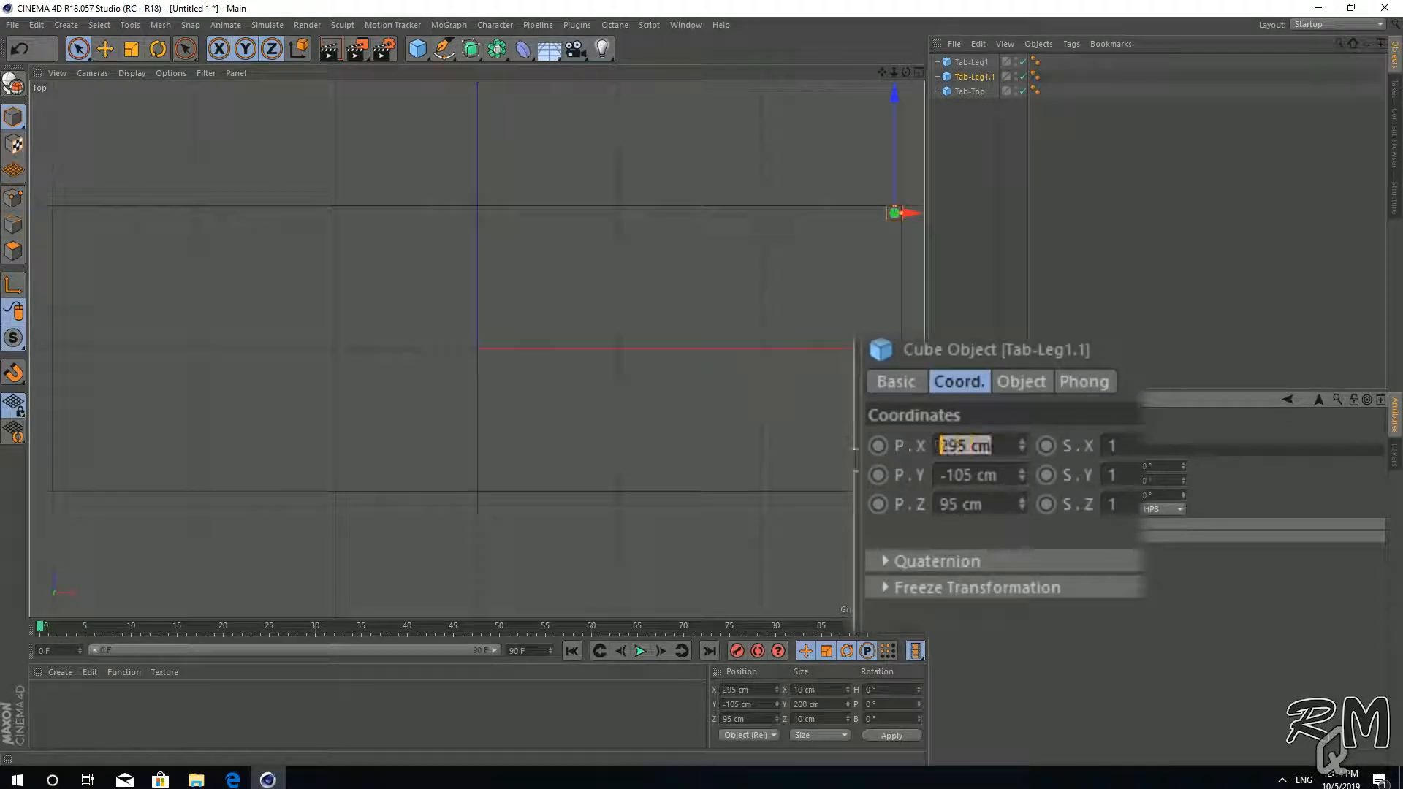
click(943, 447)
text(-)
key(Return)
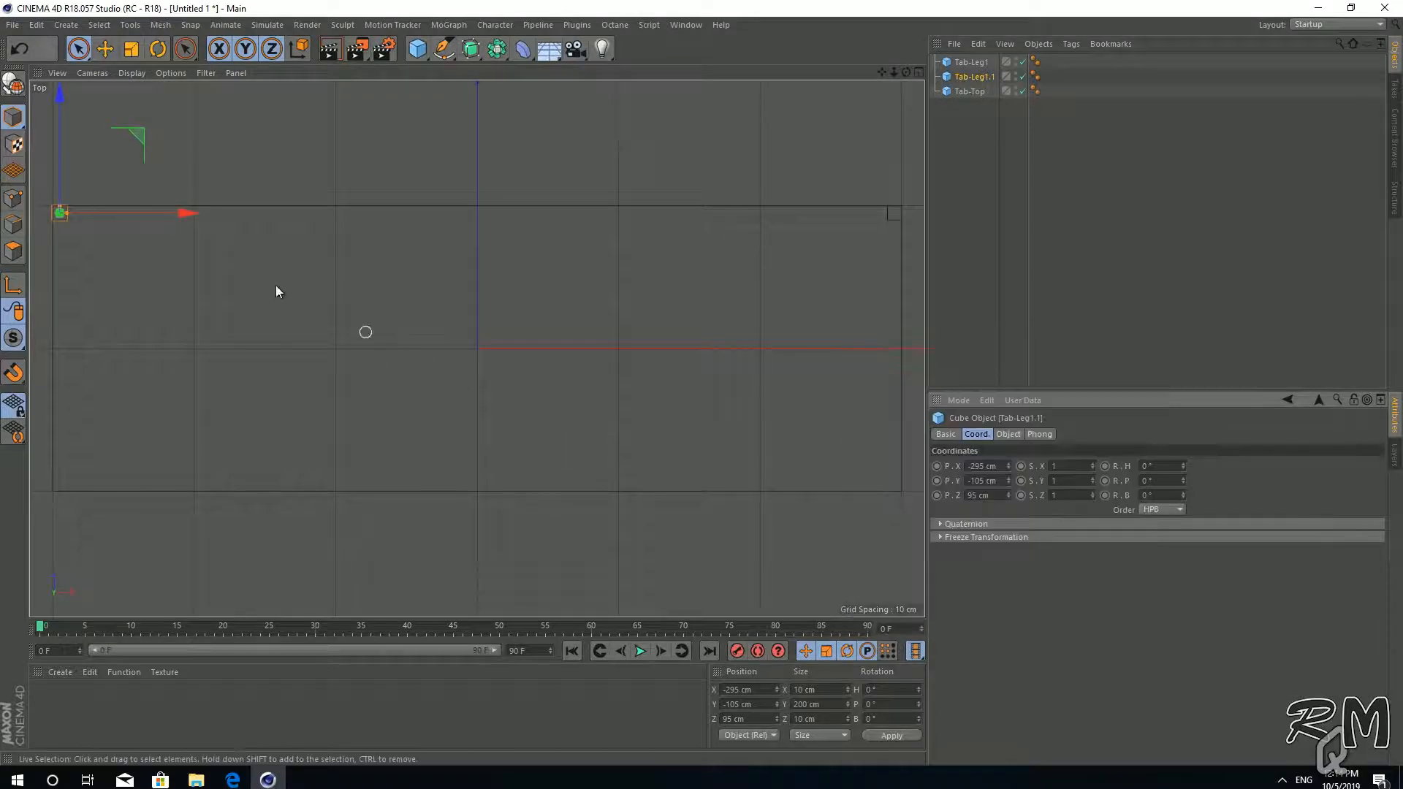
Duplicate both legs together and set the copies' Z position to -95 cm, at the tabletop's other long edge.
click(971, 62)
ctrl+click(949, 61)
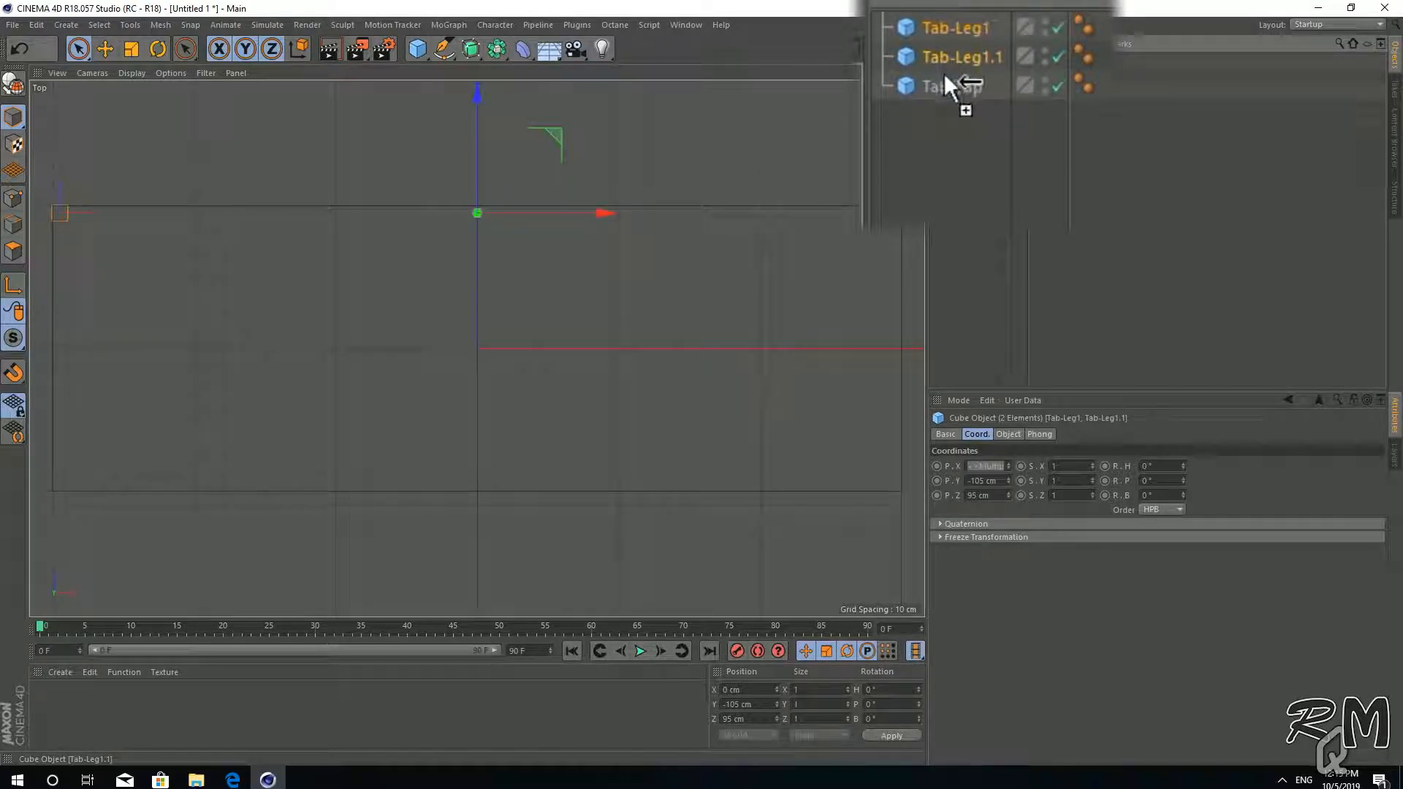
ctrl+drag(934, 64, 934, 65)
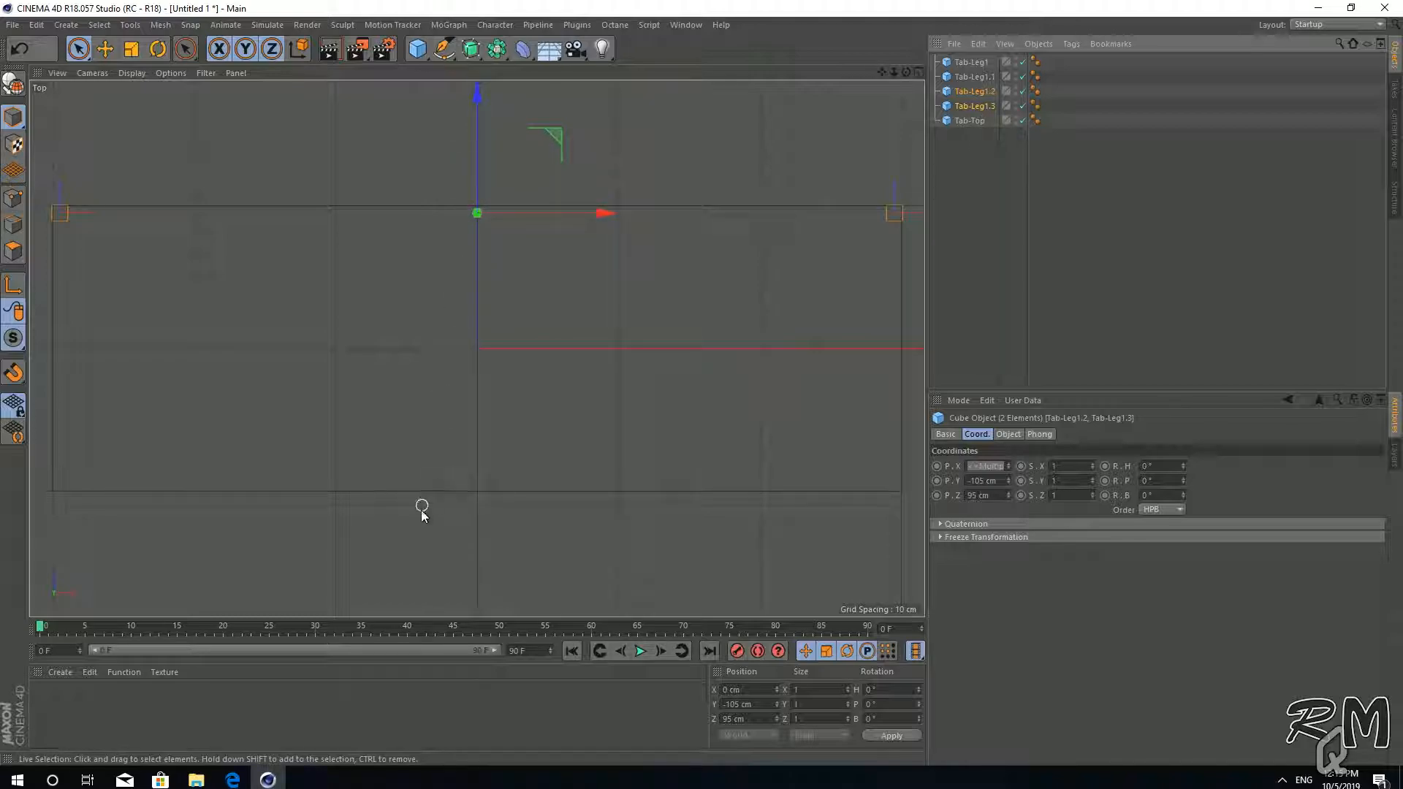
double_click(997, 495)
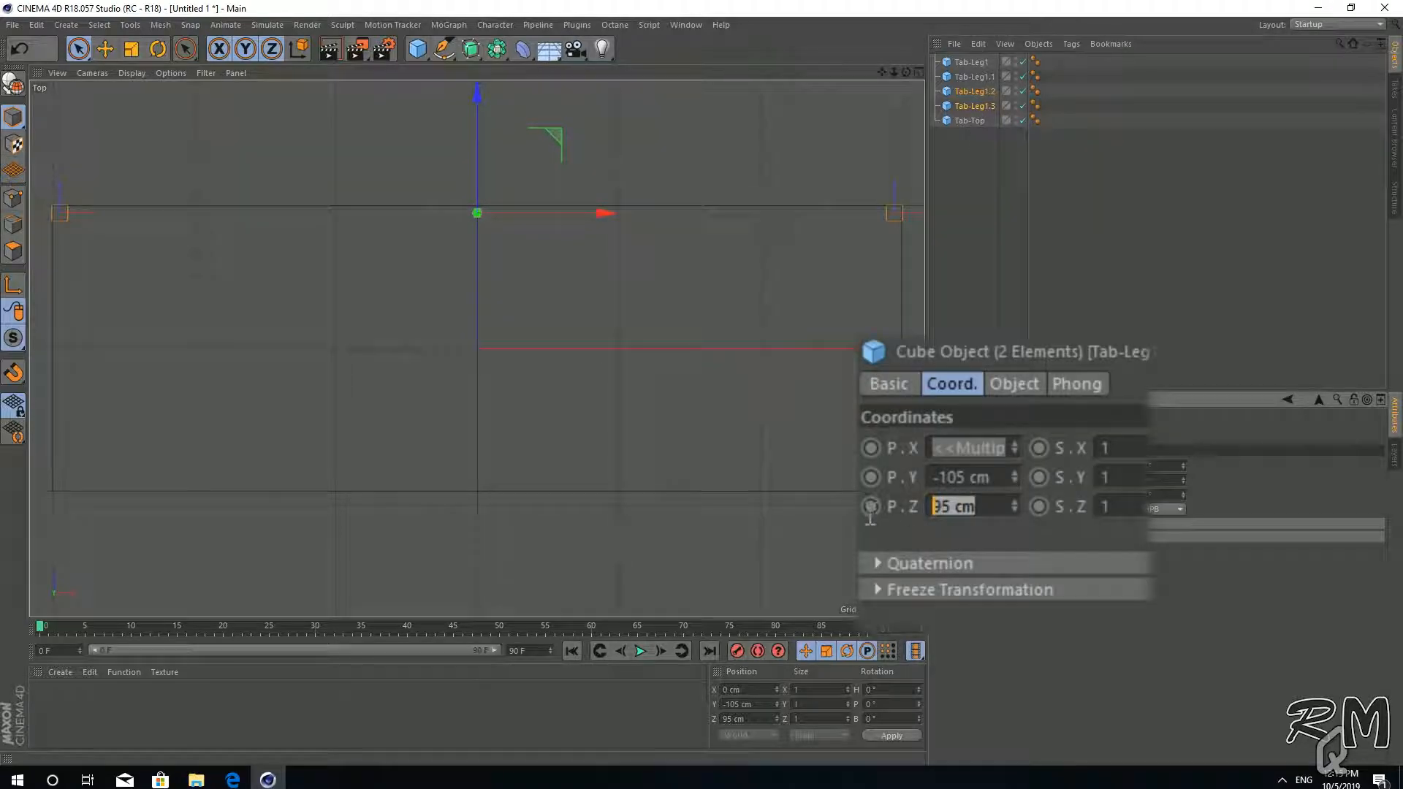
click(931, 506)
text(-)
key(Return)
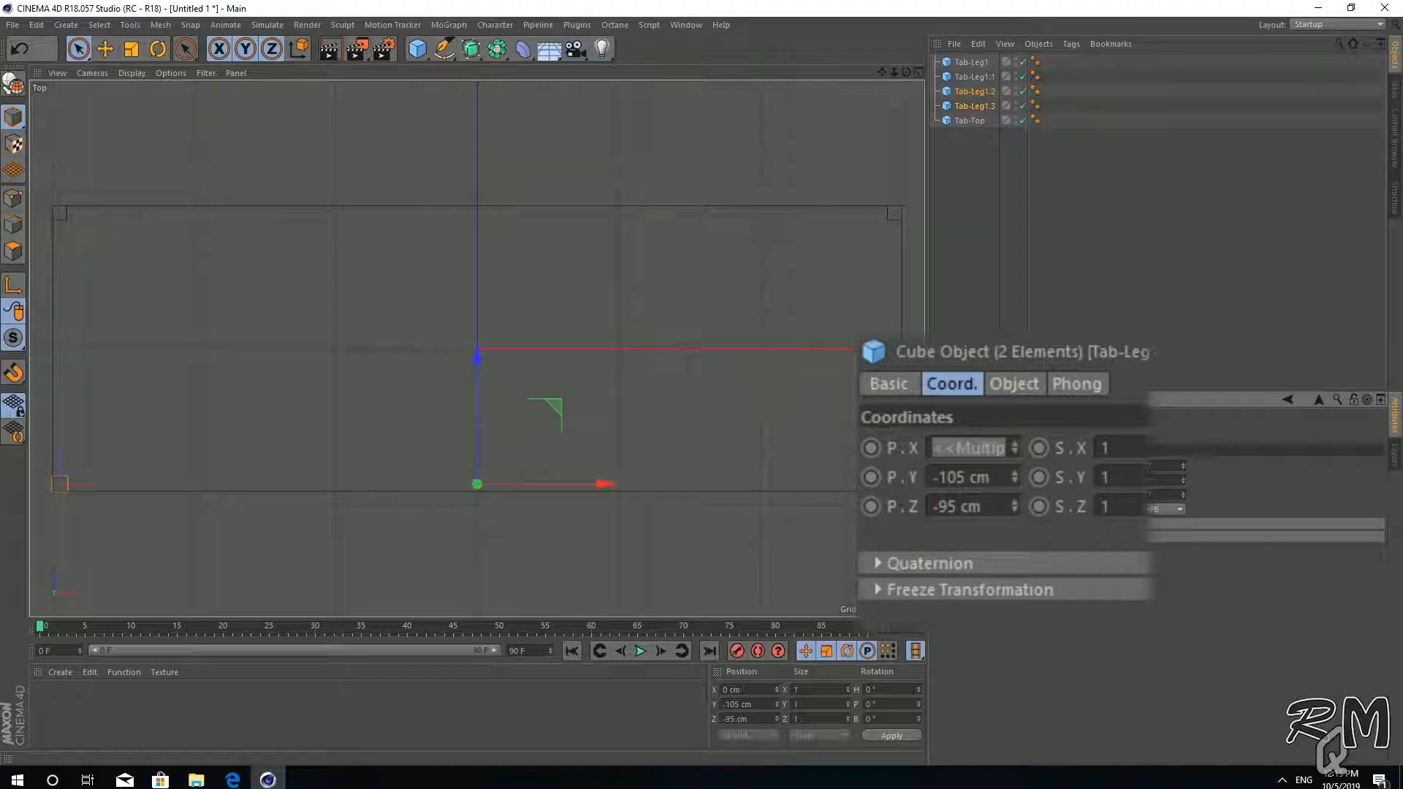
Move Tab-Top above the four legs in the object hierarchy.
middle_click(652, 432)
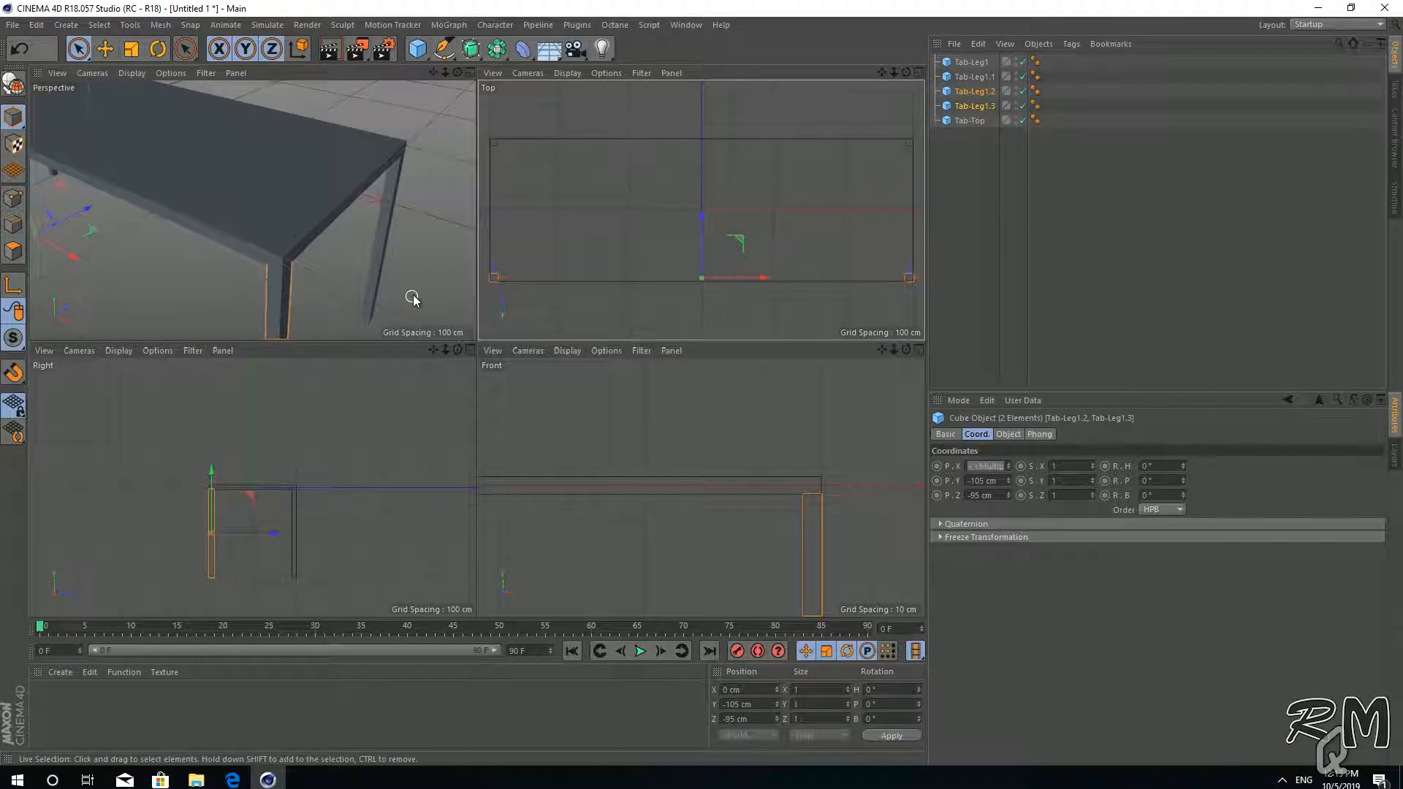
middle_click(407, 297)
scroll(548, 414, down, 4)
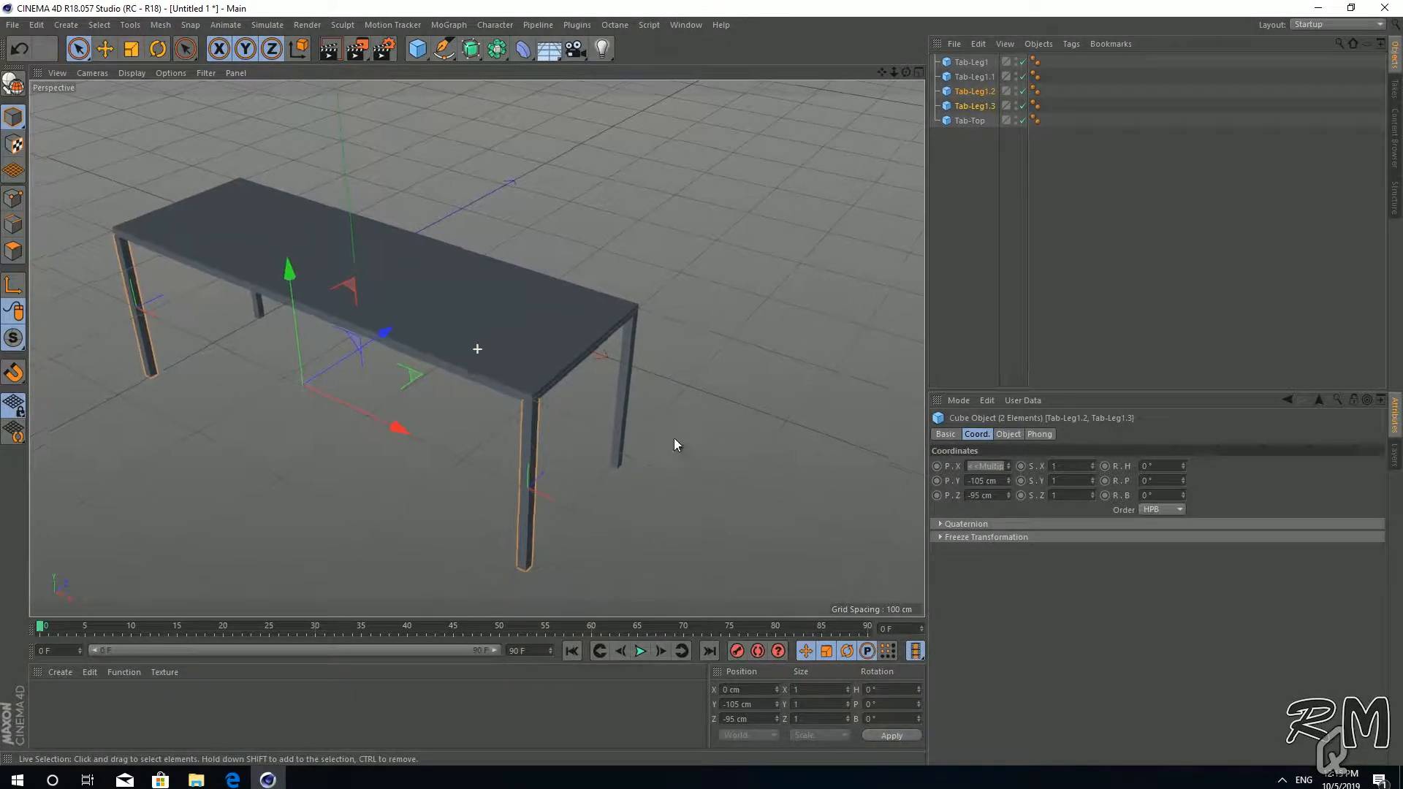
alt+middle_drag(656, 445, 701, 423)
scroll(679, 441, down, 3)
mouse_move(679, 441)
alt+mouse_down()
mouse_move(652, 410)
mouse_move(665, 436)
alt+mouse_up()
alt+middle_drag(679, 399, 627, 437)
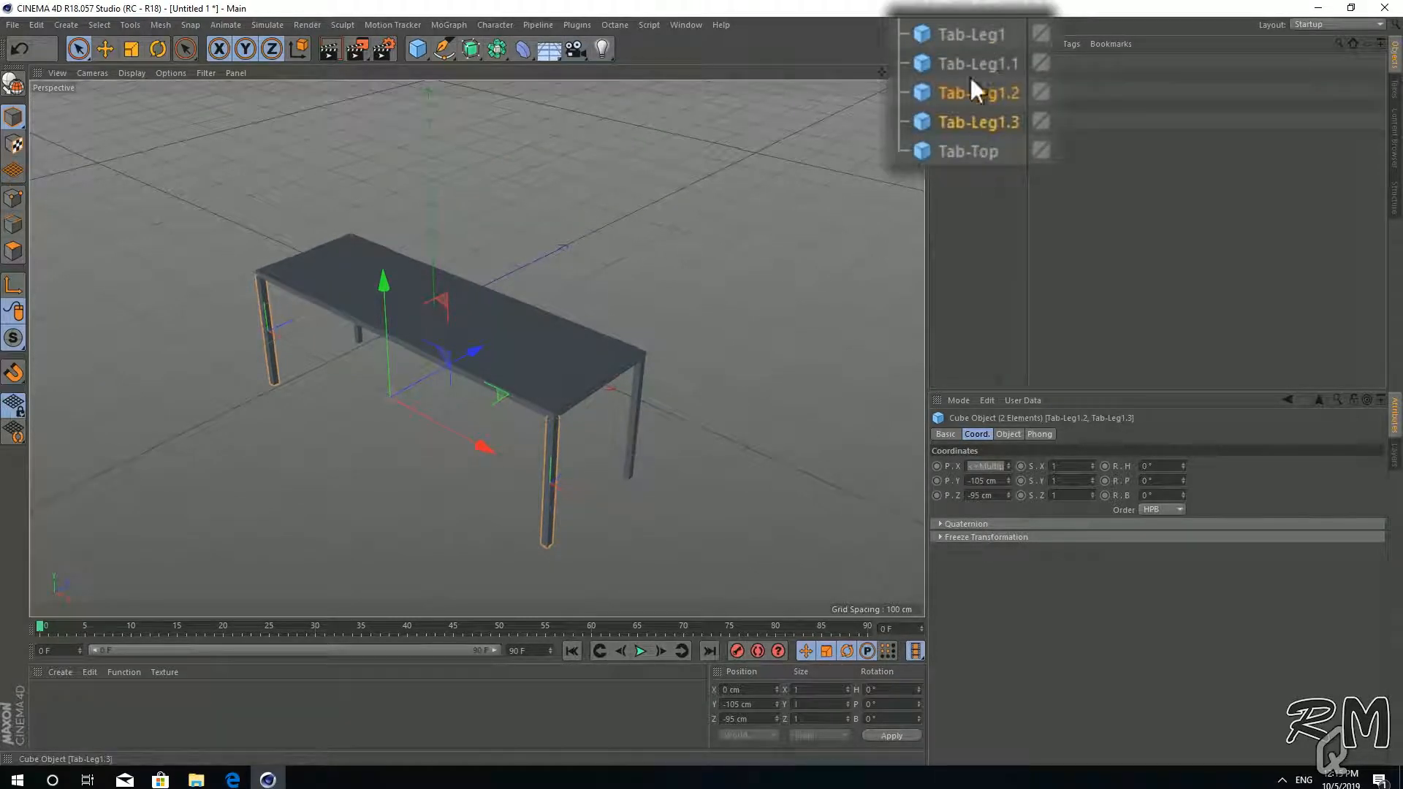
drag(906, 20, 1035, 120)
drag(985, 168, 984, 164)
click(954, 38)
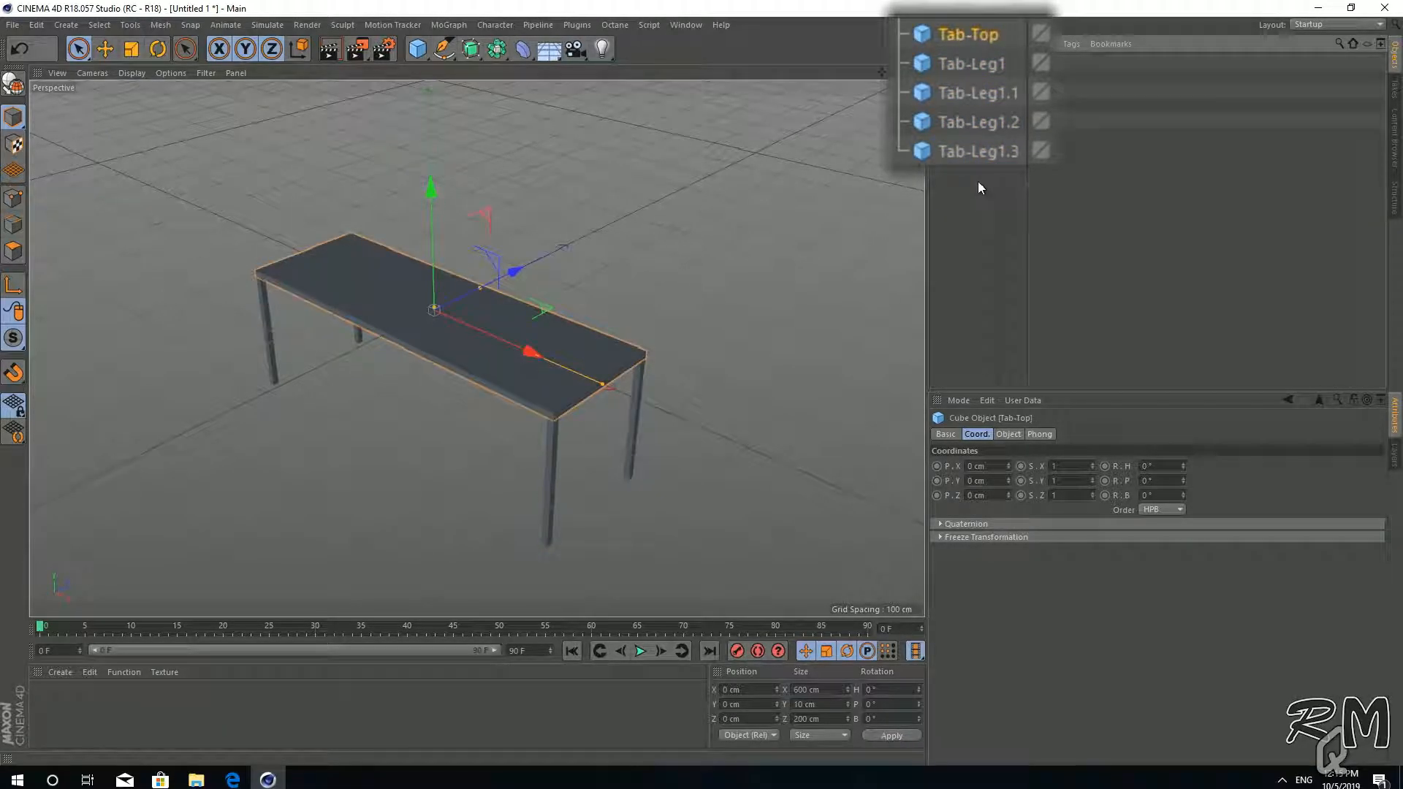
Group the tabletop and all four legs under one null, and expand the group to show its children.
drag(922, 30, 920, 27)
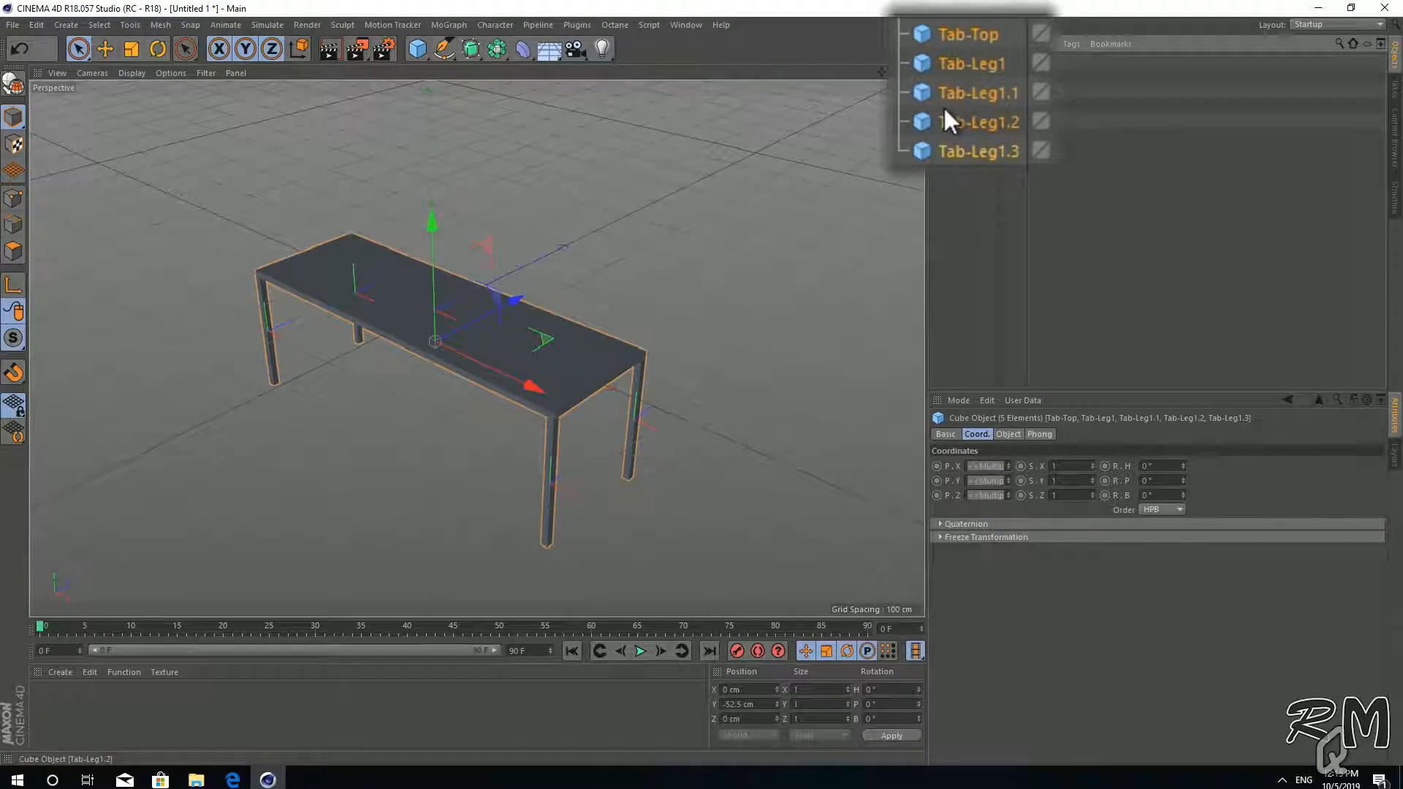
right_click(957, 103)
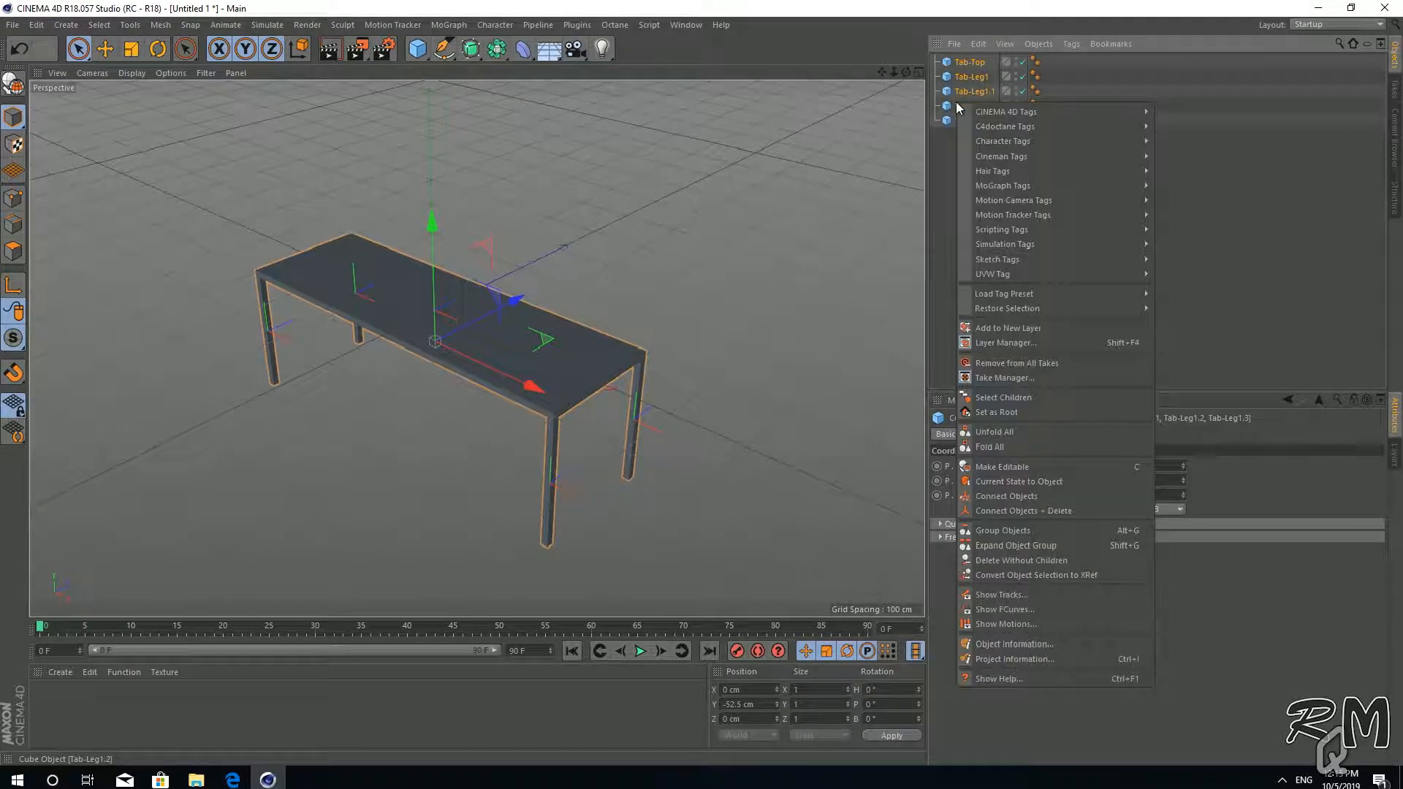
click(1015, 532)
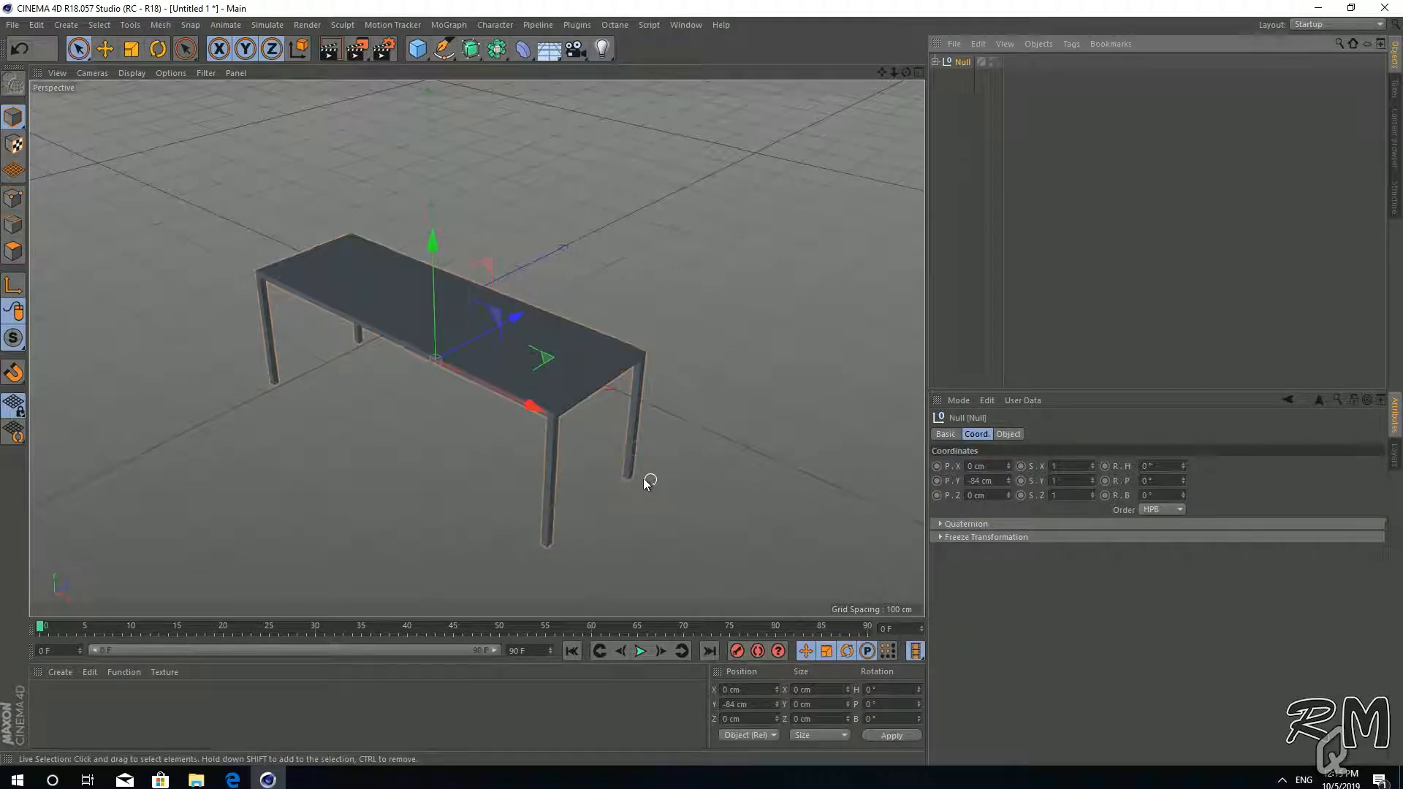
click(868, 19)
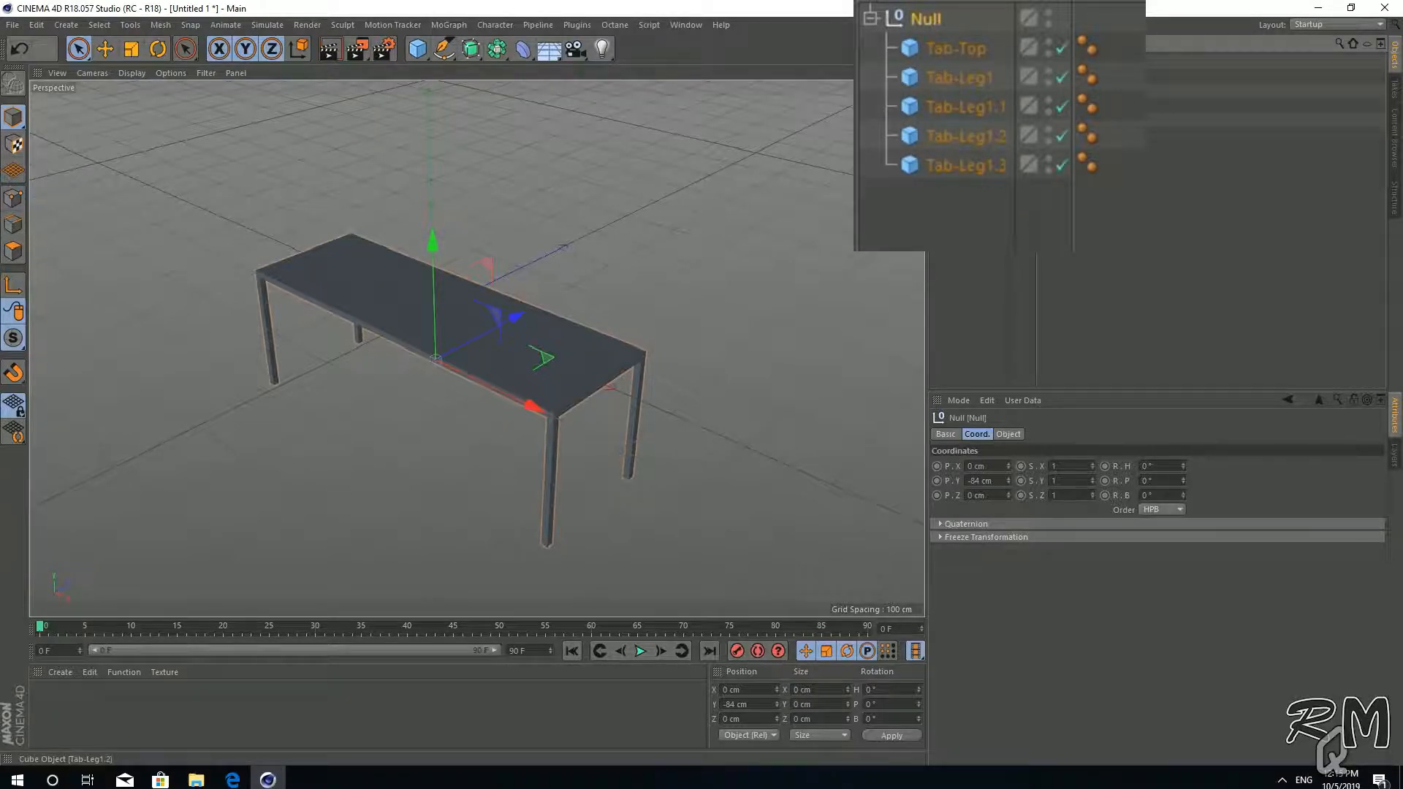
Try moving the whole table through its null to about X -298 cm and Z 391 cm, and undo both moves.
drag(983, 180, 952, 66)
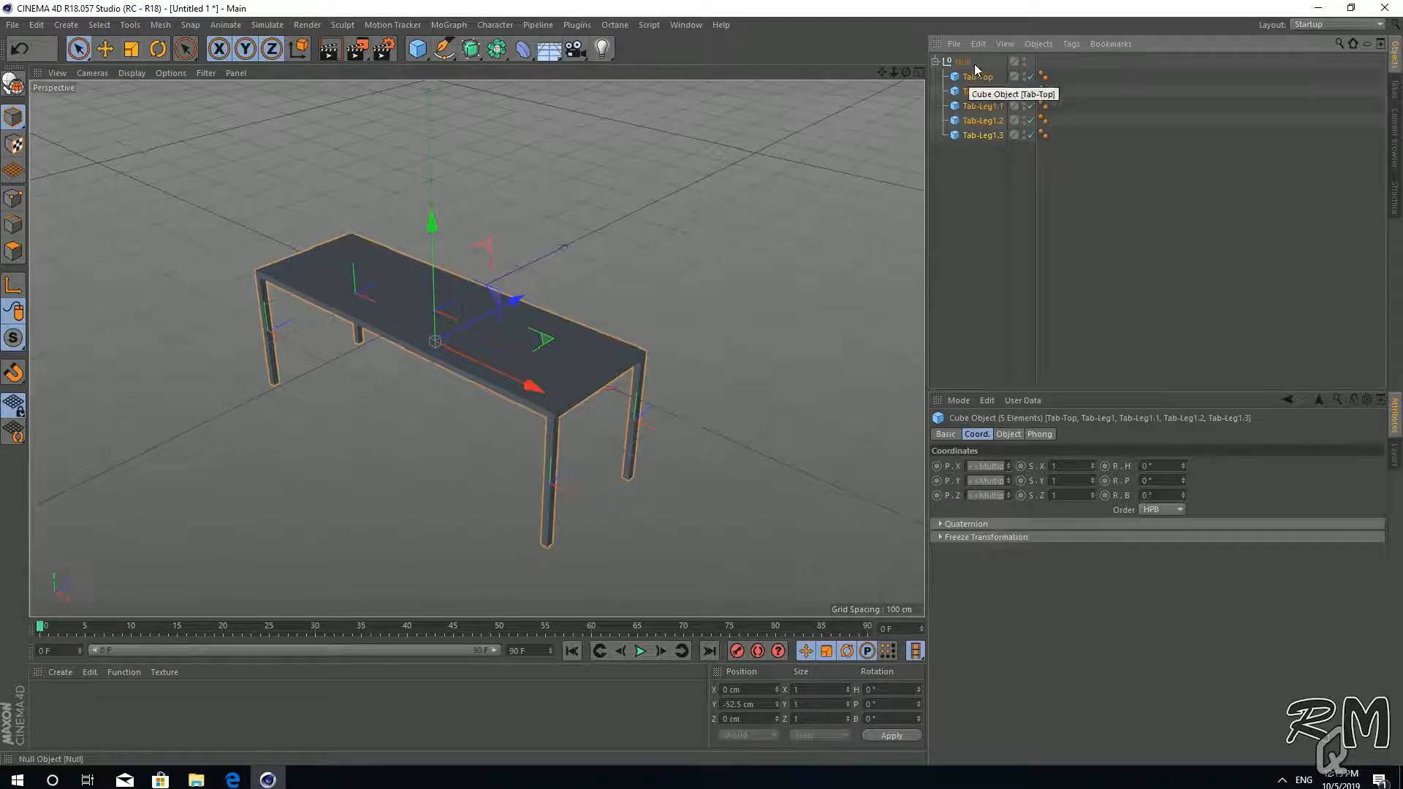
click(981, 64)
click(982, 65)
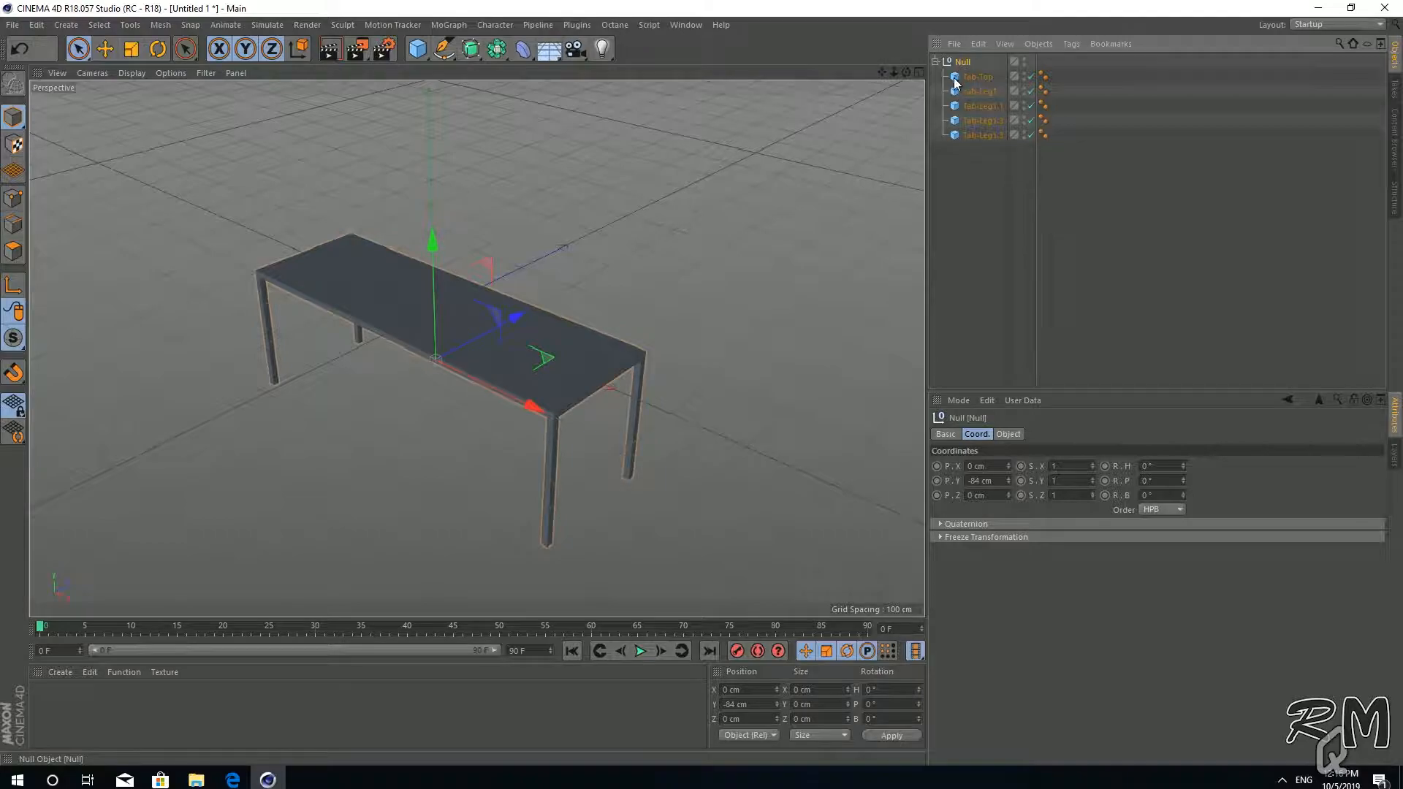
drag(533, 409, 392, 346)
drag(402, 259, 555, 196)
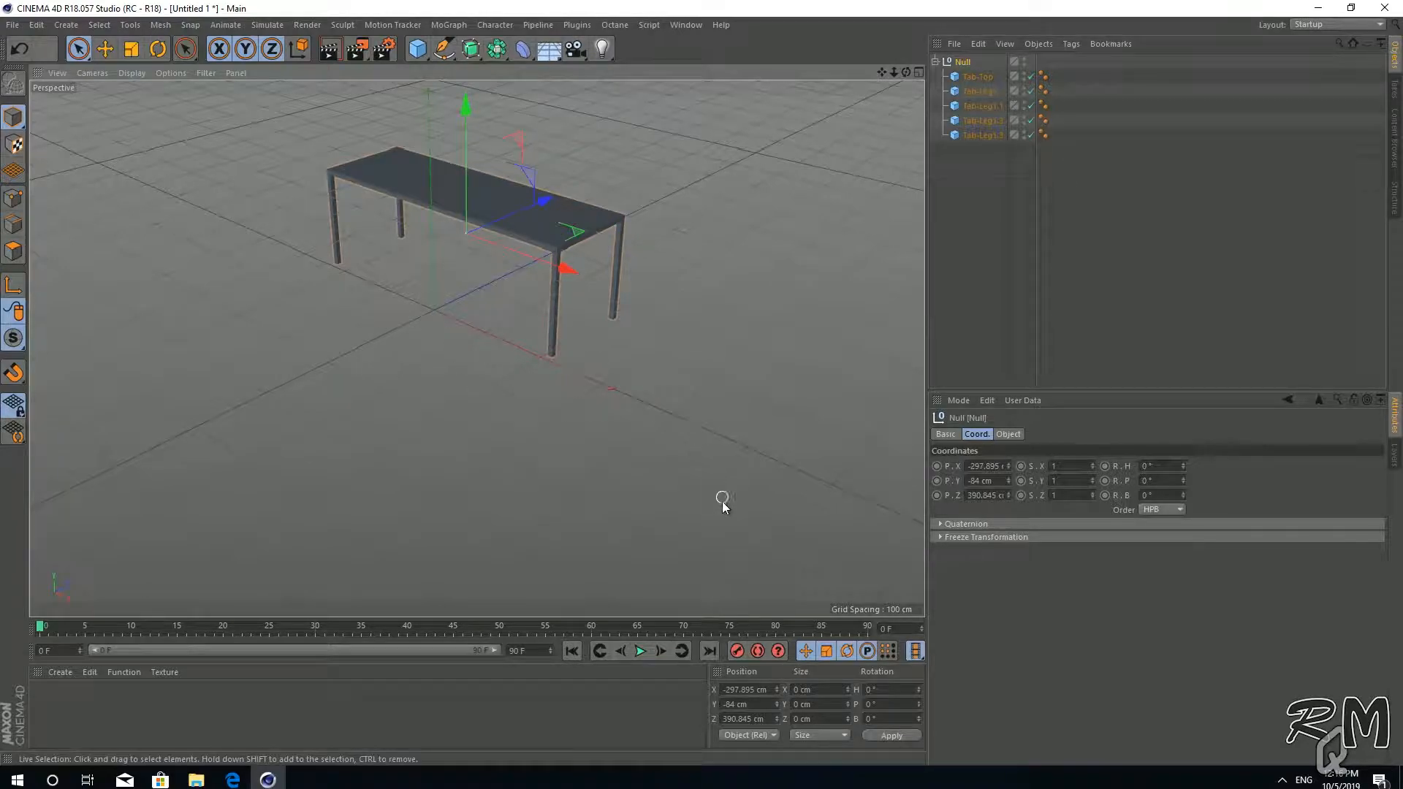
key(ctrl+z)
key(ctrl+z)
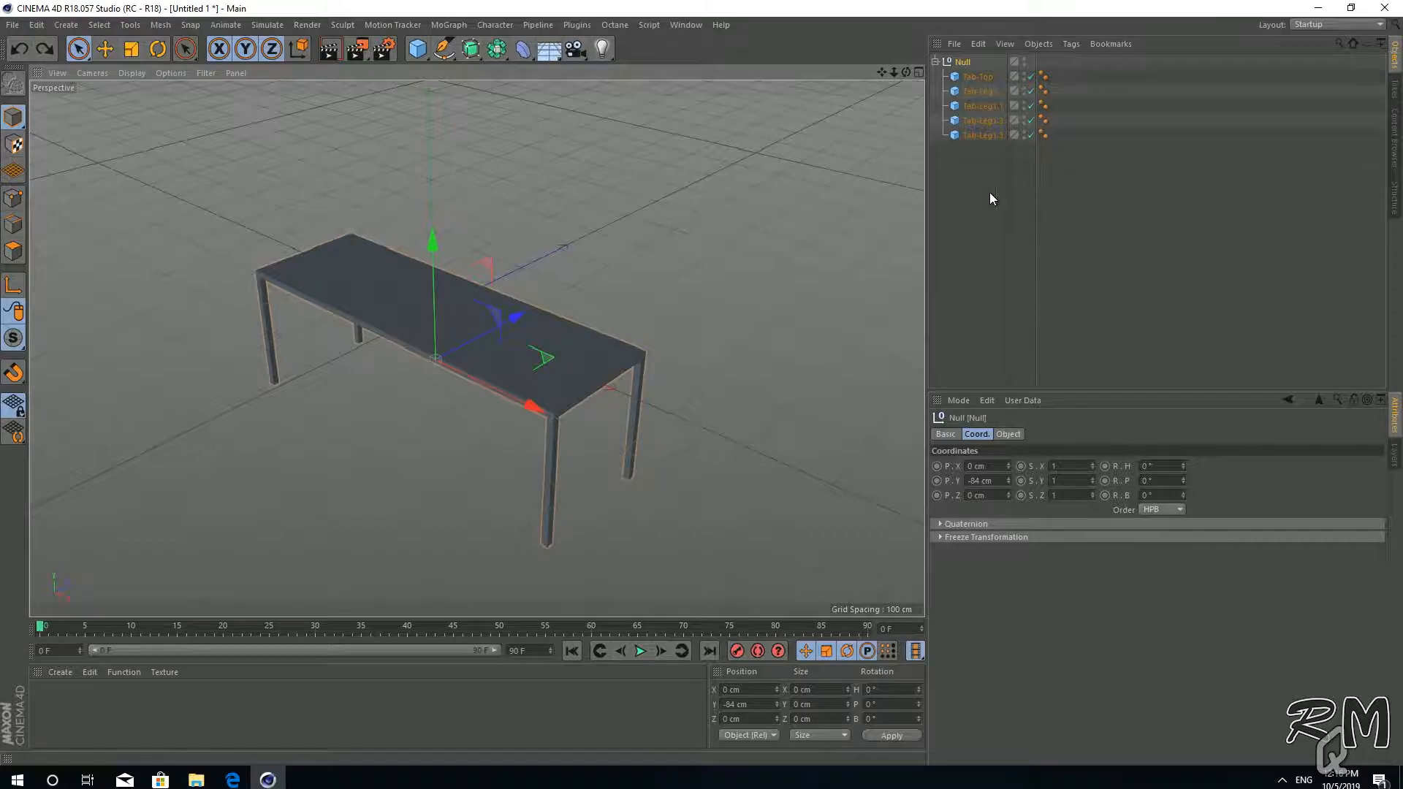
Try sliding only Tab-Leg1.3 inside the group to about X -27 cm, and undo the move.
click(984, 135)
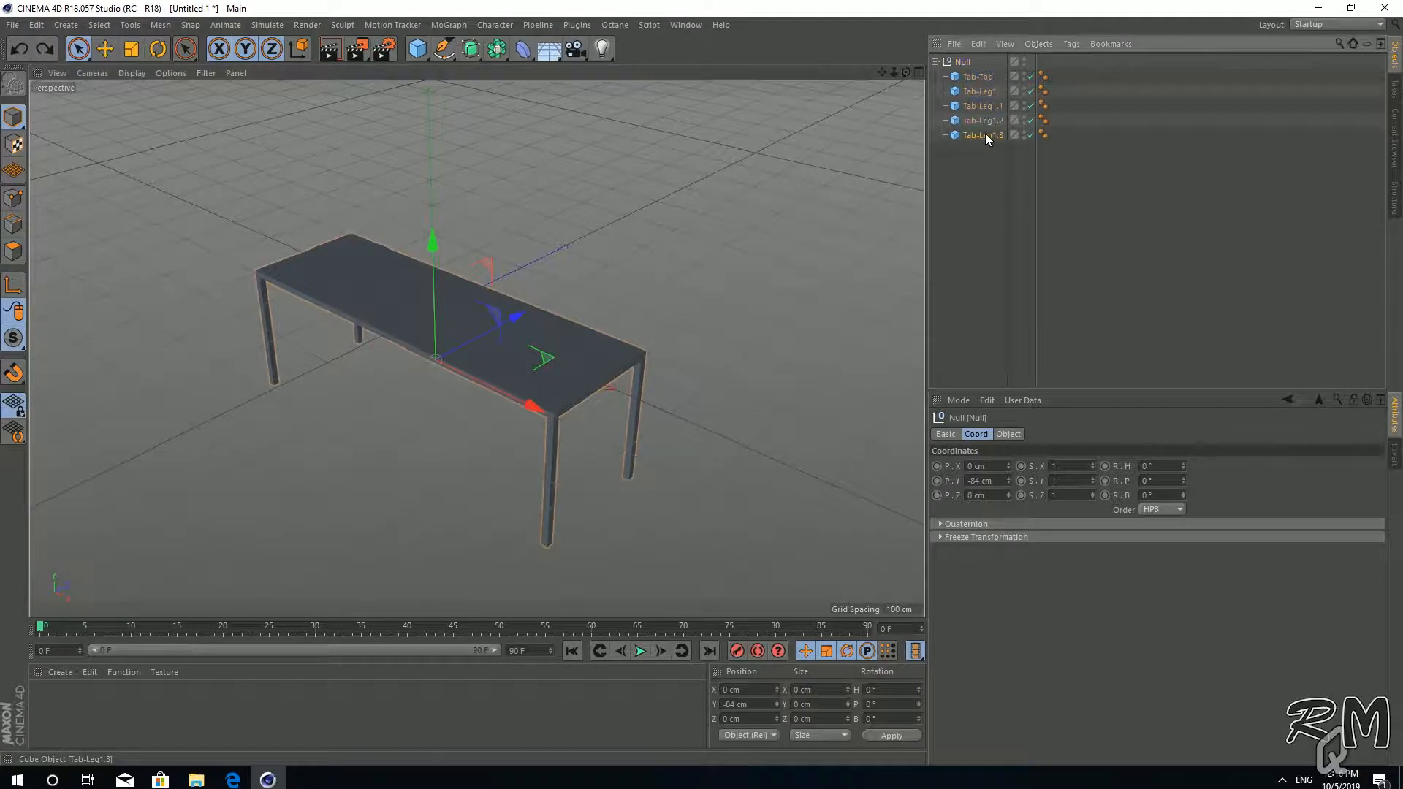
drag(348, 376, 418, 421)
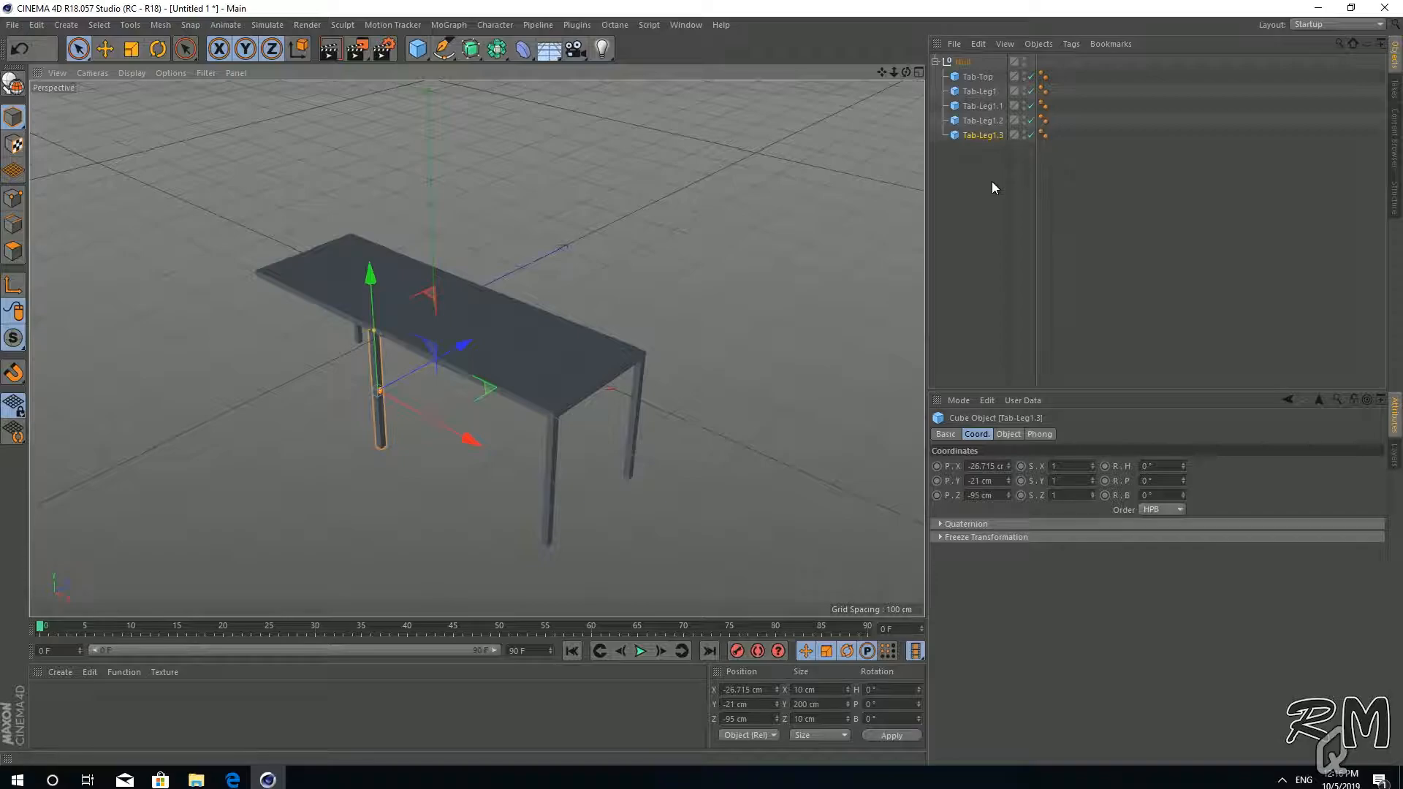
key(ctrl+z)
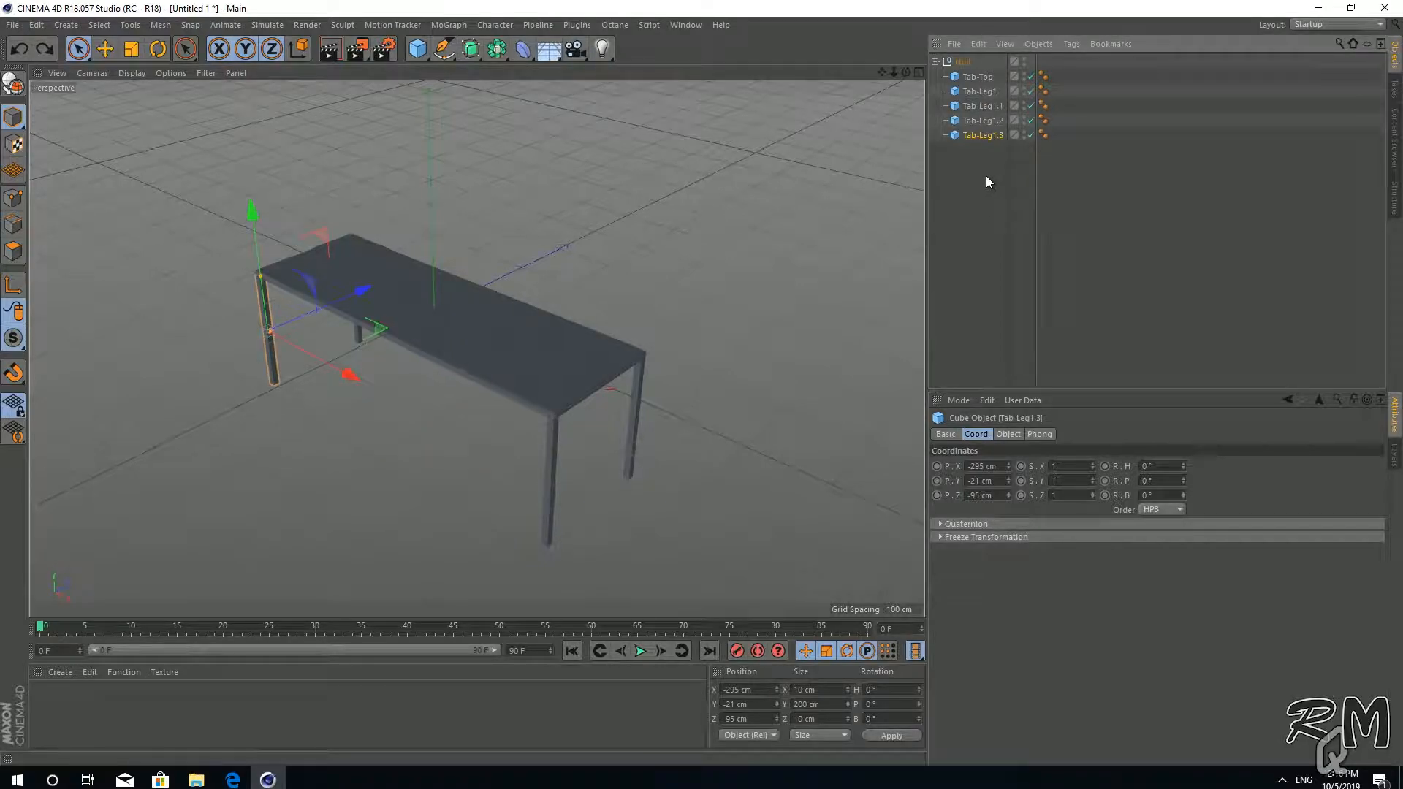
shift+click(971, 78)
click(962, 62)
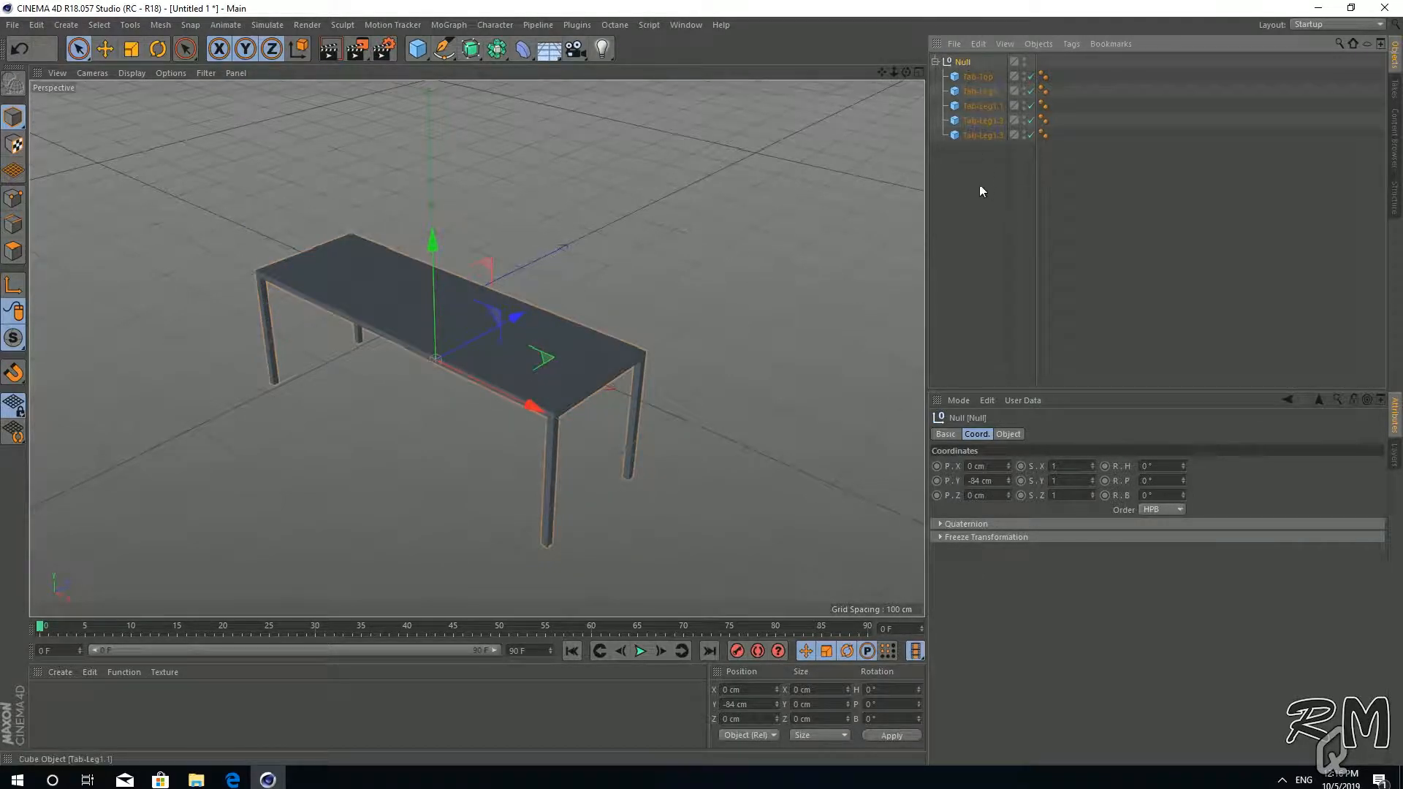
drag(995, 180, 953, 72)
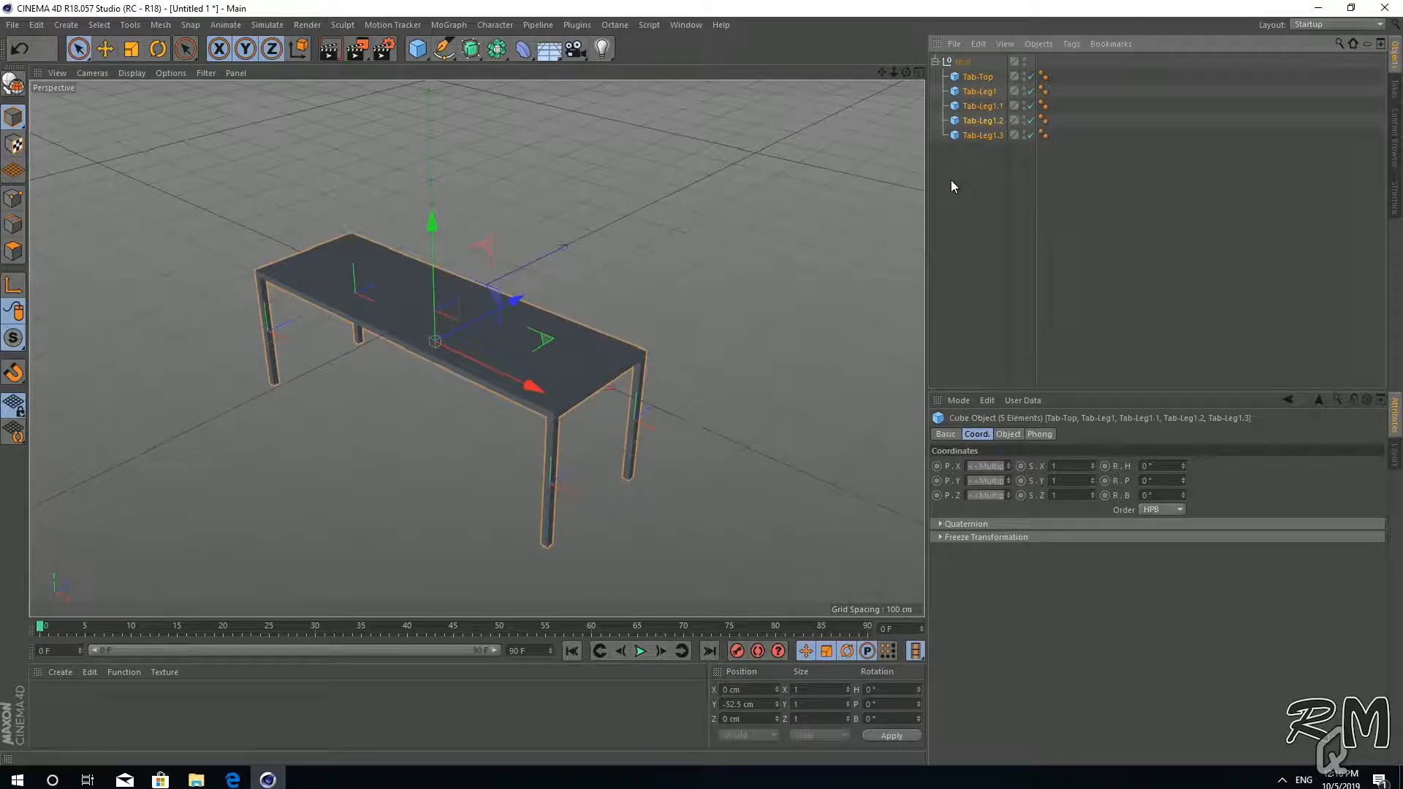
click(952, 181)
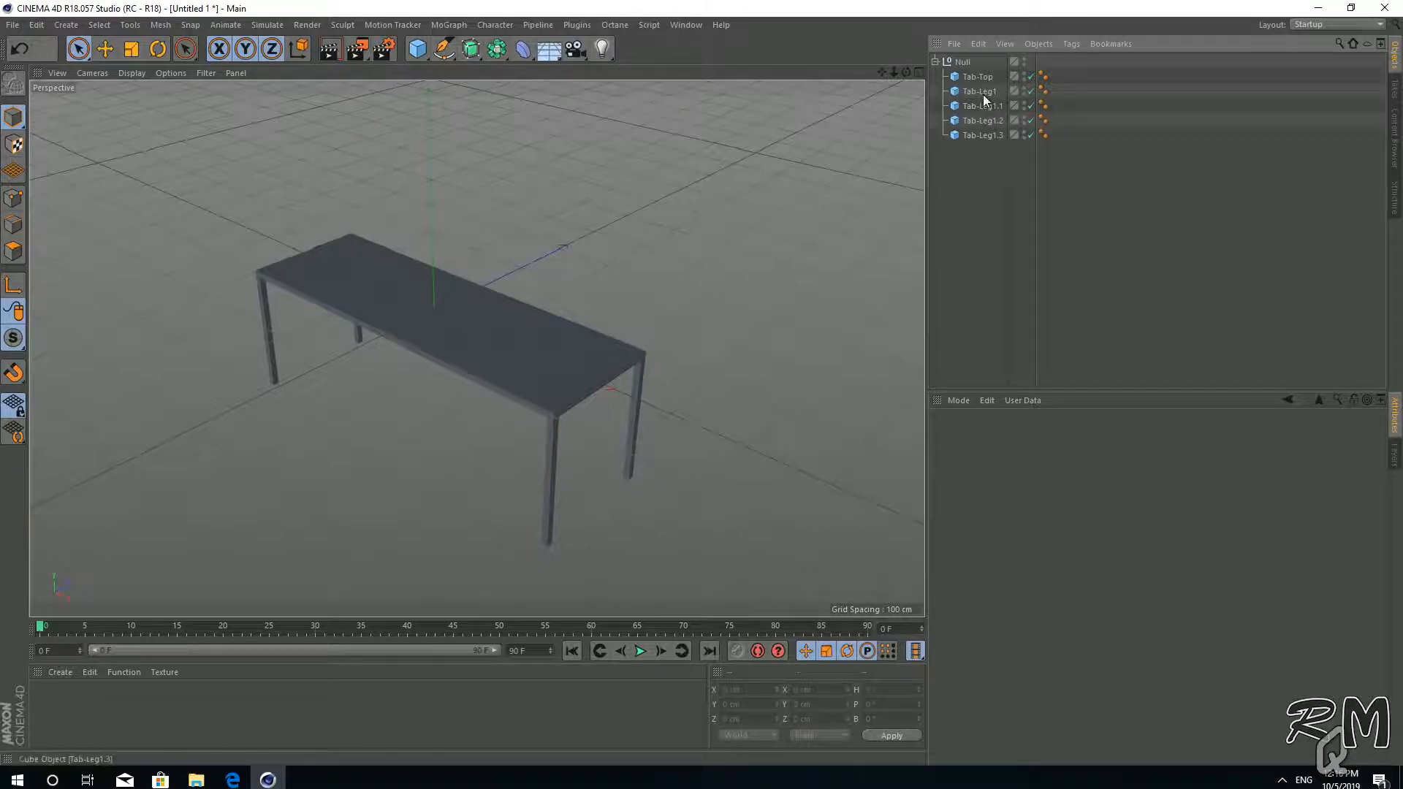
Change the null's display shape to Rectangle and set its orientation to XZ.
click(963, 65)
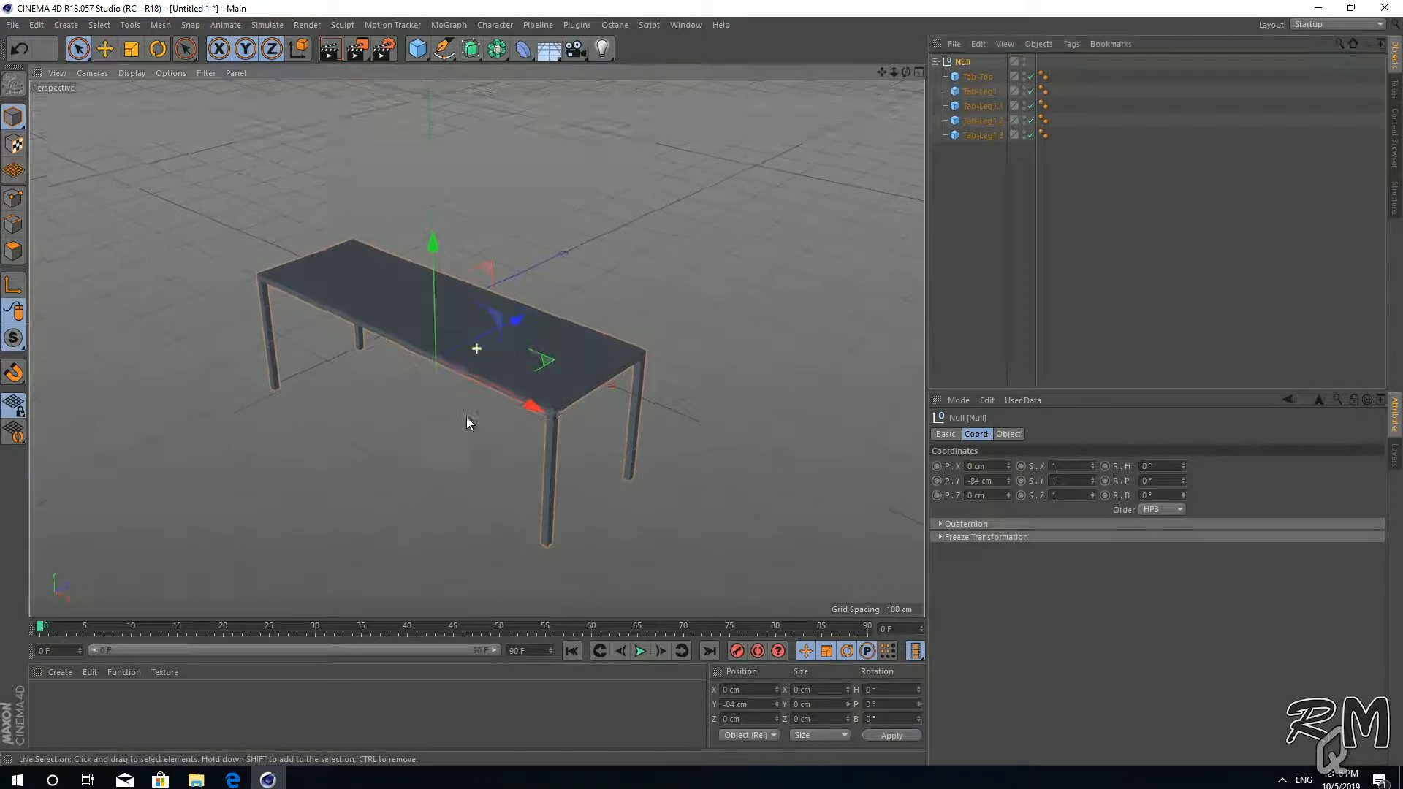
alt+drag(463, 422, 465, 383)
scroll(430, 379, up, 6)
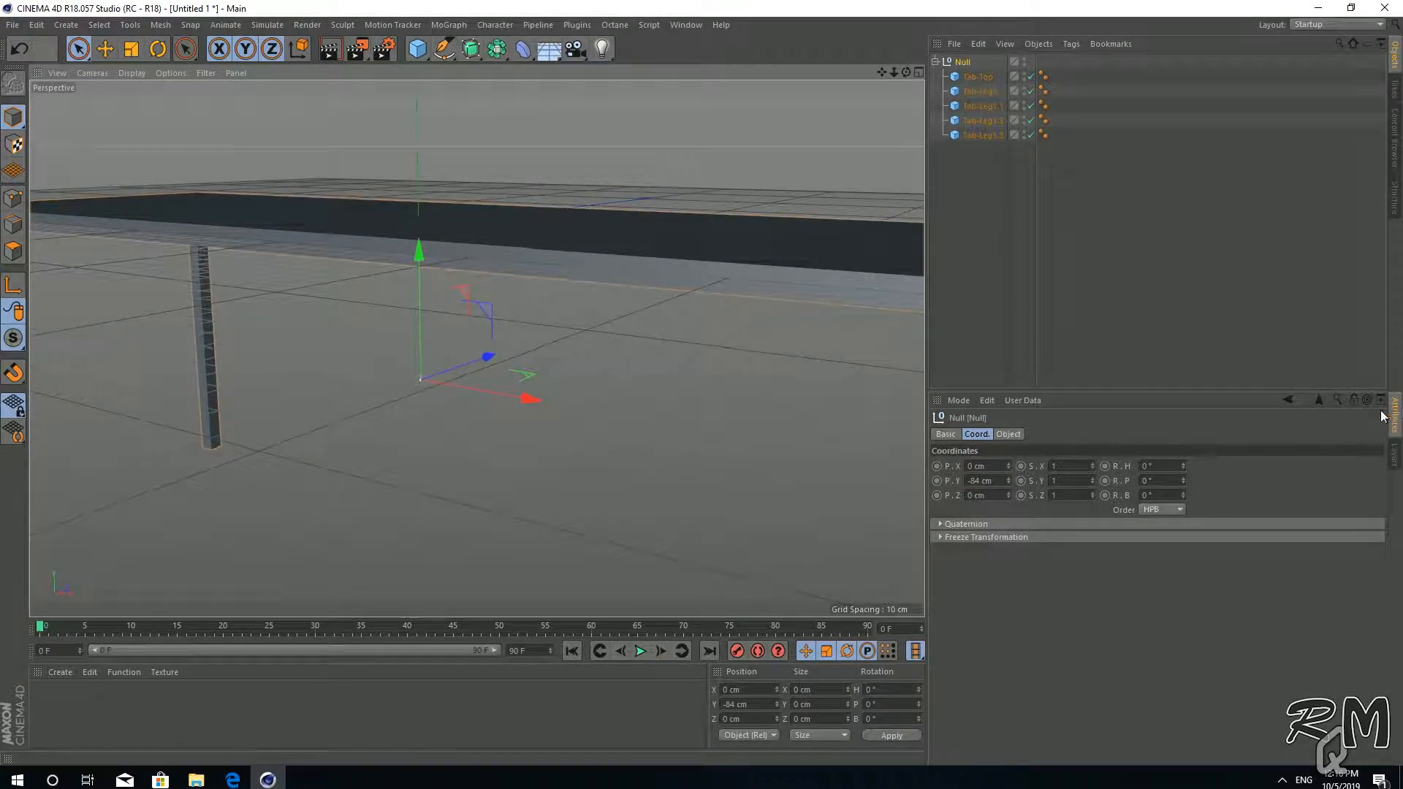
click(1009, 434)
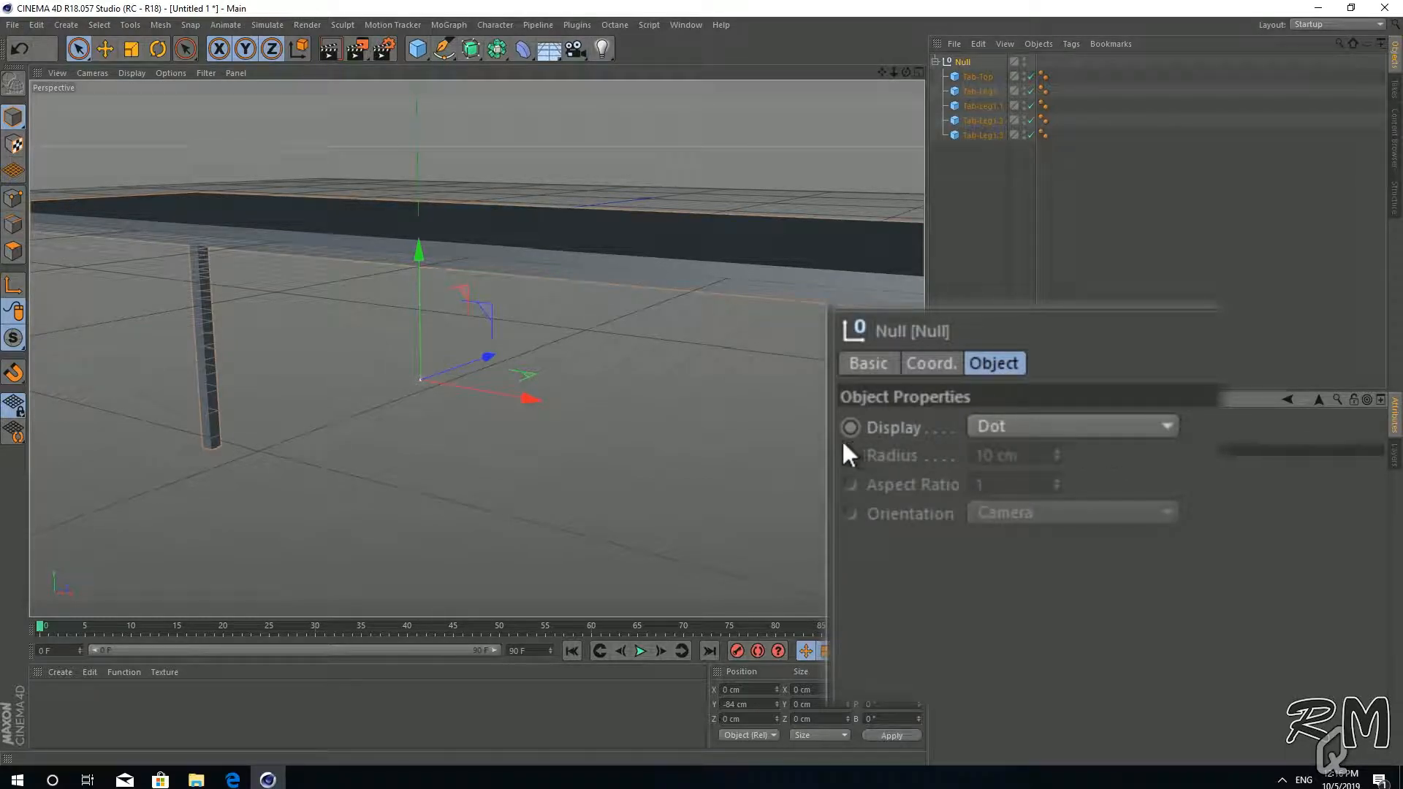
click(1089, 424)
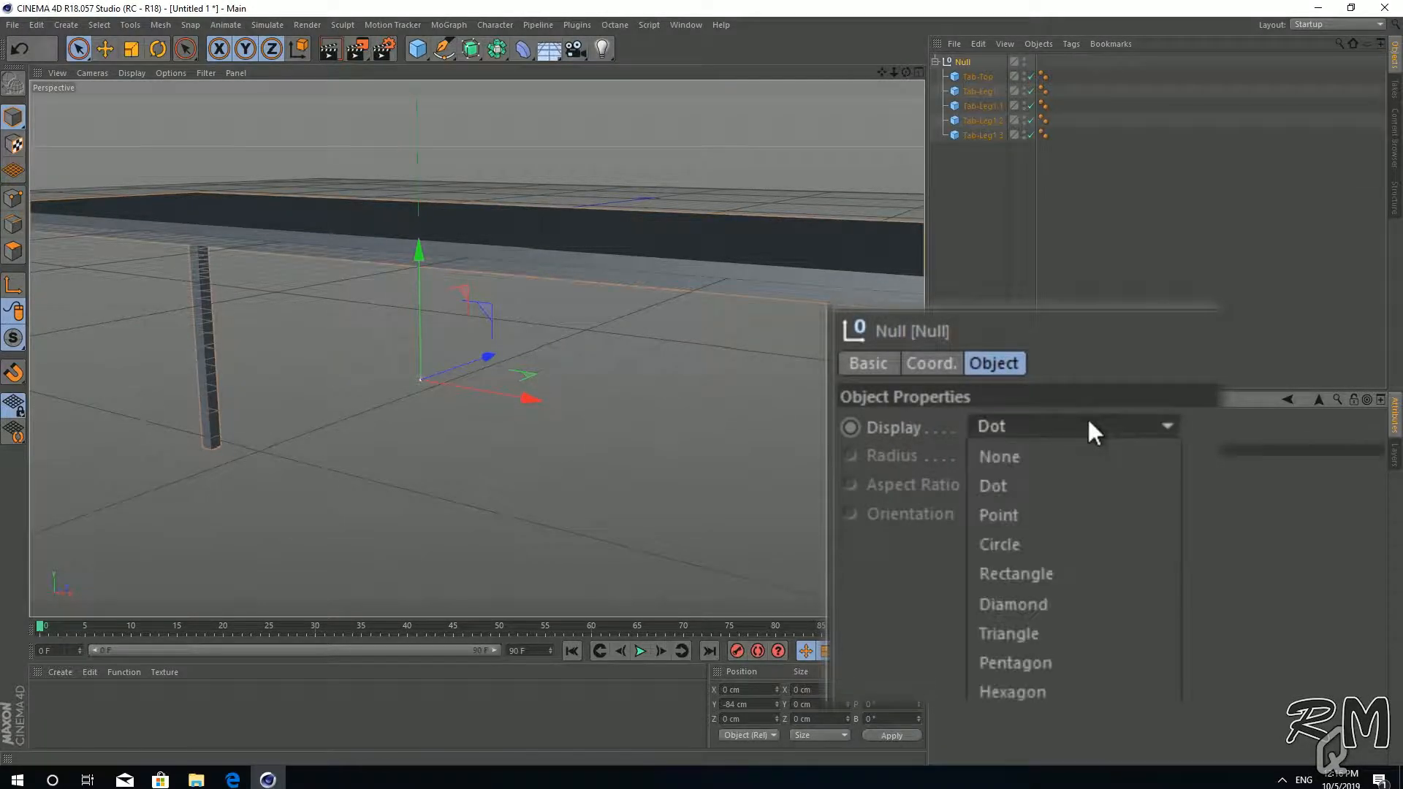
click(1070, 571)
alt+drag(545, 494, 560, 423)
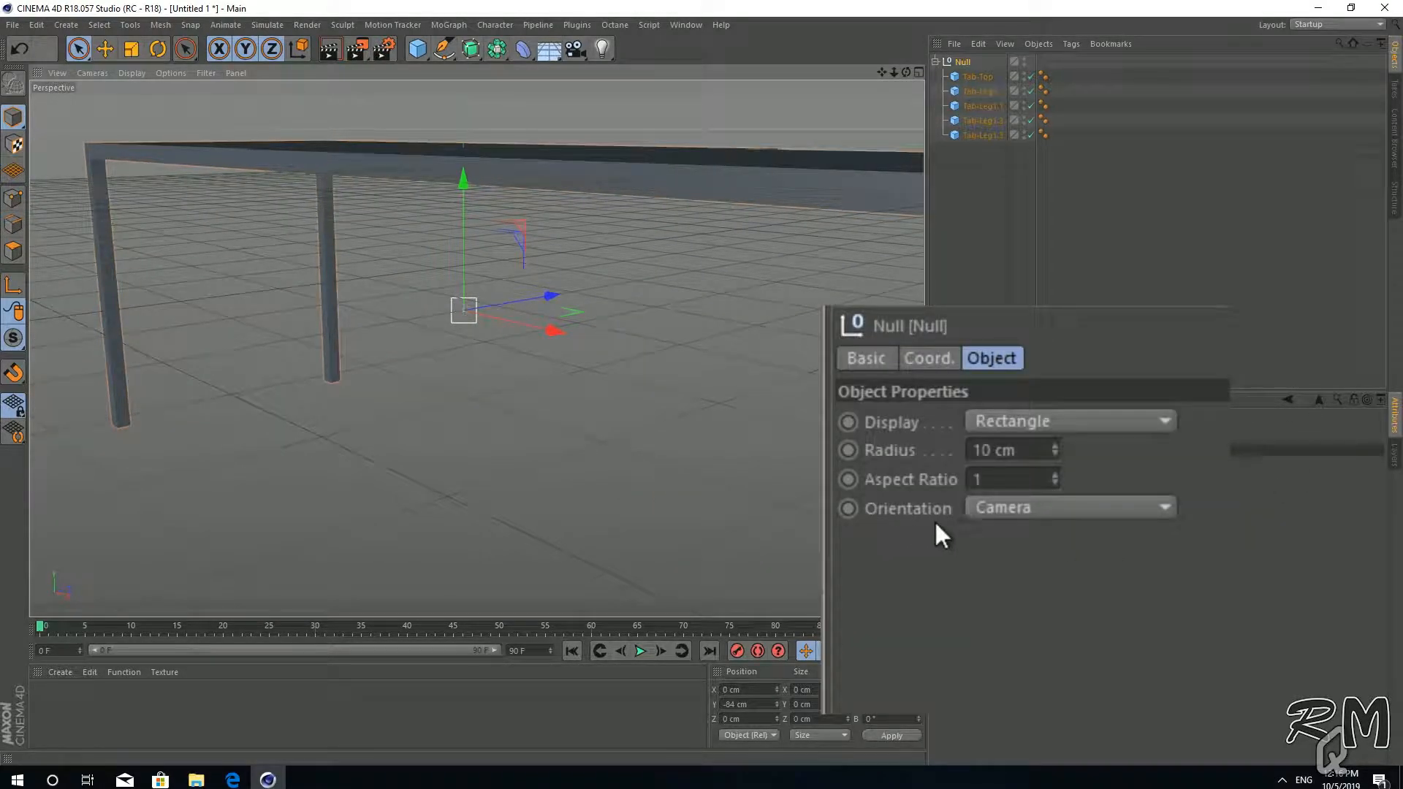
click(1138, 509)
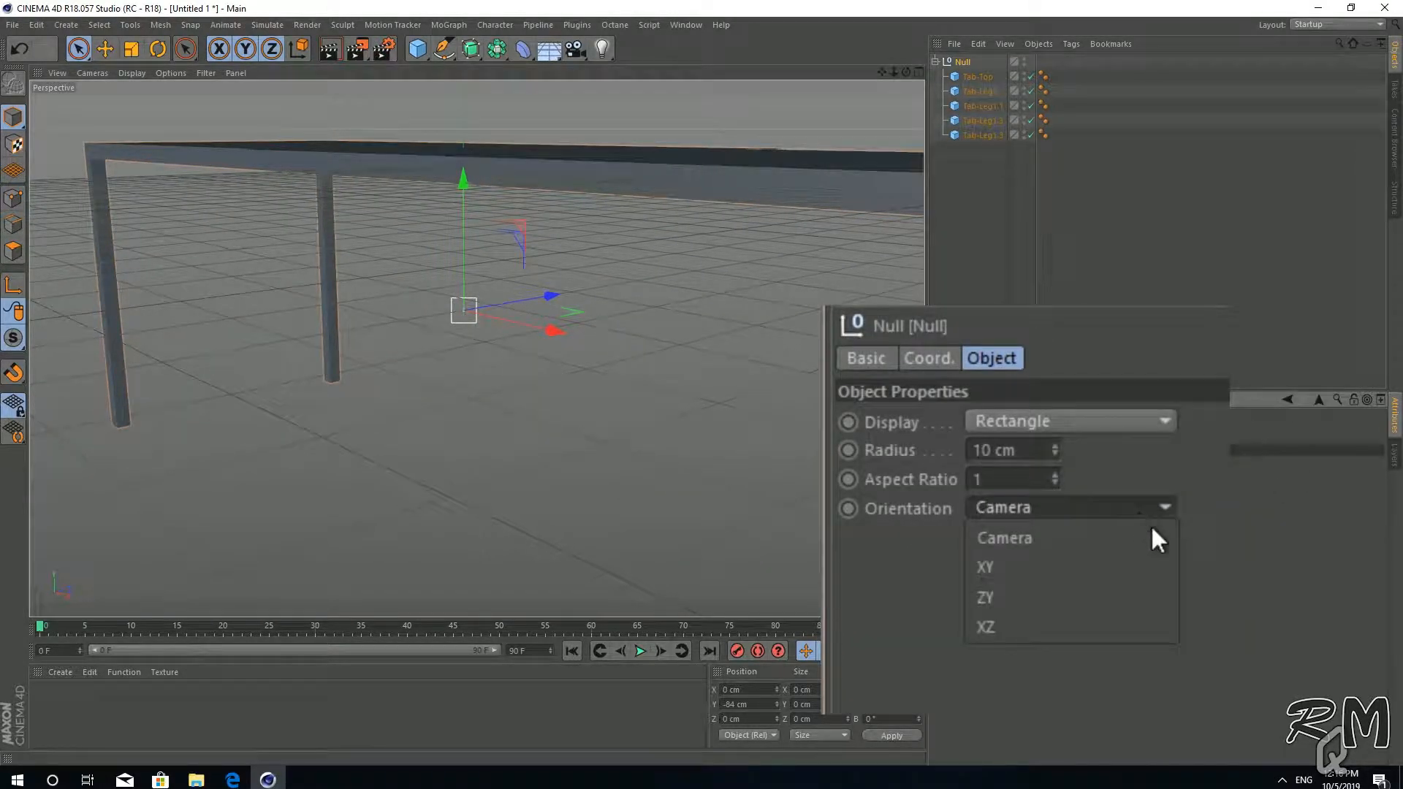
click(1045, 635)
alt+drag(577, 460, 534, 419)
Enlarge the null's rectangle to frame the tabletop in the Top view, using radius 428 cm and aspect ratio 0.35, and return to Perspective.
middle_click(480, 389)
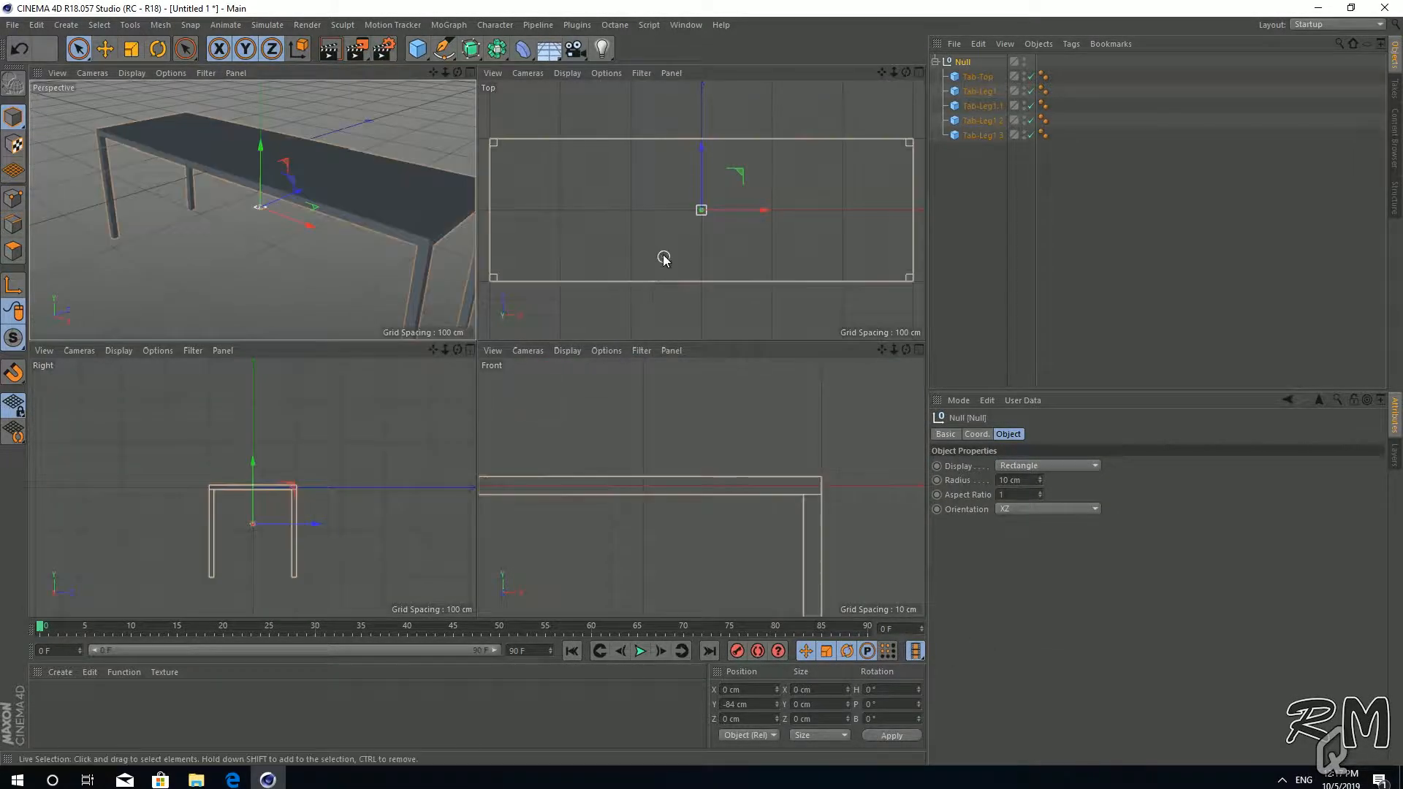
middle_click(622, 253)
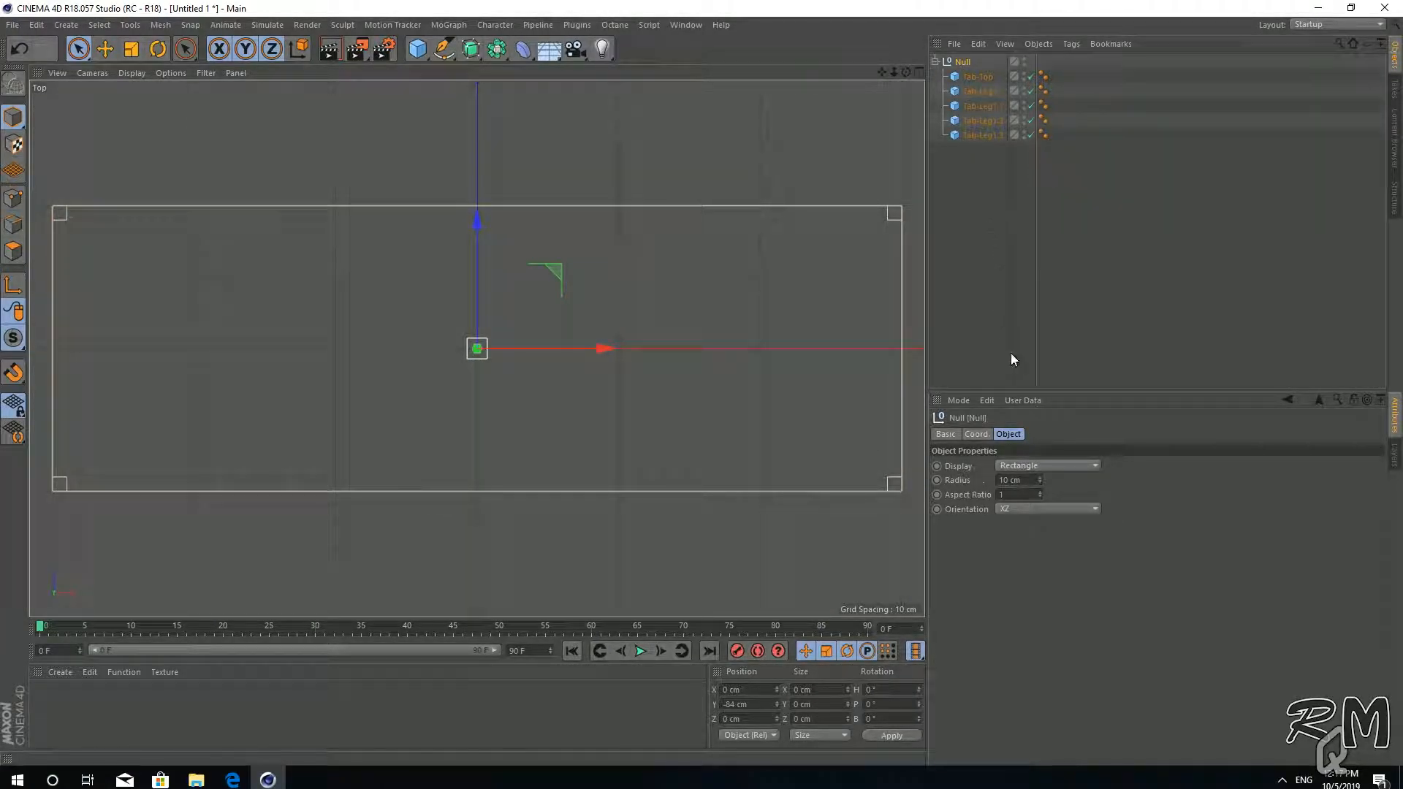
drag(1039, 481, 1081, 476)
click(1072, 482)
drag(1082, 511, 1082, 506)
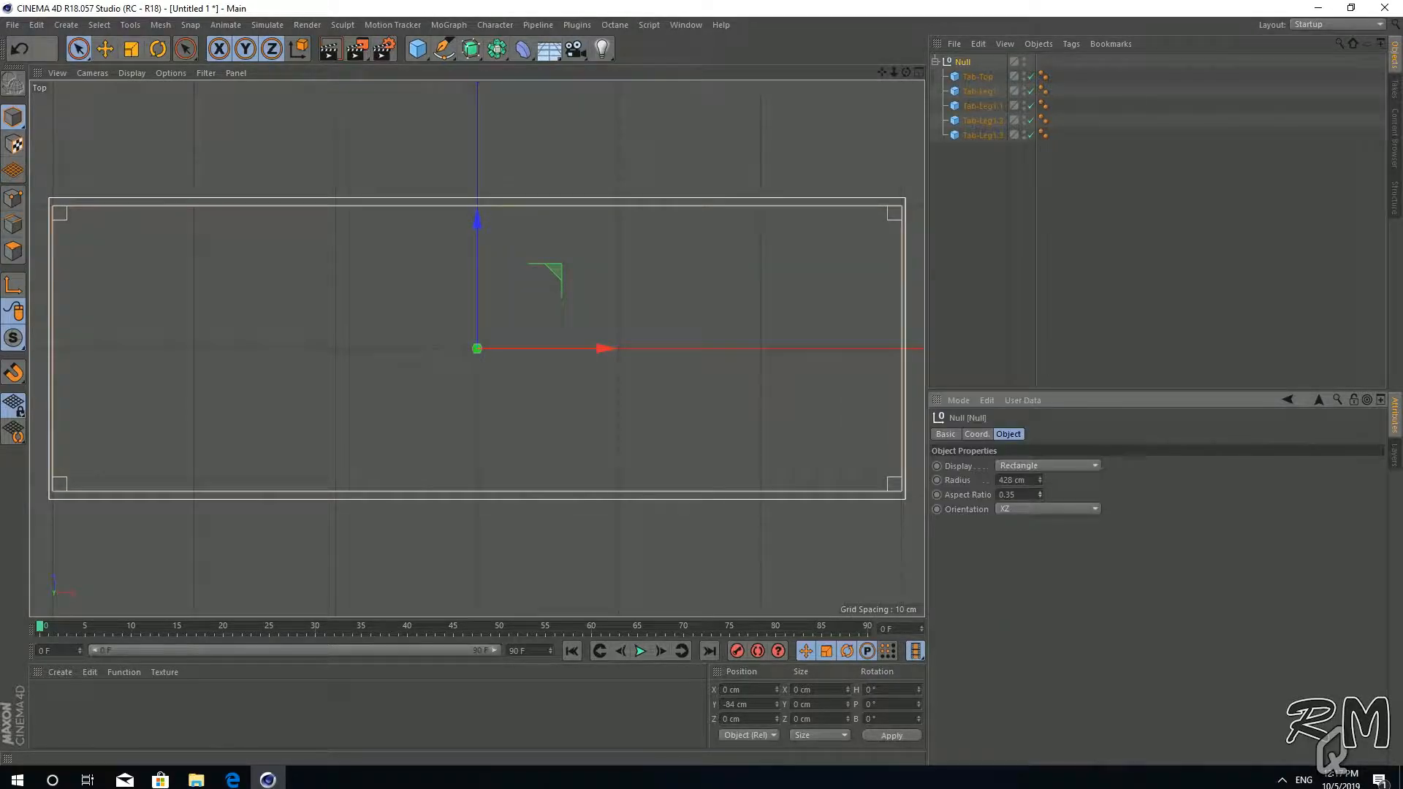
middle_click(699, 407)
middle_click(248, 268)
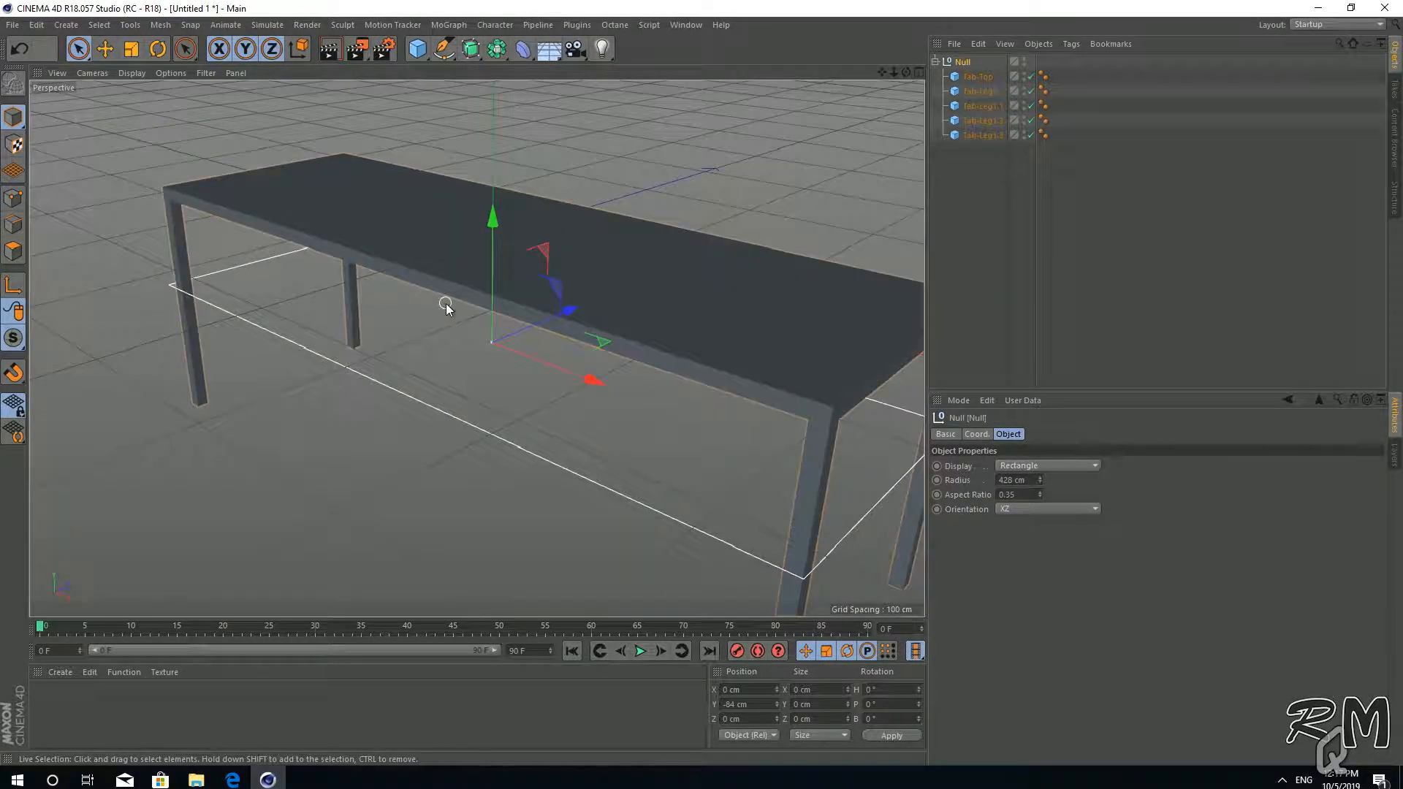
Try moving the whole table down through its null to about Y -194 cm, and undo the move.
alt+drag(500, 412, 445, 292)
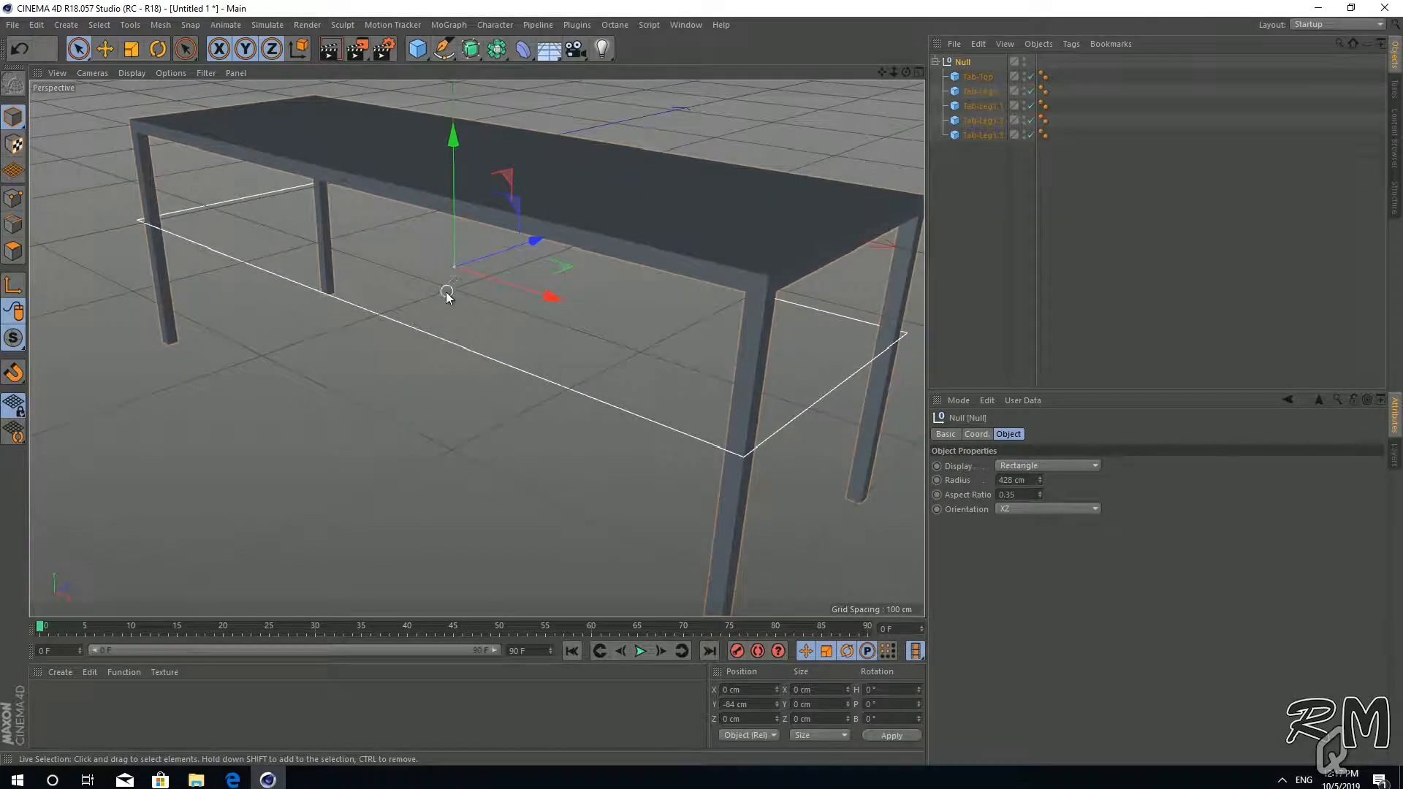
scroll(545, 398, down, 3)
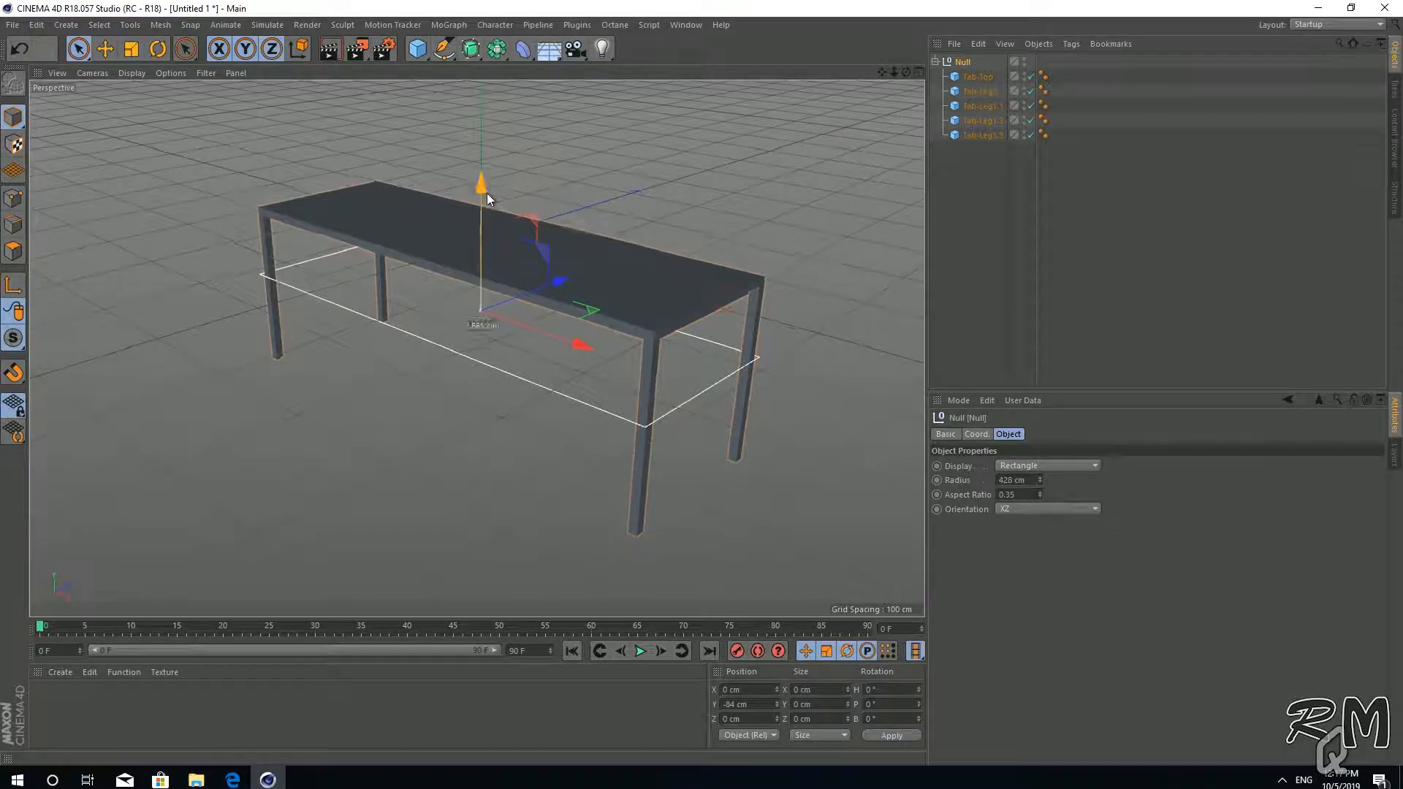
drag(481, 180, 520, 263)
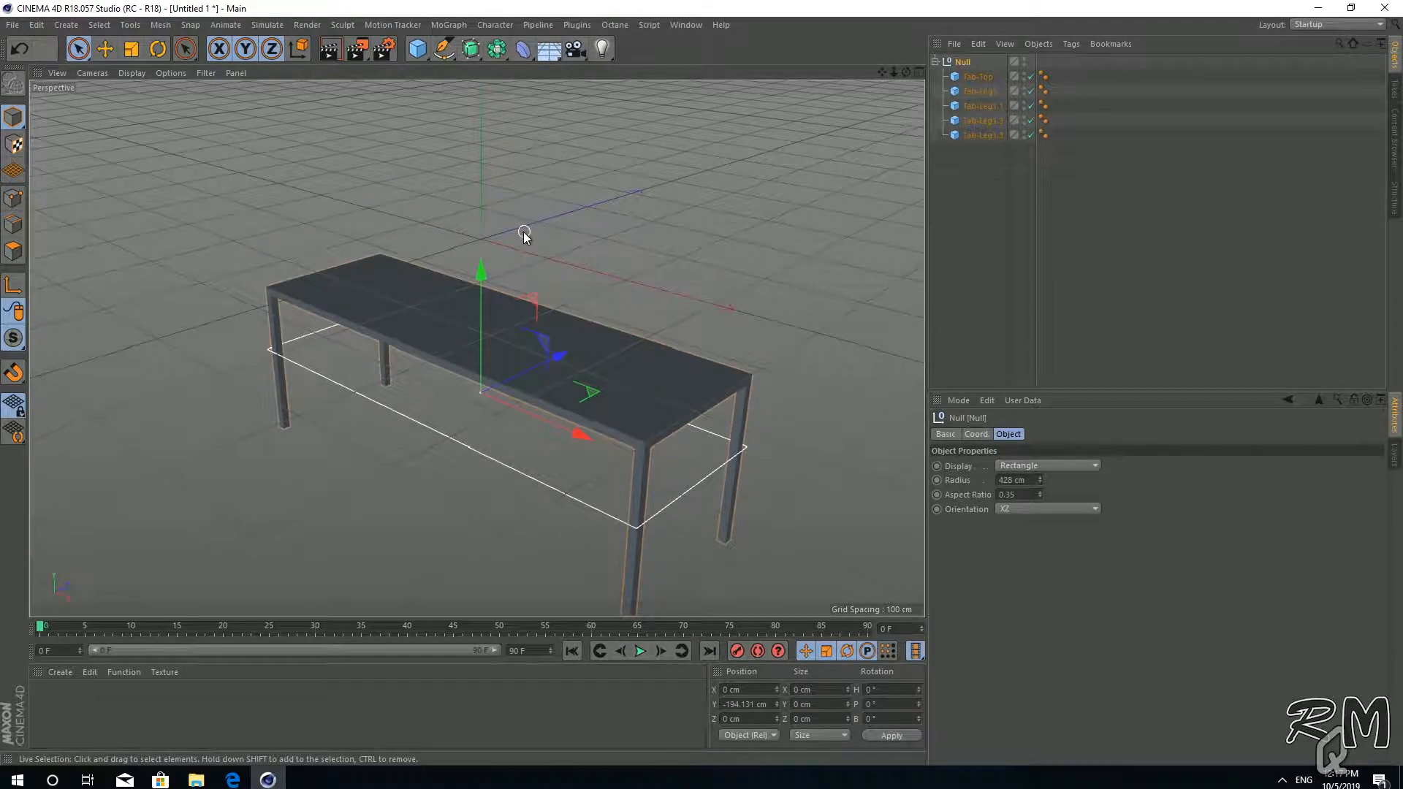
key(ctrl+z)
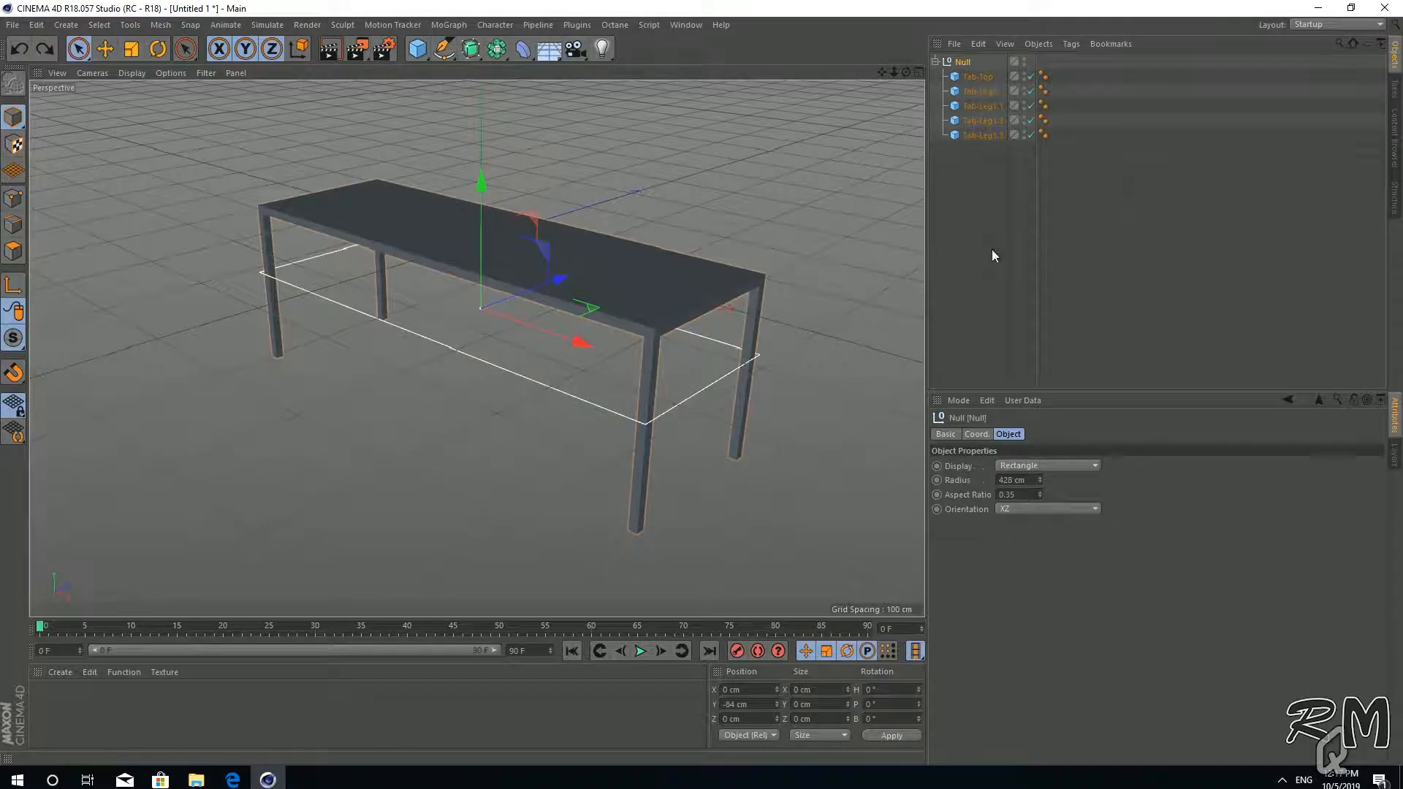
Take the tabletop and all four legs out of the null, and lower the empty null to about Y -166 cm.
drag(992, 201, 972, 176)
click(963, 61)
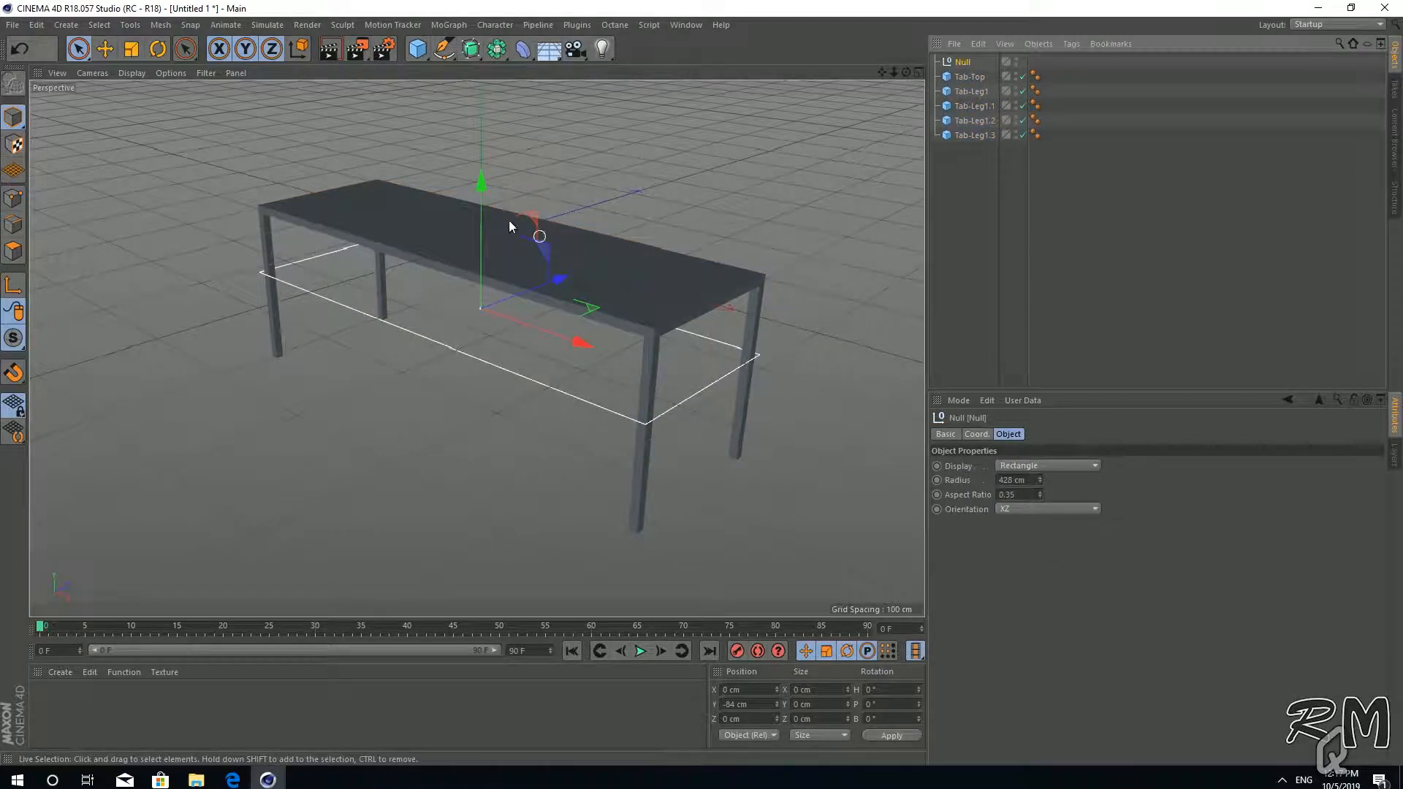
drag(481, 178, 471, 252)
Lower the null to the bottom of the legs in the Right view, and set its Y position to exactly -205 cm.
middle_click(369, 394)
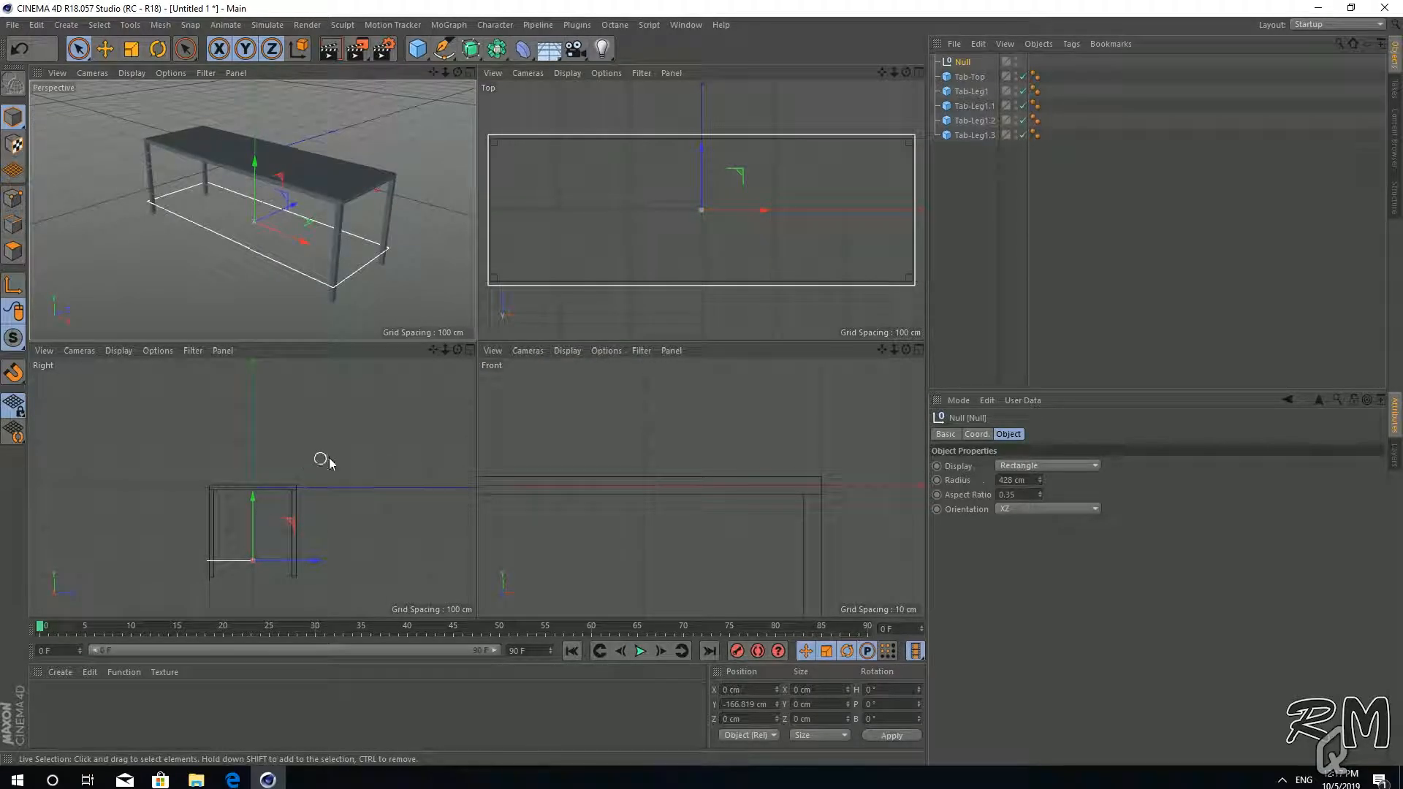
middle_click(380, 442)
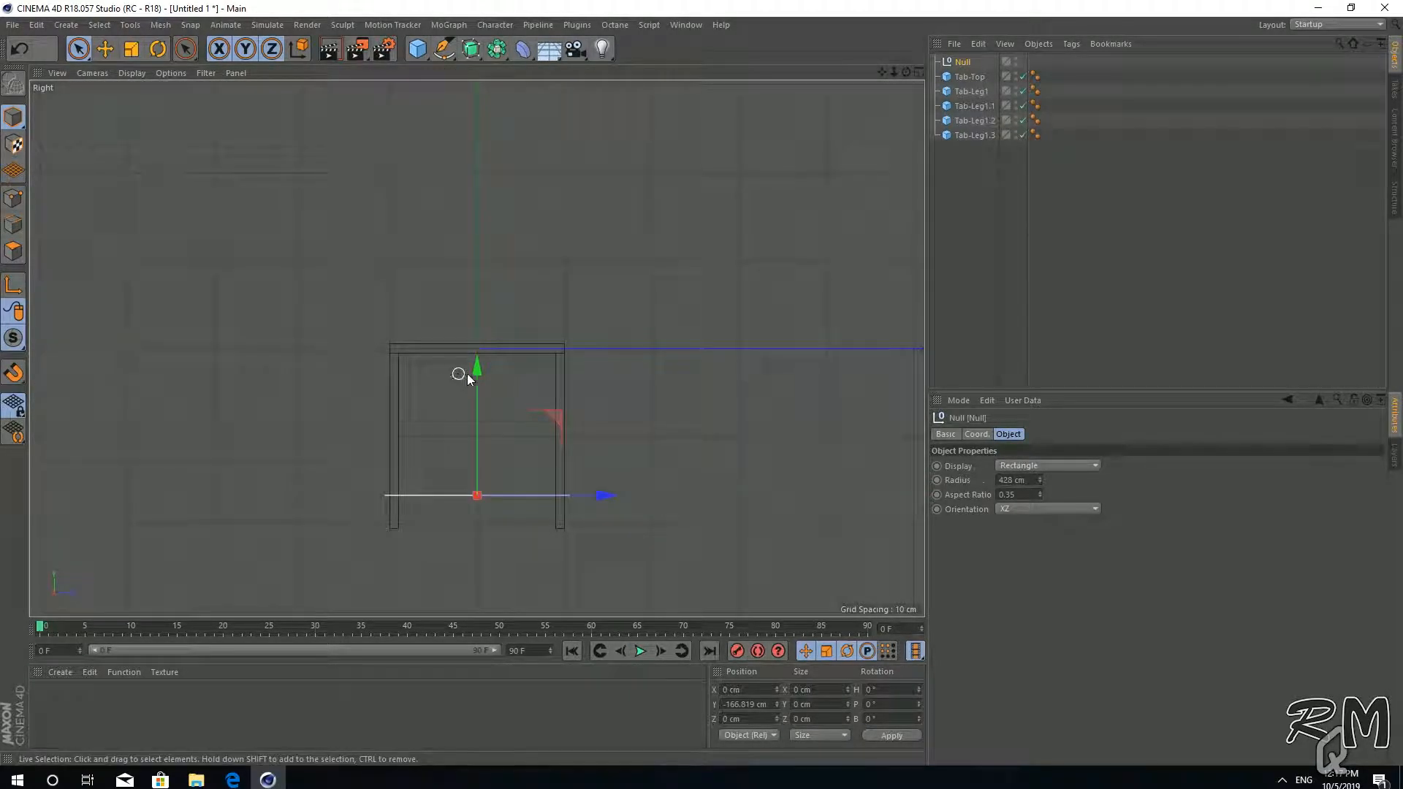
drag(477, 370, 477, 399)
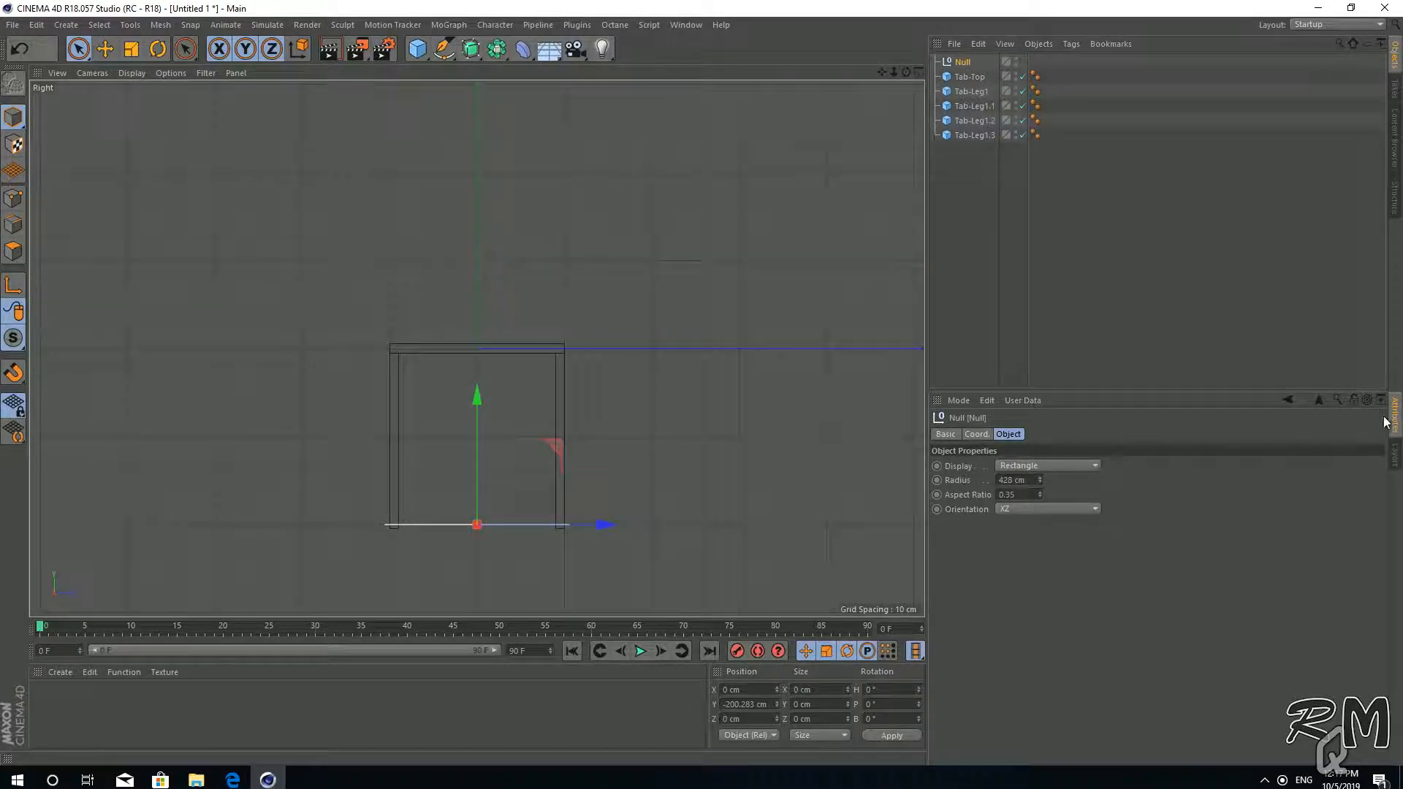
click(977, 434)
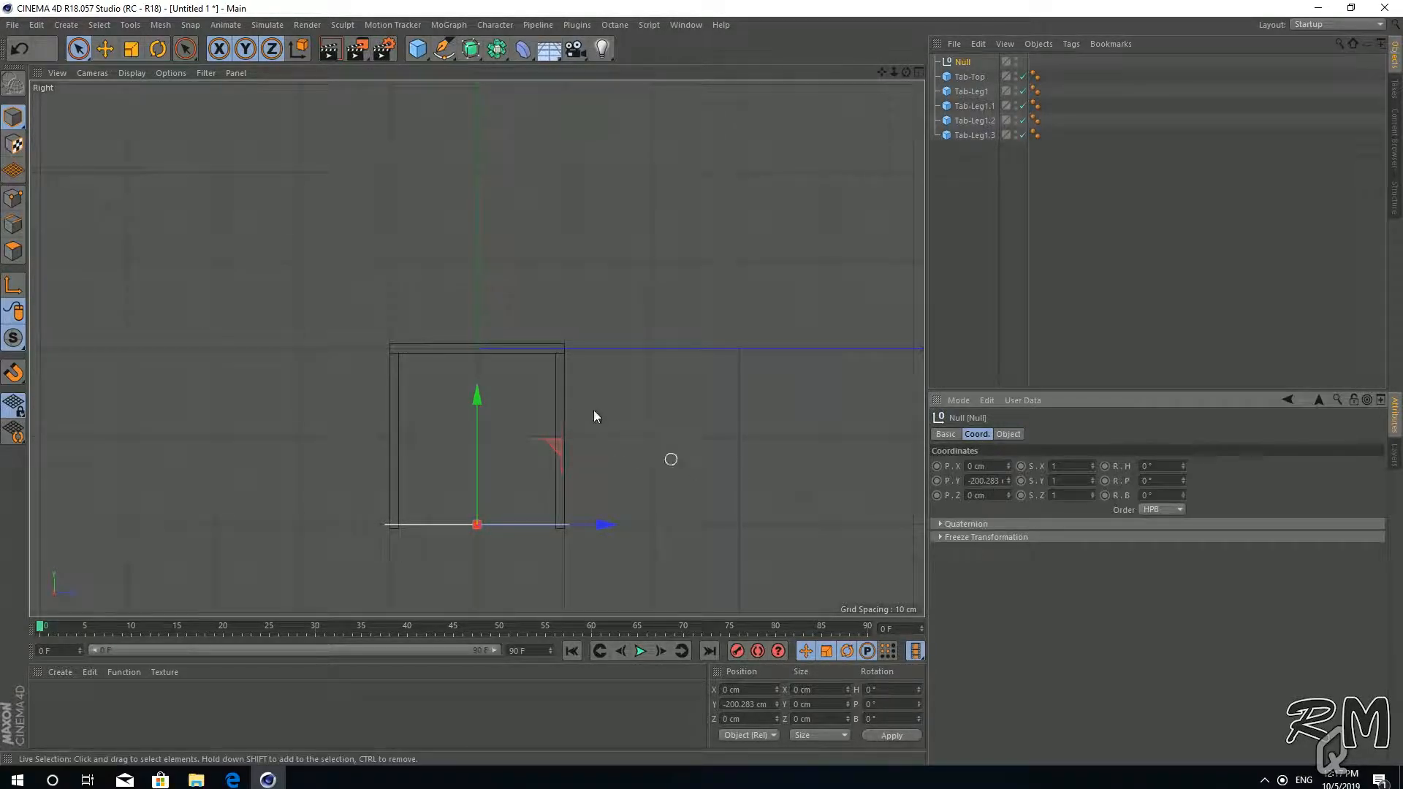
drag(475, 401, 476, 402)
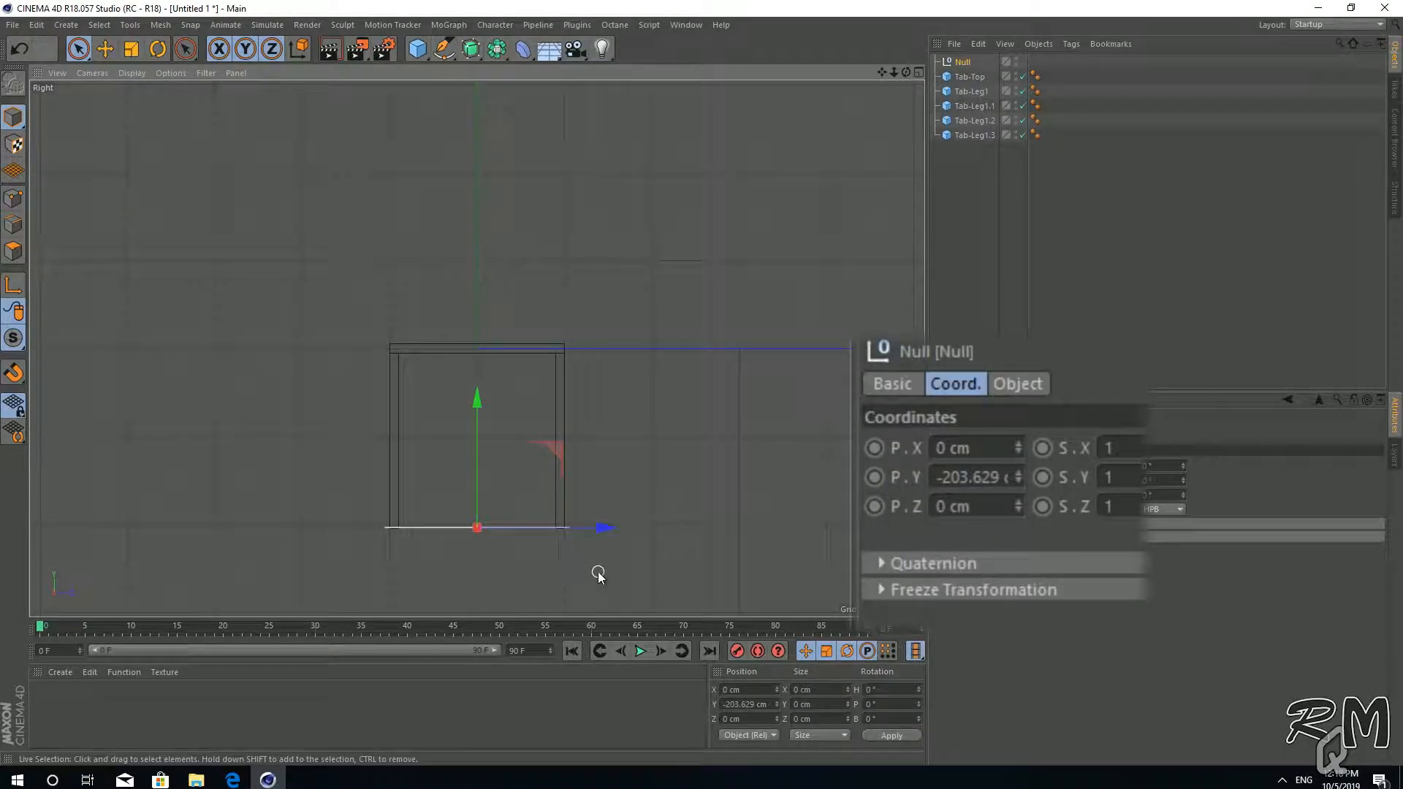
scroll(494, 549, up, 3)
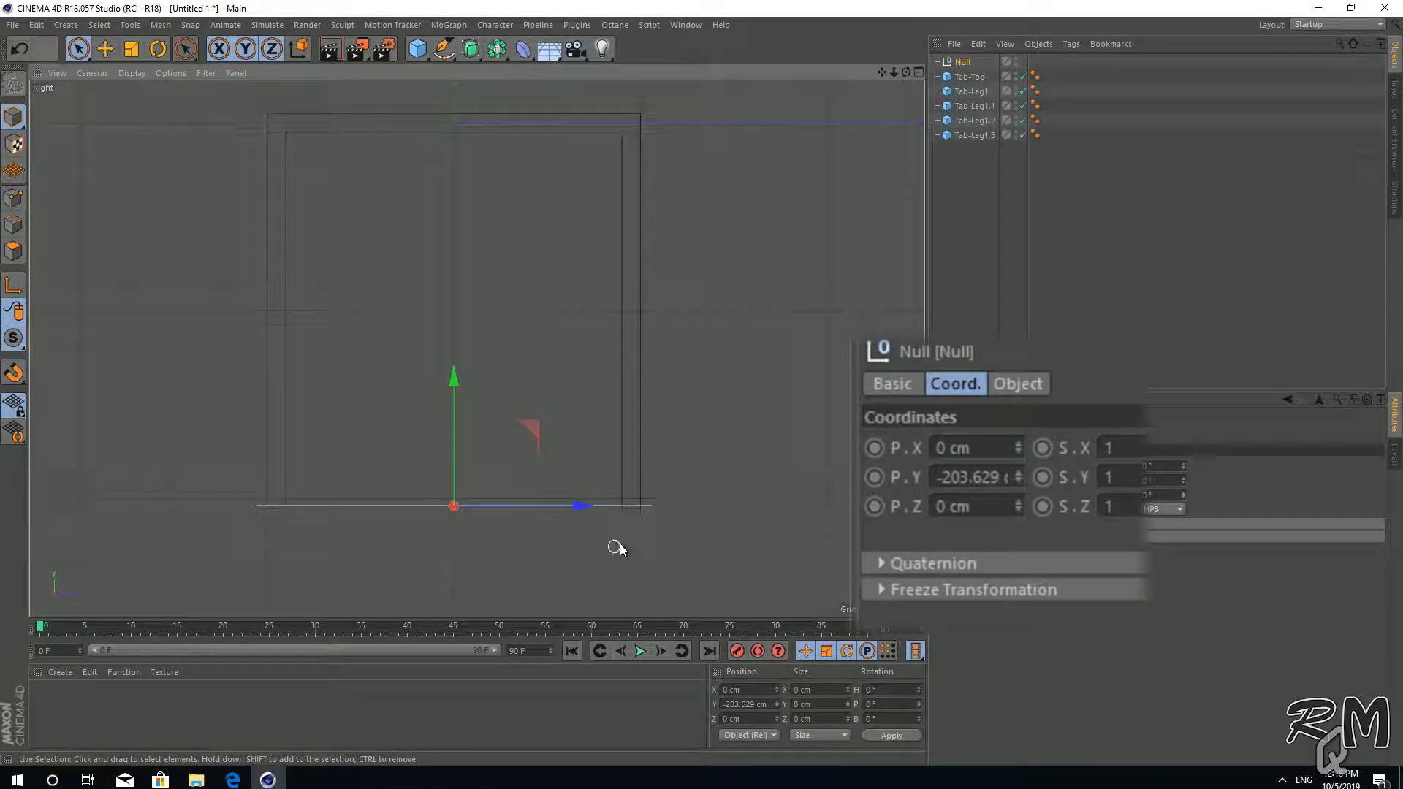
drag(453, 380, 453, 384)
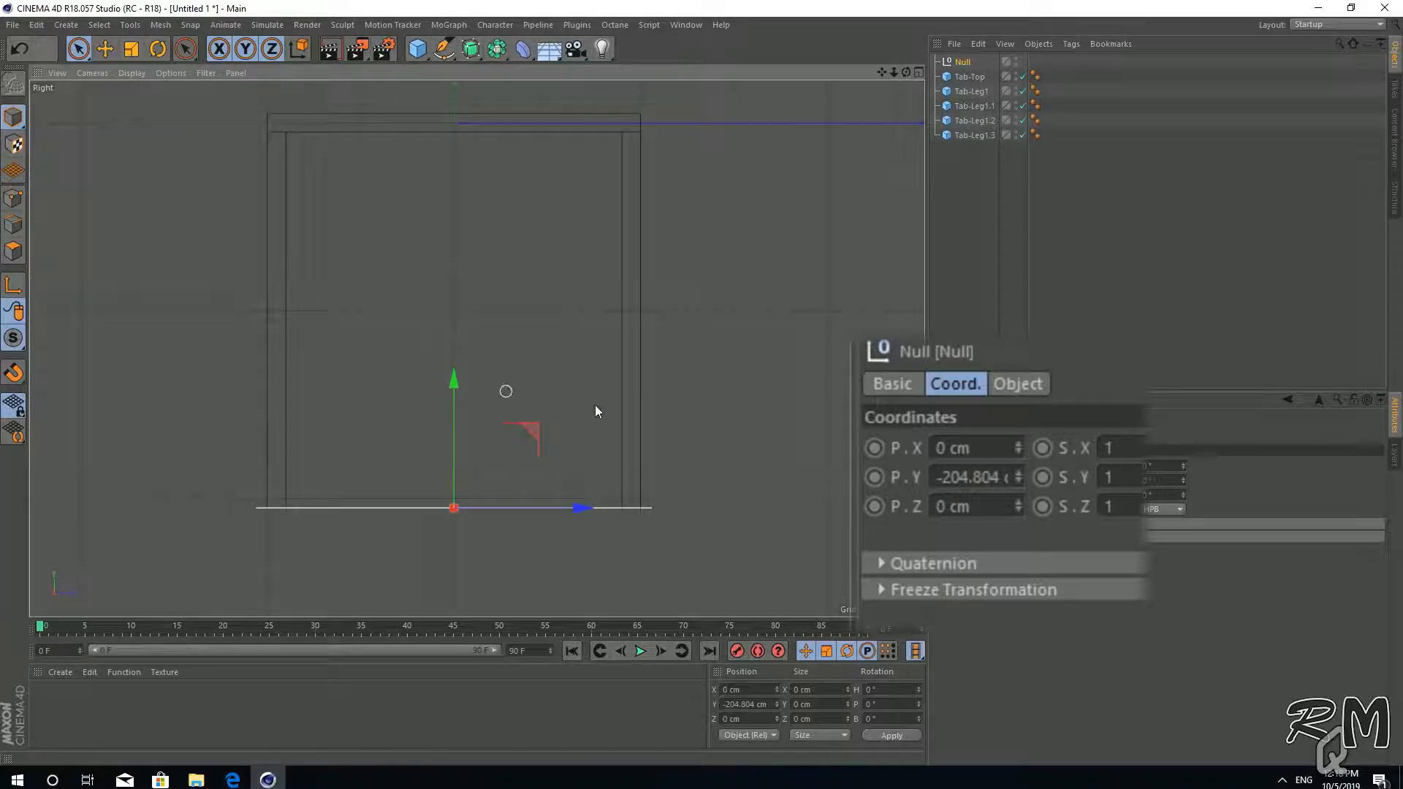
click(938, 472)
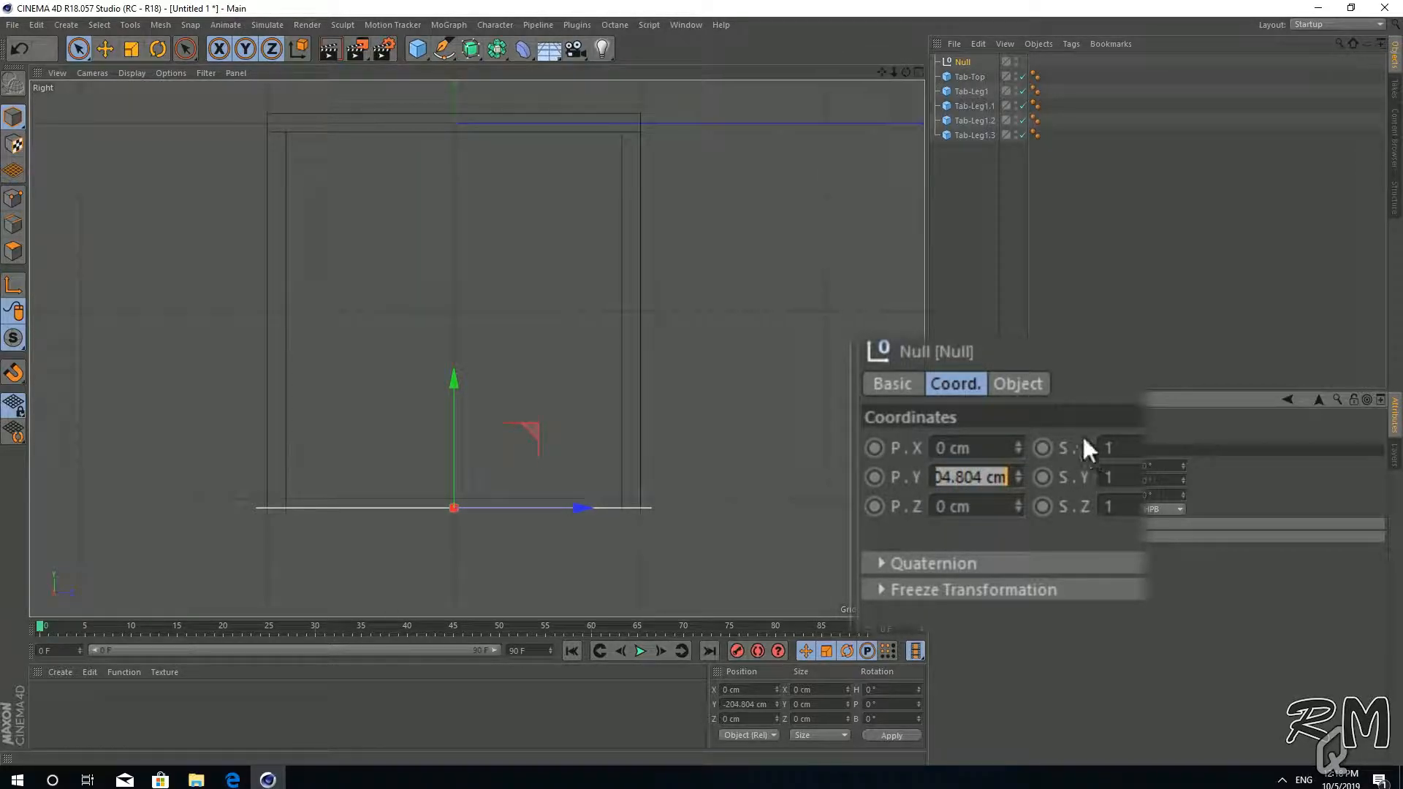
key(BackSpace)
text(-205)
key(Return)
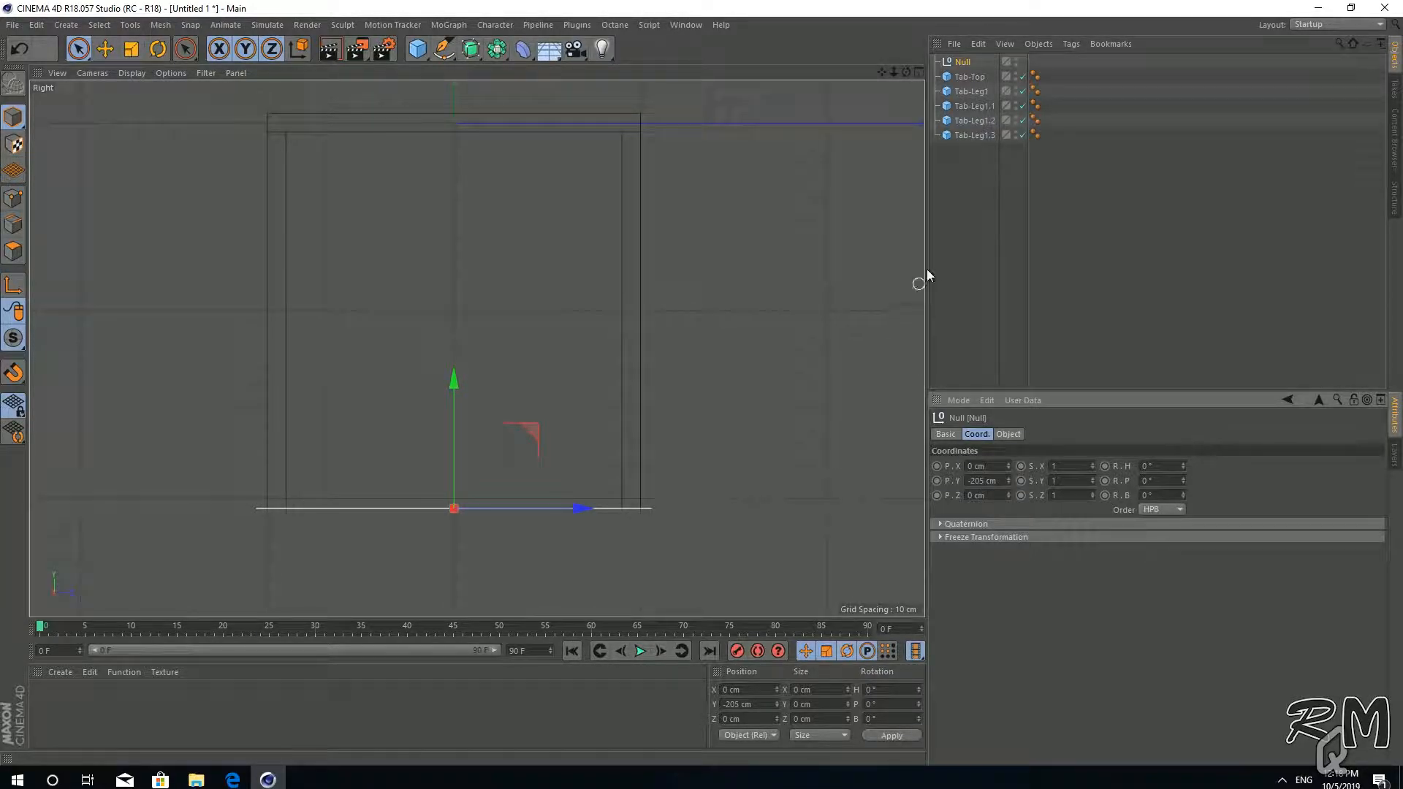
Return to the Perspective view and put the tabletop and all four legs back inside the null.
middle_click(780, 291)
middle_click(438, 219)
drag(987, 216, 951, 70)
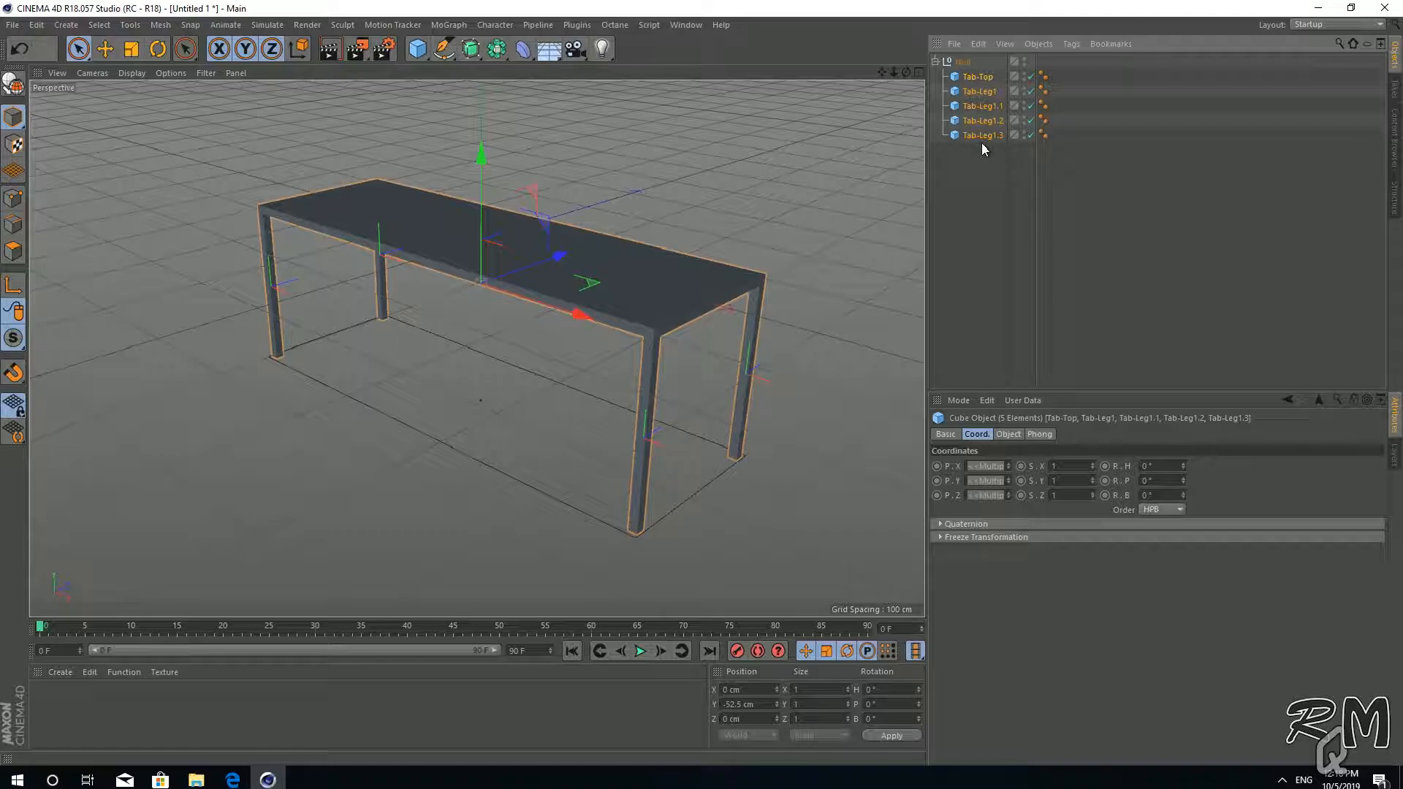
Rename the null as Table and collapse its hierarchy.
double_click(966, 63)
text(Table)
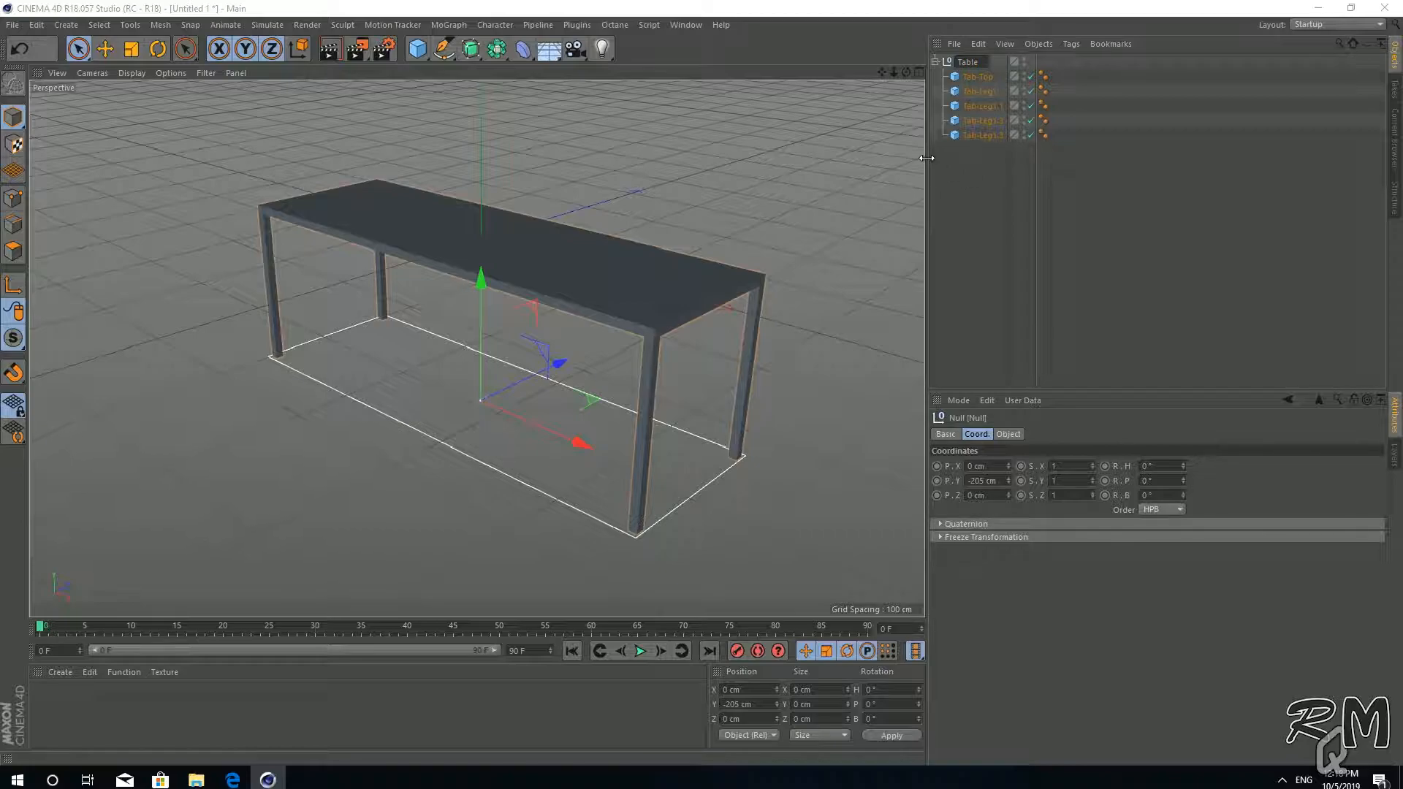
key(Return)
click(935, 61)
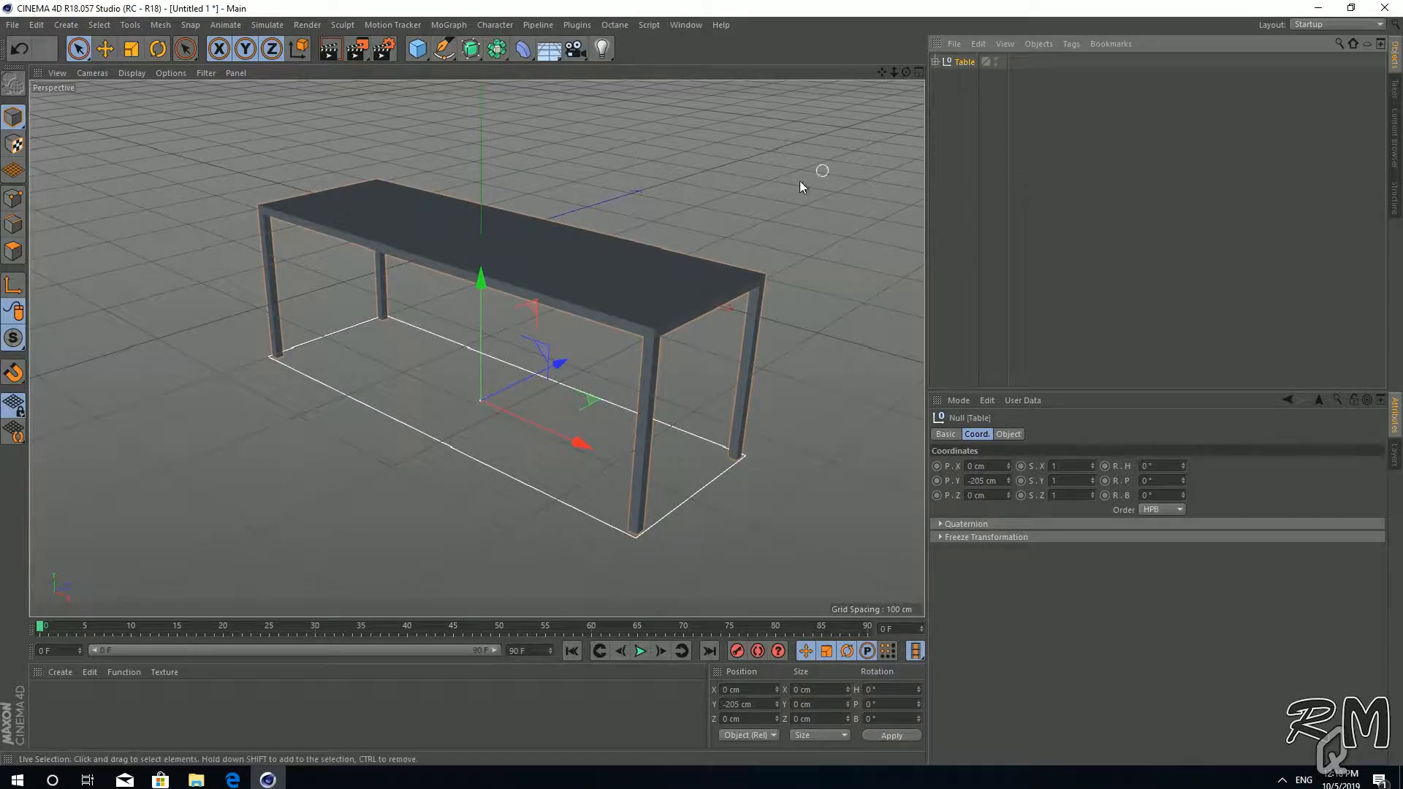
Add a default 200 cm cube and hide the Table group in the editor viewport only.
mouse_move(736, 374)
alt+mouse_down()
mouse_move(675, 368)
mouse_move(728, 373)
alt+mouse_up()
alt+middle_drag(726, 366, 475, 329)
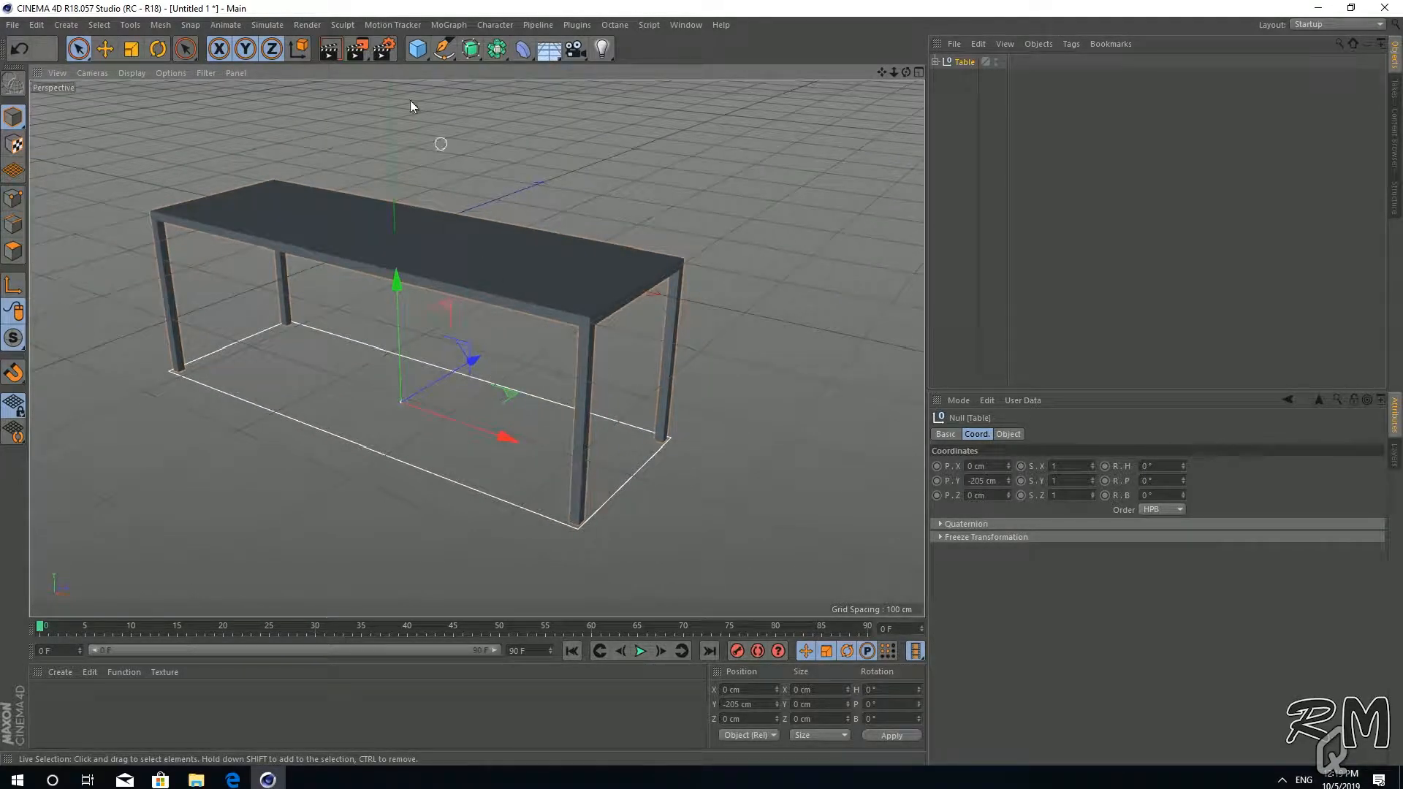
click(417, 49)
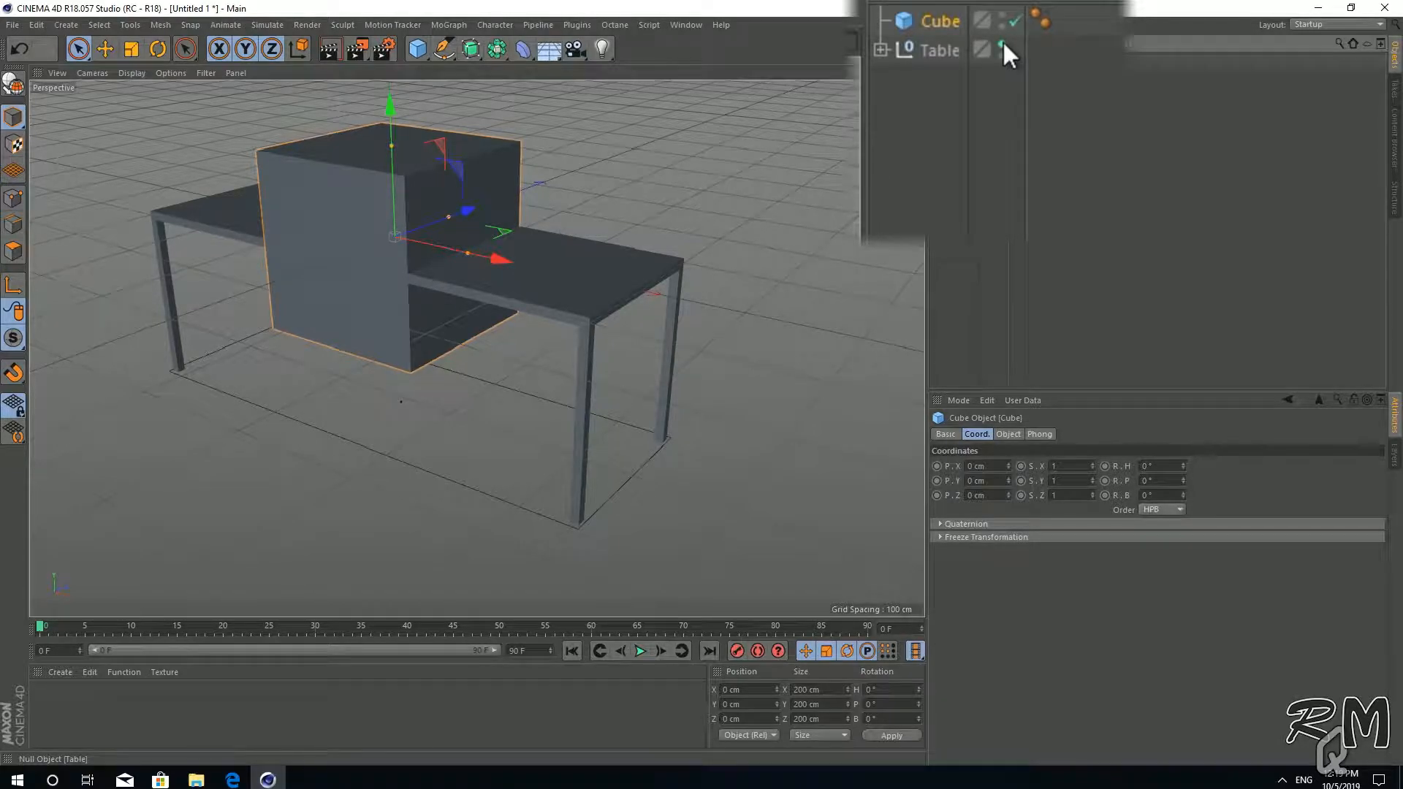
click(1002, 44)
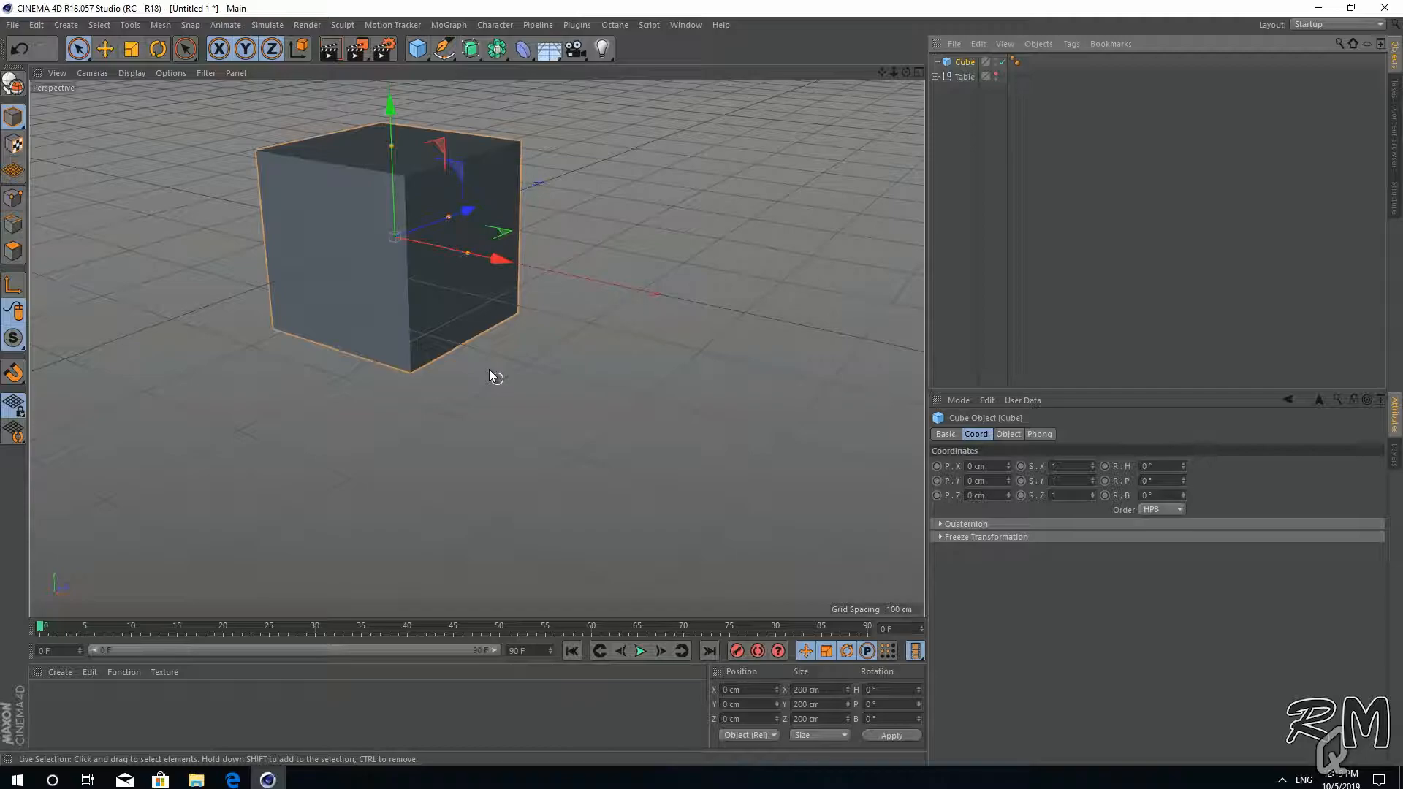
Render the Perspective view to check the hidden Table group, and clear the render.
click(327, 56)
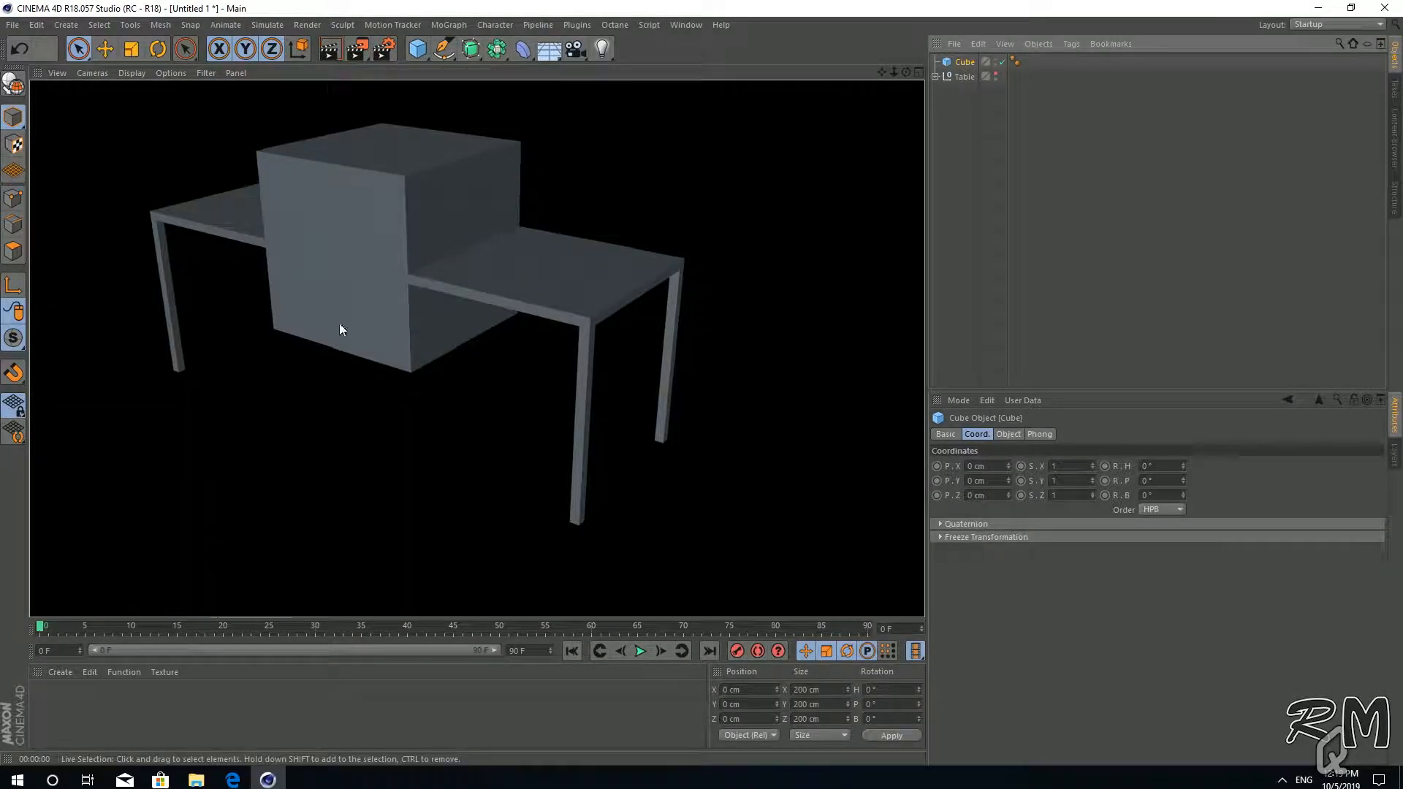
click(739, 232)
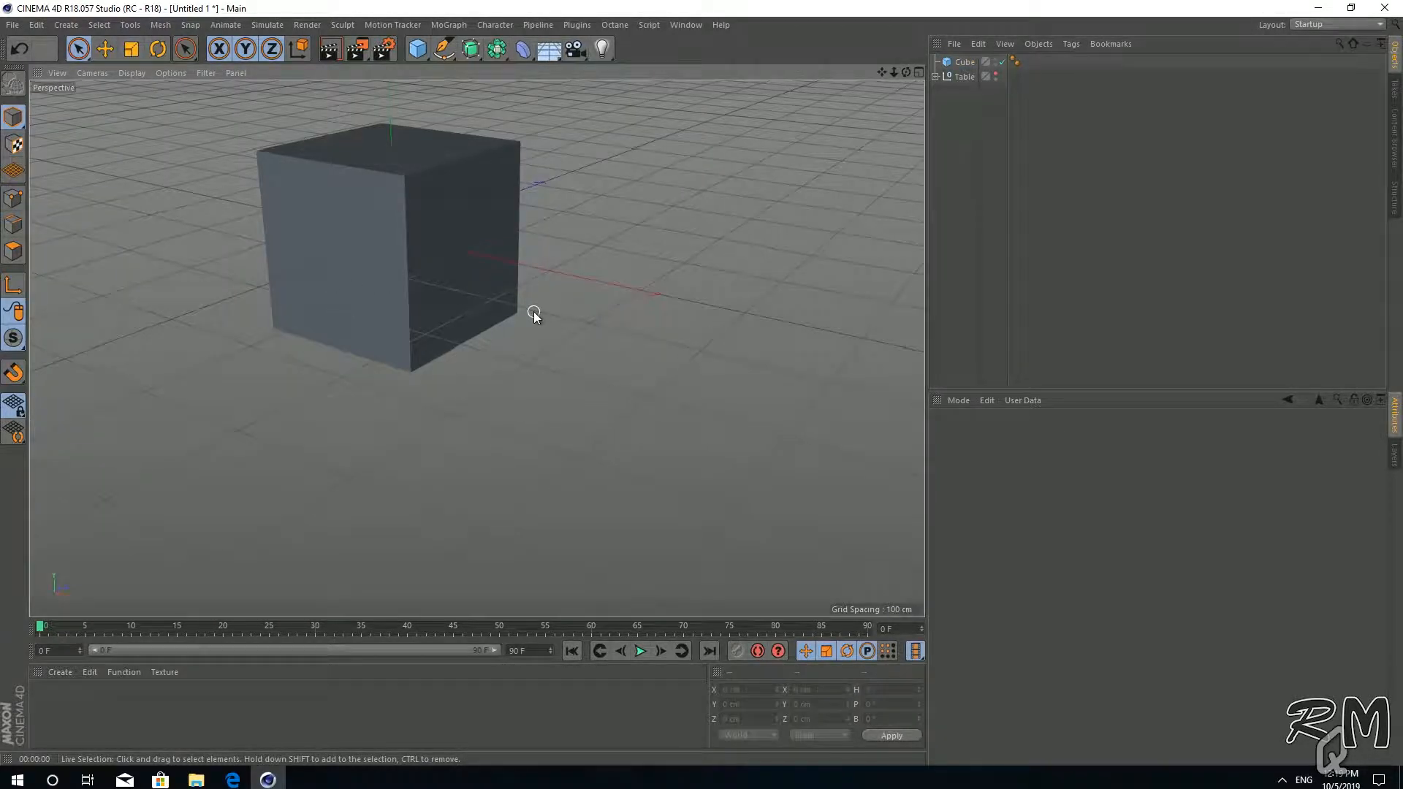
Hide the Table group in renders as well, render the Perspective view to check it, and clear the render.
double_click(1001, 55)
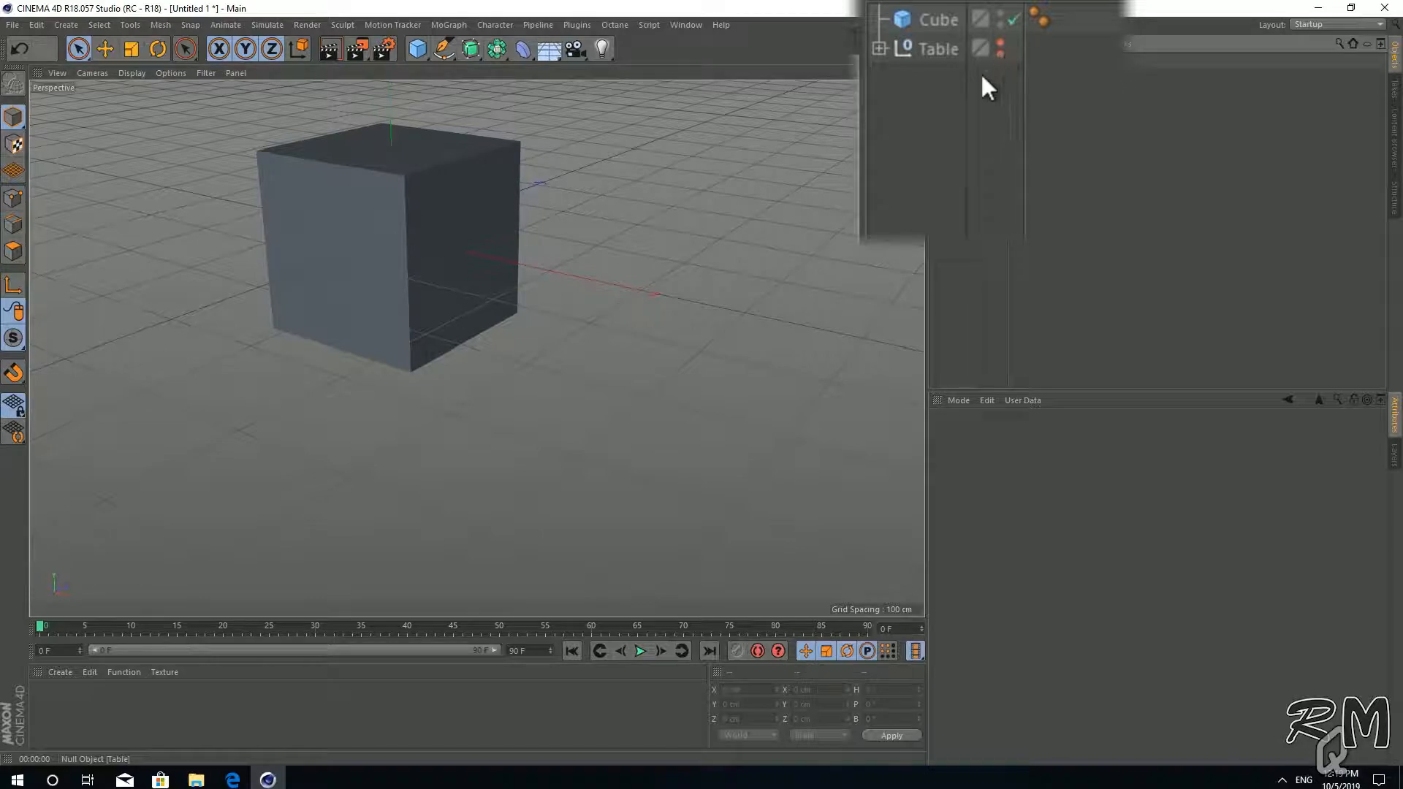
click(330, 51)
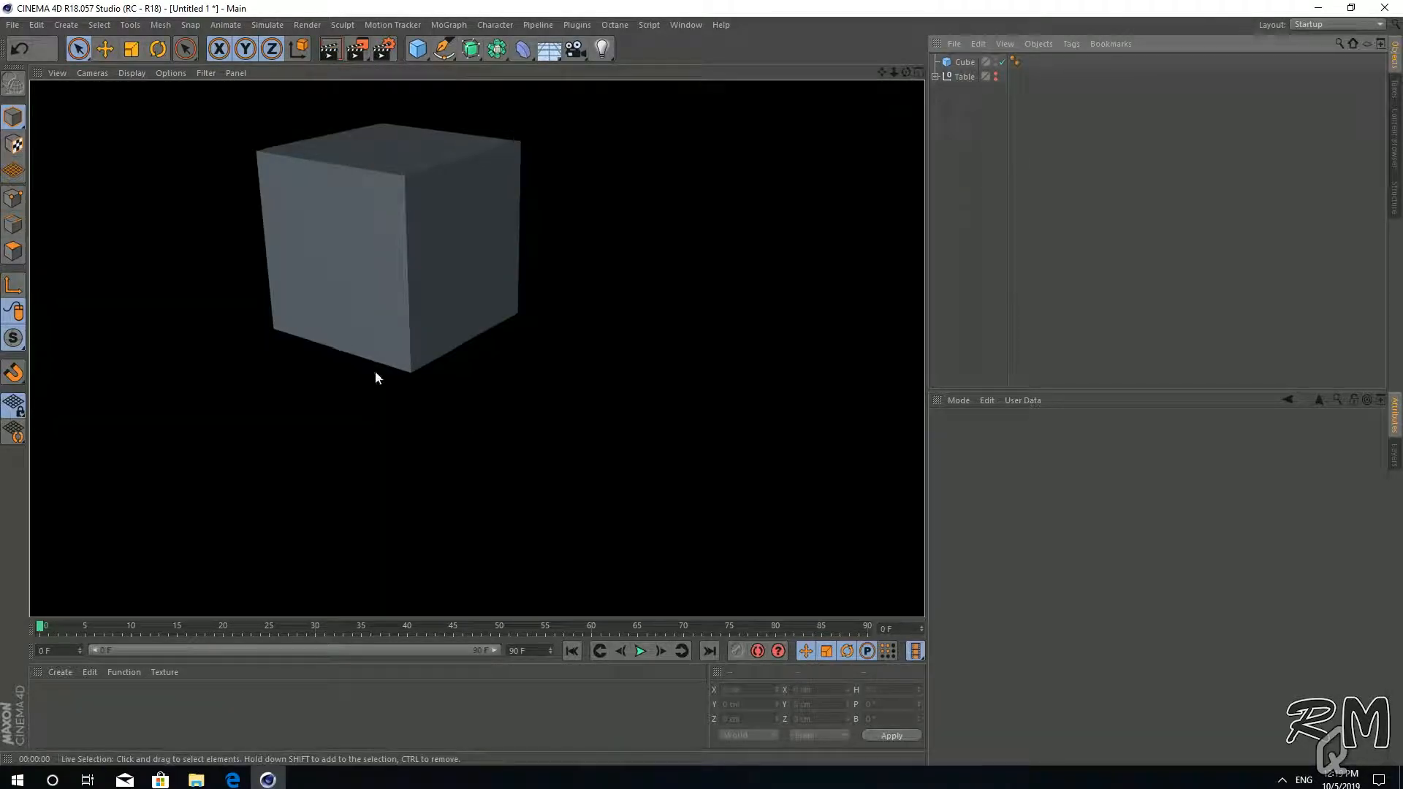
click(591, 308)
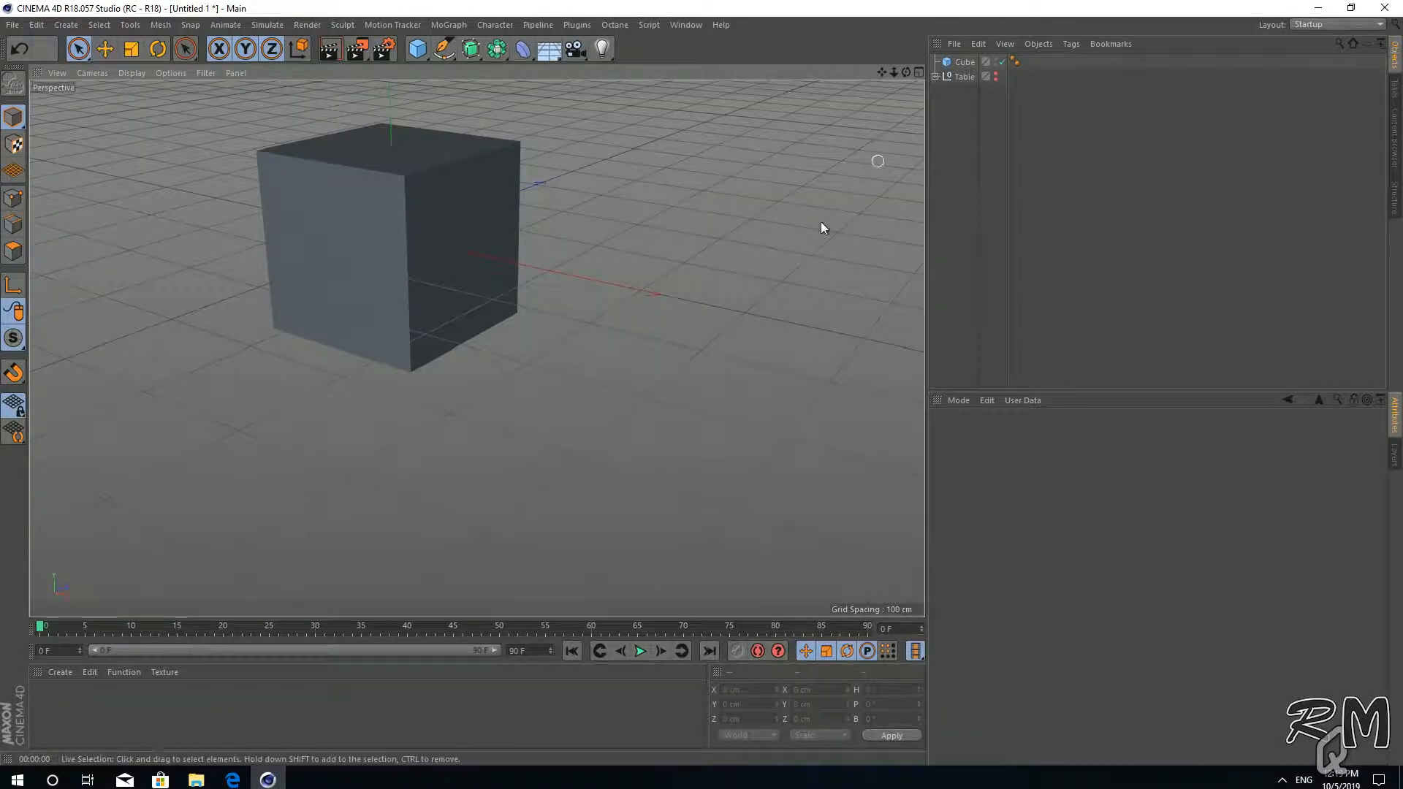
Rename the new cube as Ch-seat.
click(968, 63)
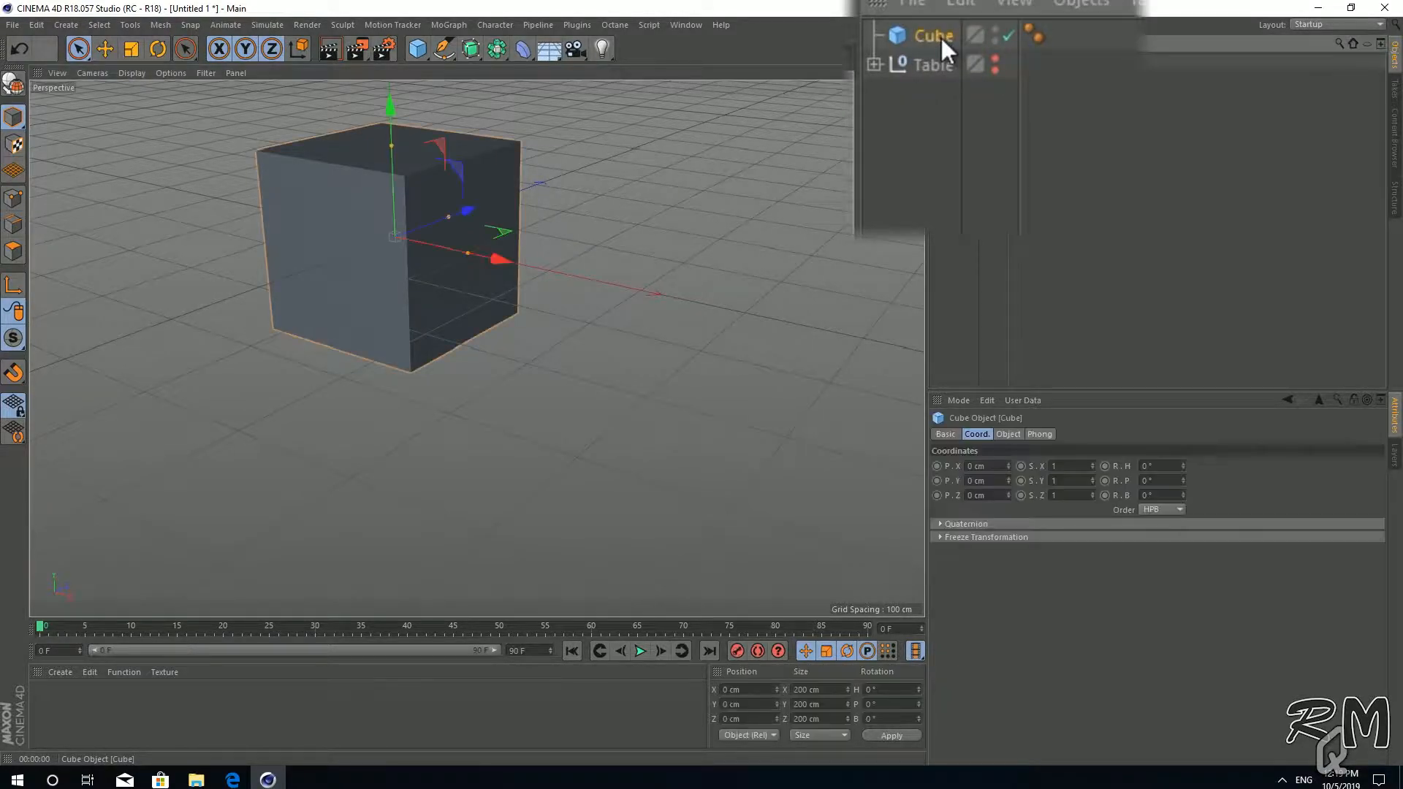
double_click(935, 37)
text(Cr)
text(-seat)
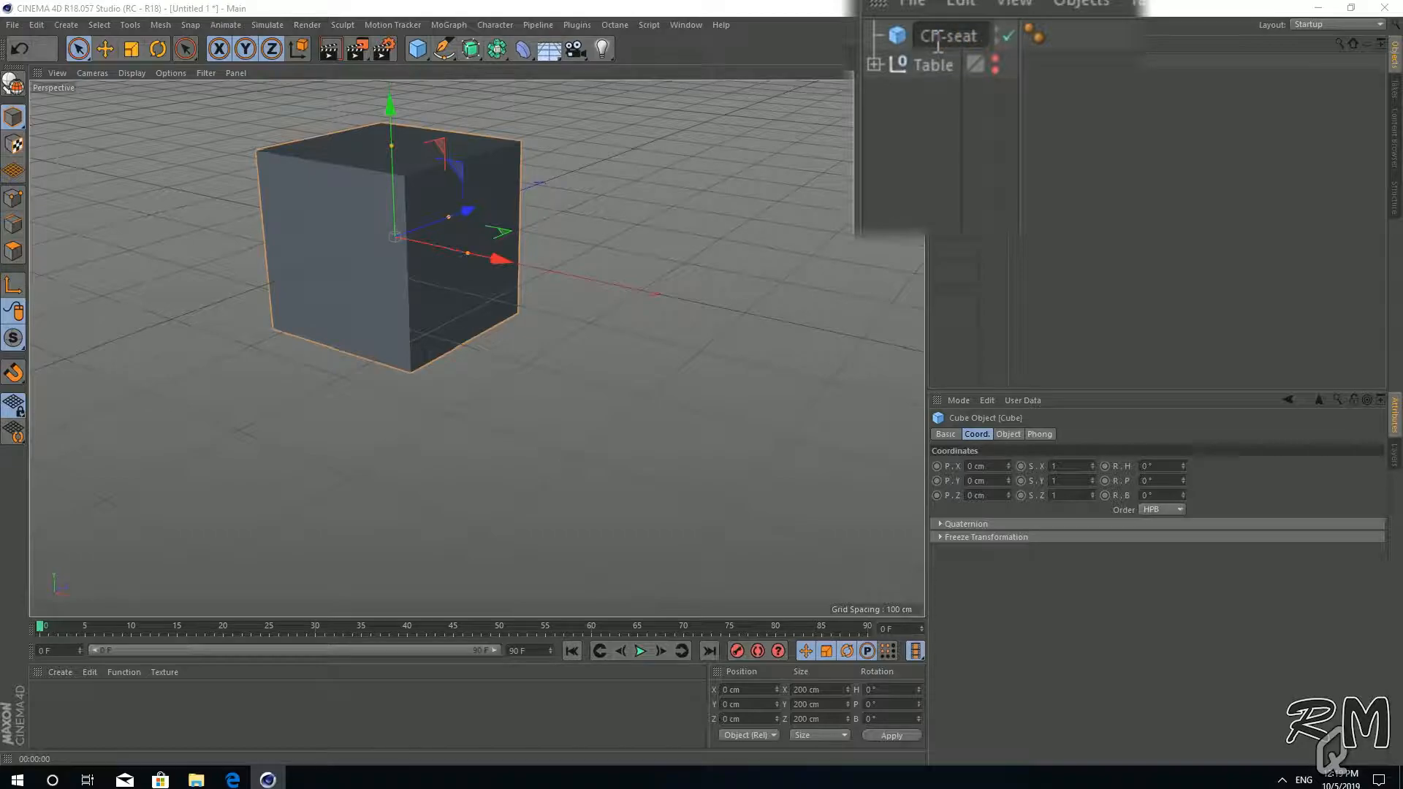
key(Return)
Set the Ch-seat cube's size to 150 cm in X, 10 cm in Y and 150 cm in Z, and deselect it.
click(1009, 435)
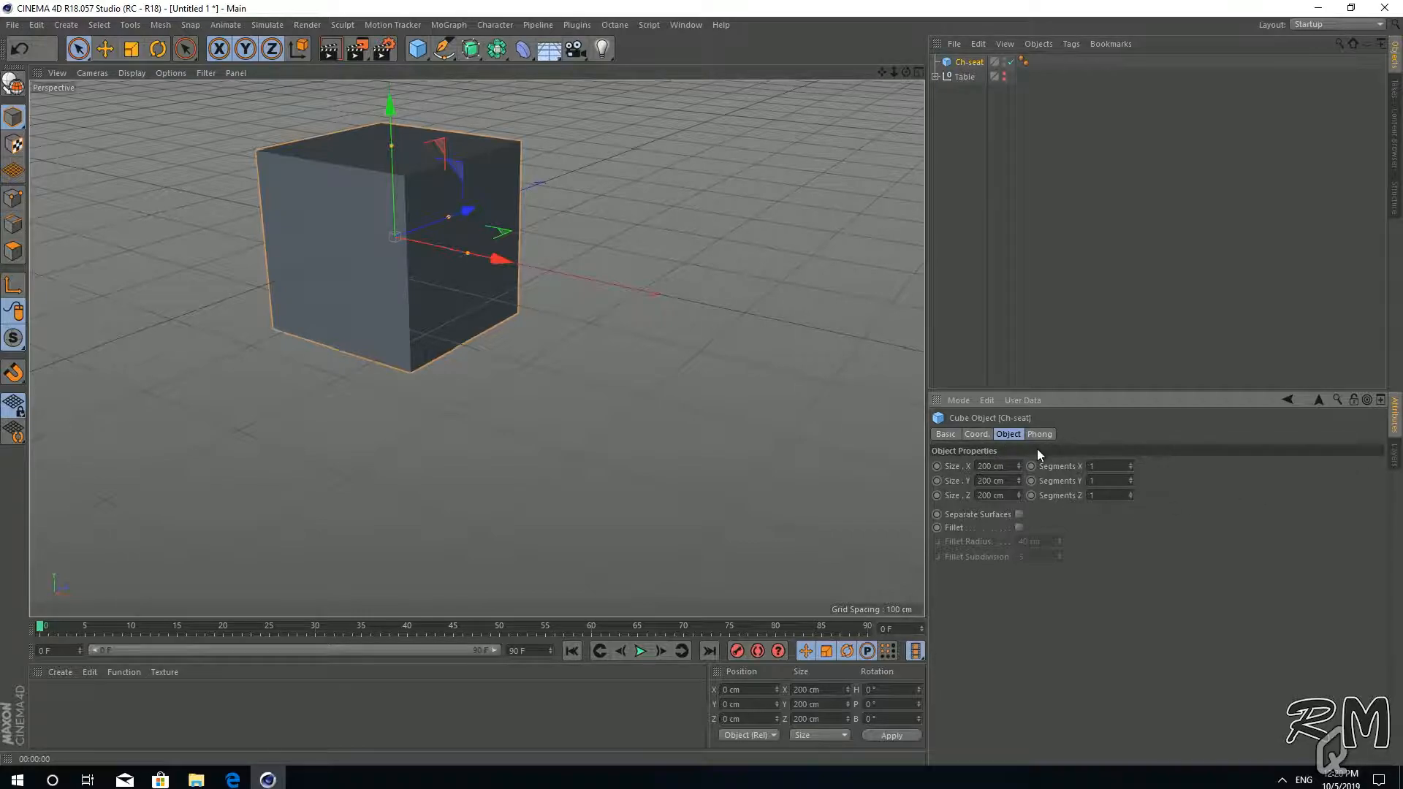
double_click(993, 480)
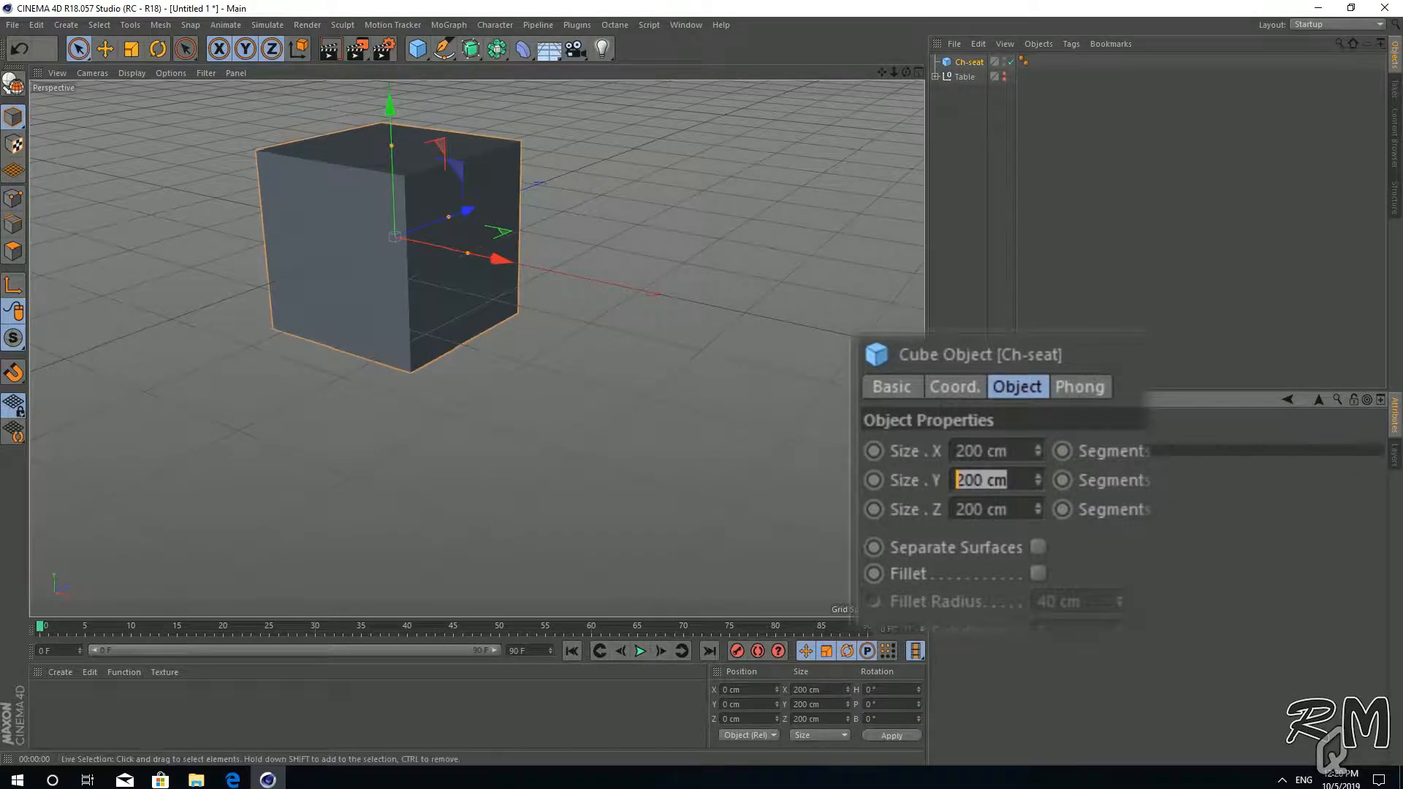
text(10)
key(Return)
drag(1020, 450, 866, 451)
text(150)
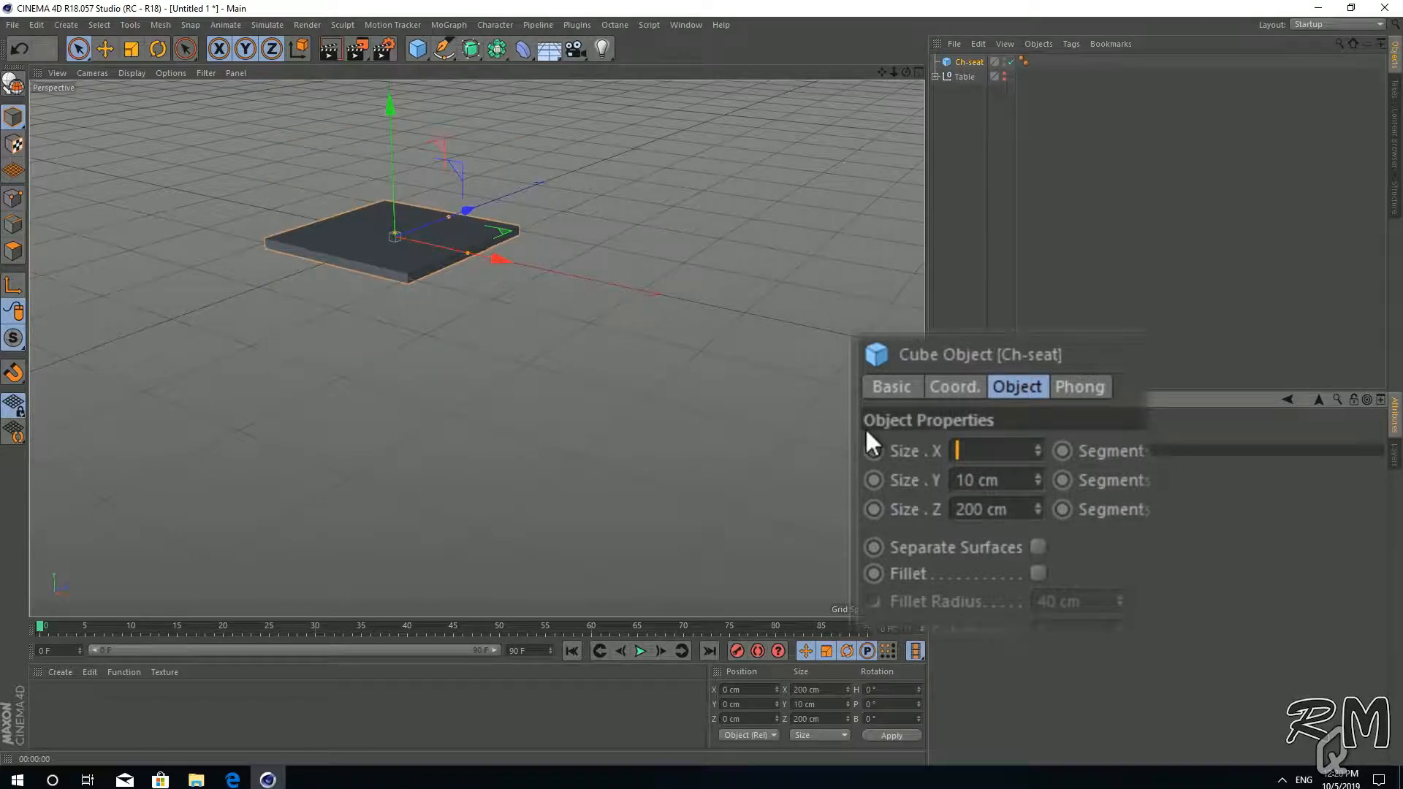
key(Return)
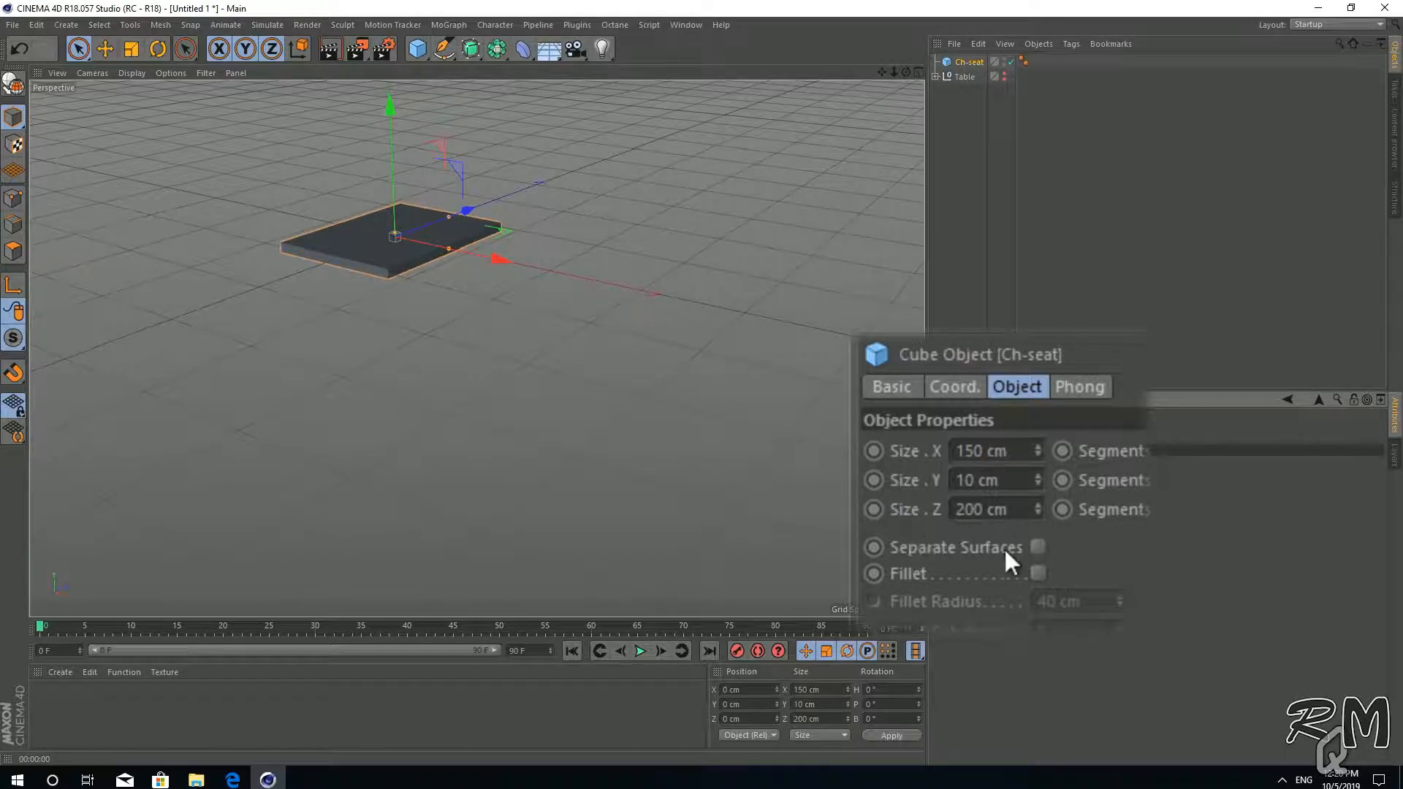
drag(1027, 508, 848, 503)
text(150)
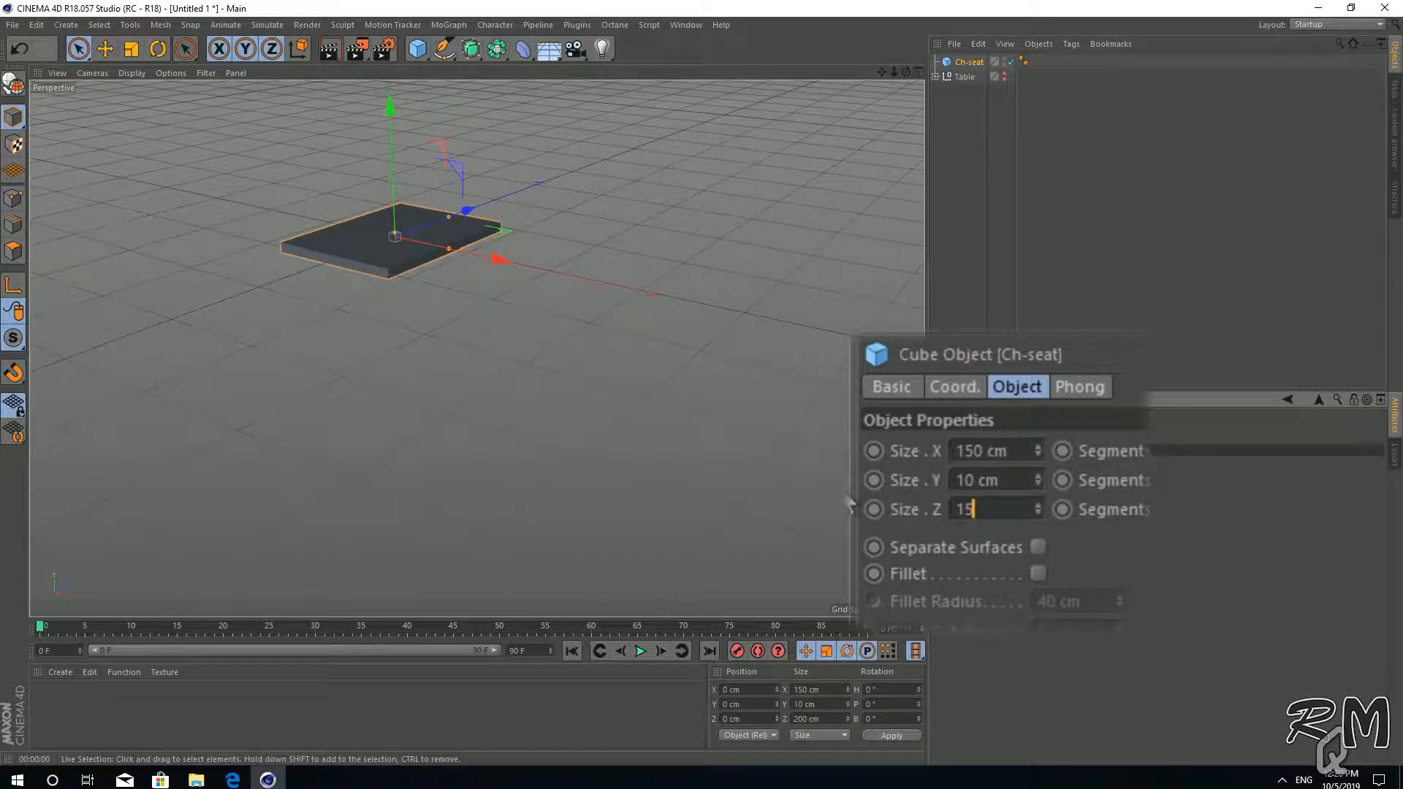
key(Return)
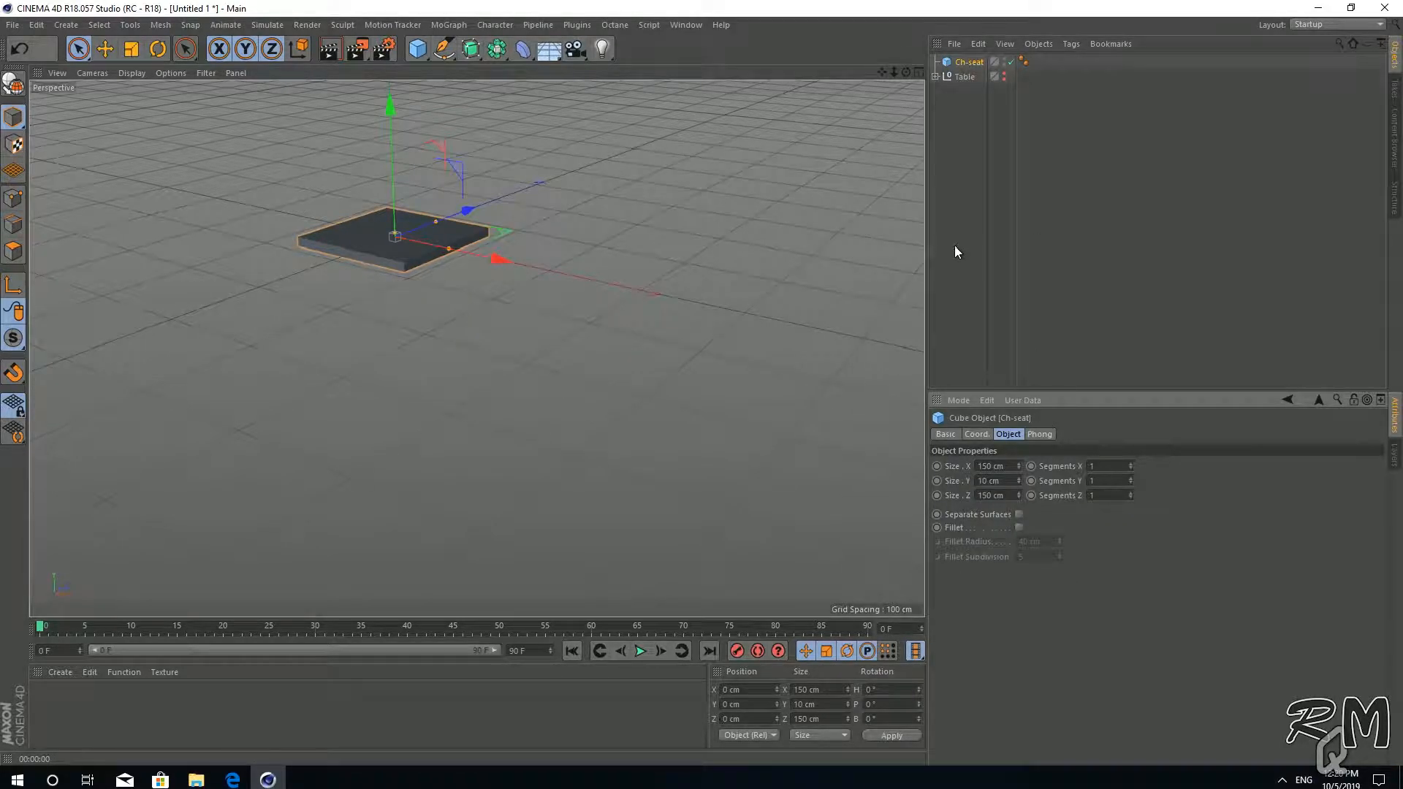
click(965, 162)
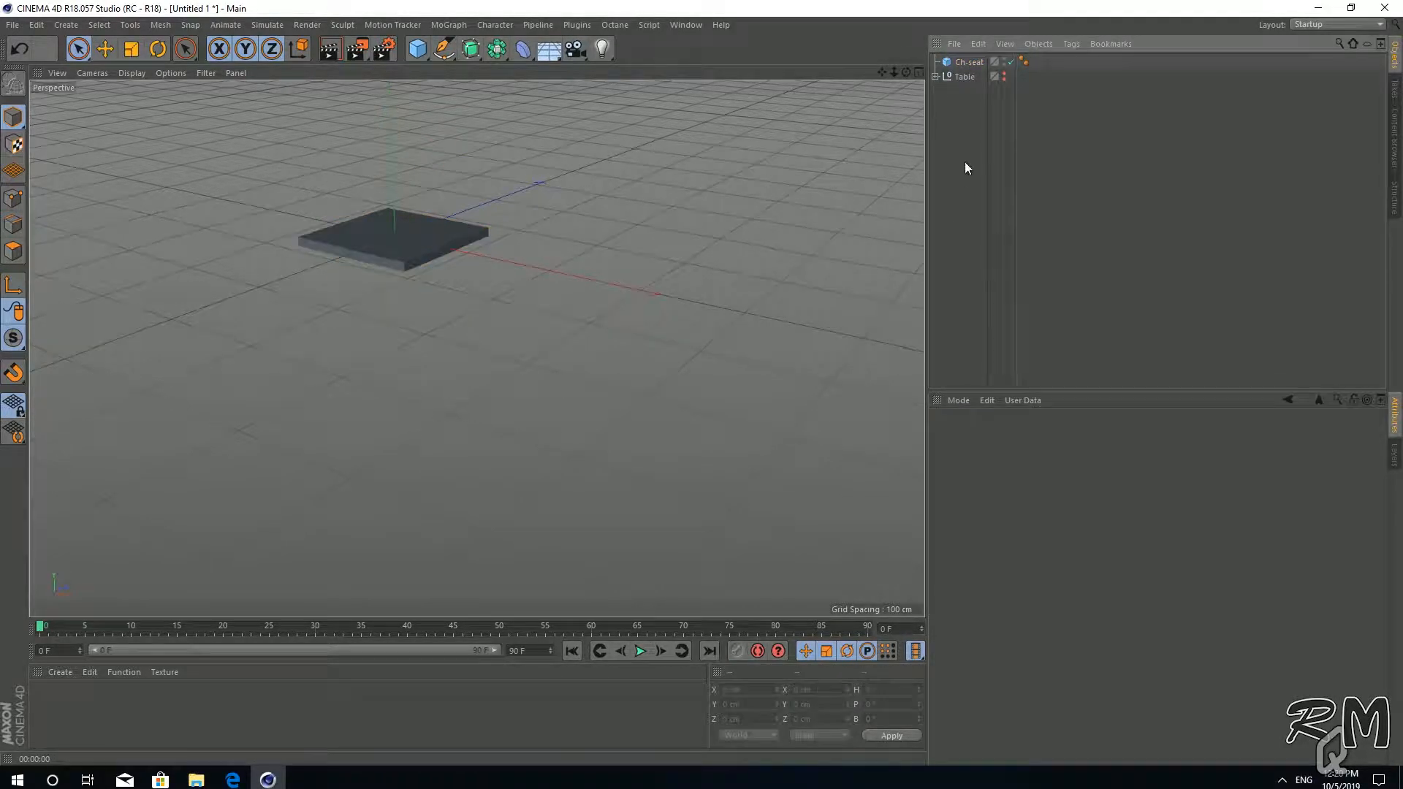
Add another default cube and rename it as Ch-Leg1.
click(417, 48)
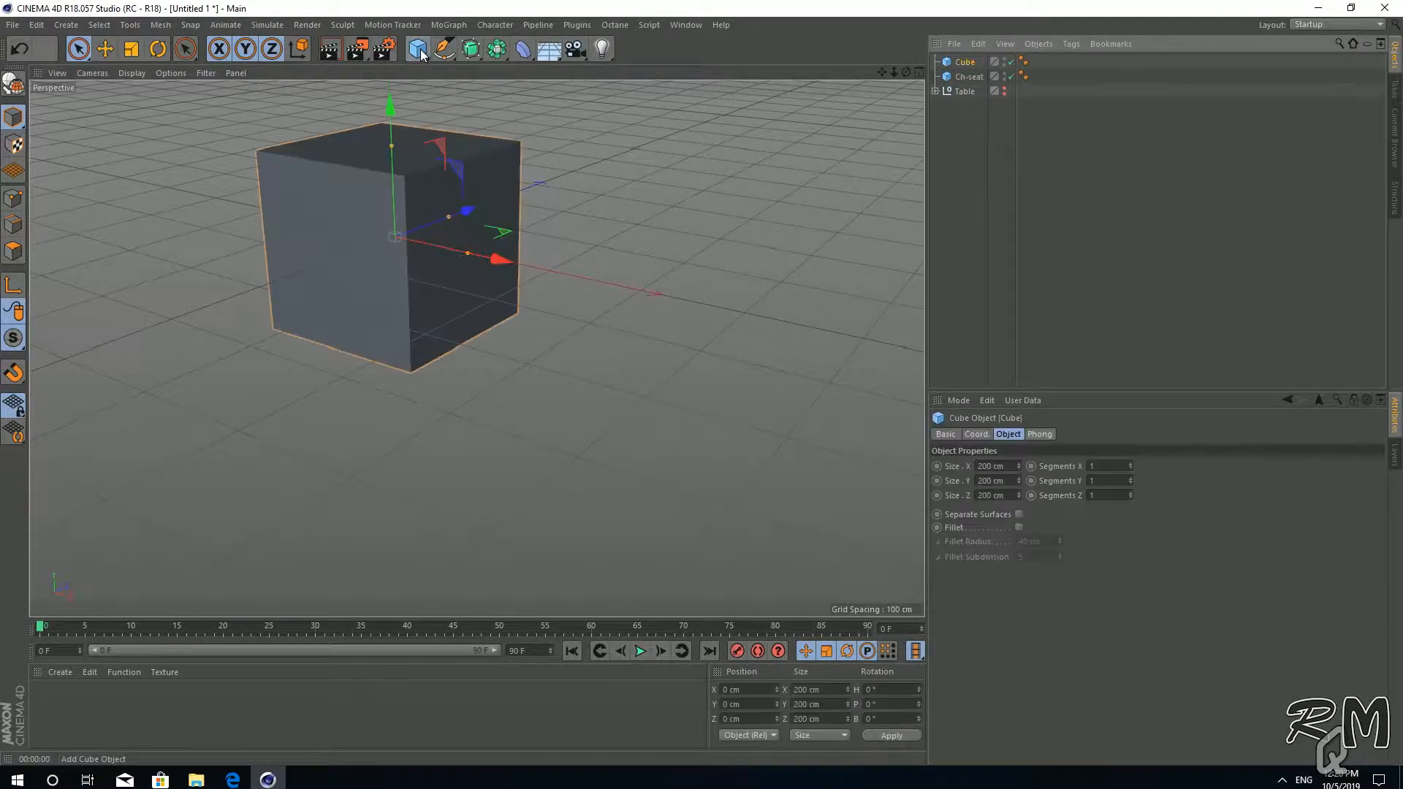
double_click(965, 62)
text(Ch-Leg1)
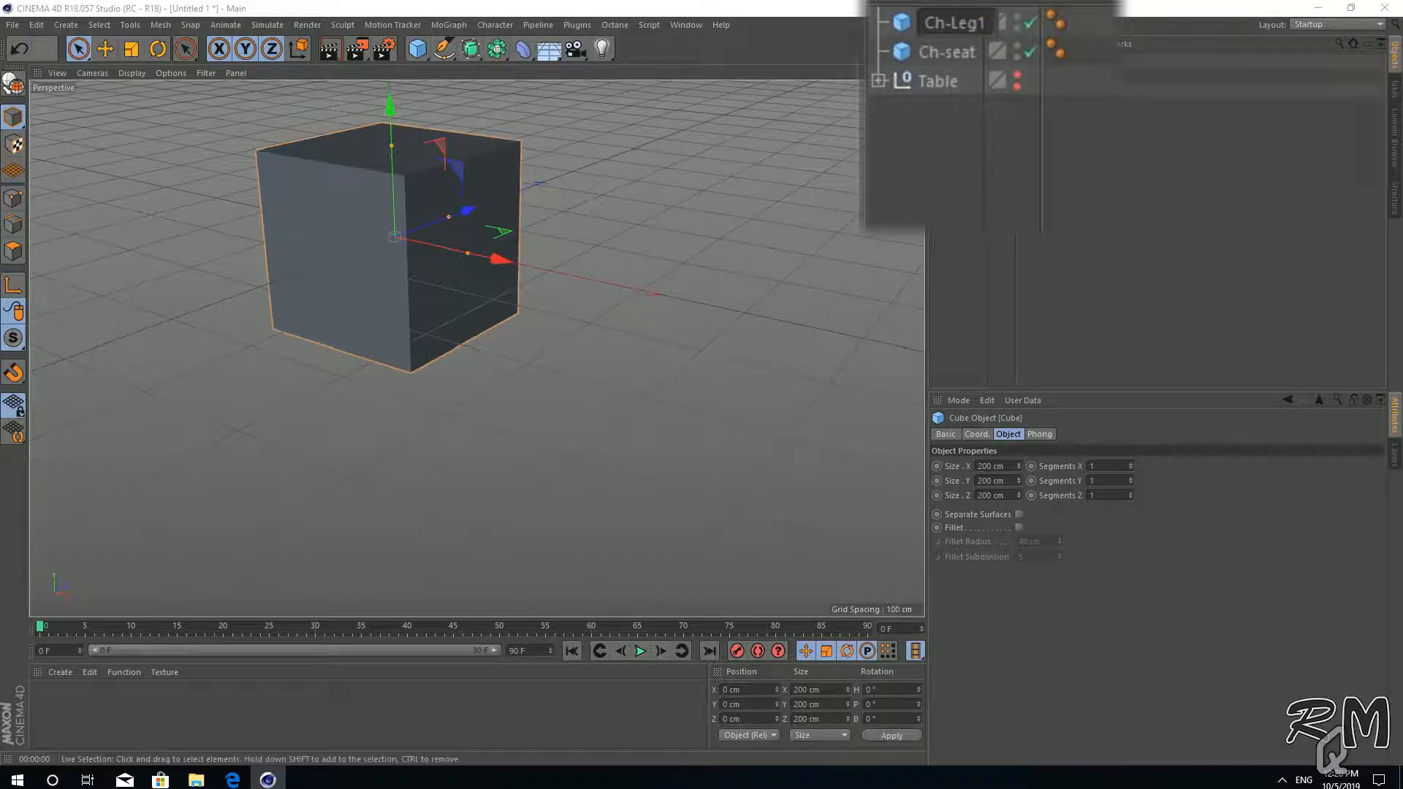
key(Return)
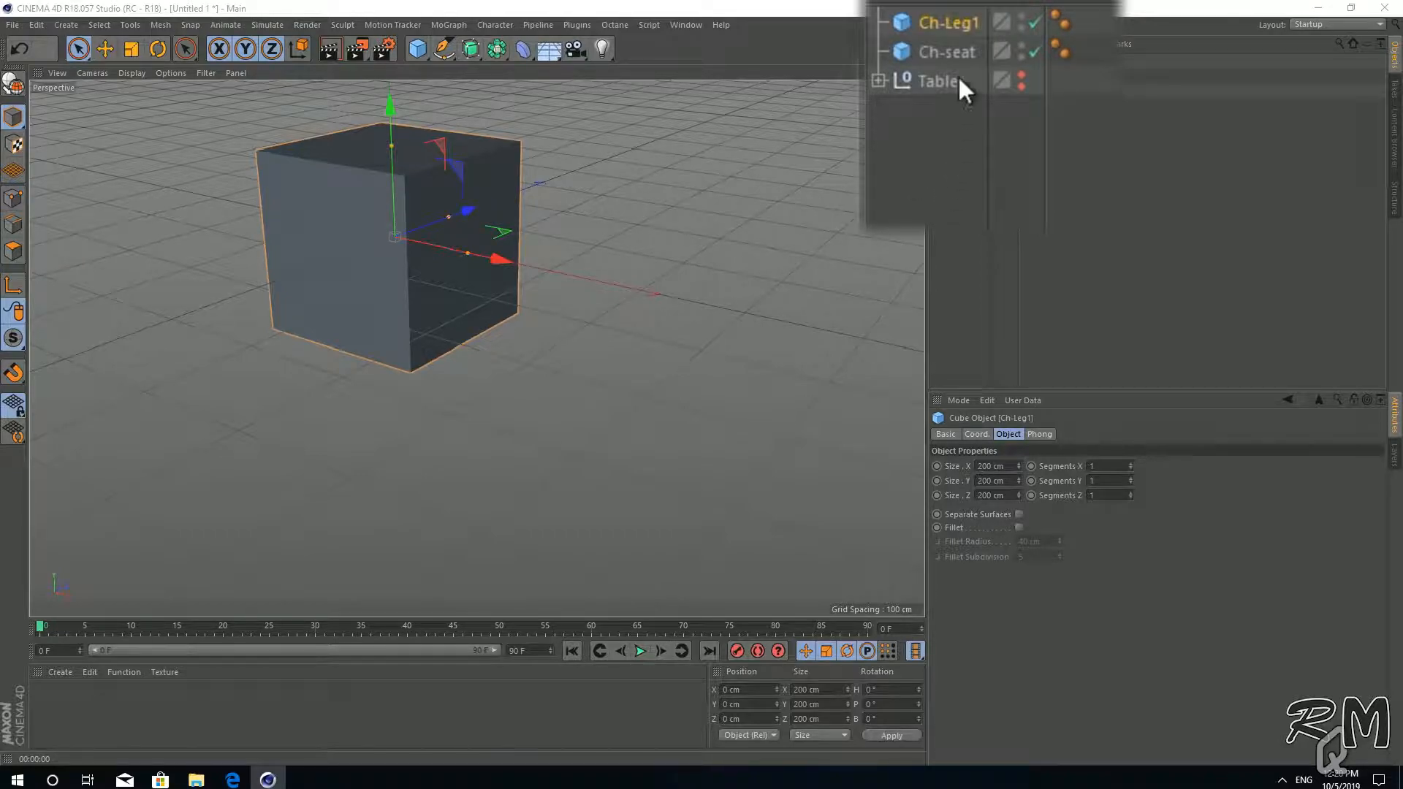
Set the Ch-Leg1 cube's size to 10 cm in X, 150 cm in Y and 10 cm in Z.
click(1010, 468)
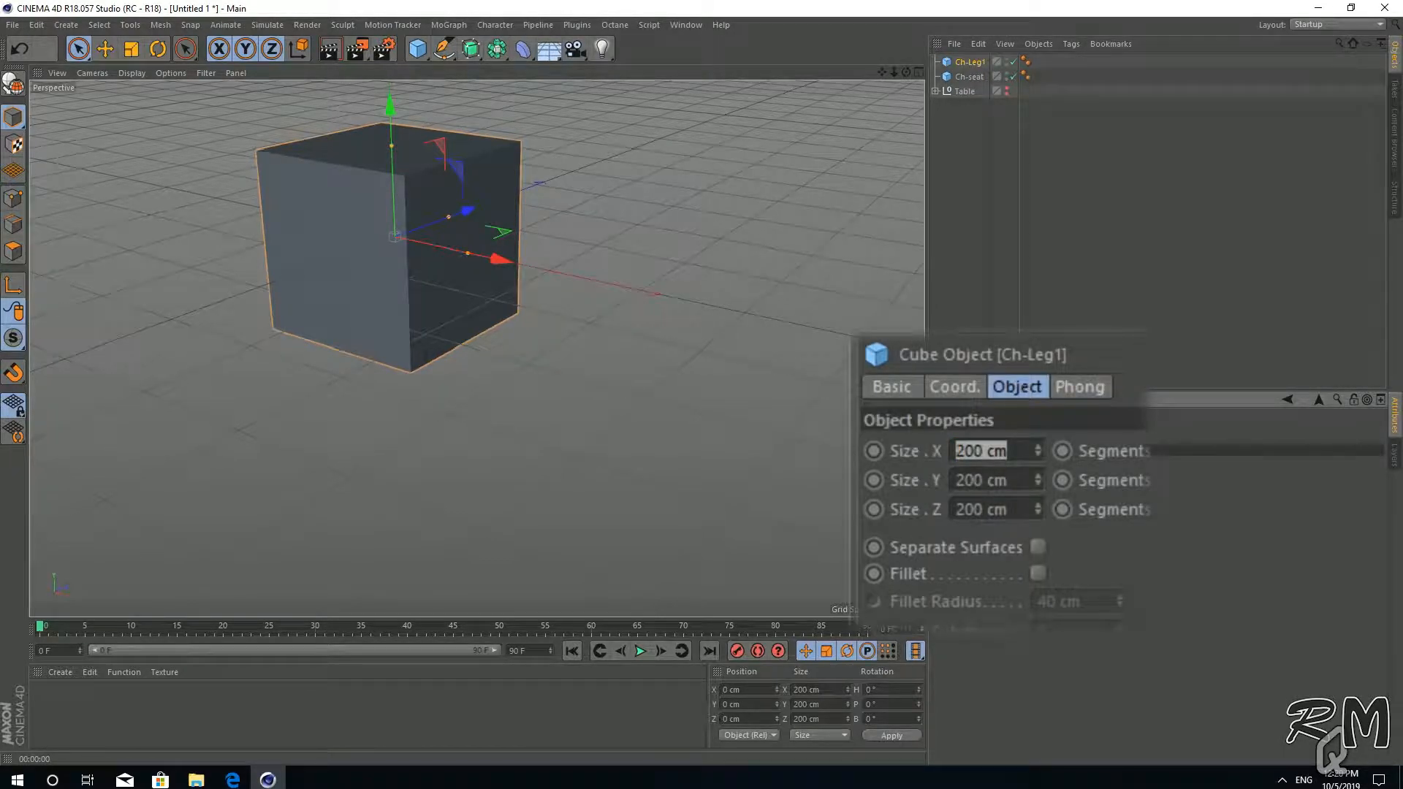
text(10)
key(Return)
click(998, 509)
text(10)
key(Return)
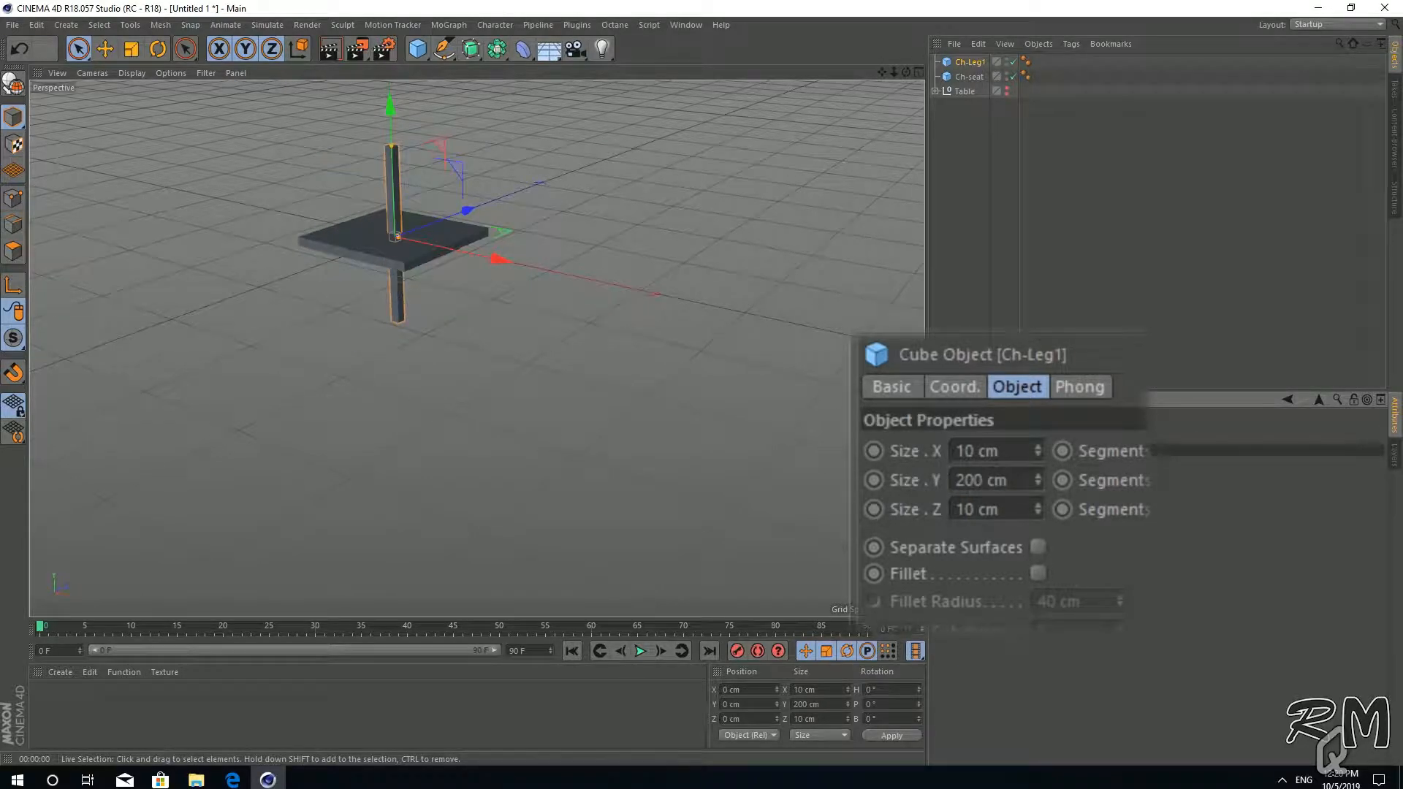
click(1015, 480)
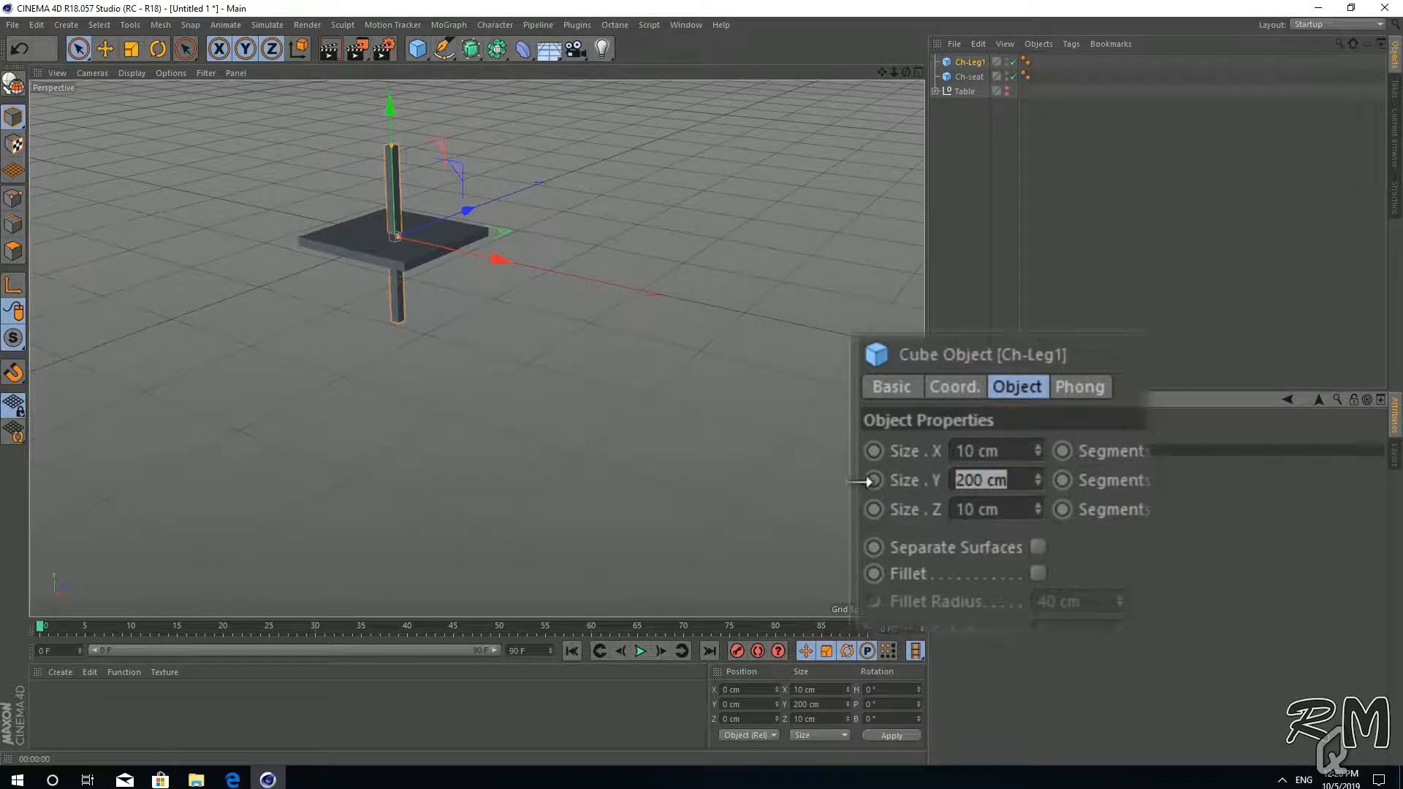
text(150)
key(Return)
In the Top view, centre Ch-Leg1 on the seat's +X edge by setting its X position to 150/2.
middle_click(710, 356)
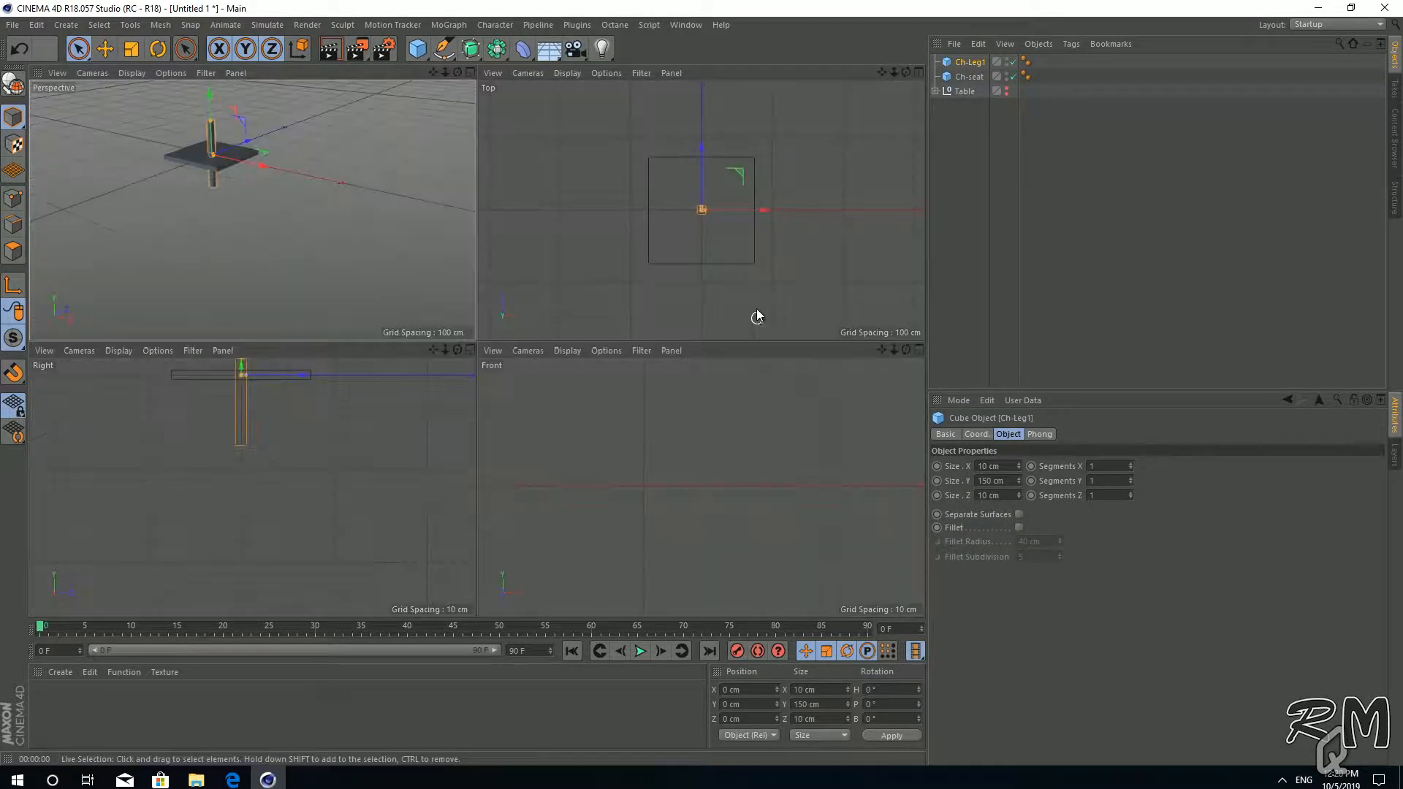
middle_click(755, 315)
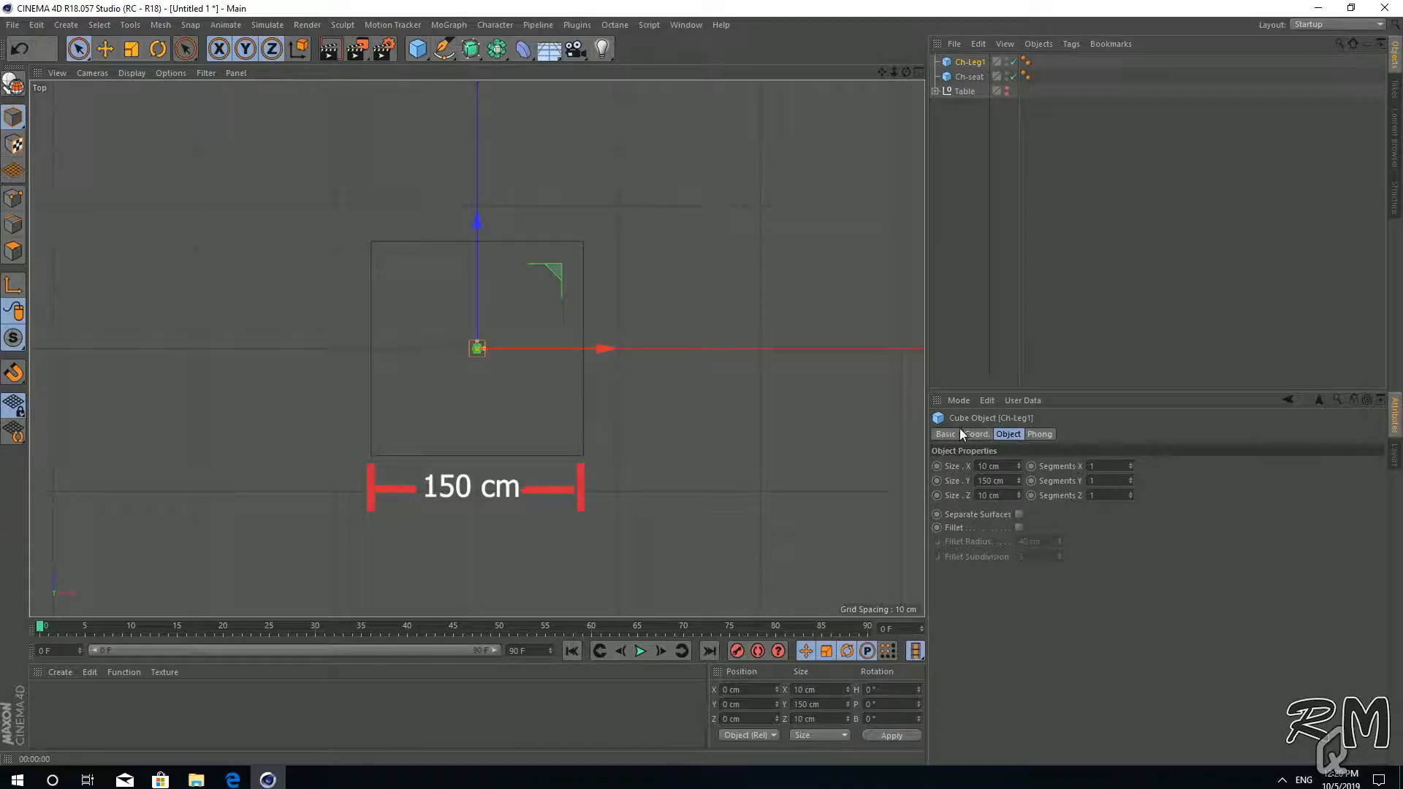
click(978, 435)
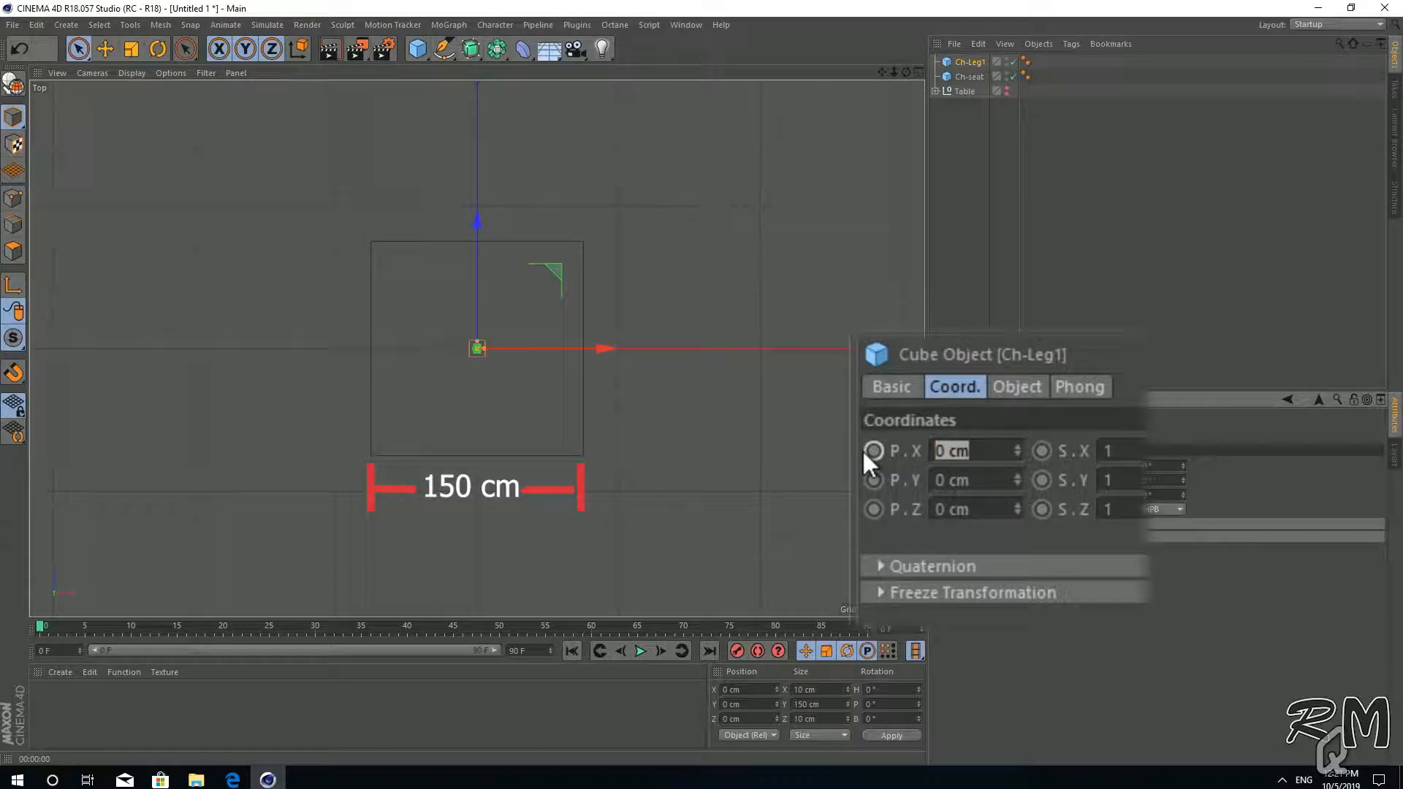
text(150/2)
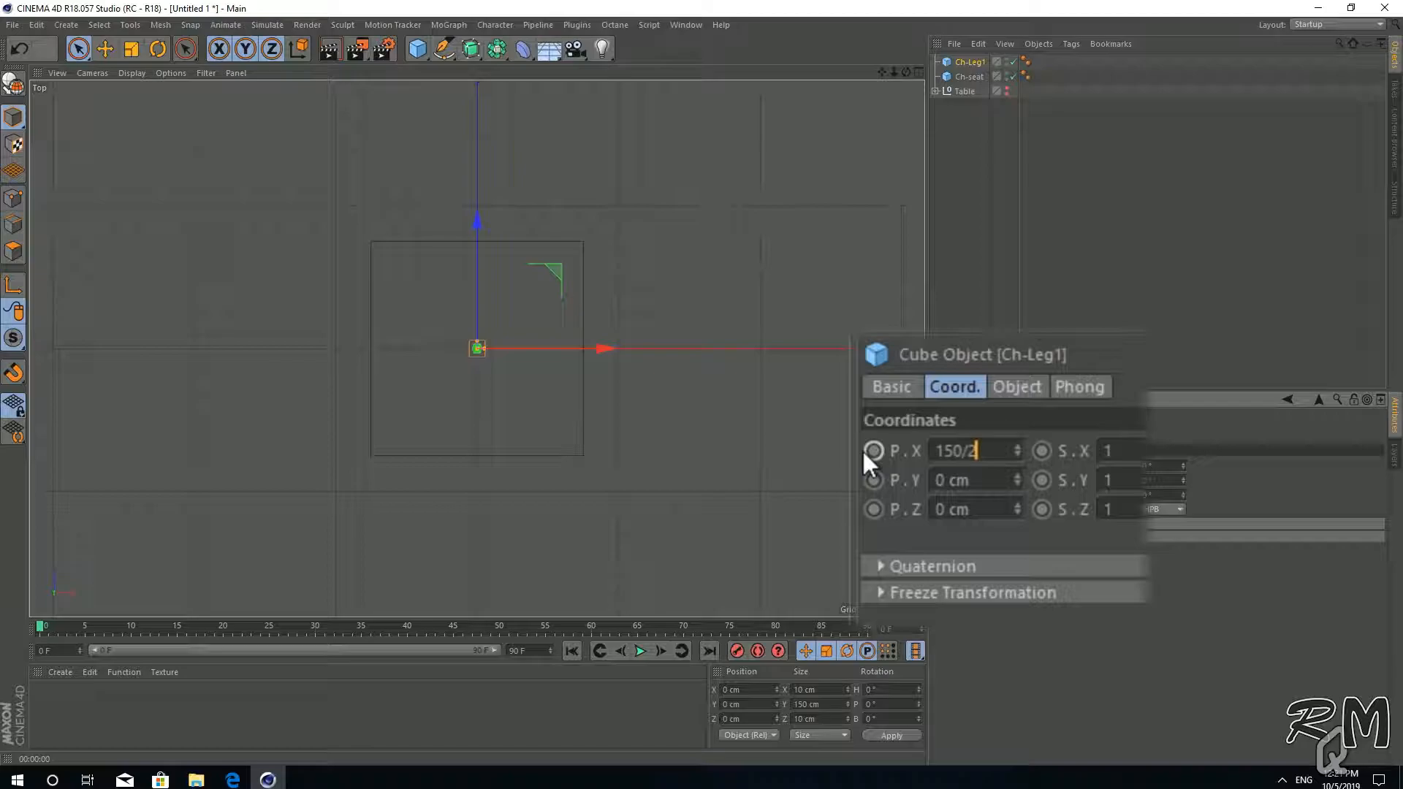
key(Return)
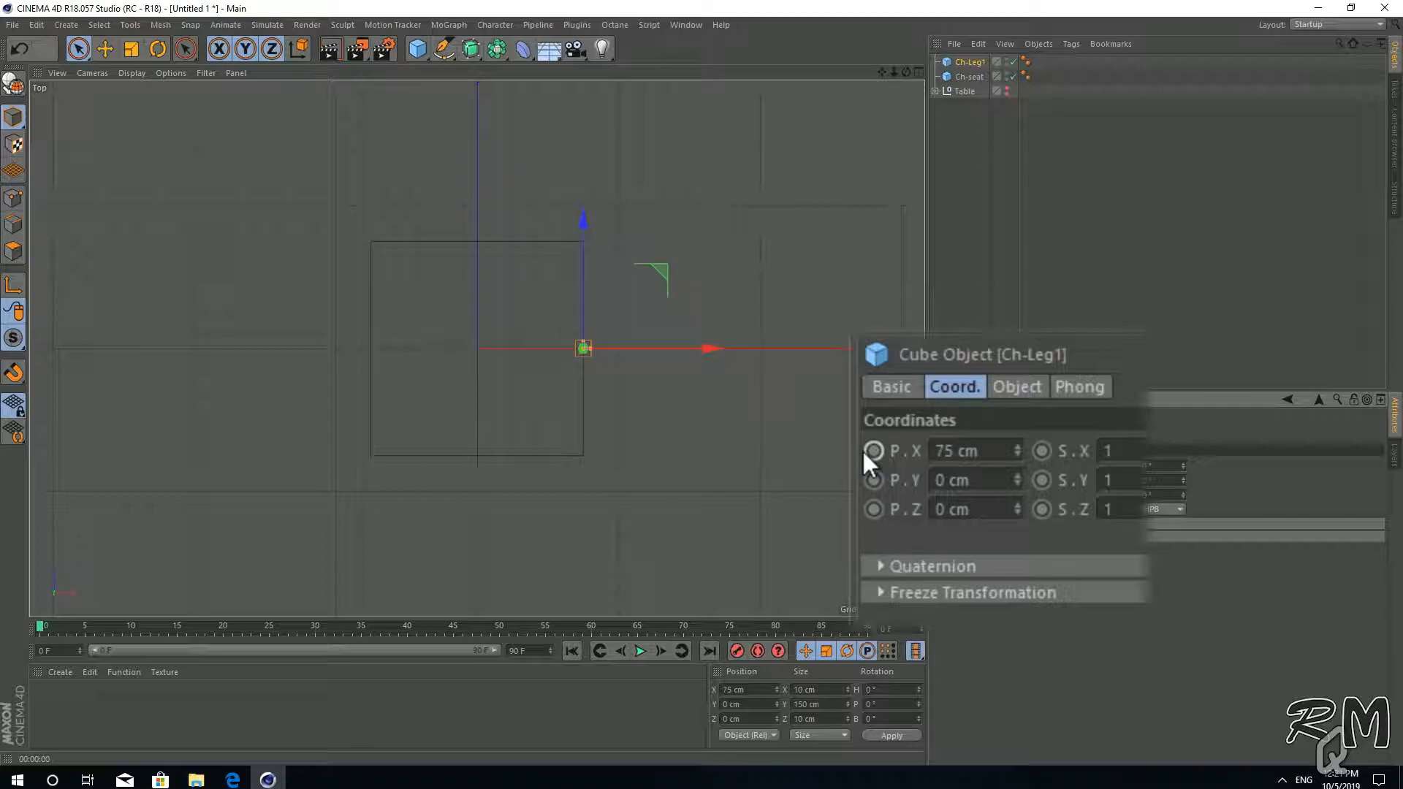
Subtract 5 cm from Ch-Leg1's X position to bring the leg flush inside the seat edge at 70 cm.
scroll(589, 340, up, 5)
click(1004, 465)
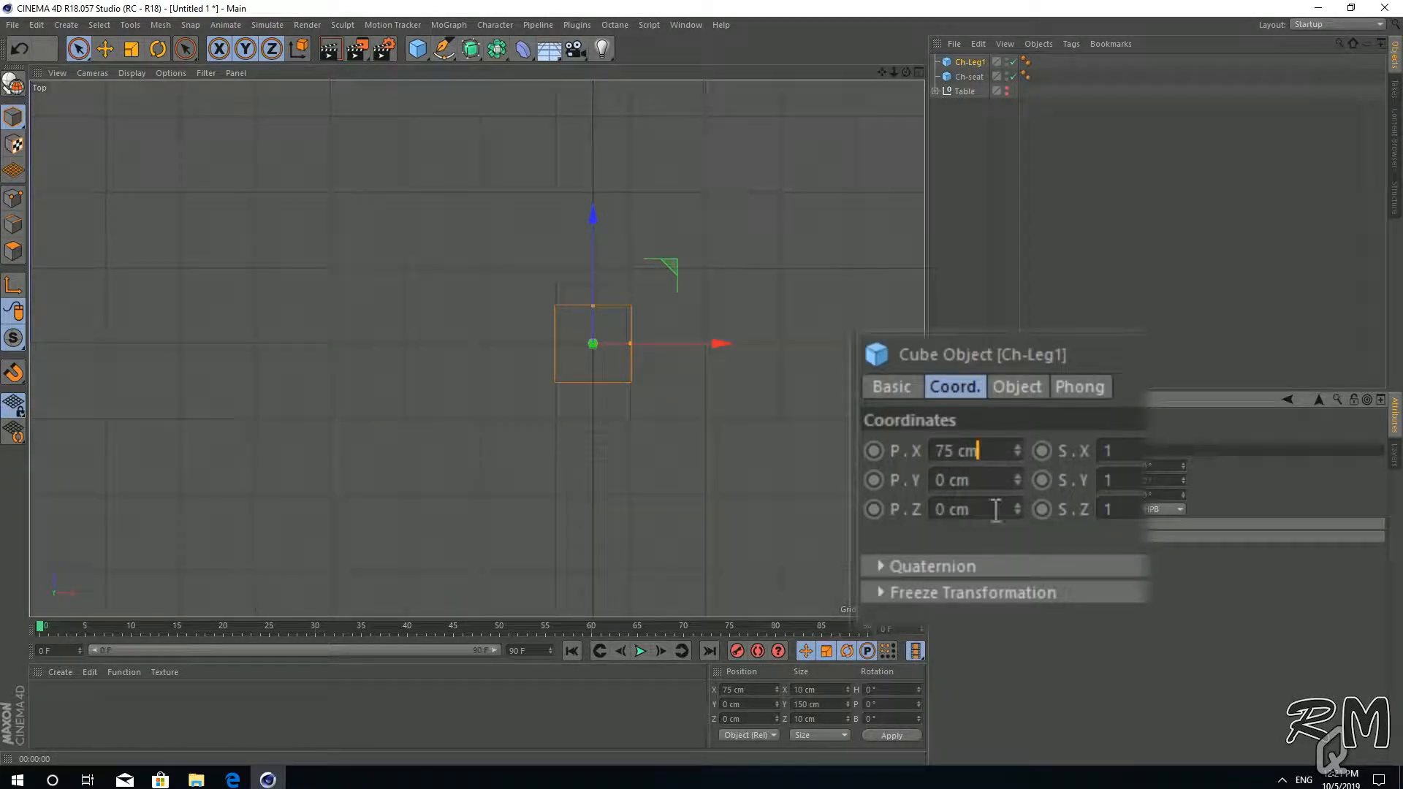
text(-5)
key(Return)
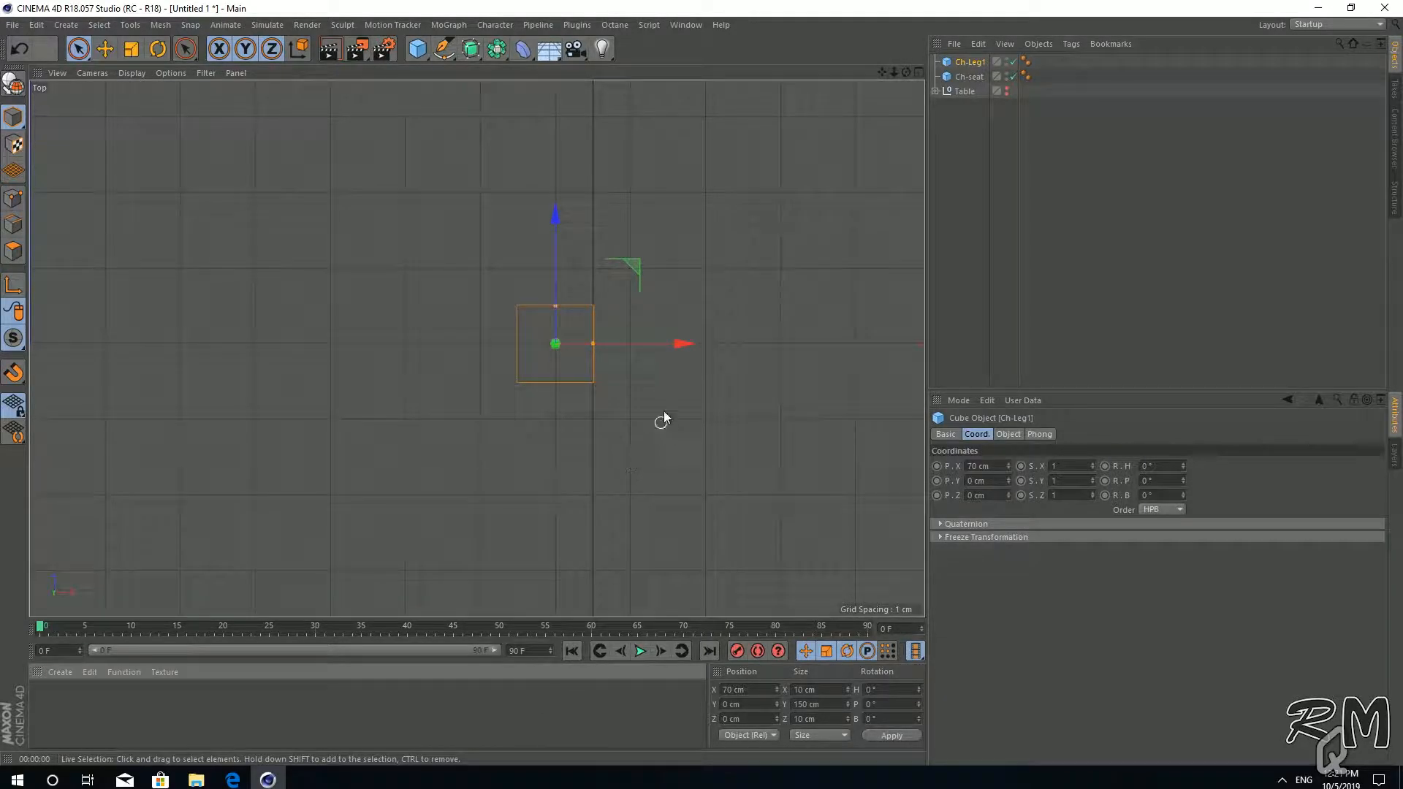
Set Ch-Leg1's Z position to 70 cm to place it in the seat's corner.
scroll(667, 401, down, 5)
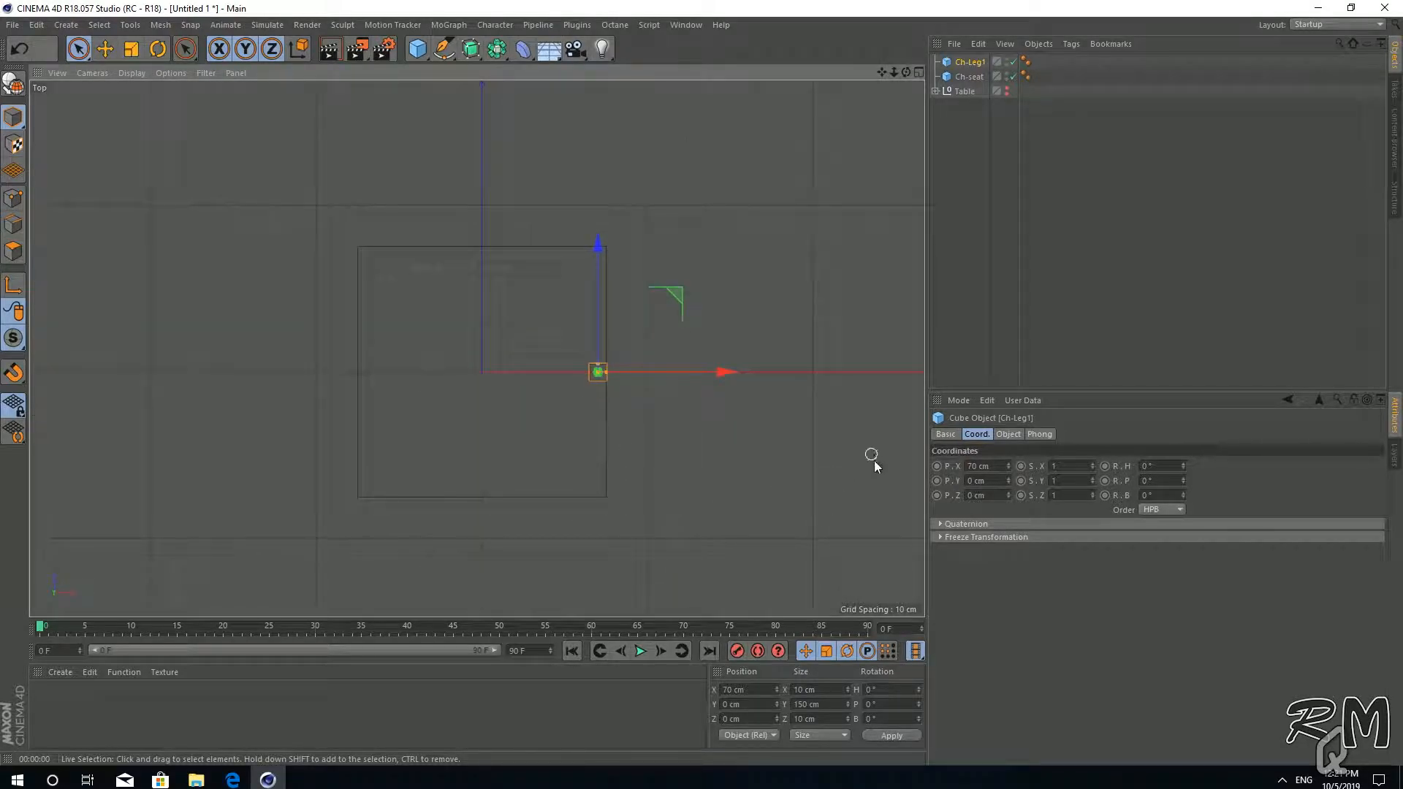
double_click(993, 468)
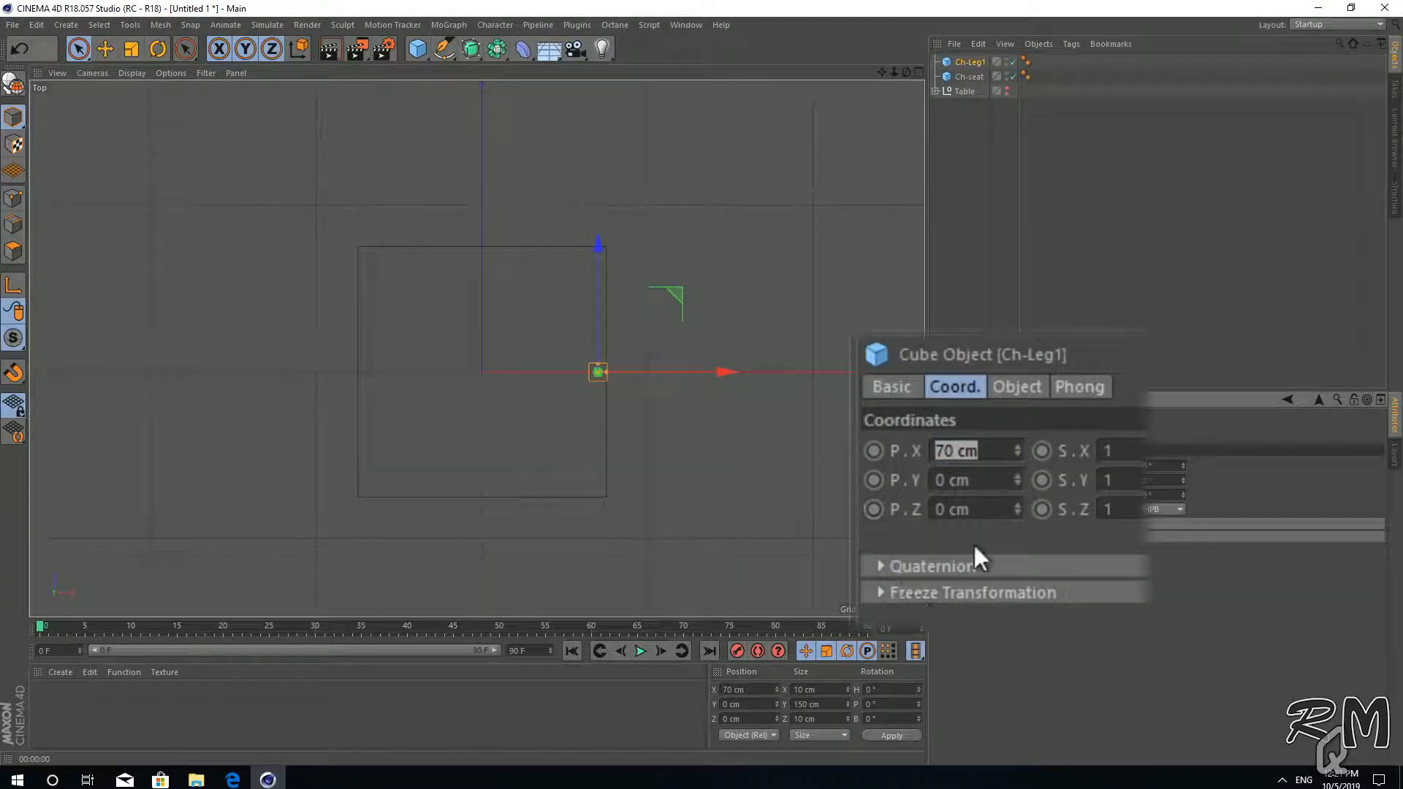
click(970, 509)
double_click(970, 510)
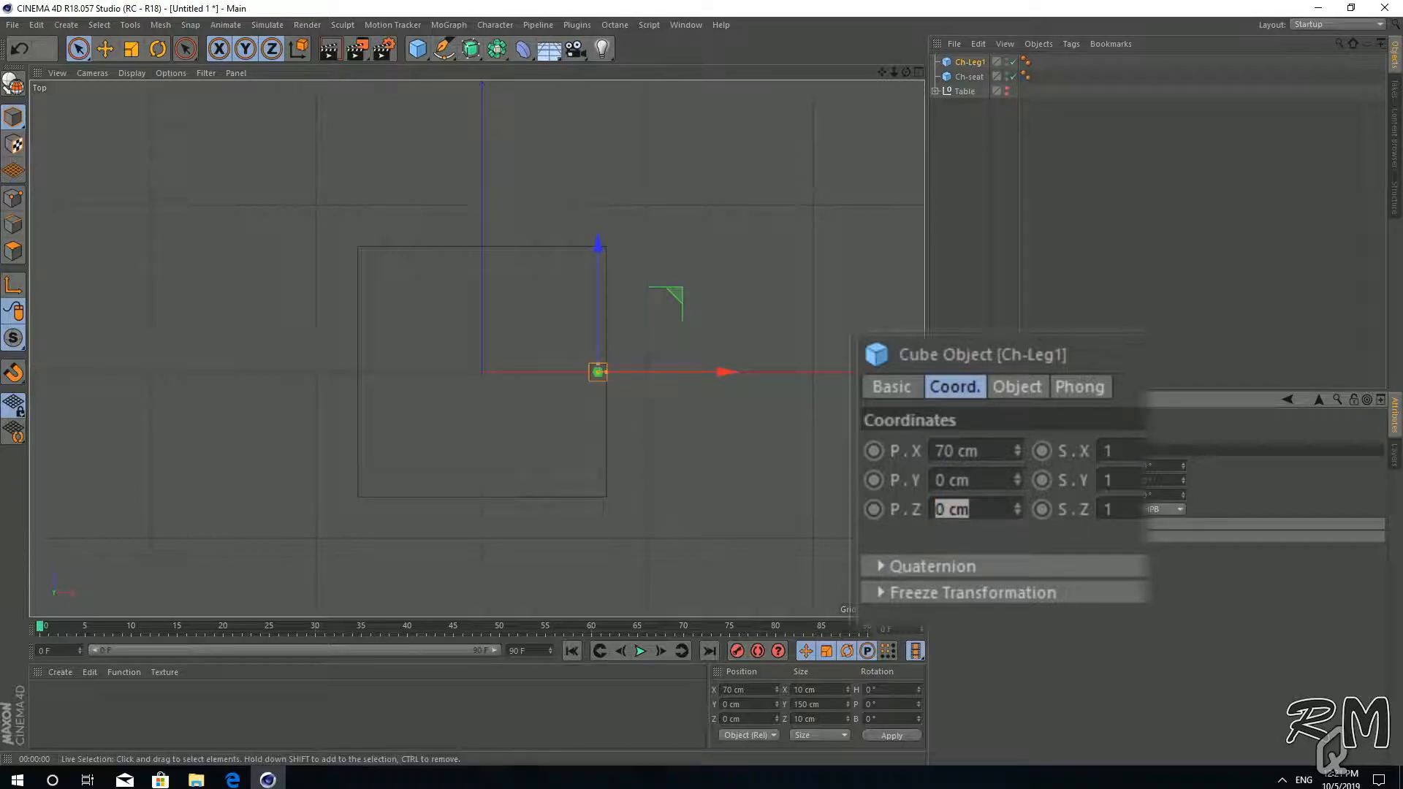
text(70)
key(Return)
Duplicate Ch-Leg1 and set the copy's X position to -70 cm to place it in the opposite corner.
scroll(635, 270, up, 3)
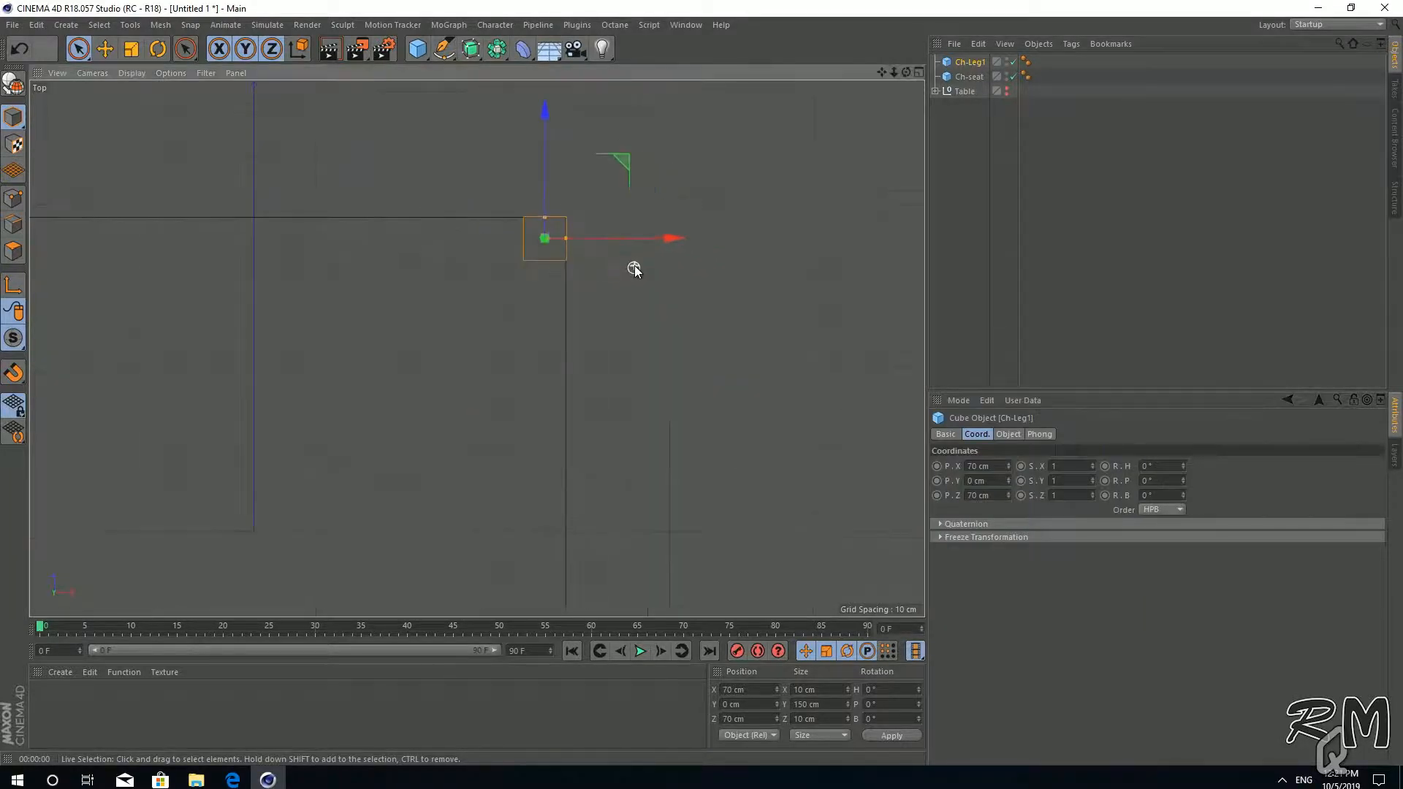
alt+middle_drag(605, 258, 705, 354)
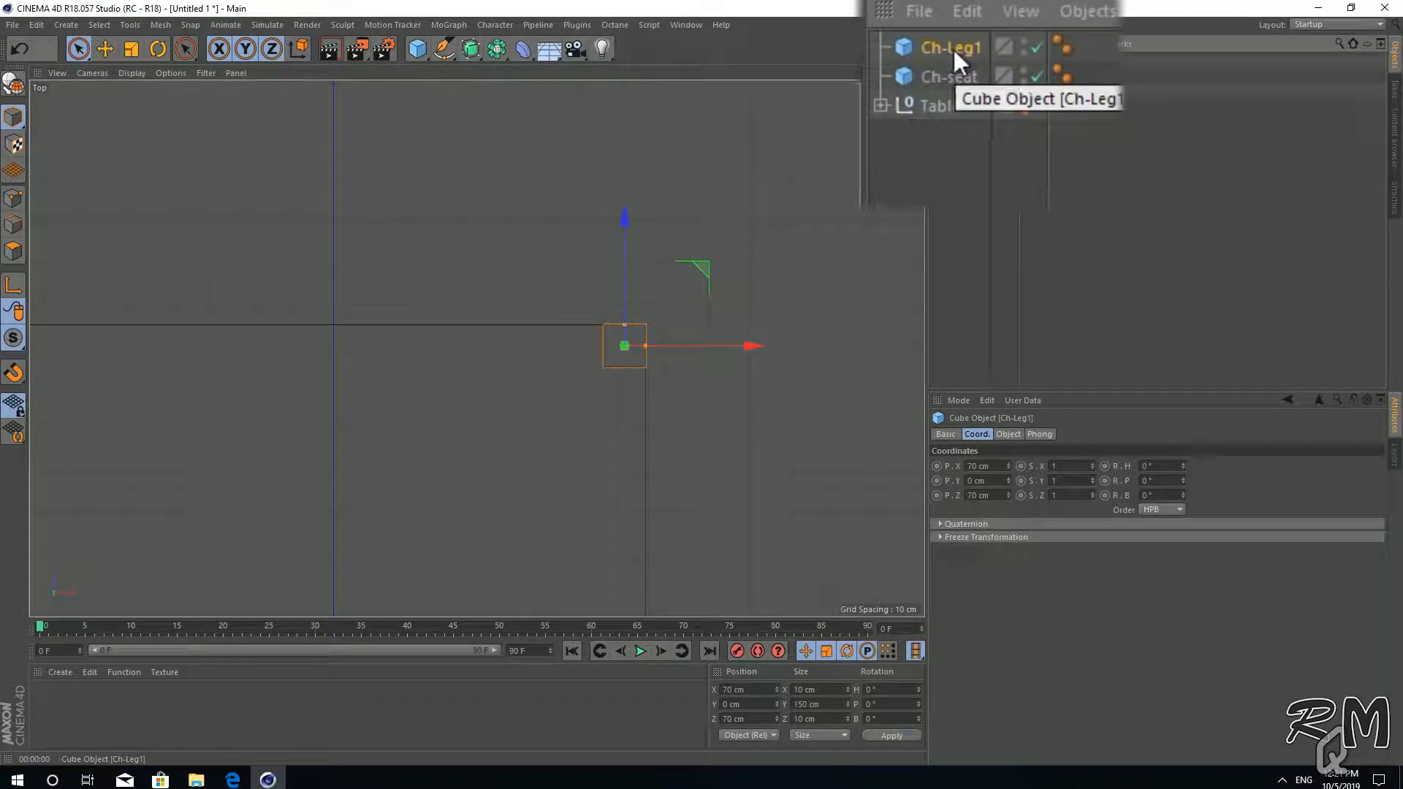
ctrl+drag(959, 51, 962, 55)
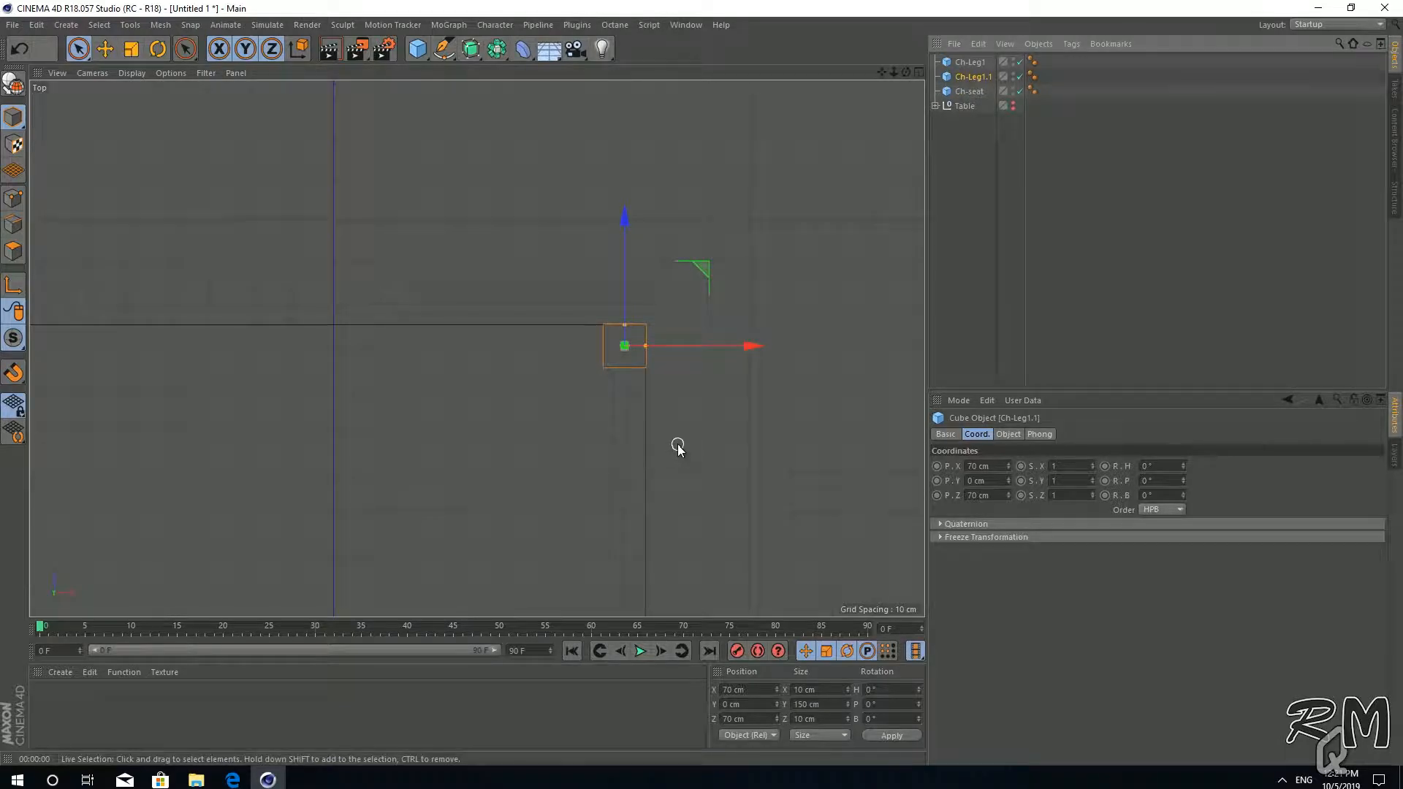
middle_drag(623, 454, 714, 347)
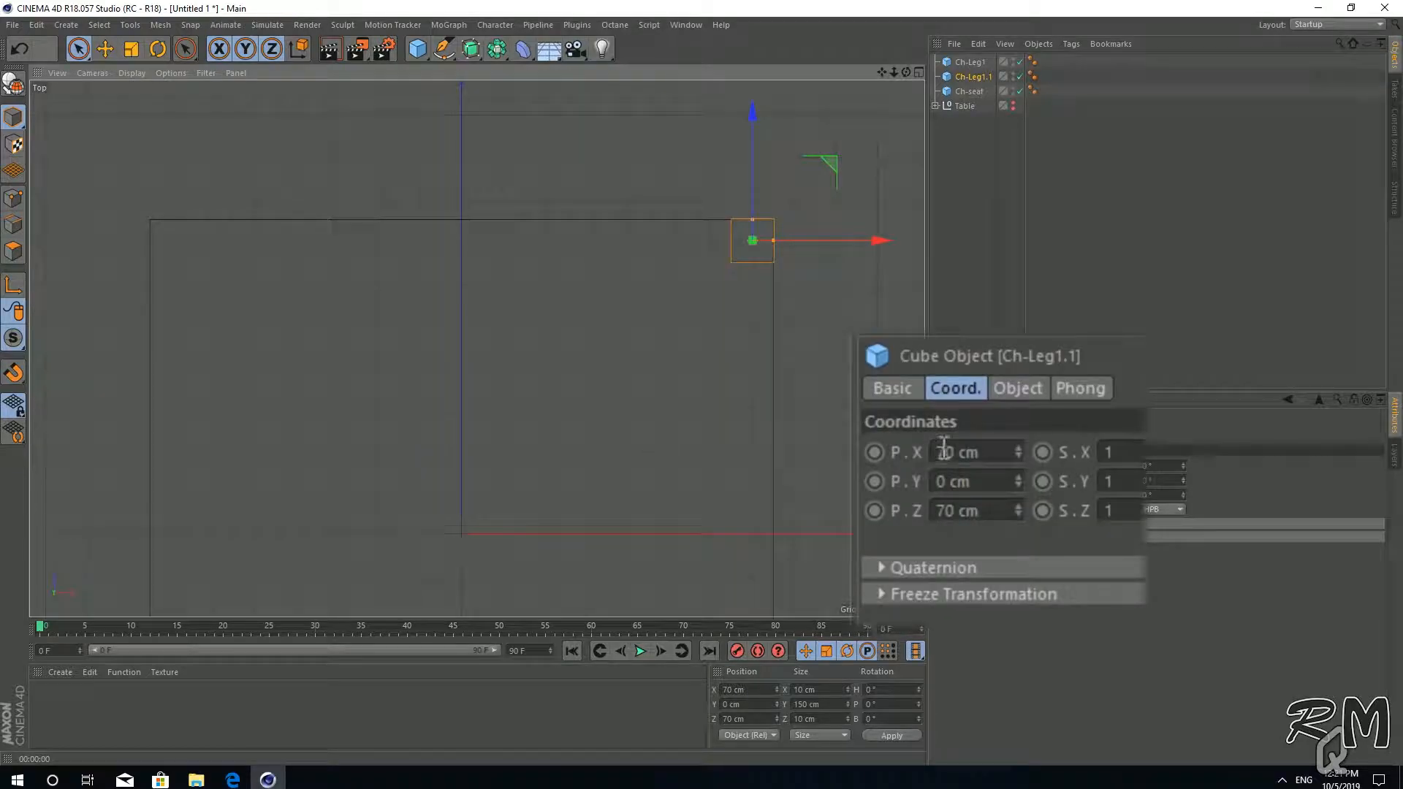
click(933, 452)
text(-)
key(Return)
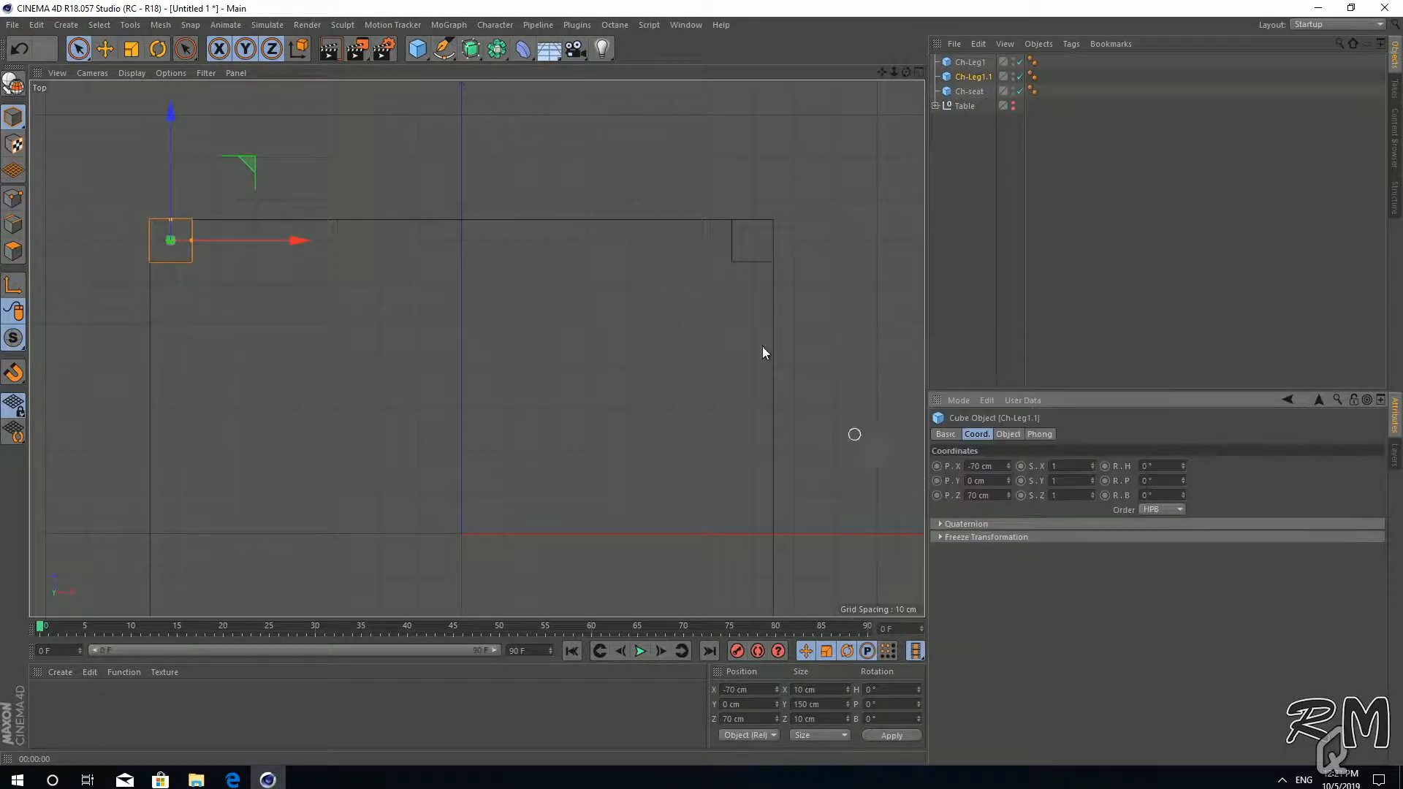
Duplicate Ch-Leg1 and Ch-Leg1.1 together and set the copies' Z position to -70 cm to fill the seat's two remaining corners.
ctrl+click(979, 61)
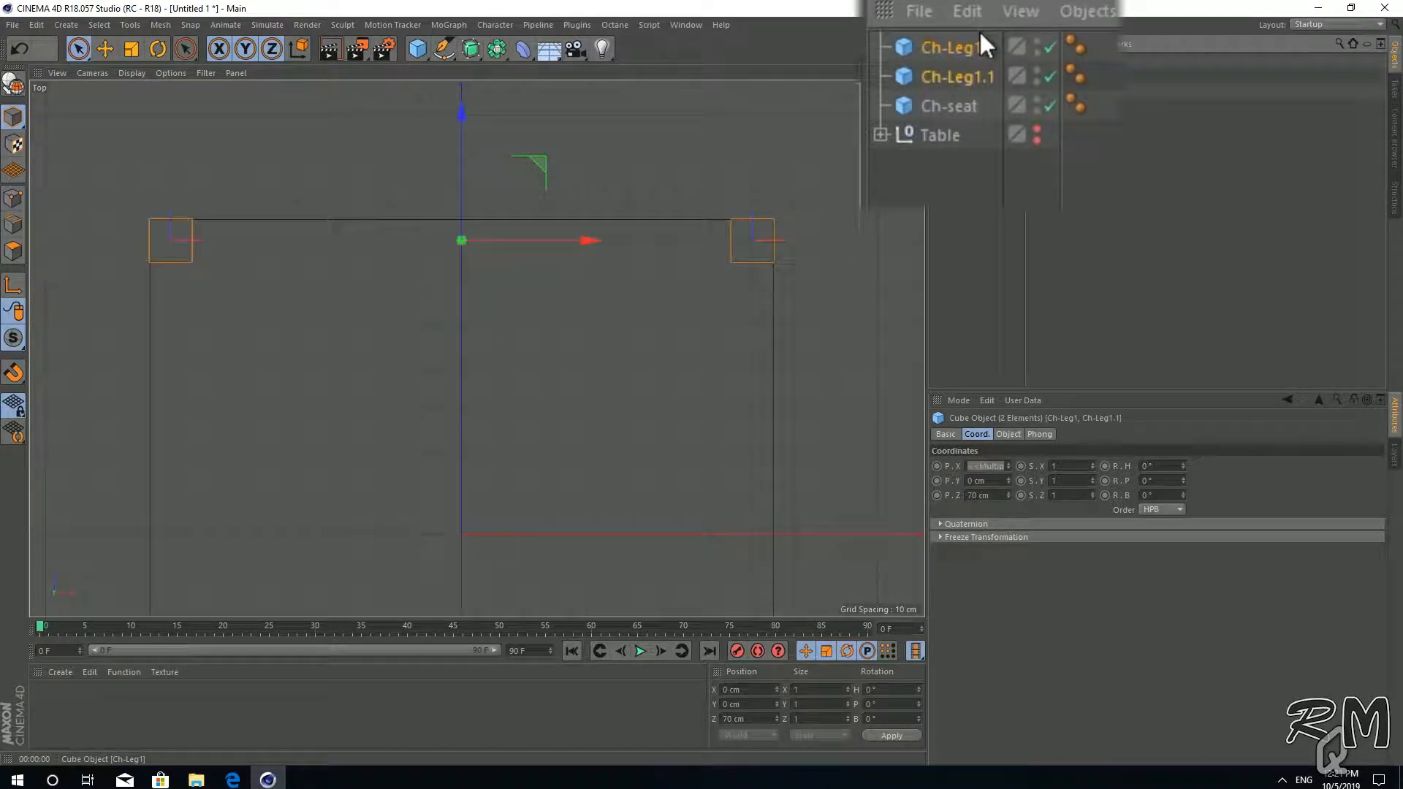
ctrl+drag(970, 83, 969, 84)
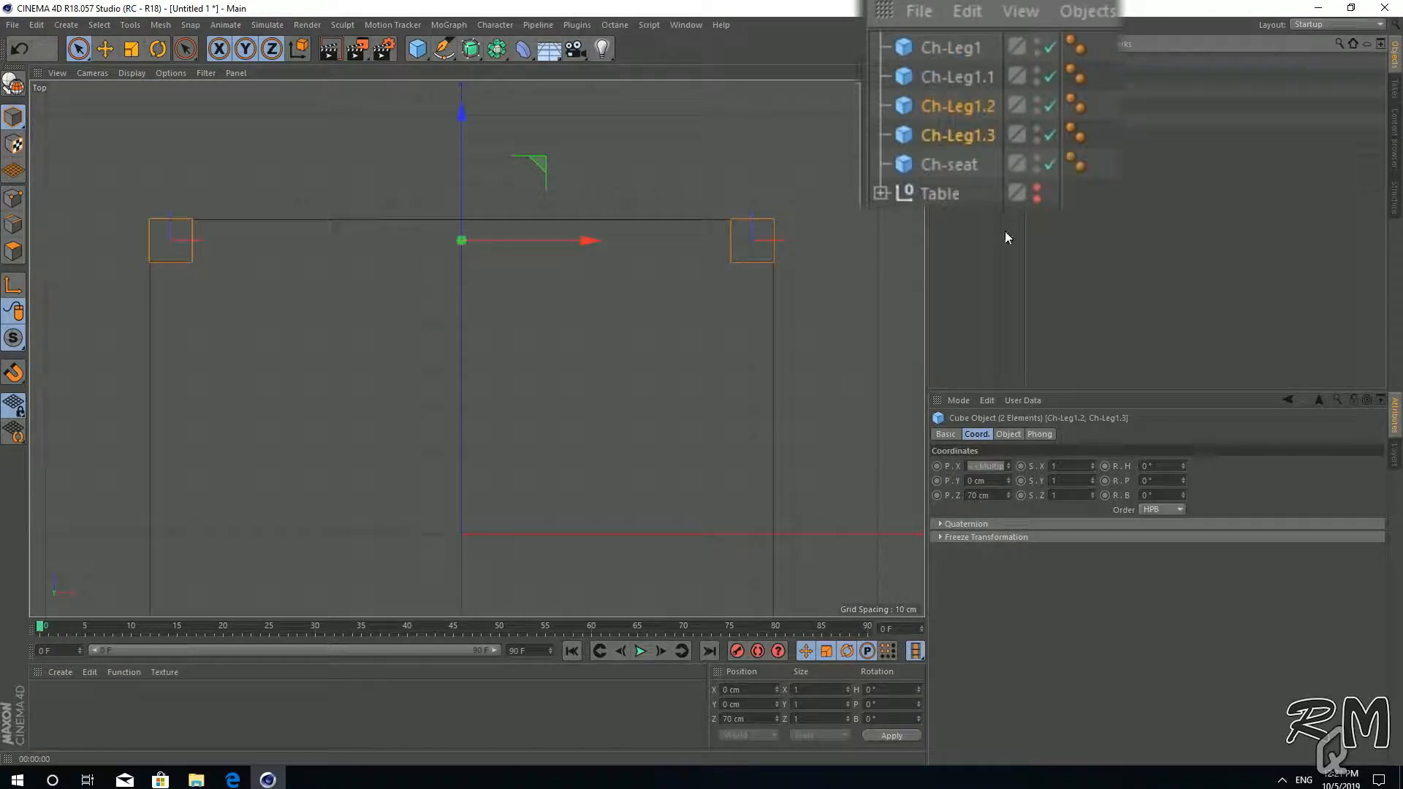
click(968, 496)
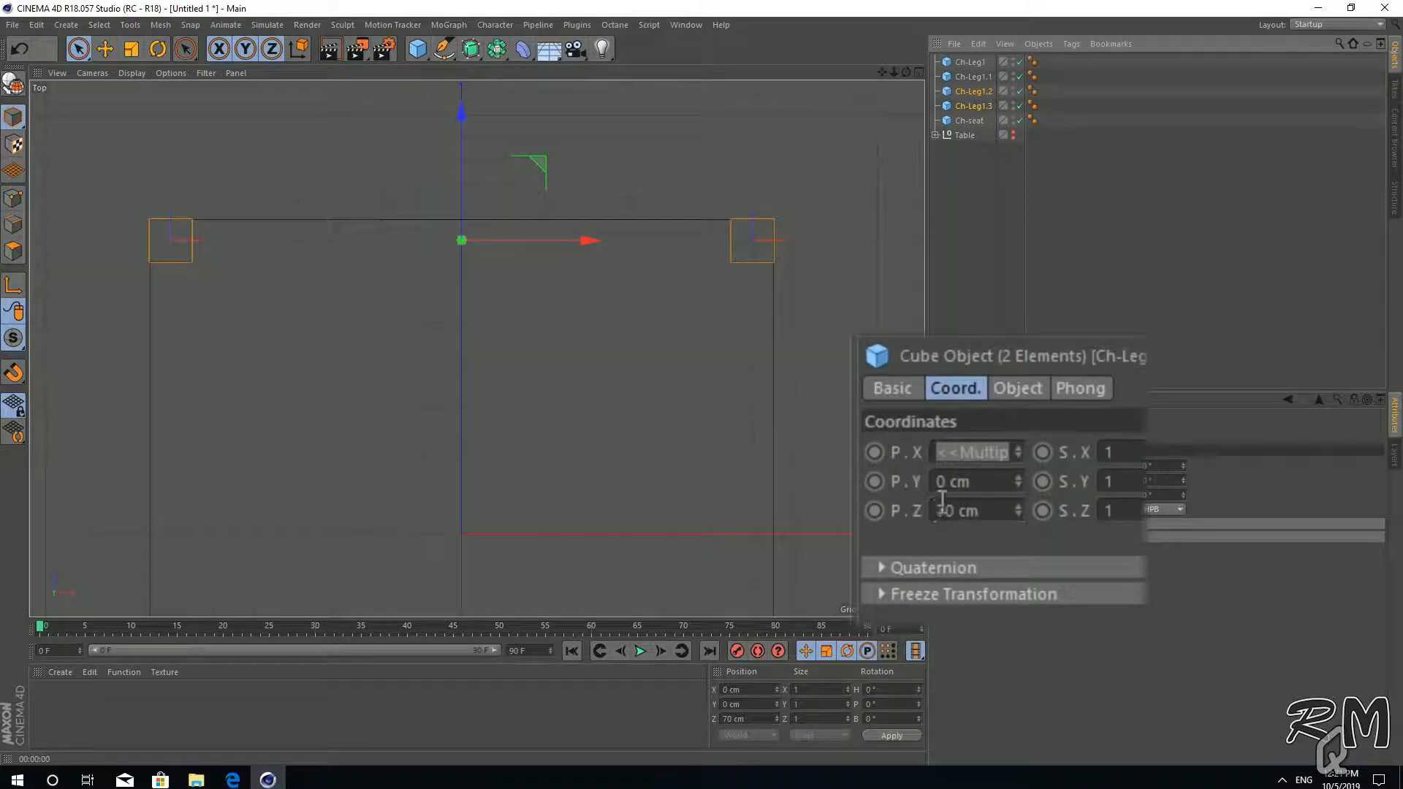
text(-)
key(Return)
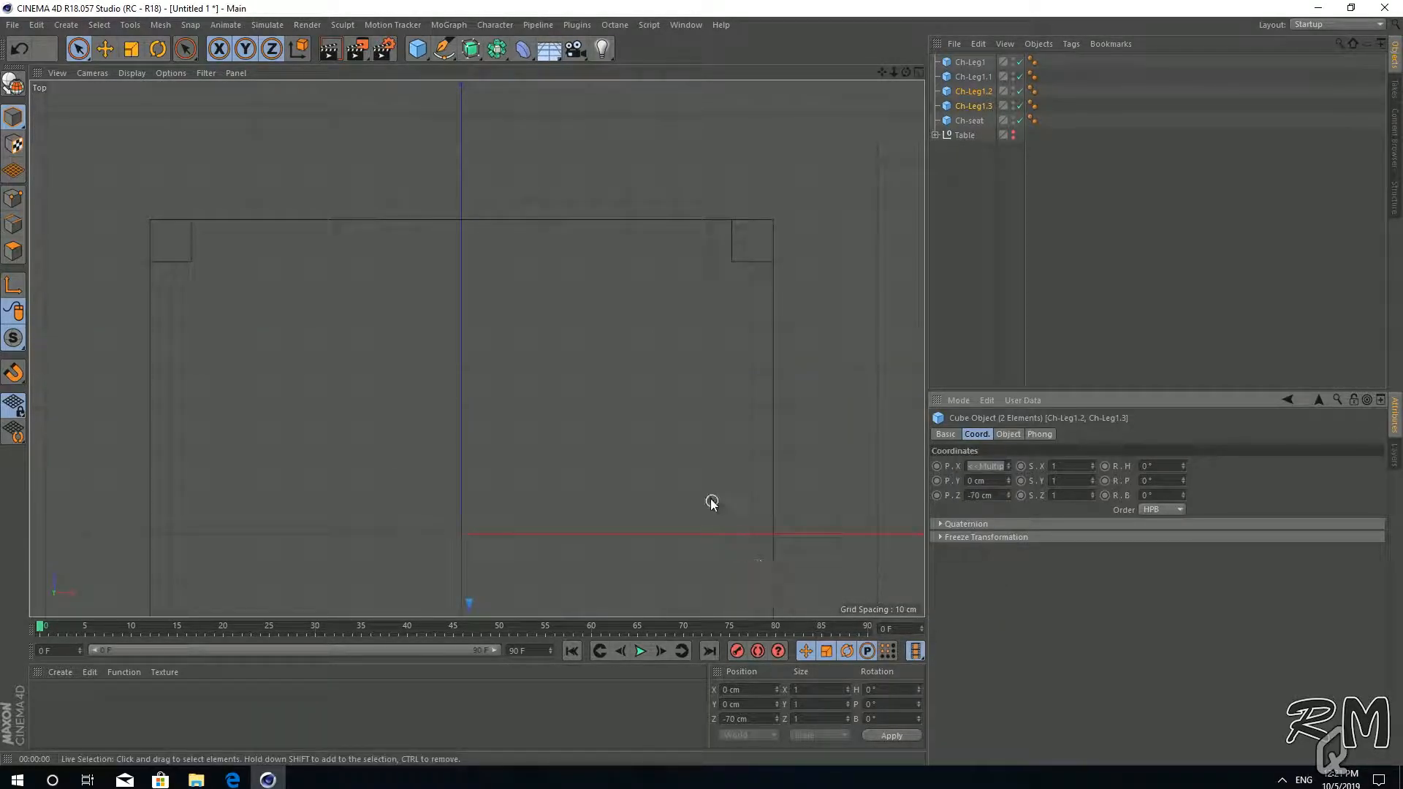
scroll(643, 451, down, 5)
scroll(643, 454, up, 2)
middle_click(630, 411)
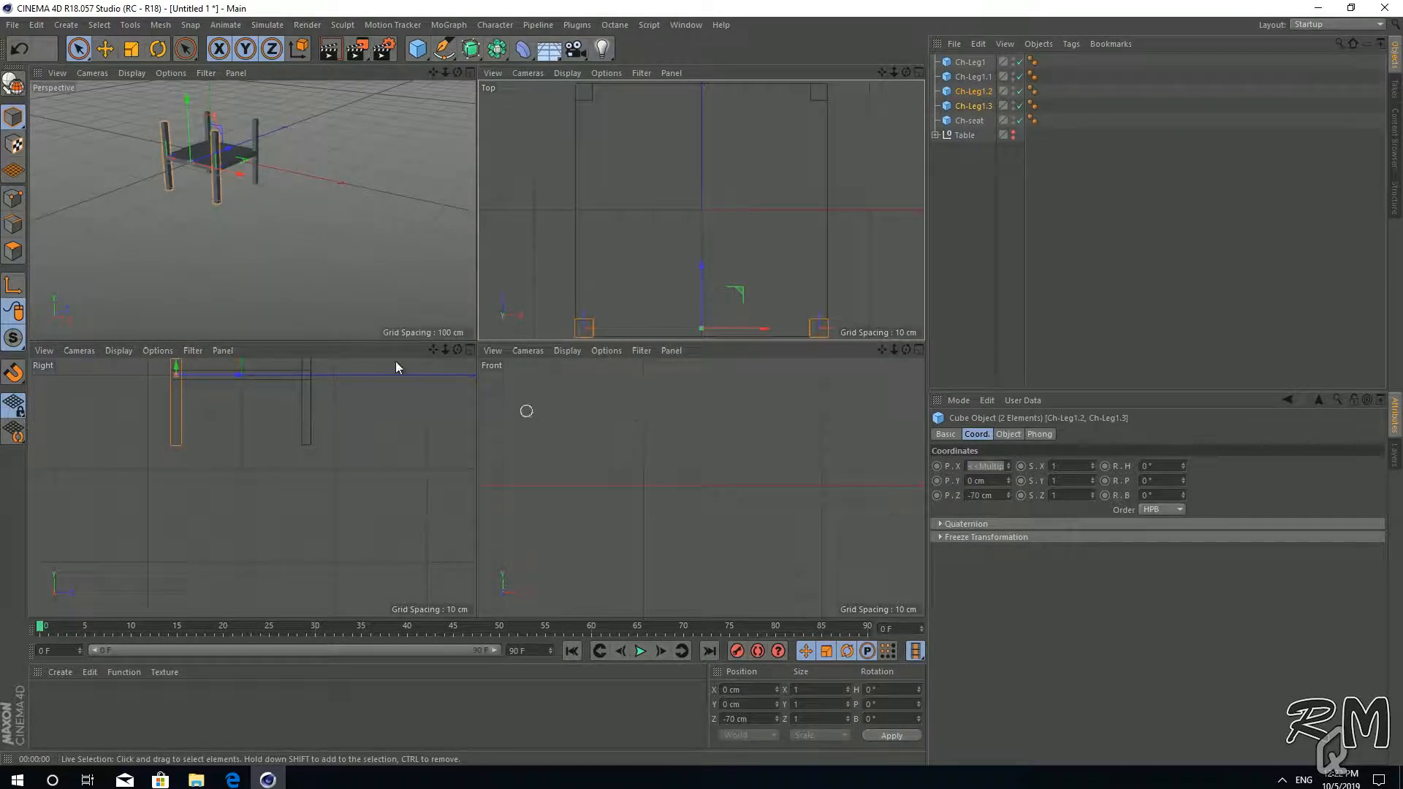
middle_click(337, 264)
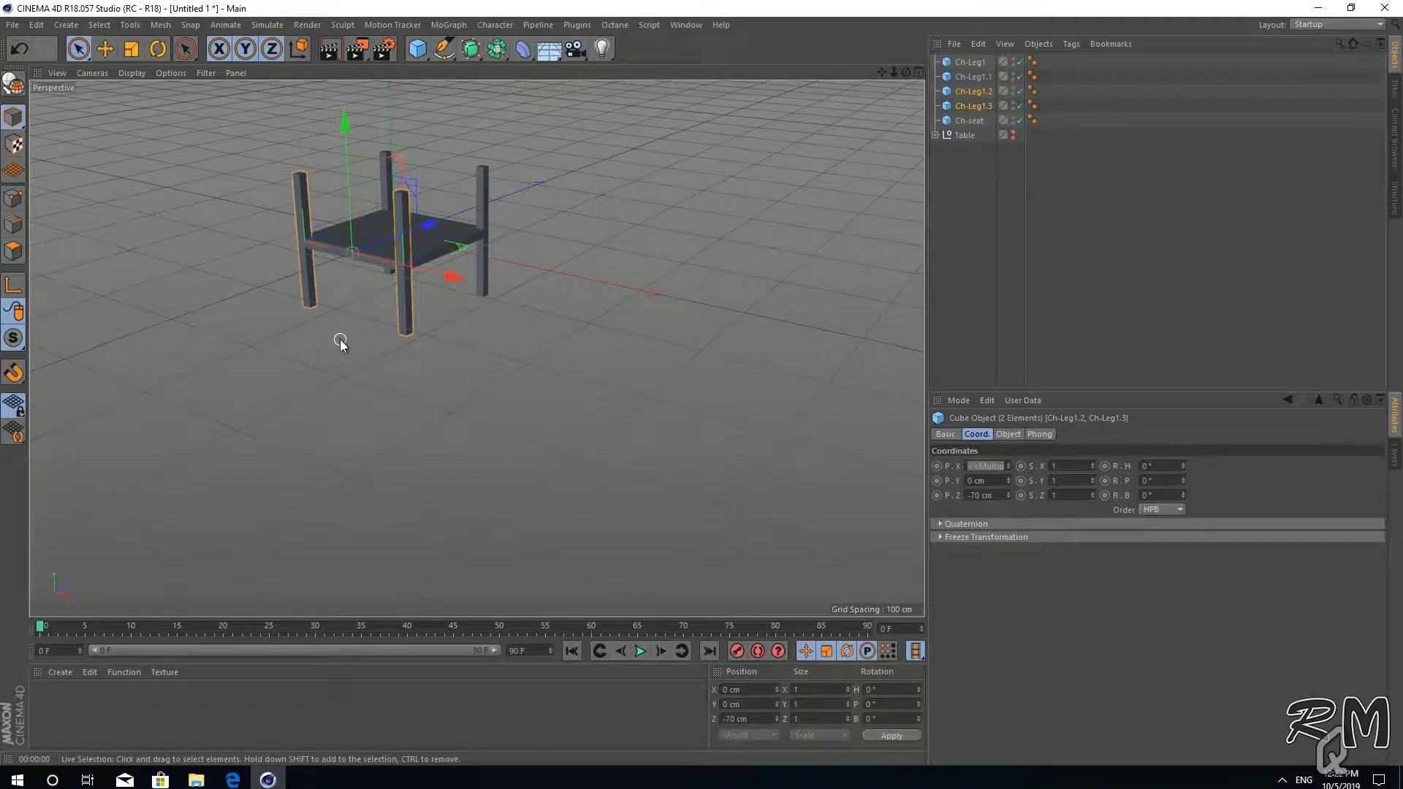
Select all four chair legs and, in the Front view, lower them to a Y position of -75 cm.
click(976, 62)
shift+click(967, 106)
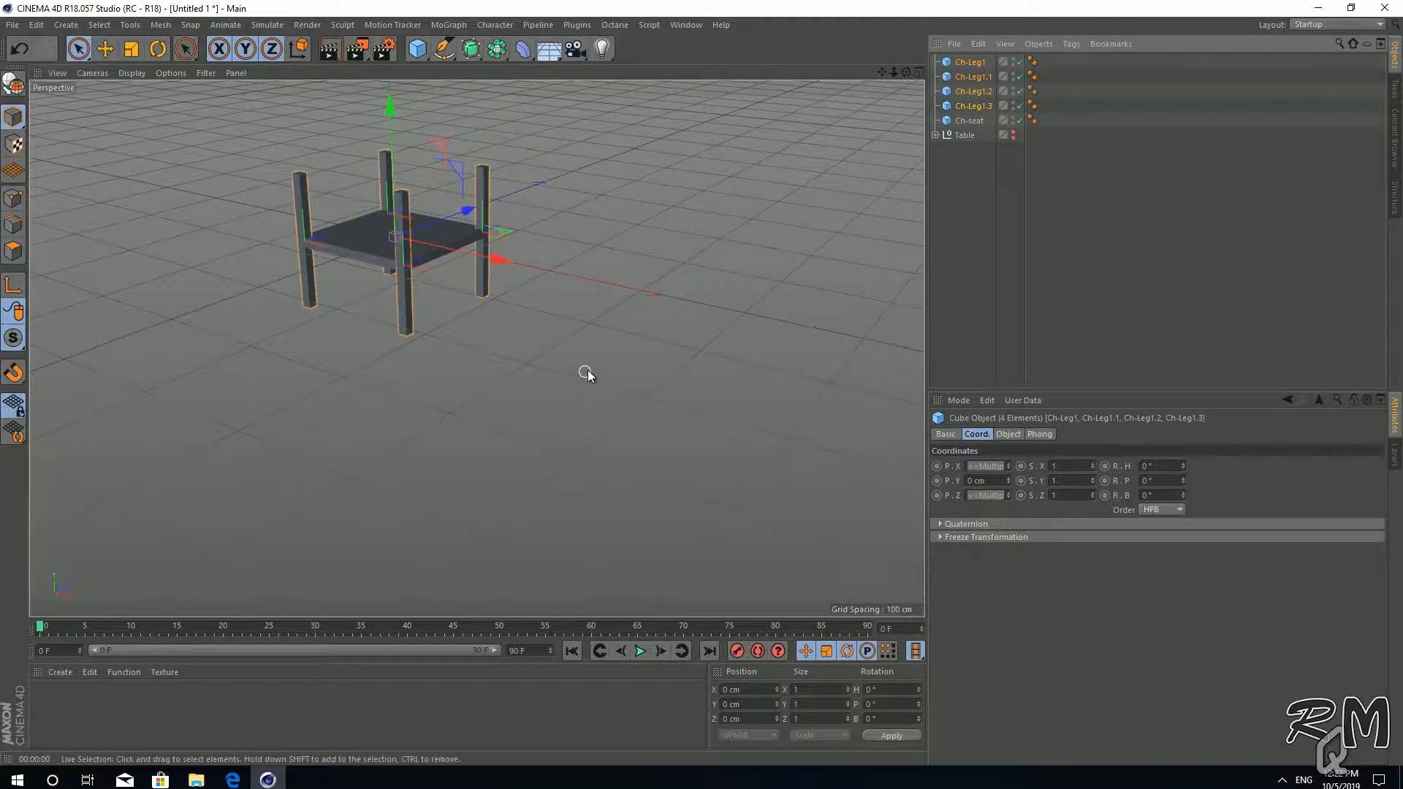
middle_click(611, 388)
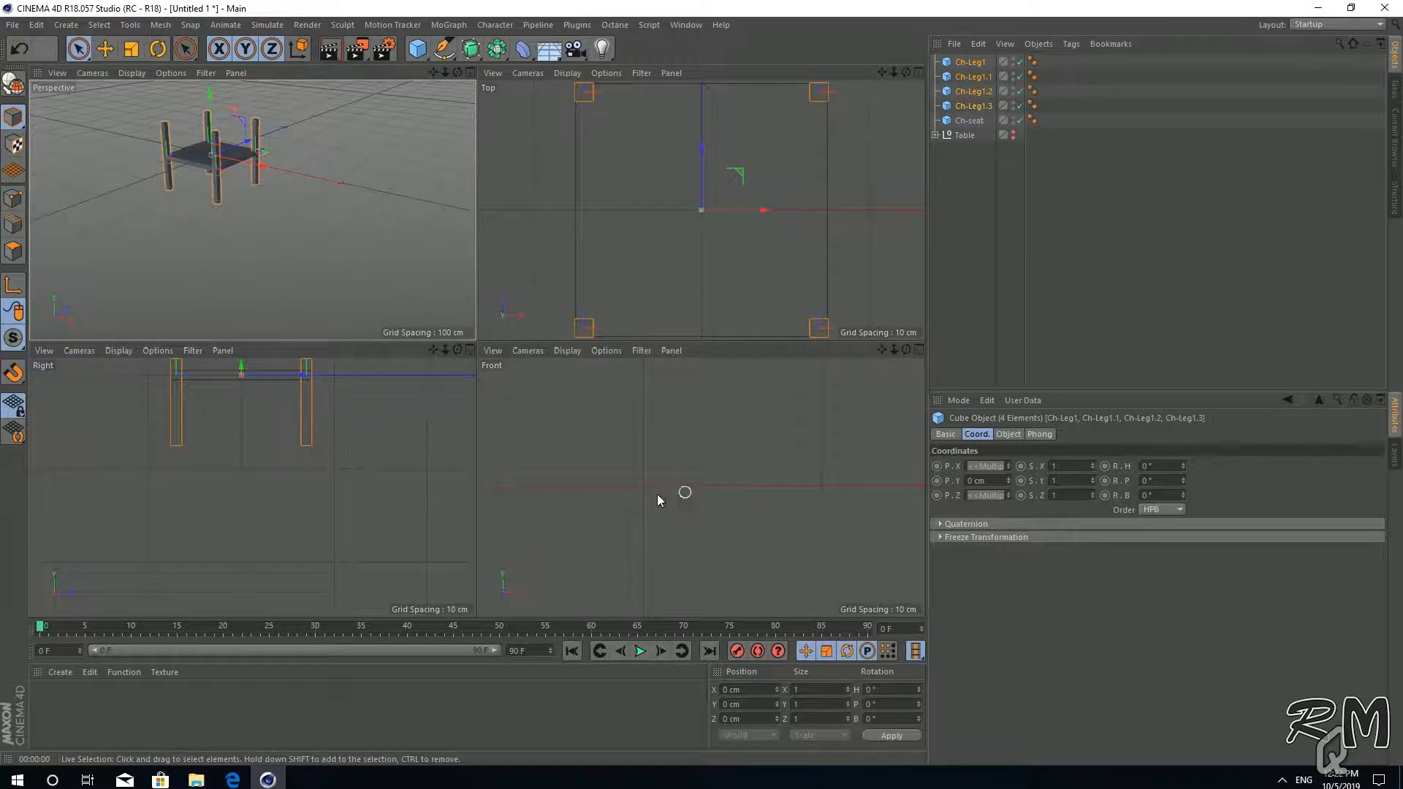
middle_click(688, 482)
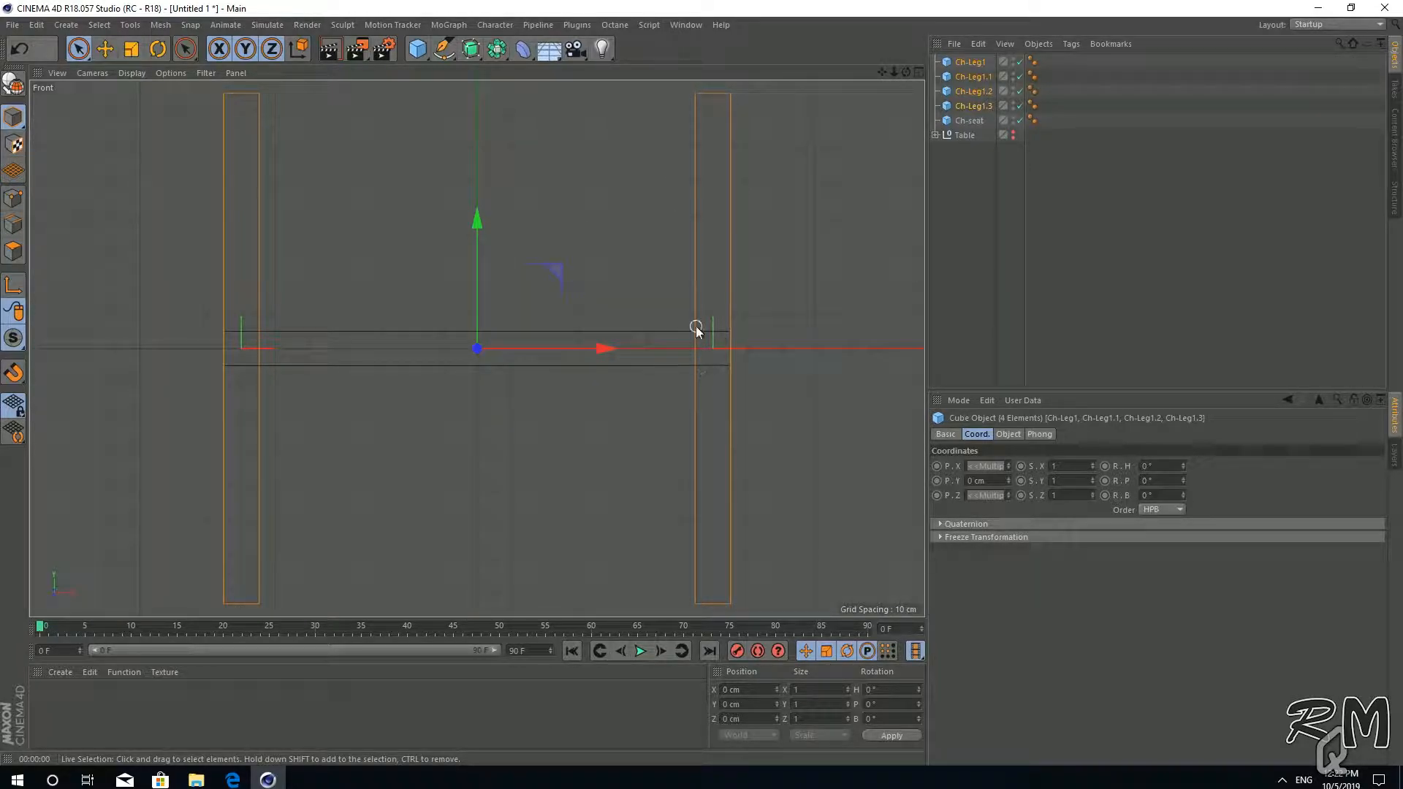
click(991, 481)
text(150)
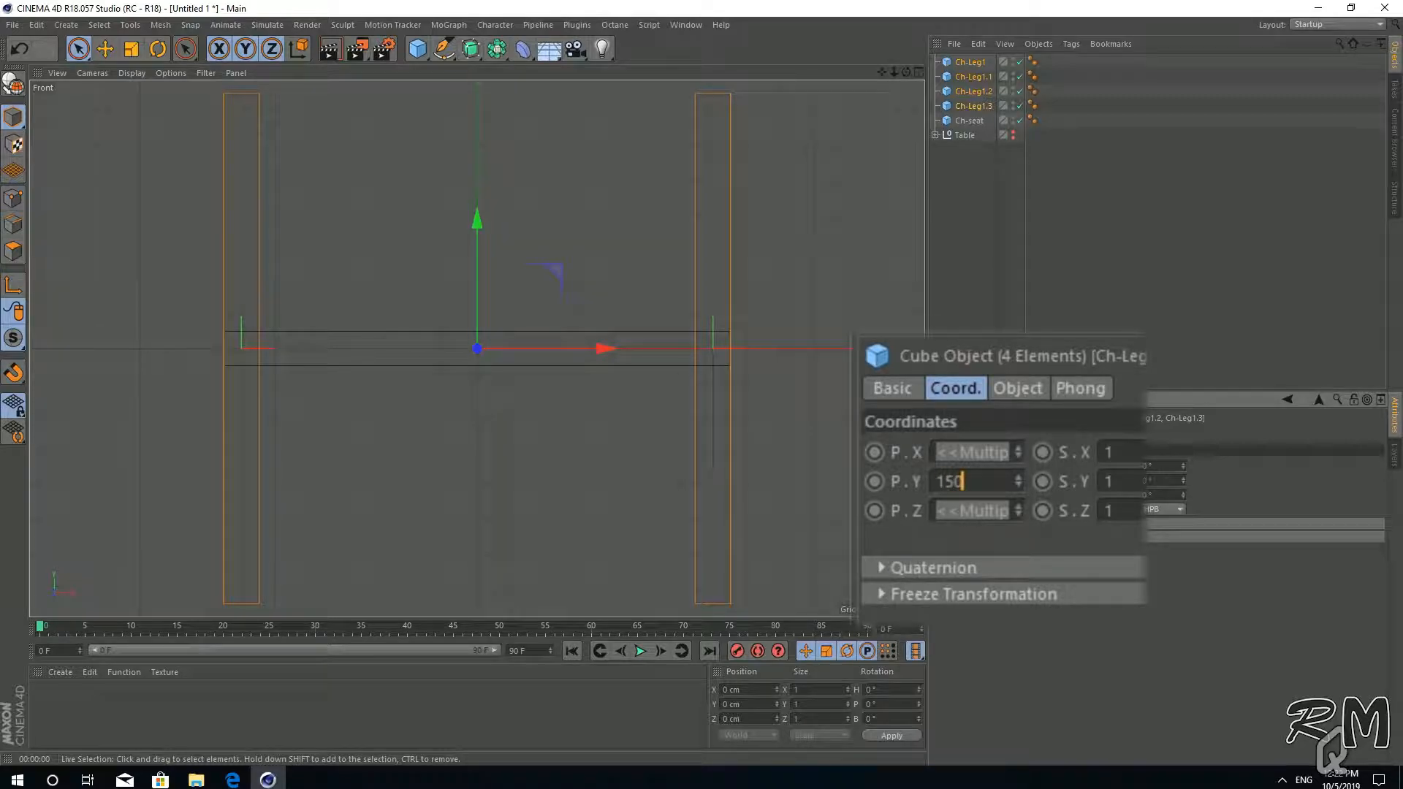
key(BackSpace)
key(BackSpace)
key(BackSpace)
text(-150)
key(Return)
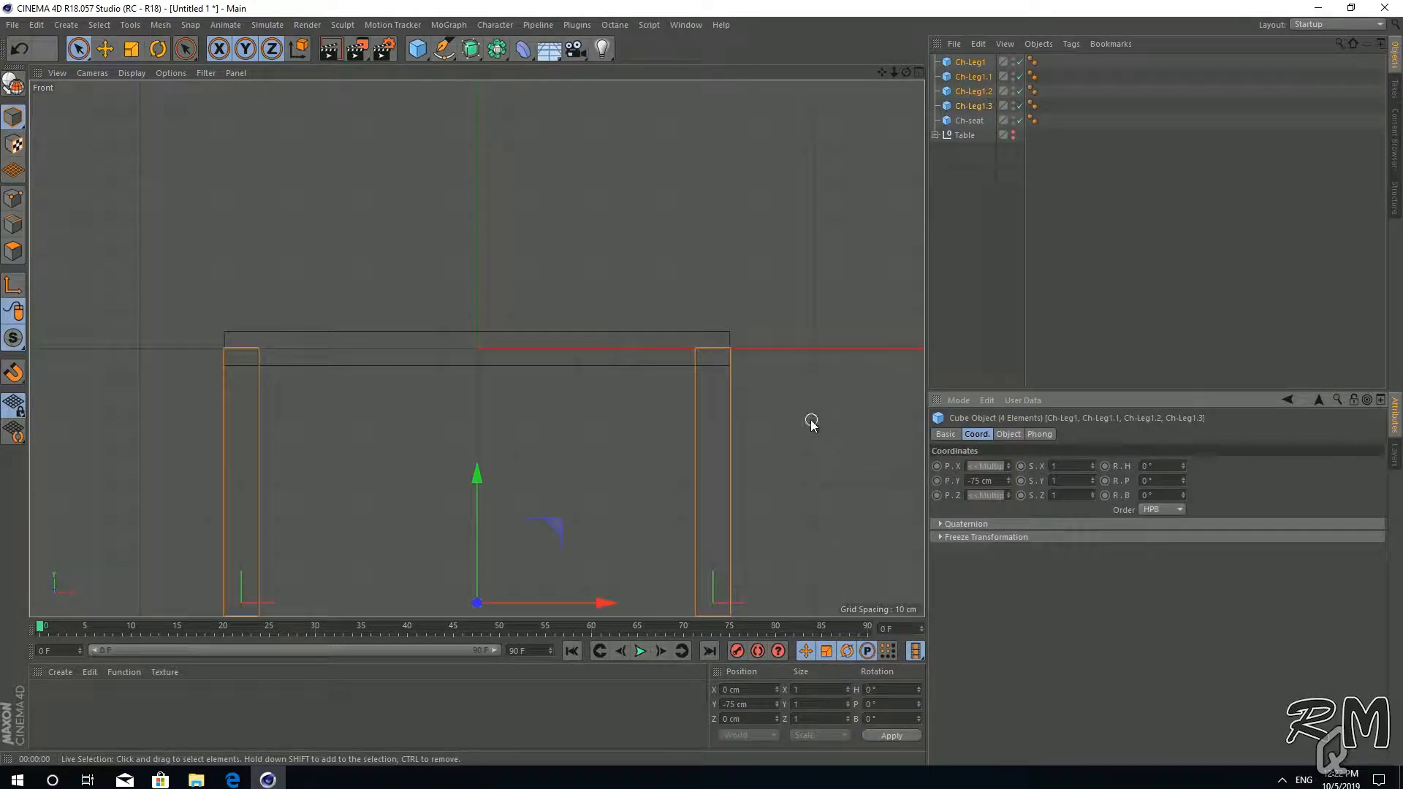
Subtract 5 cm from the four legs' Y position so their tops meet the seat's underside at -80 cm.
scroll(714, 351, up, 5)
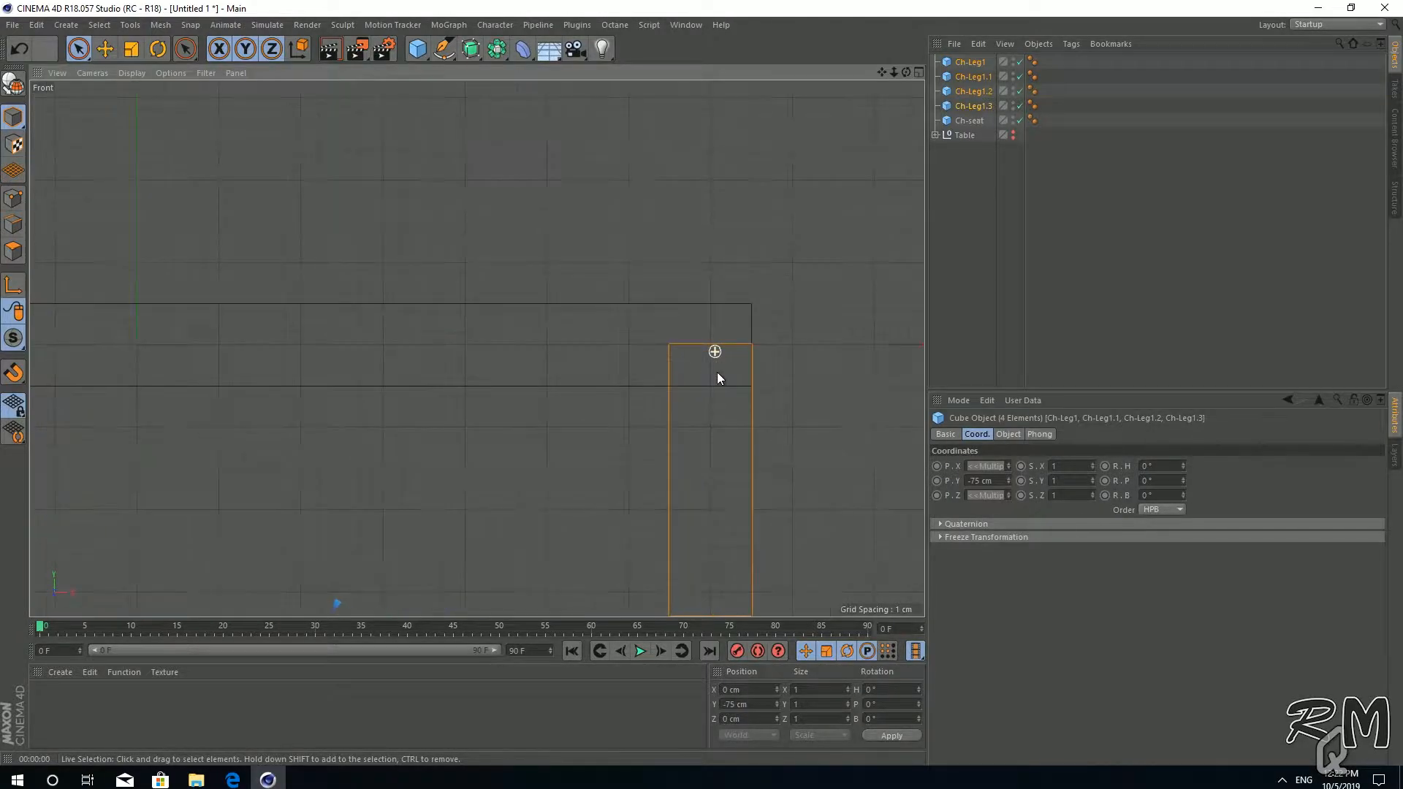
click(995, 481)
text(-5)
key(Return)
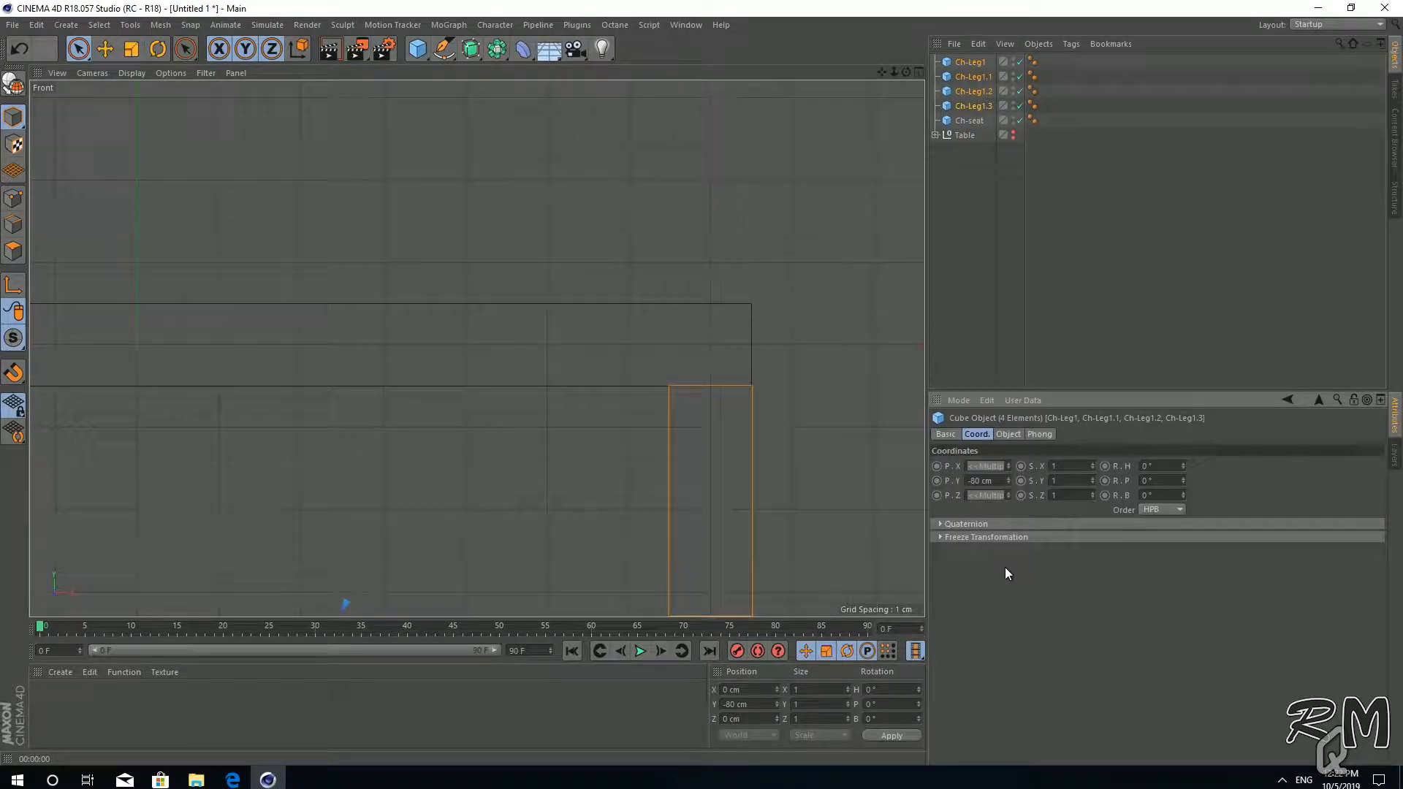
key(o)
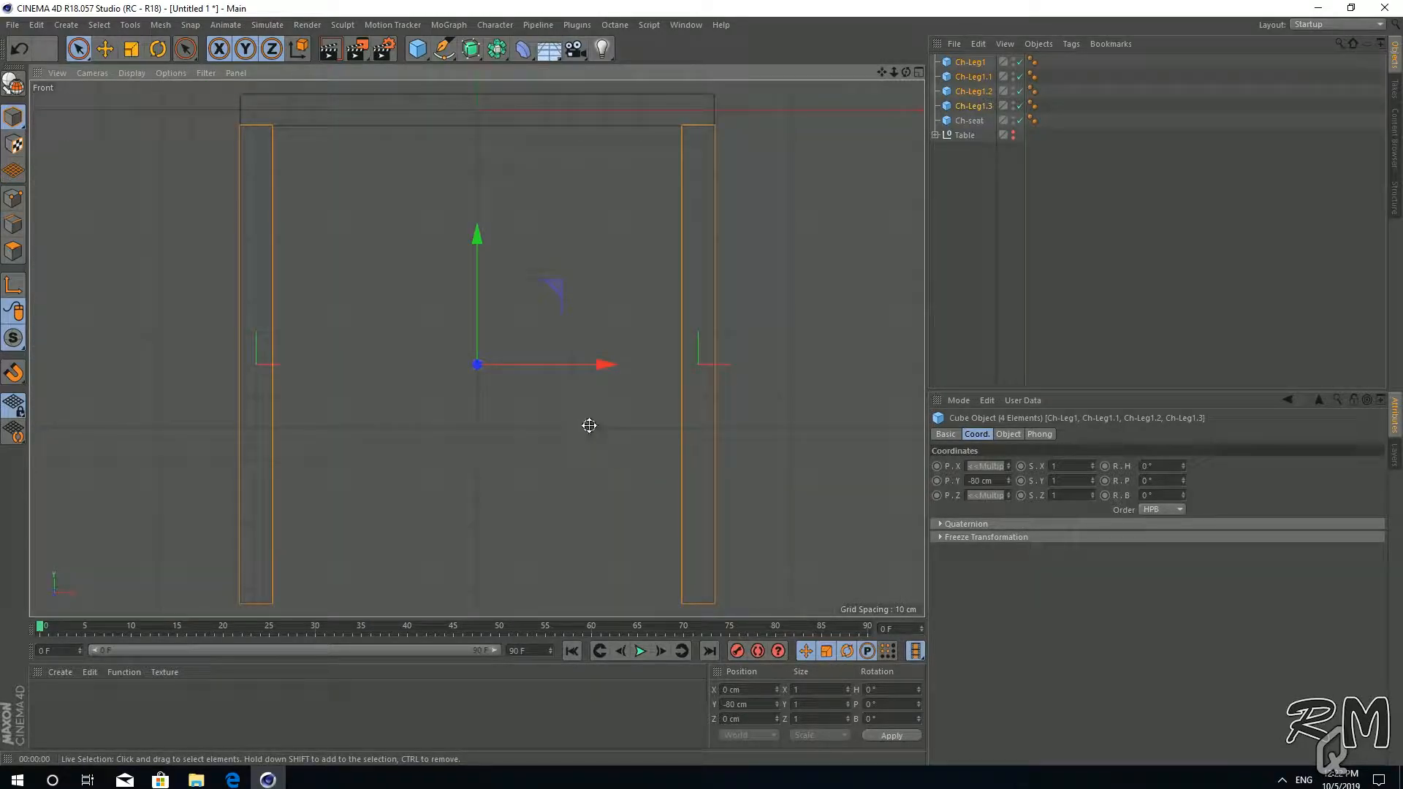
middle_click(586, 425)
middle_click(369, 307)
scroll(431, 304, up, 6)
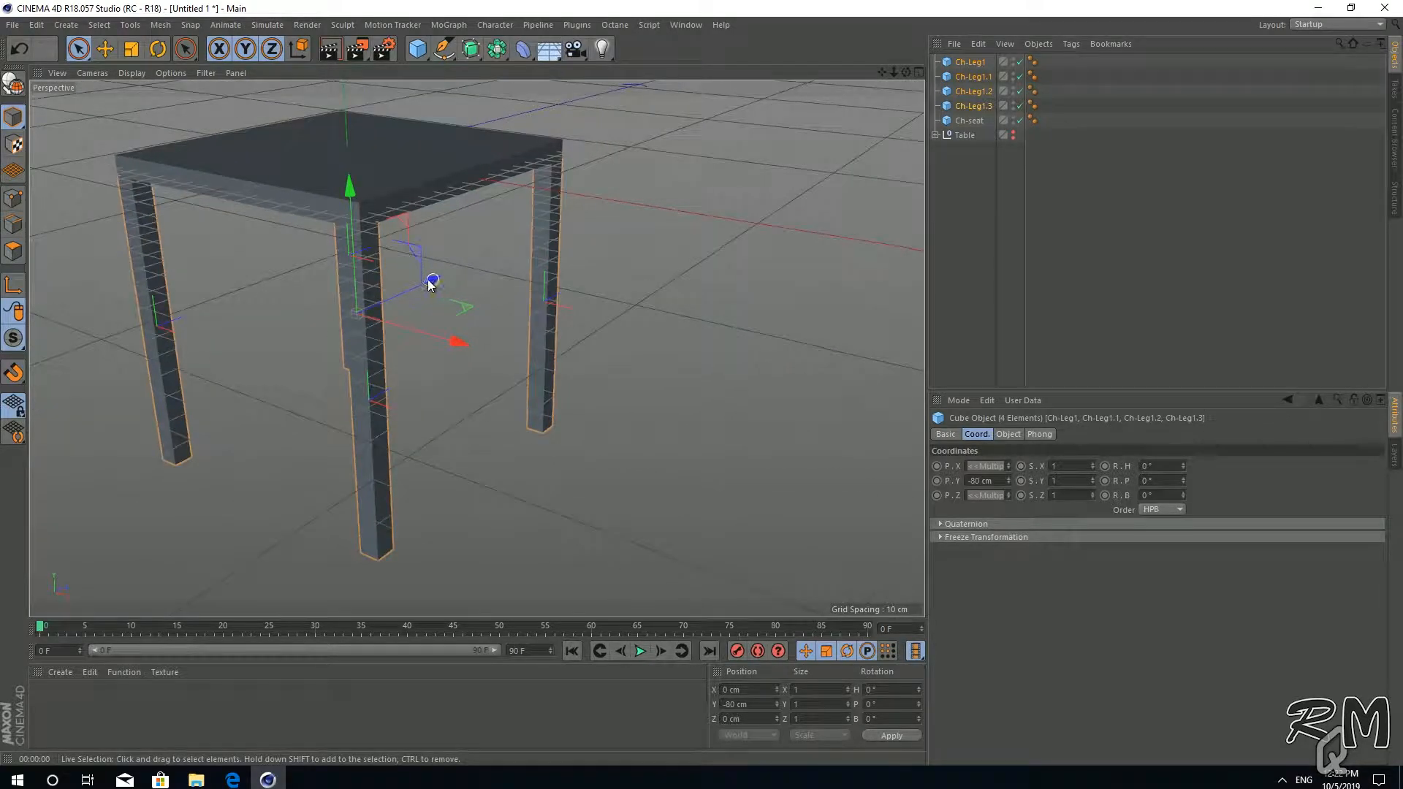
alt+drag(501, 373, 665, 326)
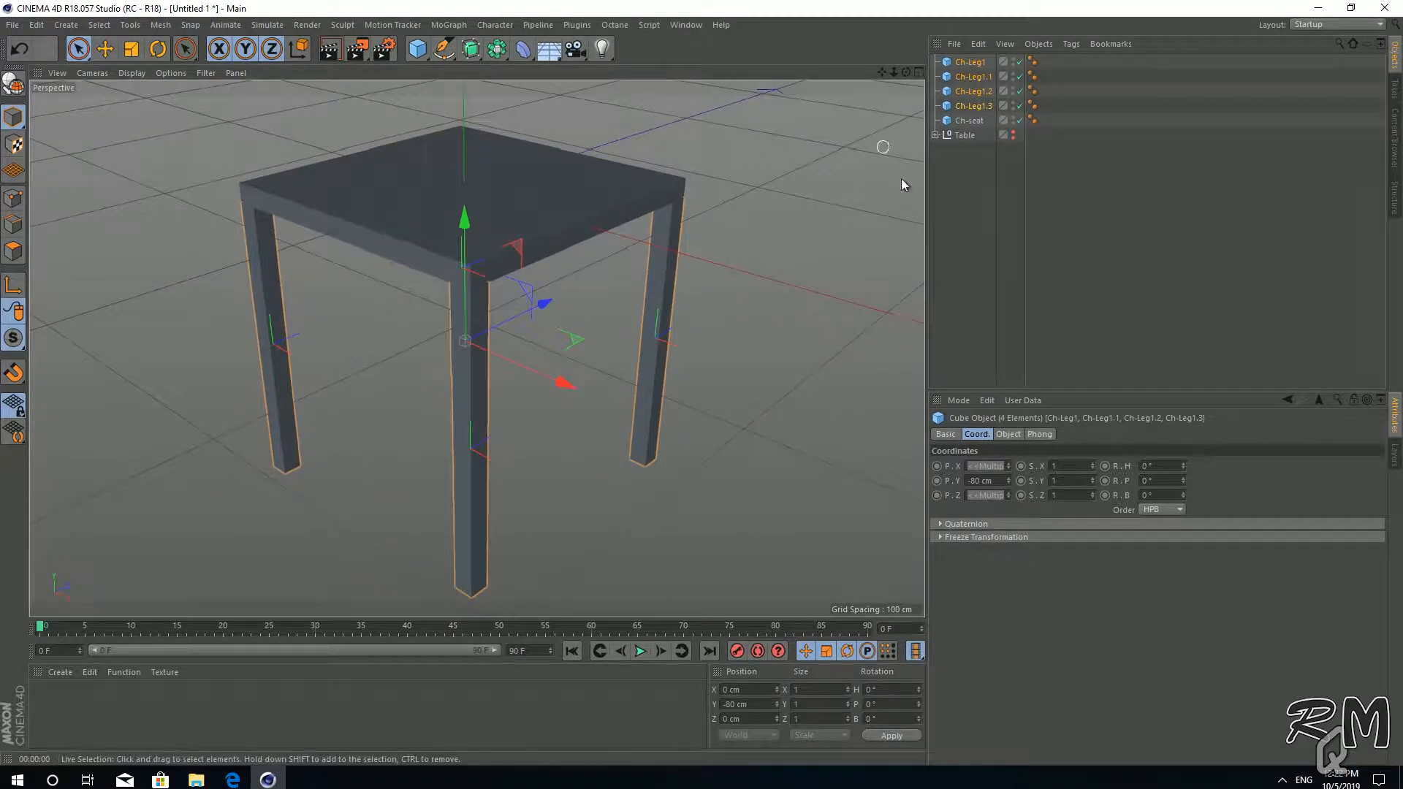
Make a copy of Ch-seat rotated 90° in pitch to stand upright as the chair's backrest.
click(971, 122)
scroll(651, 344, down, 3)
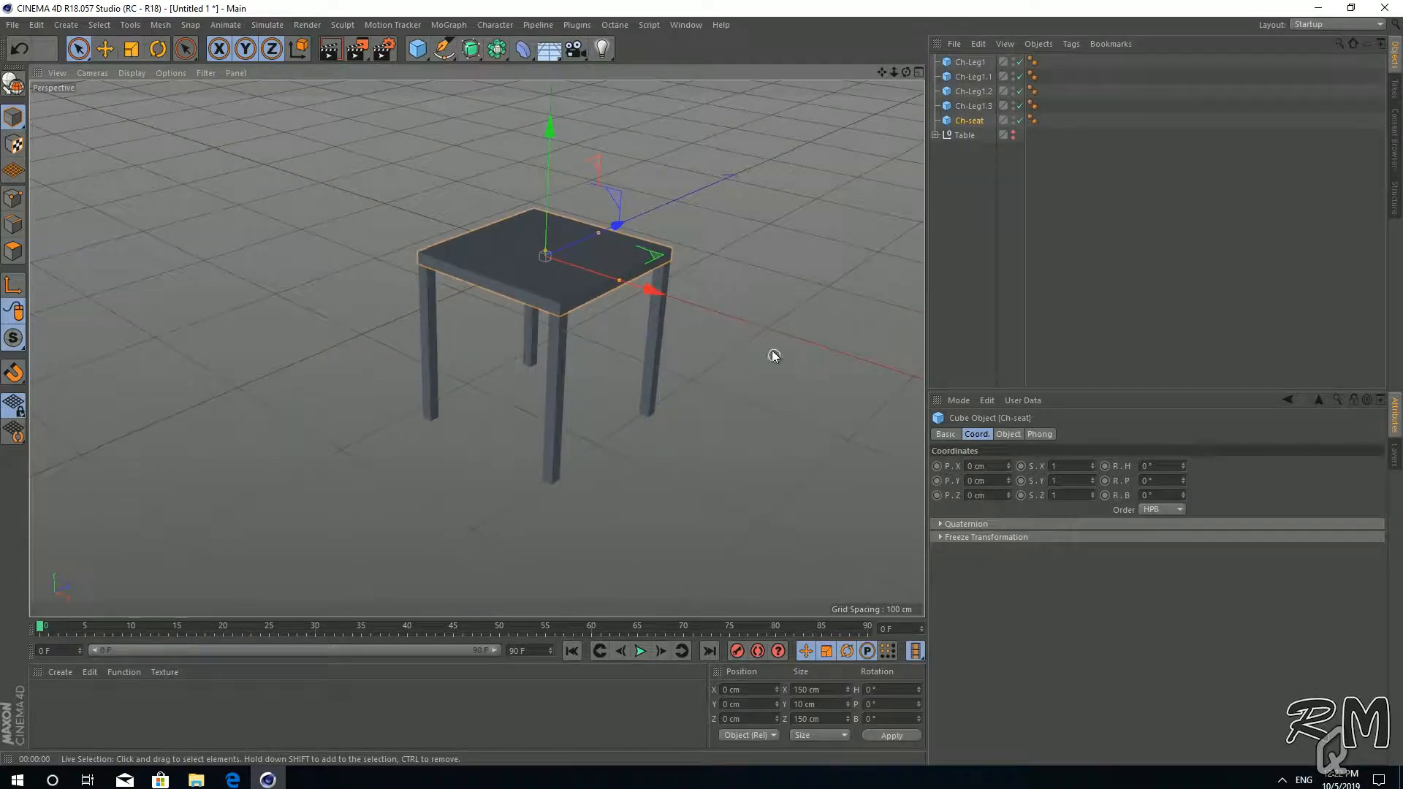
alt+drag(774, 360, 344, 219)
click(155, 50)
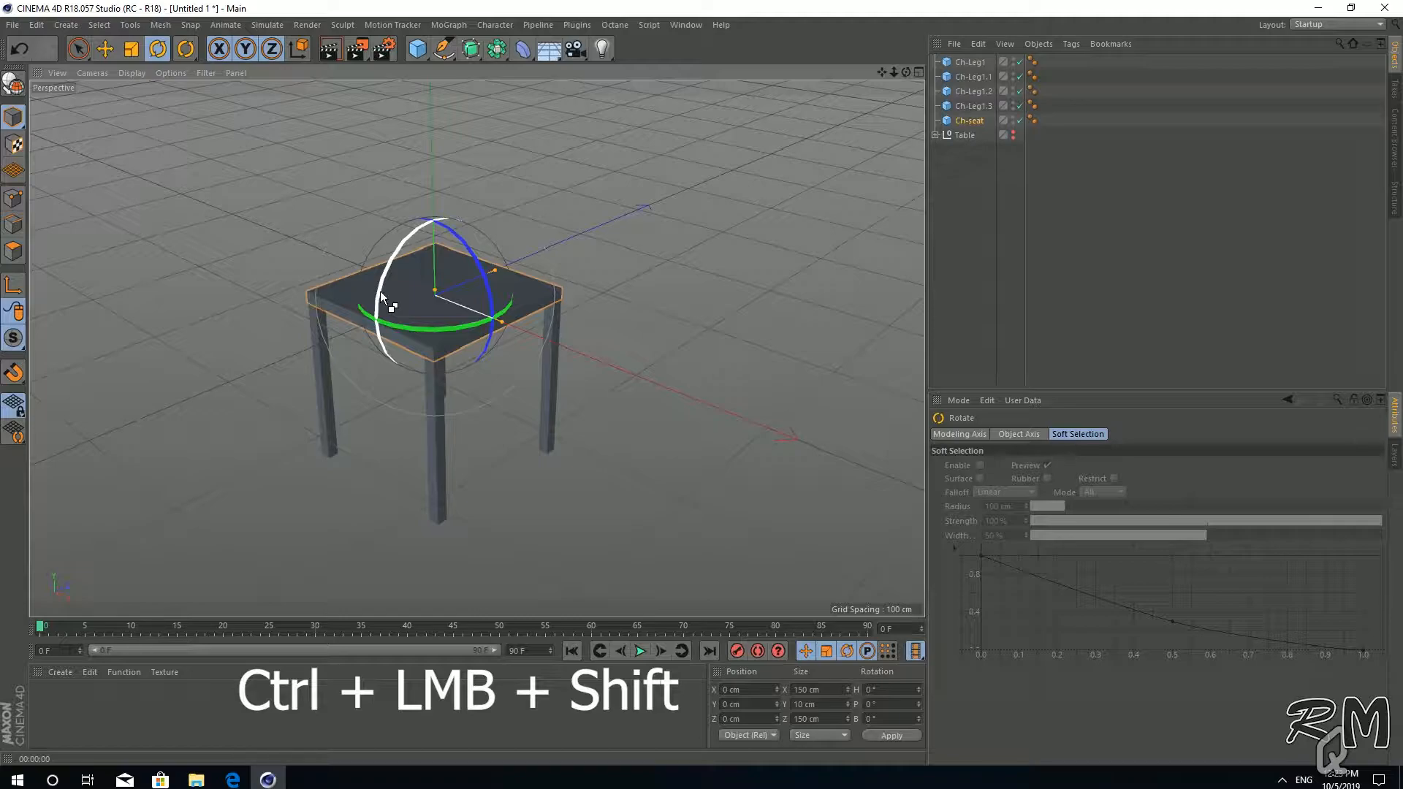
ctrl+shift+drag(380, 291, 410, 406)
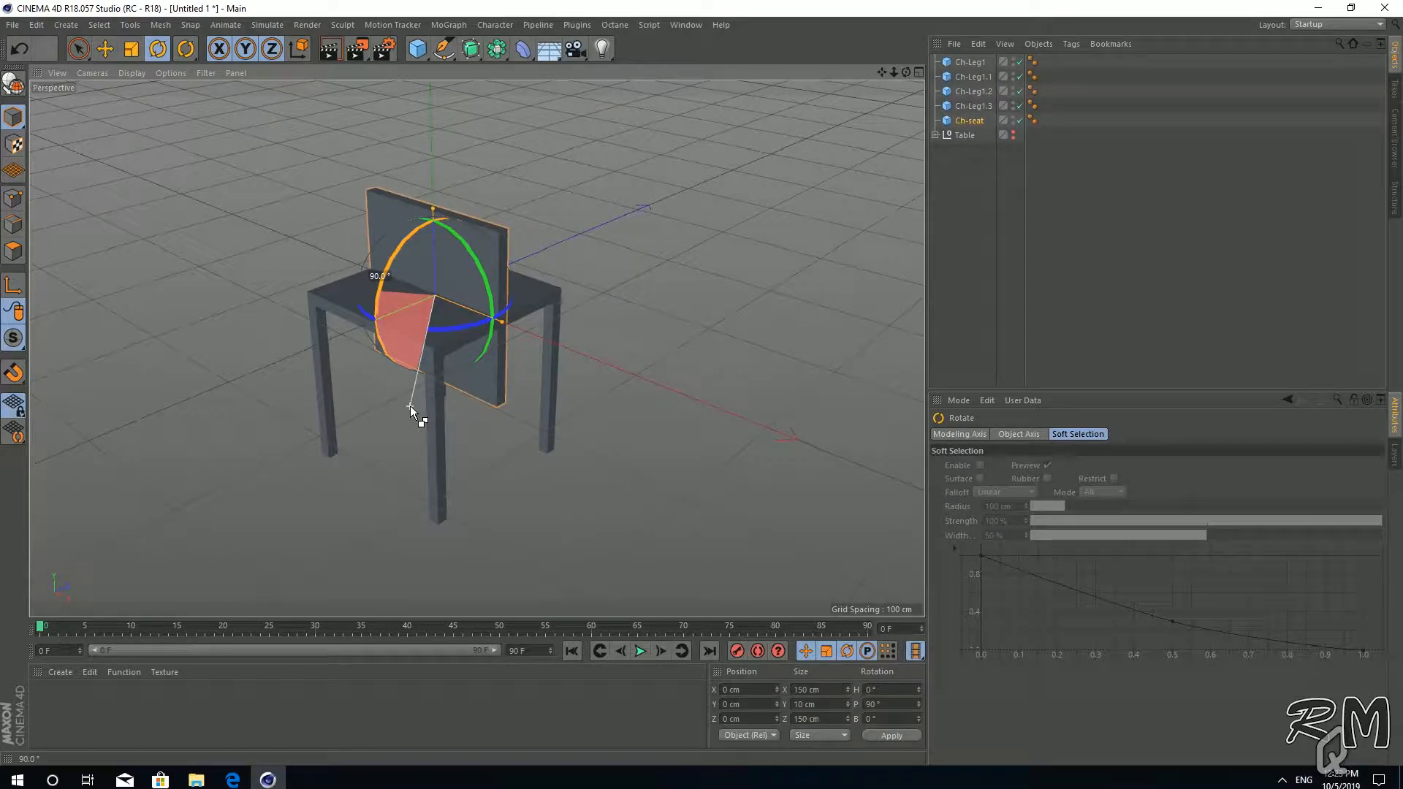
ctrl+shift+drag(410, 406, 410, 405)
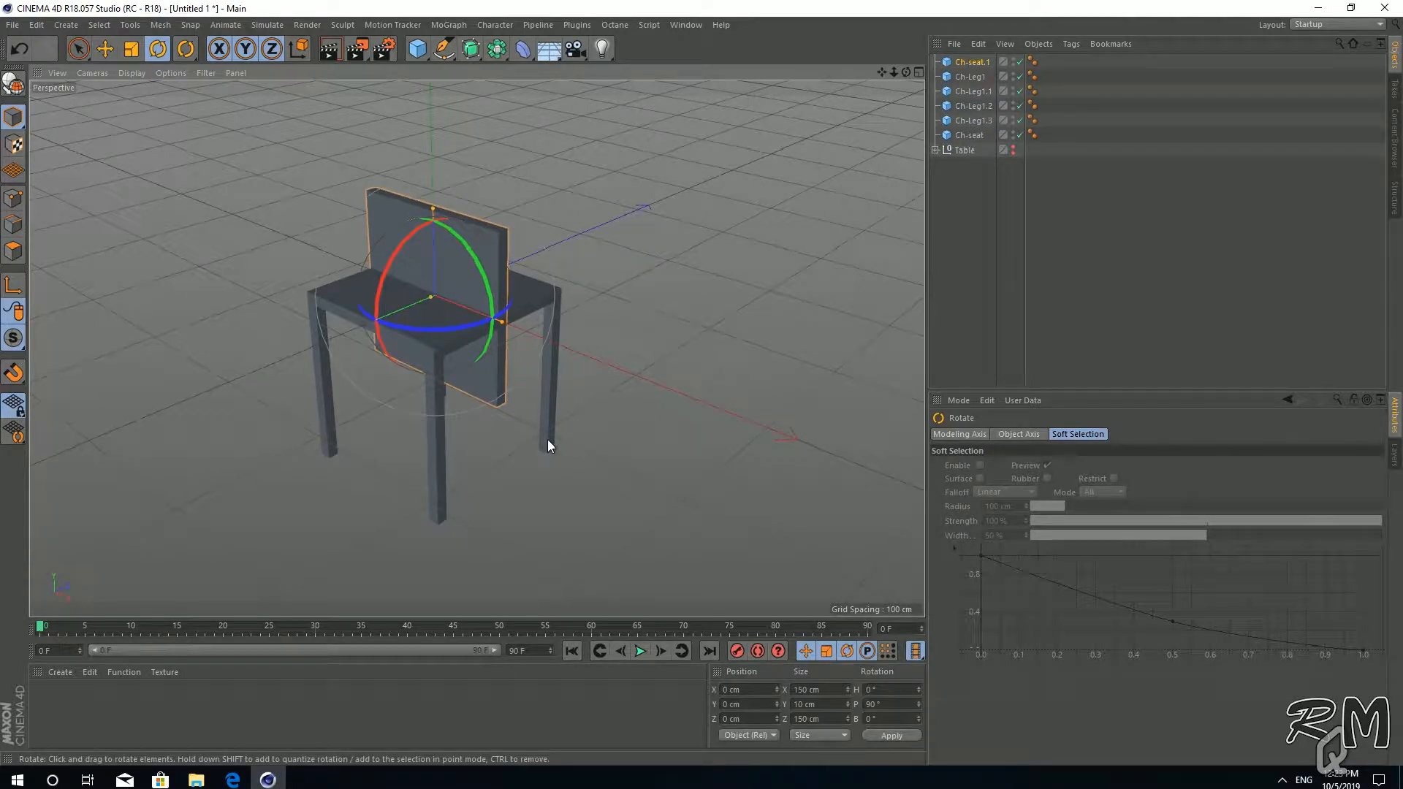
Switch the backrest's handles from the object to the world coordinate system, with Live Selection active.
click(106, 49)
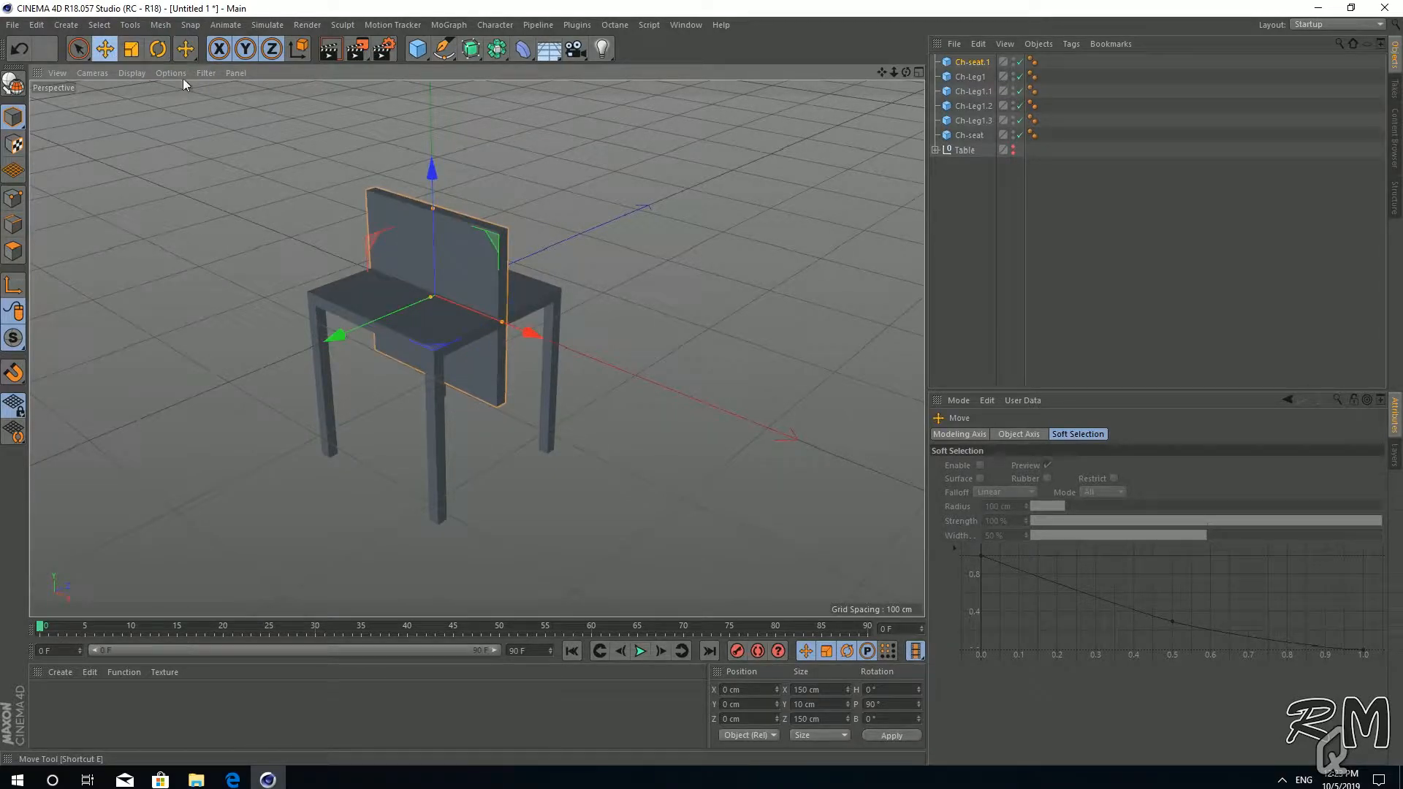
click(78, 49)
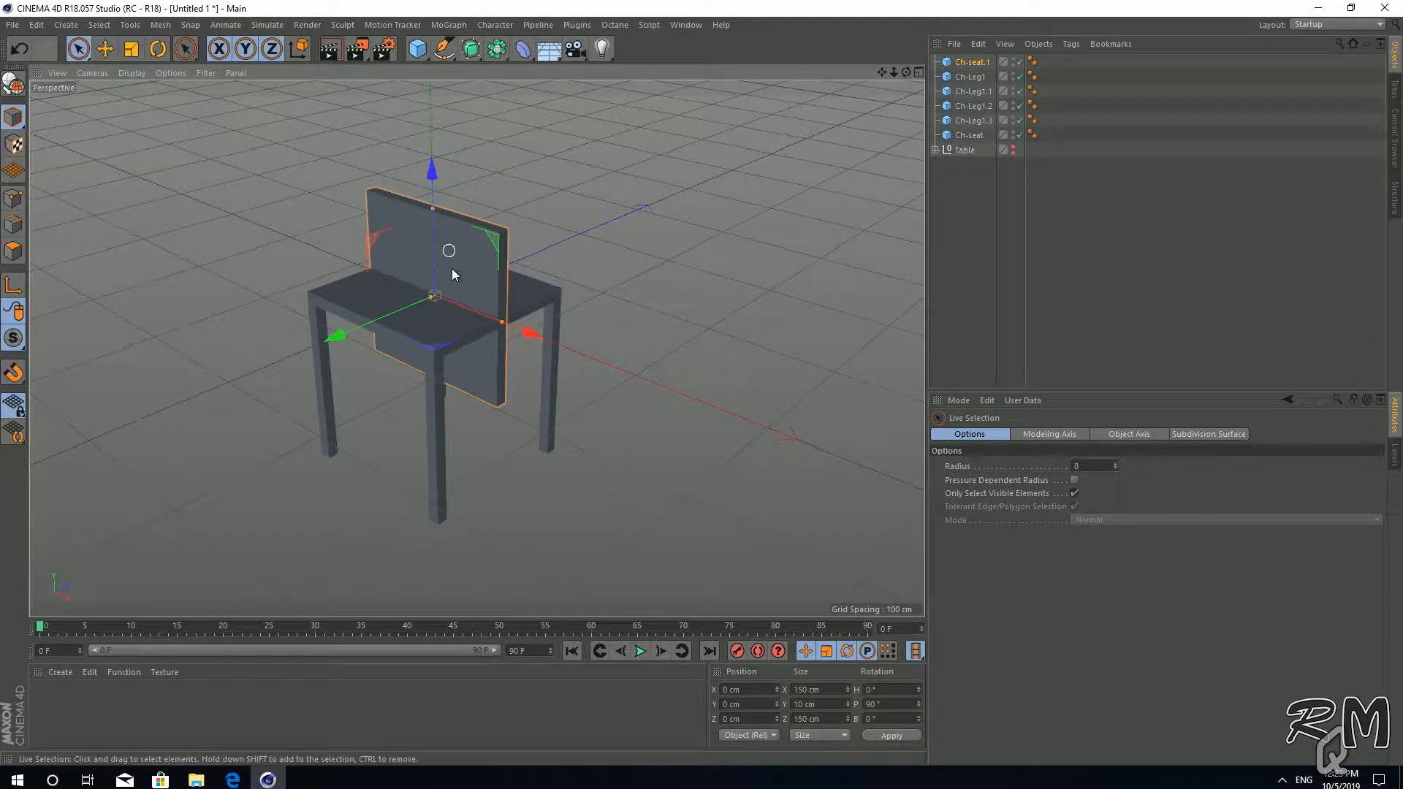
click(301, 51)
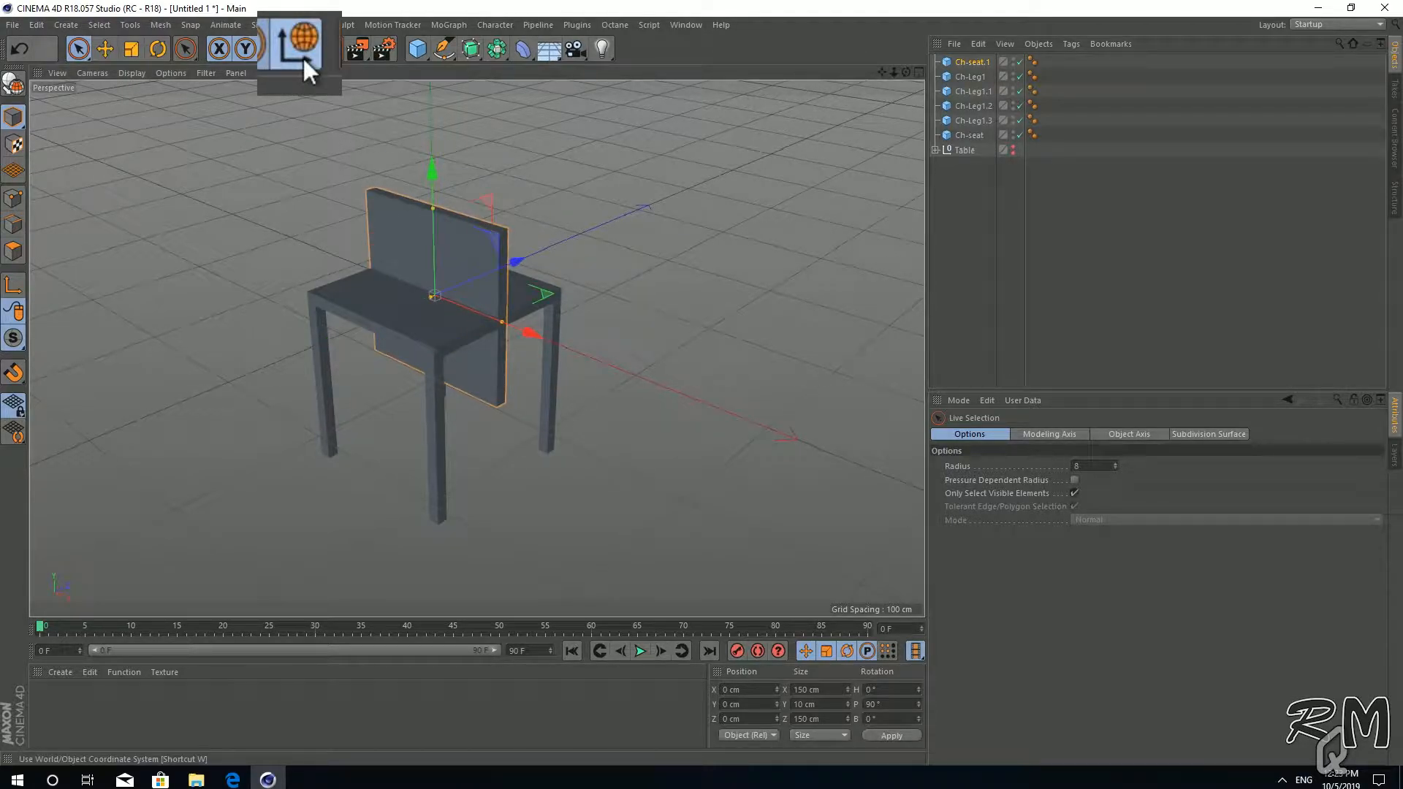
In the Top view, centre the backrest Ch-seat.1 on the seat's rear edge by setting its Z position to 150/2.
middle_click(589, 363)
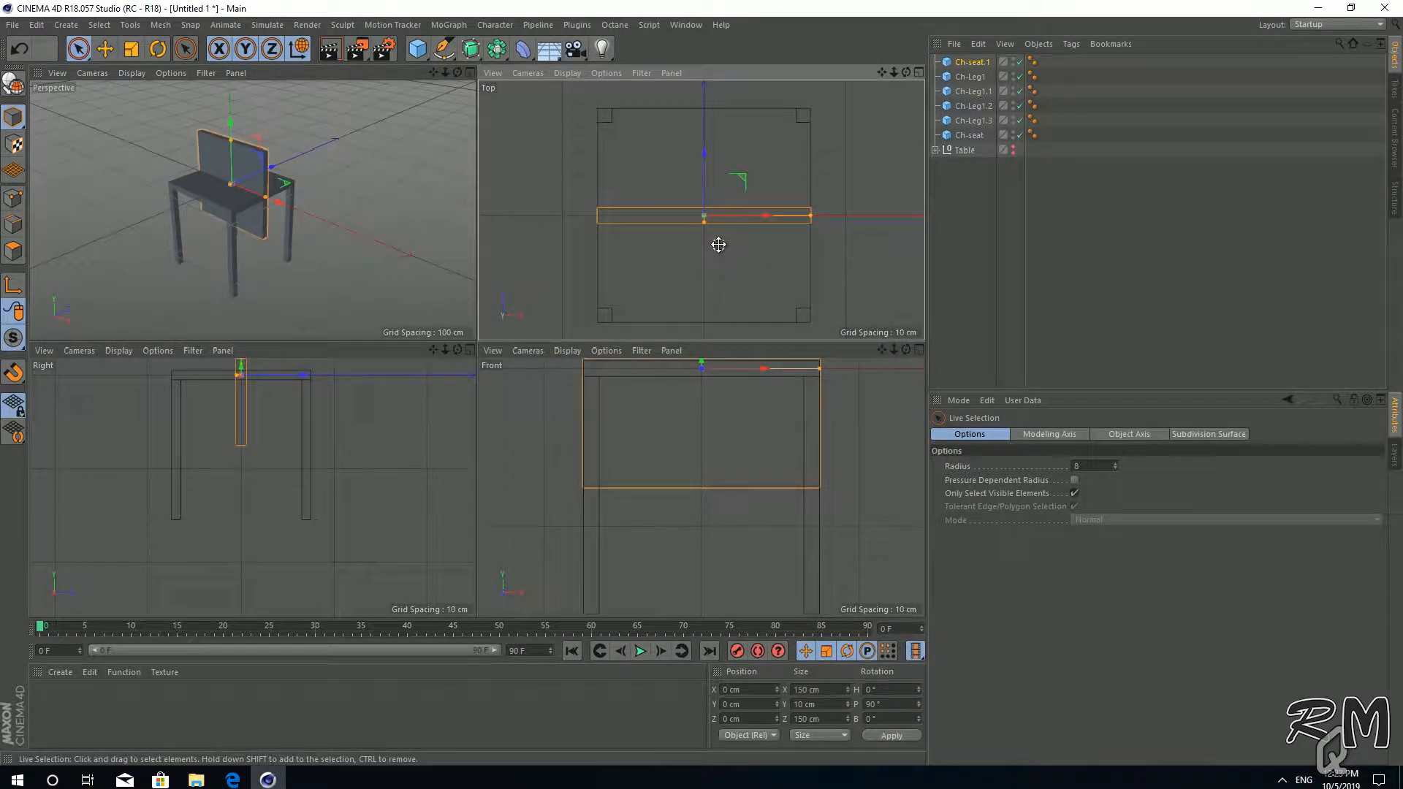
middle_click(715, 247)
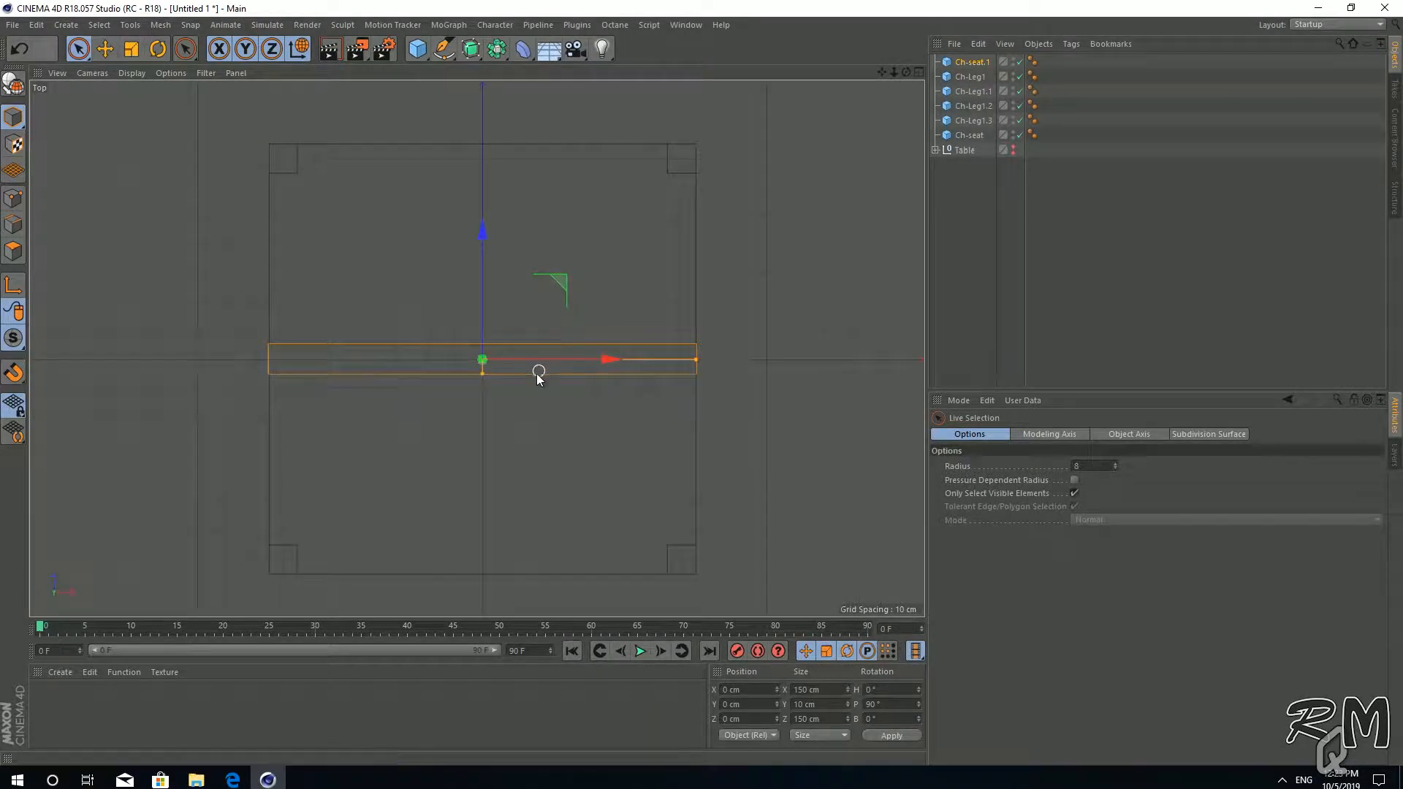
click(969, 62)
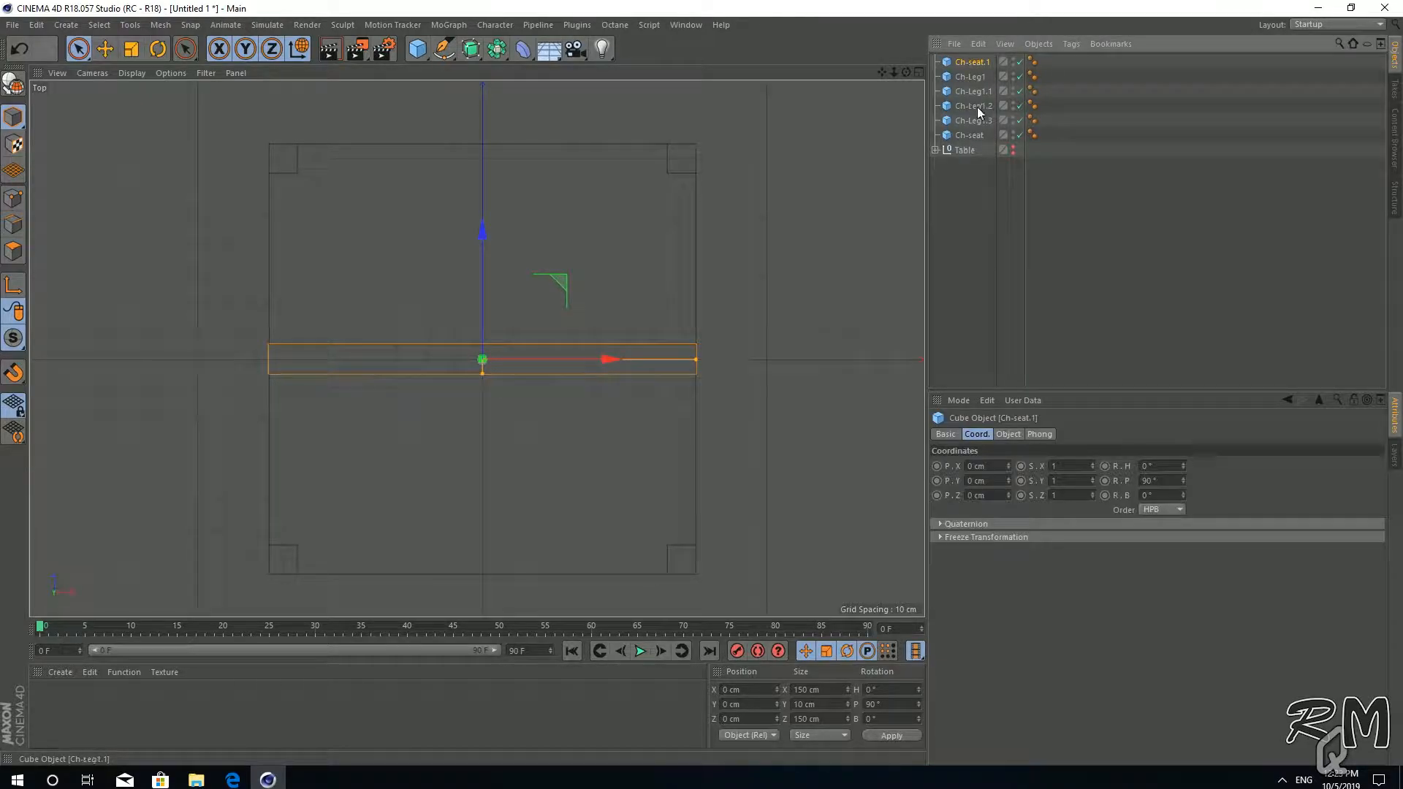
click(992, 495)
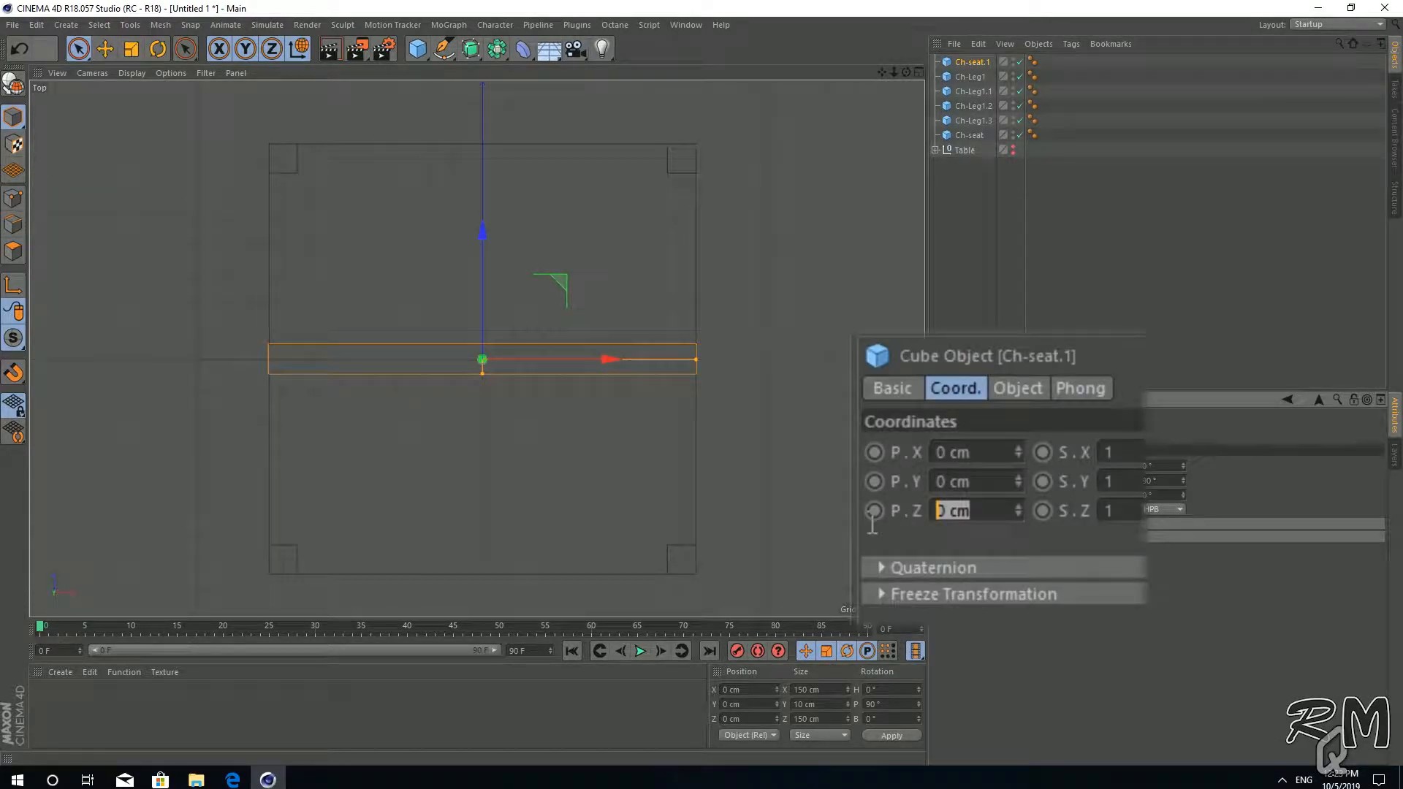
text(150/2)
key(Return)
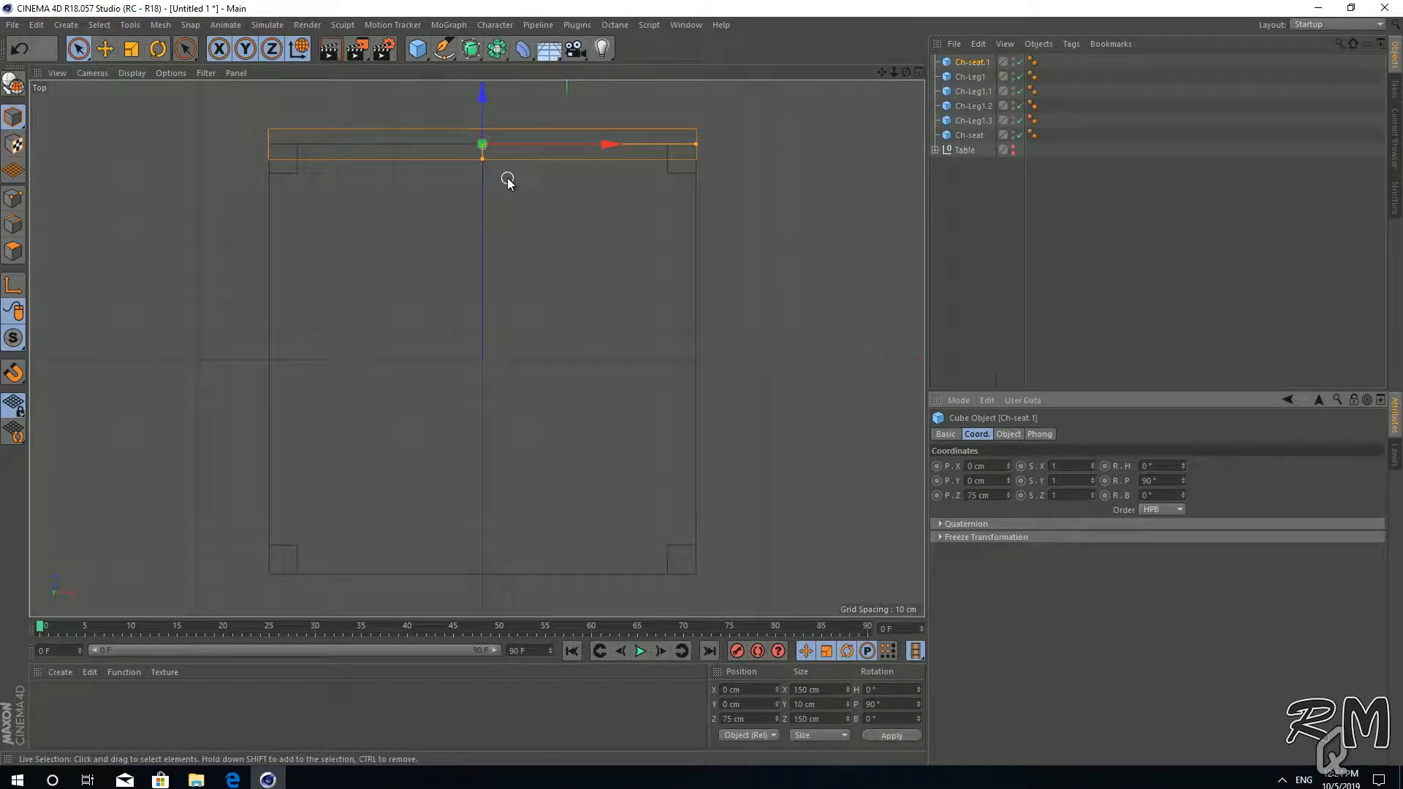
Subtract 10/2 from the backrest's Z position to bring it flush with the seat's rear edge at 70 cm.
alt+middle_drag(508, 179, 507, 213)
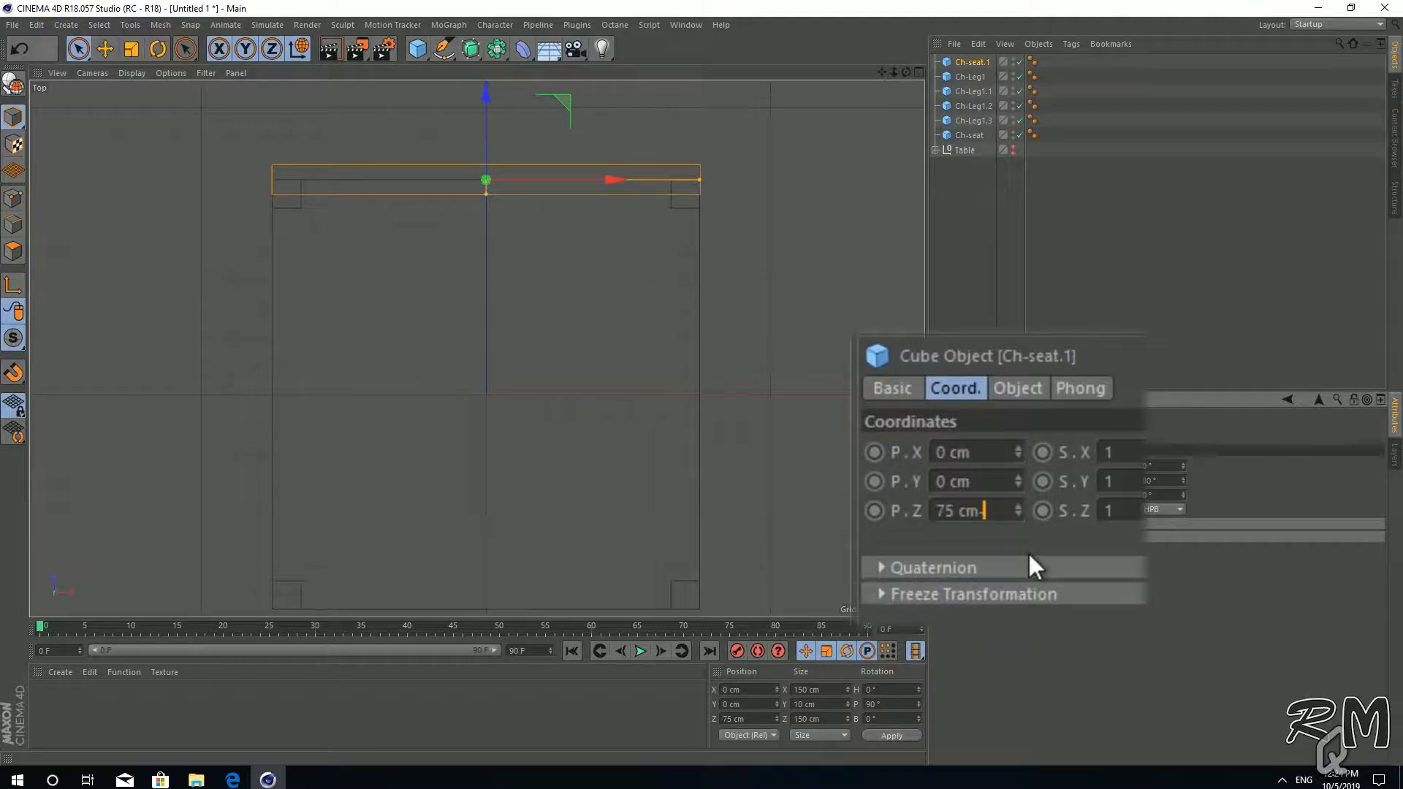
text(-10/2)
key(Return)
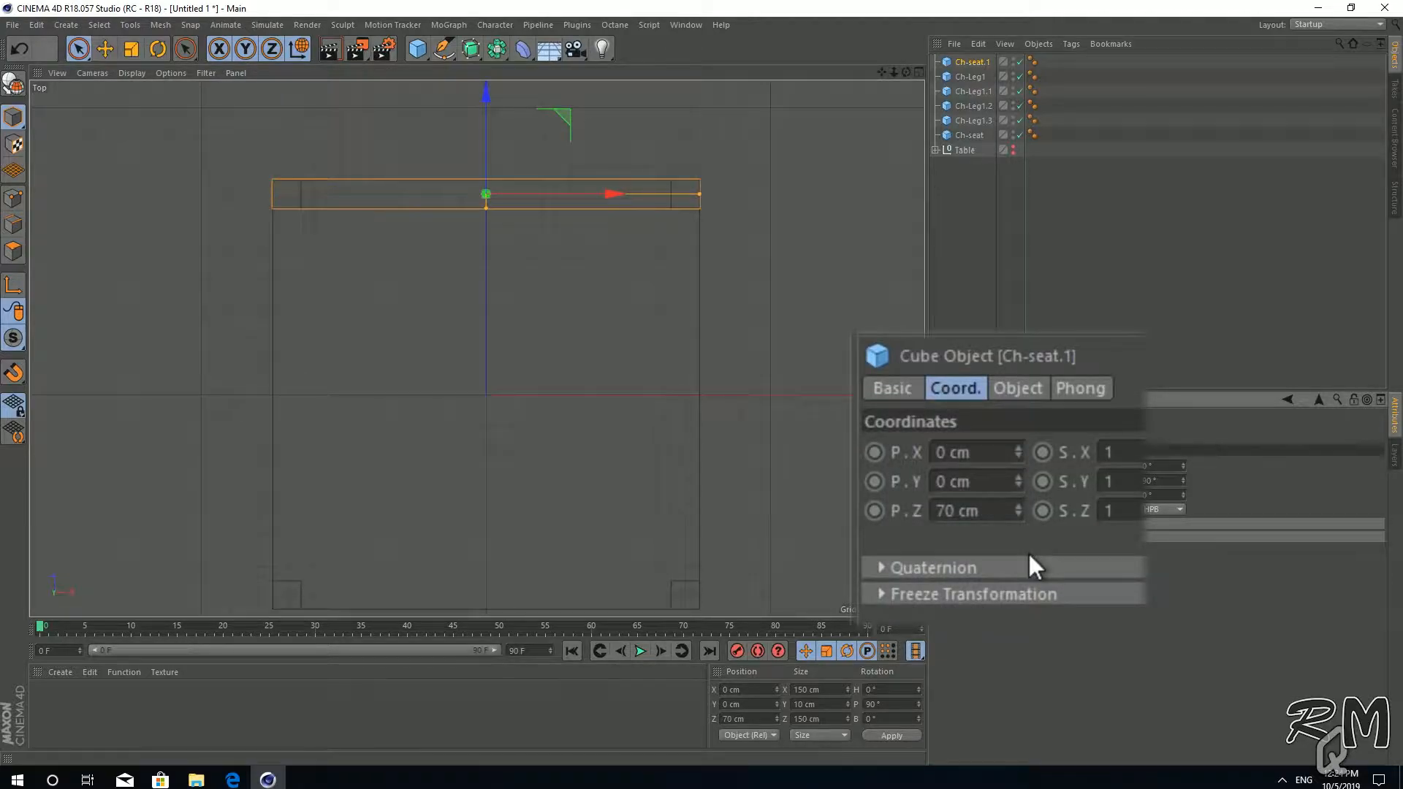
middle_click(619, 380)
middle_click(376, 329)
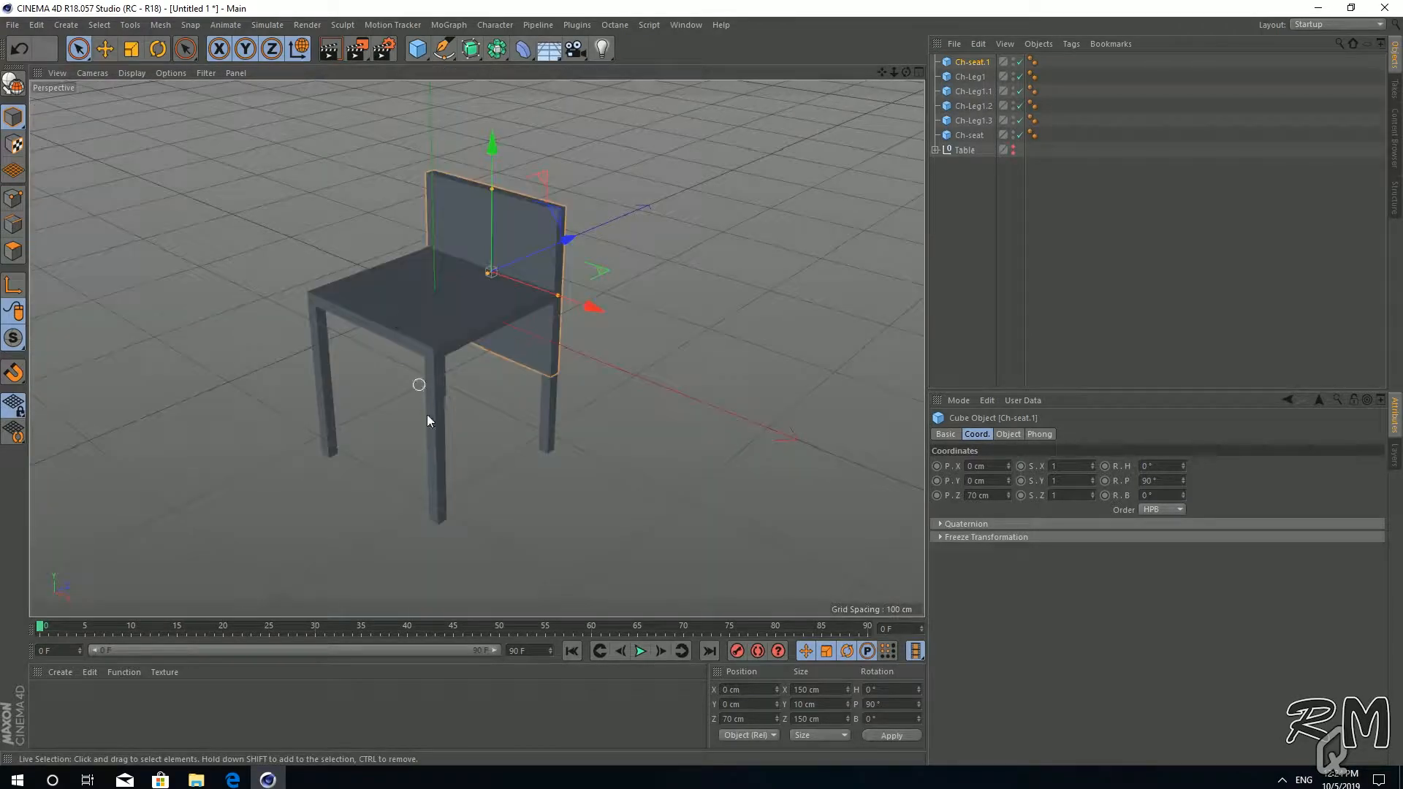
In the Right view, raise the backrest Ch-seat.1 onto the seat's top surface by setting its Y position to 75+5, or 80 cm.
middle_click(619, 472)
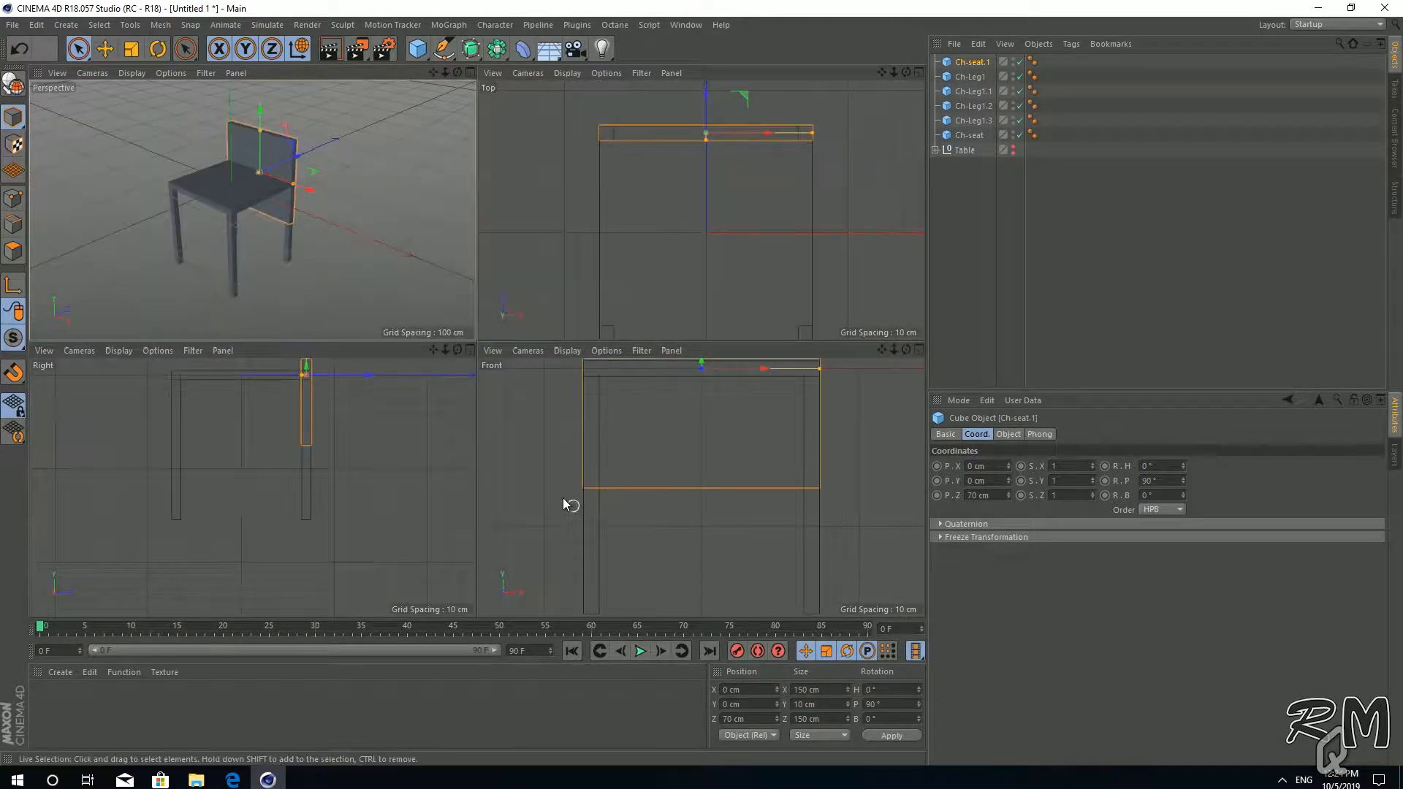
middle_click(352, 445)
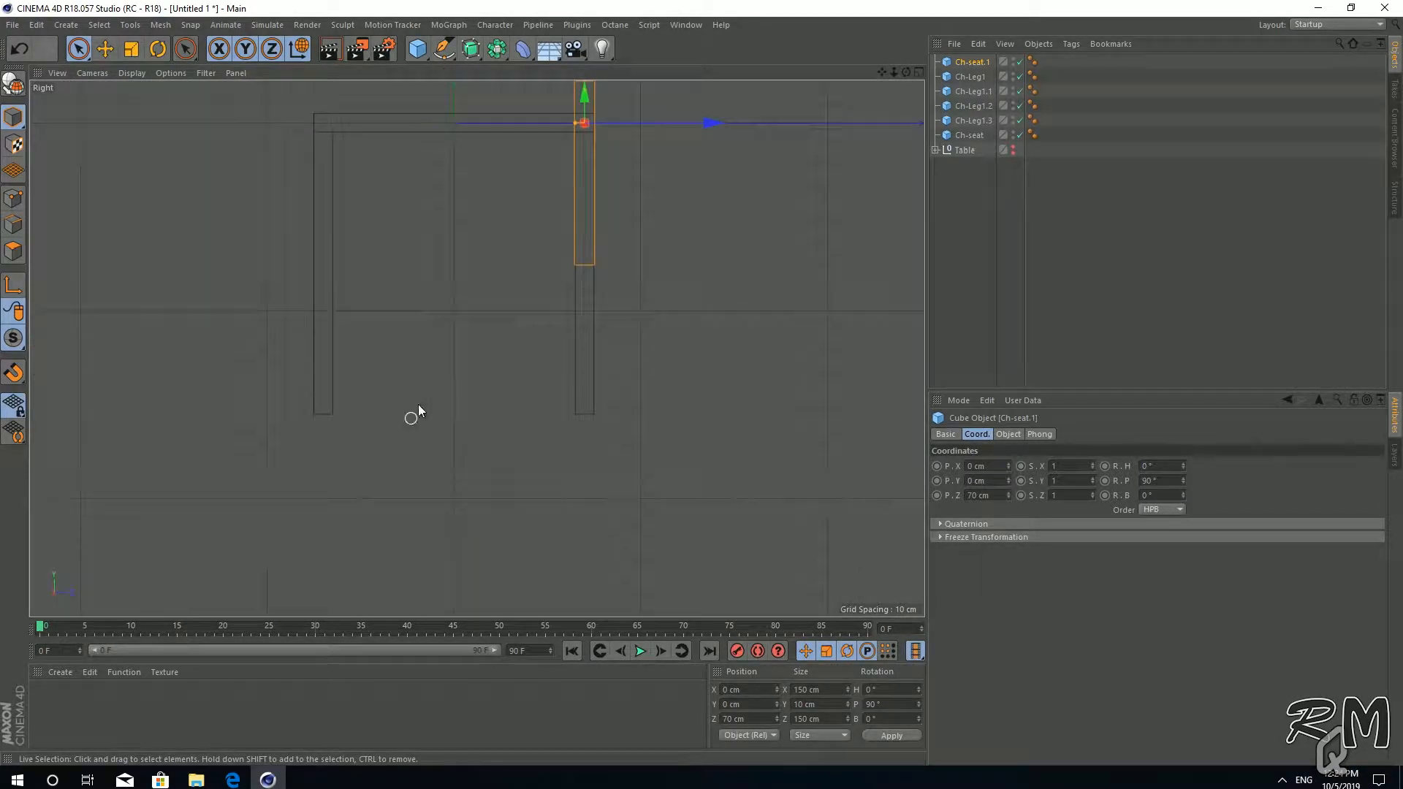
alt+middle_drag(420, 407, 401, 507)
alt+middle_drag(606, 343, 526, 344)
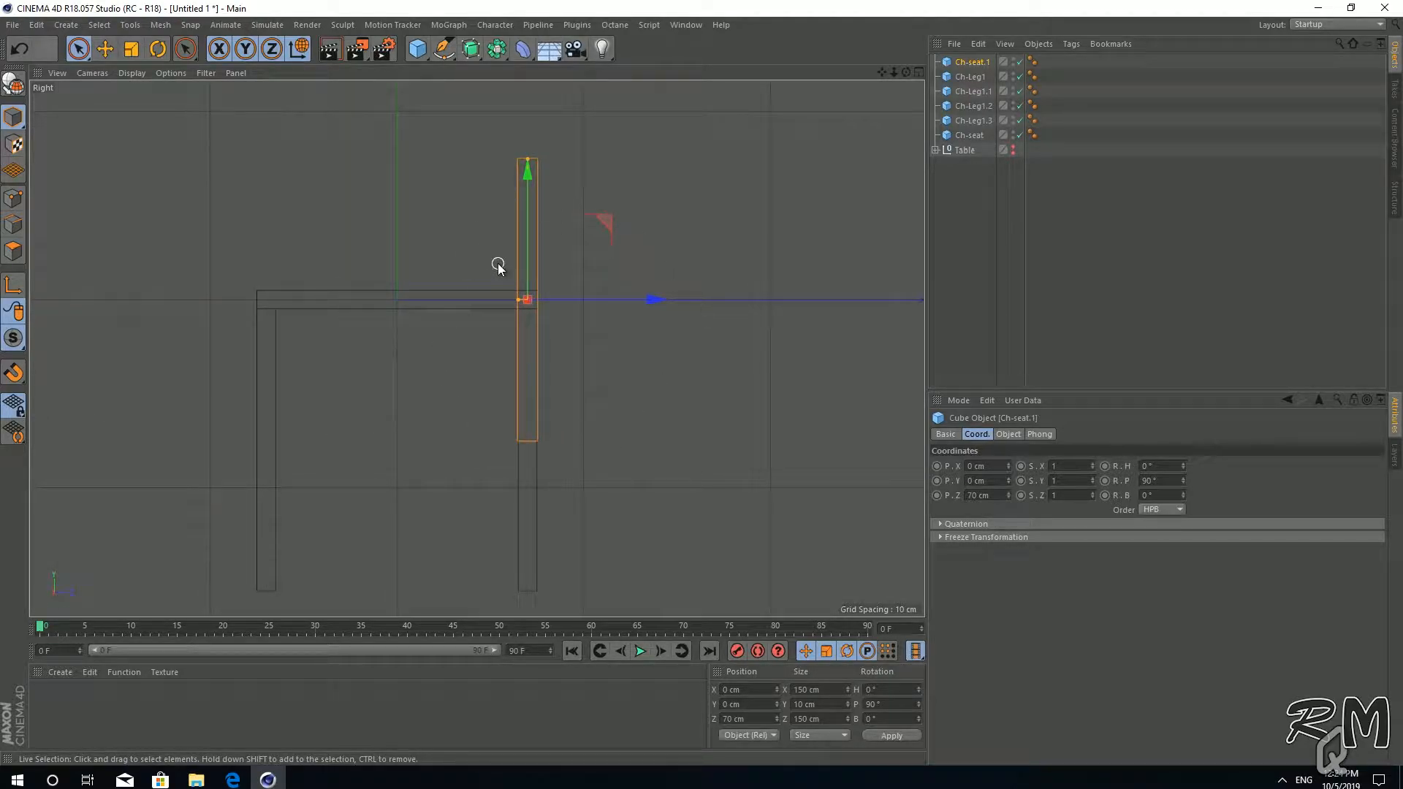
click(988, 483)
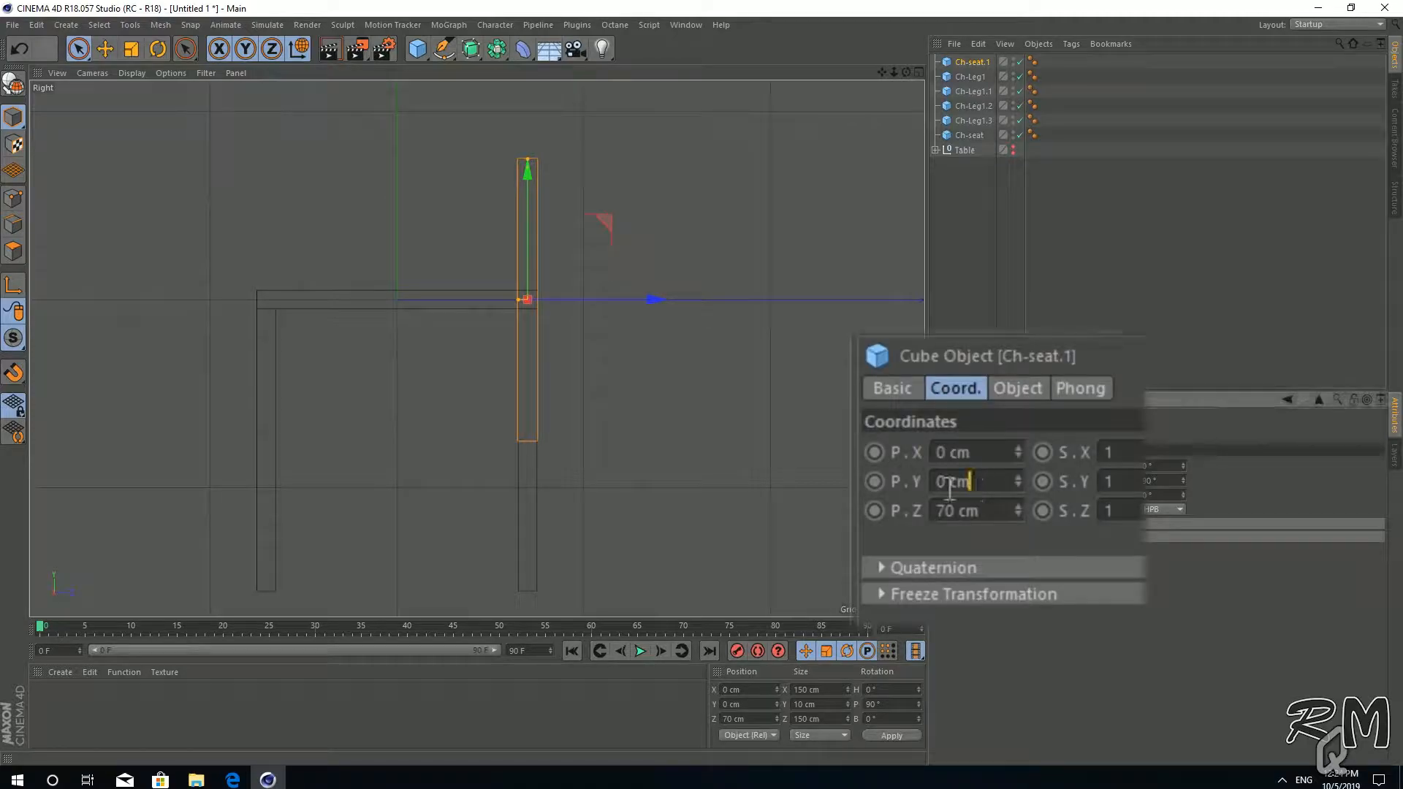
text(75)
key(Return)
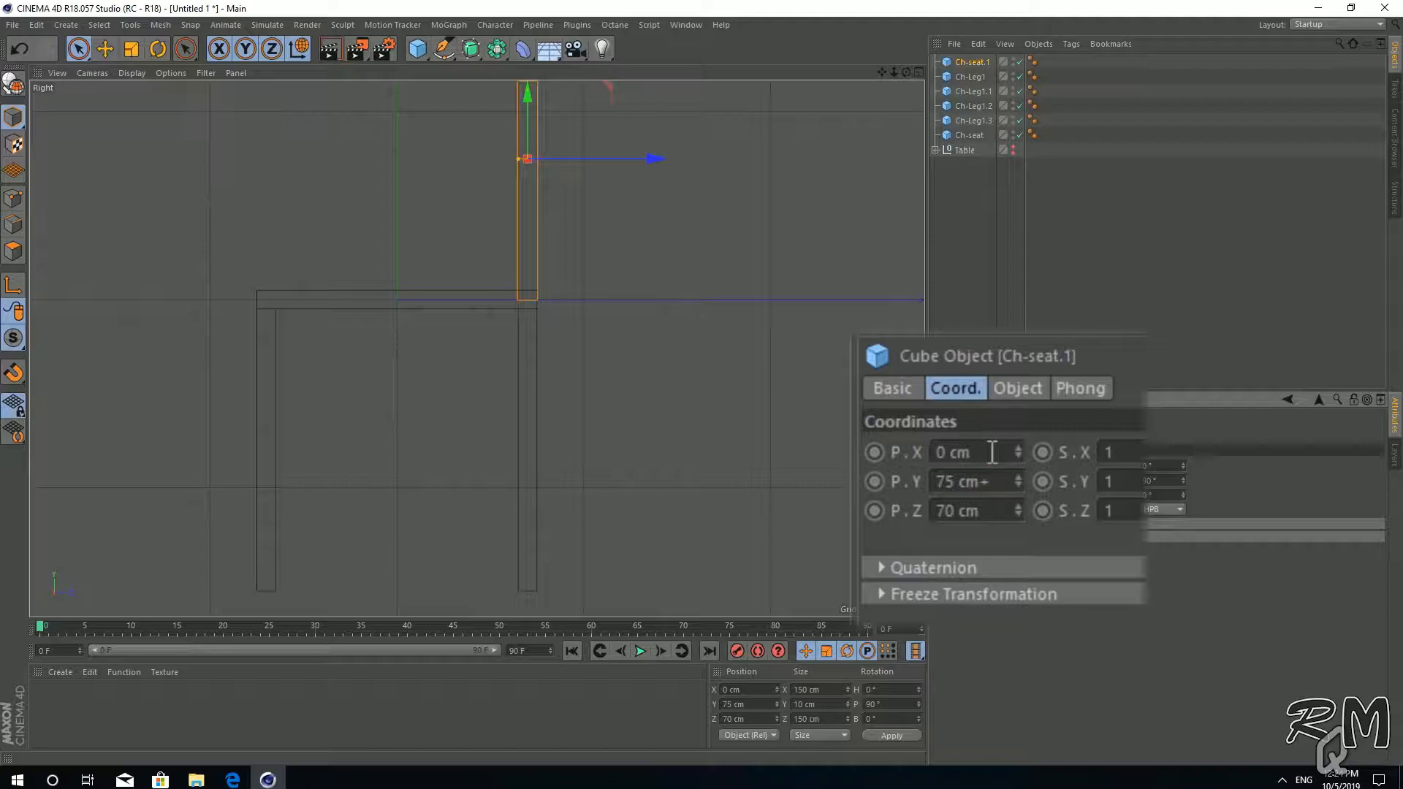
text(5)
key(Return)
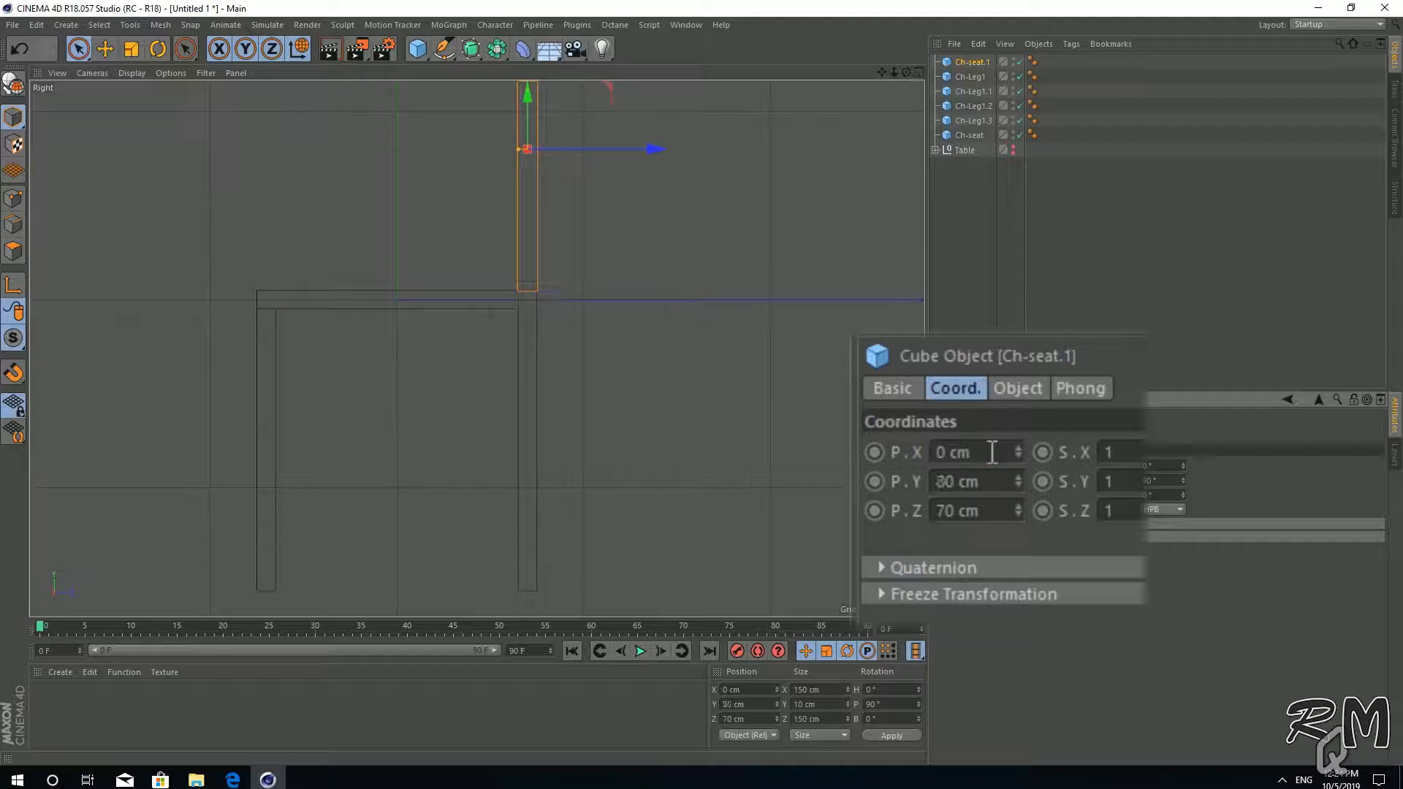
middle_click(664, 432)
middle_click(379, 285)
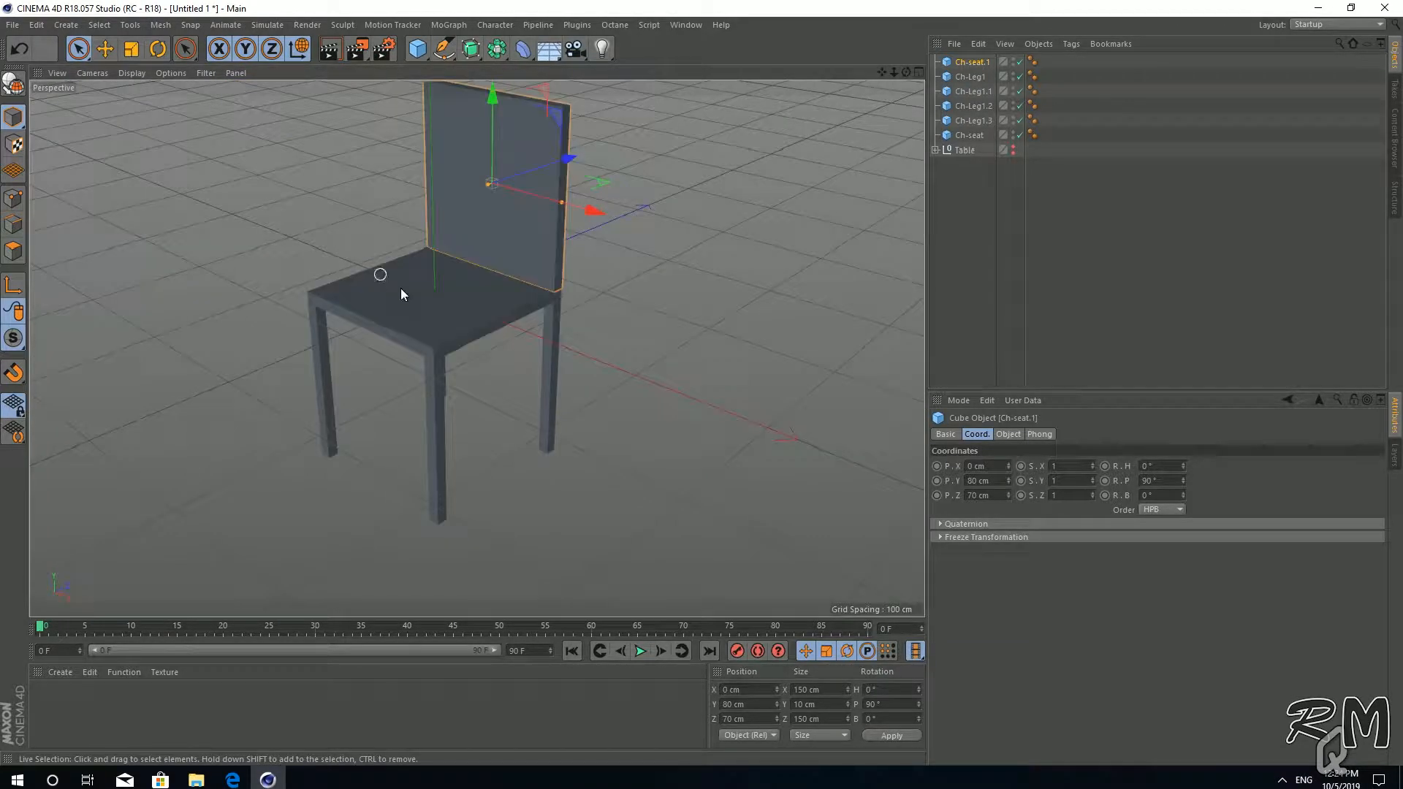
Rename the backrest object Ch-seat.1 as Ch-Back.
scroll(426, 310, down, 4)
alt+middle_drag(563, 388, 634, 468)
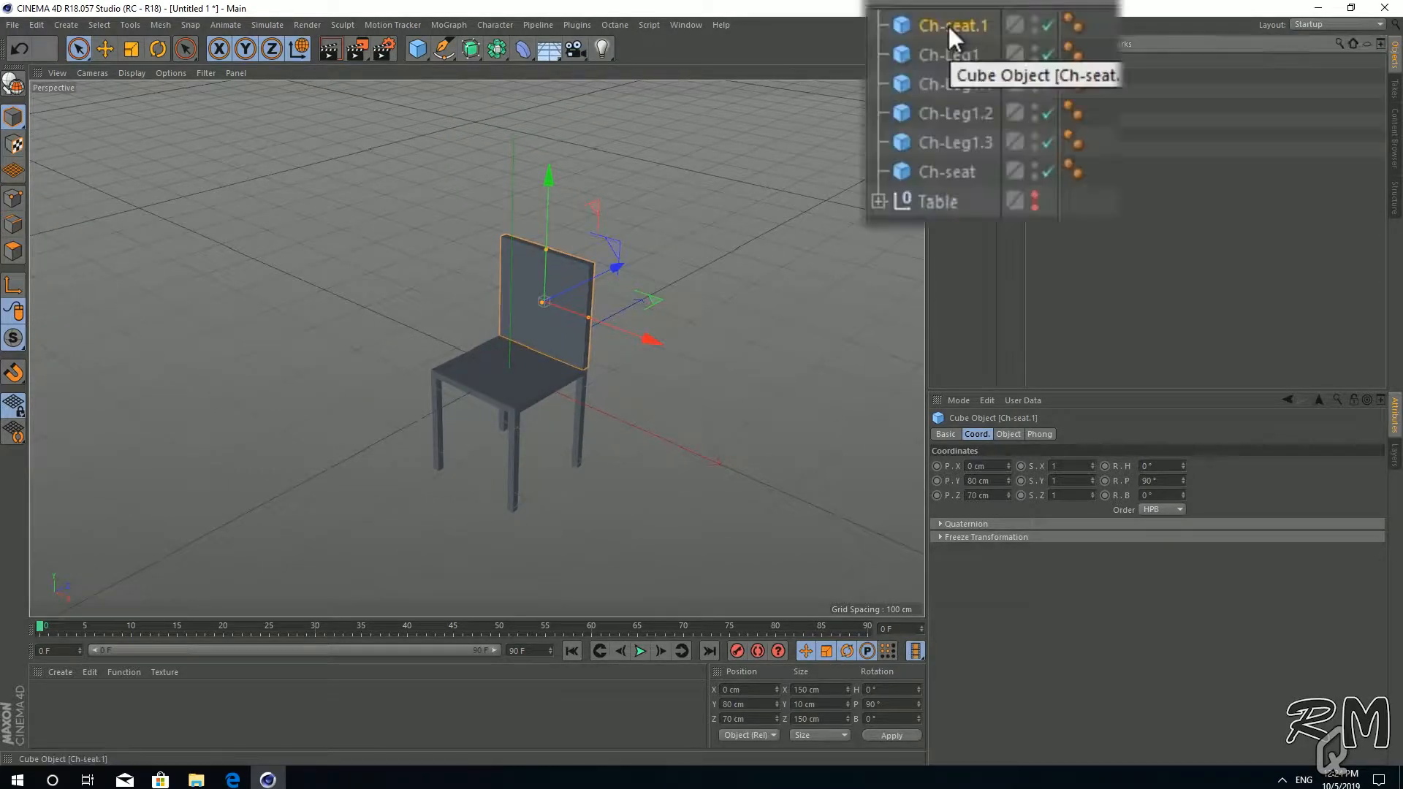
double_click(948, 26)
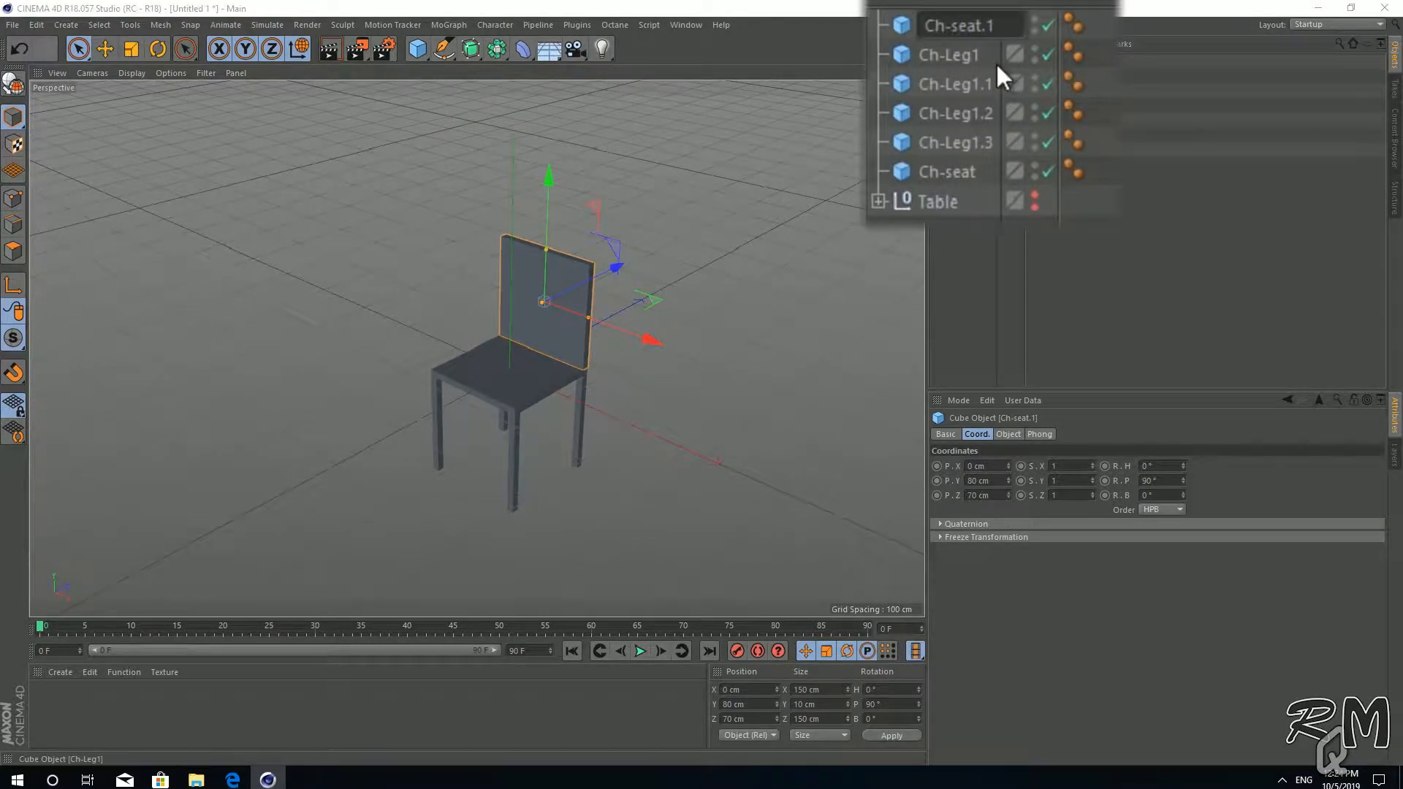
key(BackSpace)
key(BackSpace)
text(Back)
key(Return)
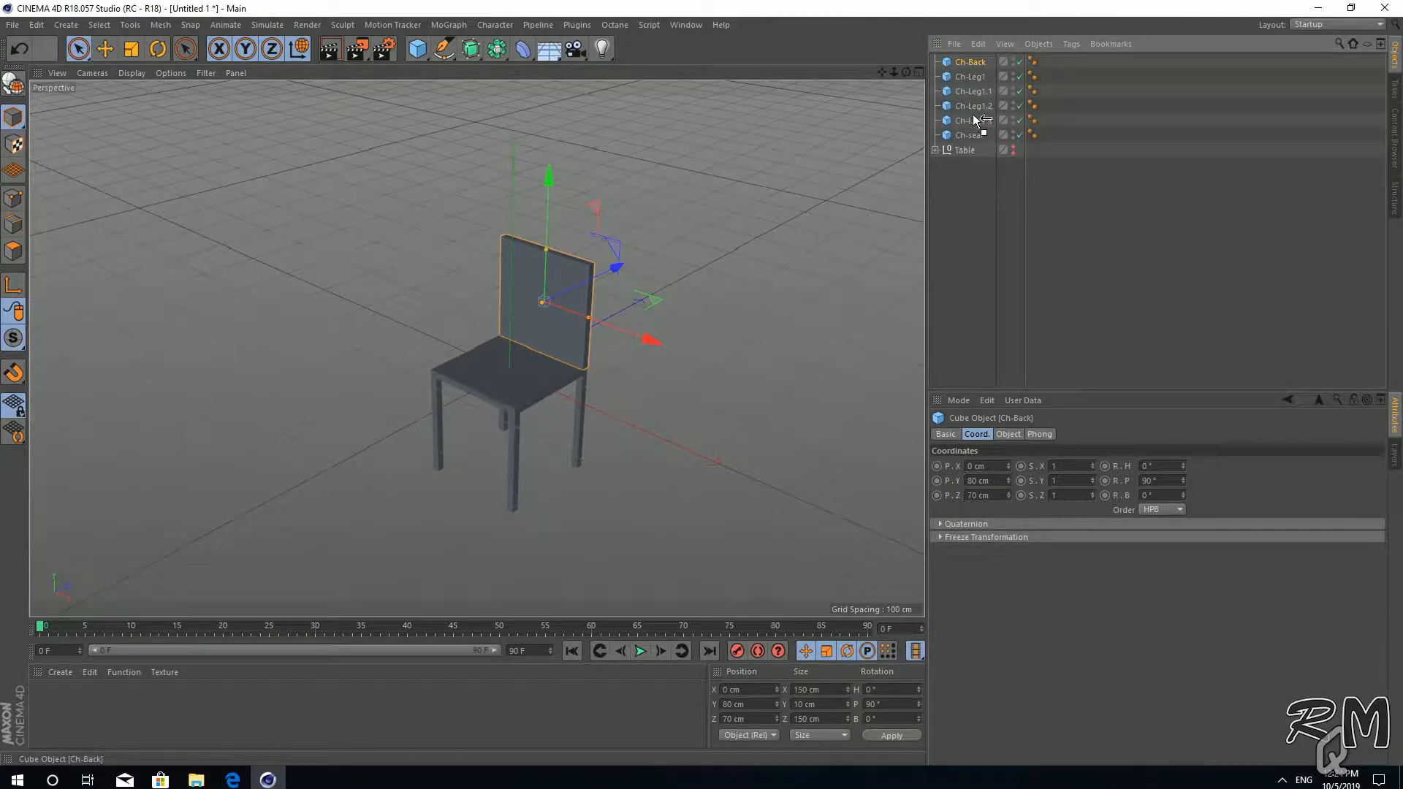
Reorder the chair parts so Ch-Back and Ch-seat sit above the four Ch-Leg1 objects in the object list.
drag(972, 133, 969, 136)
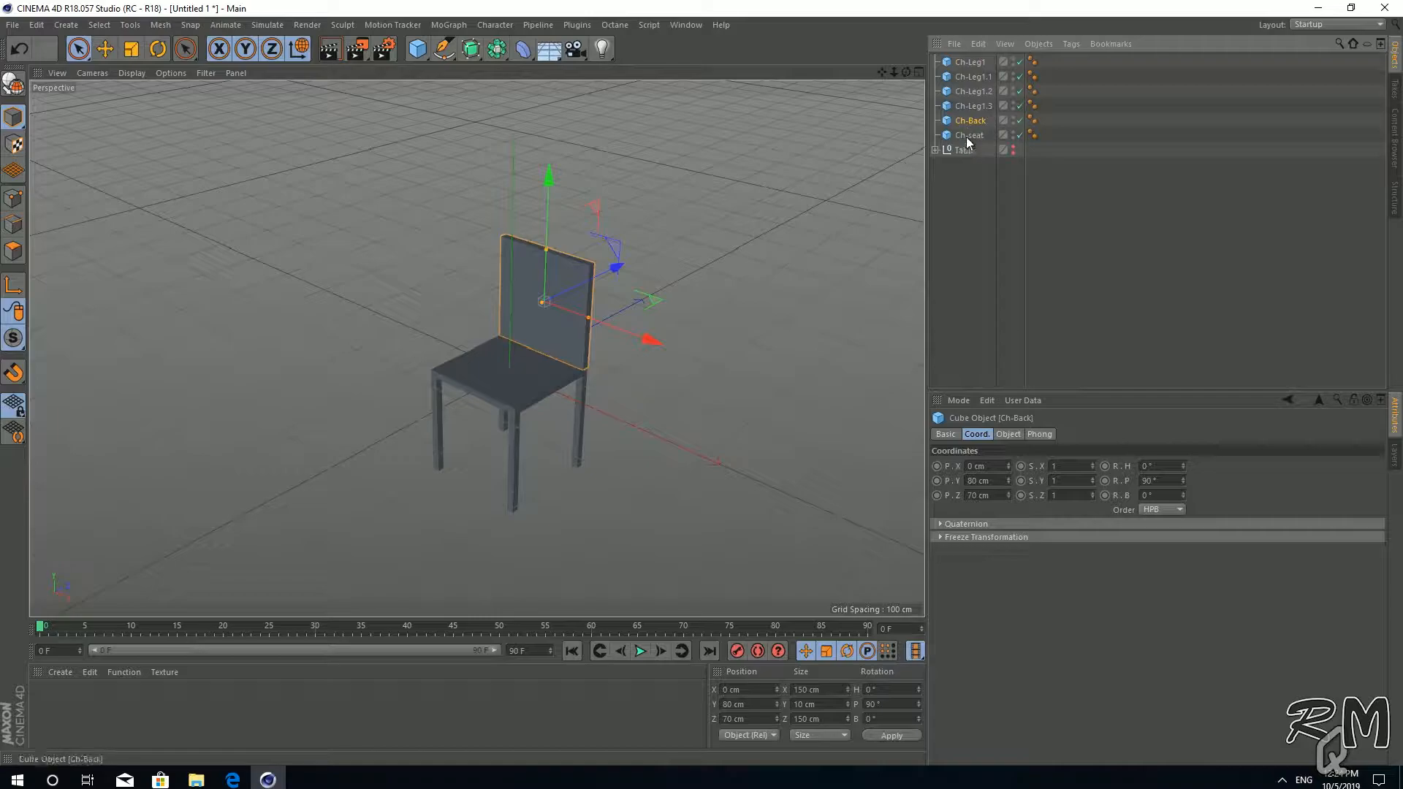
click(975, 63)
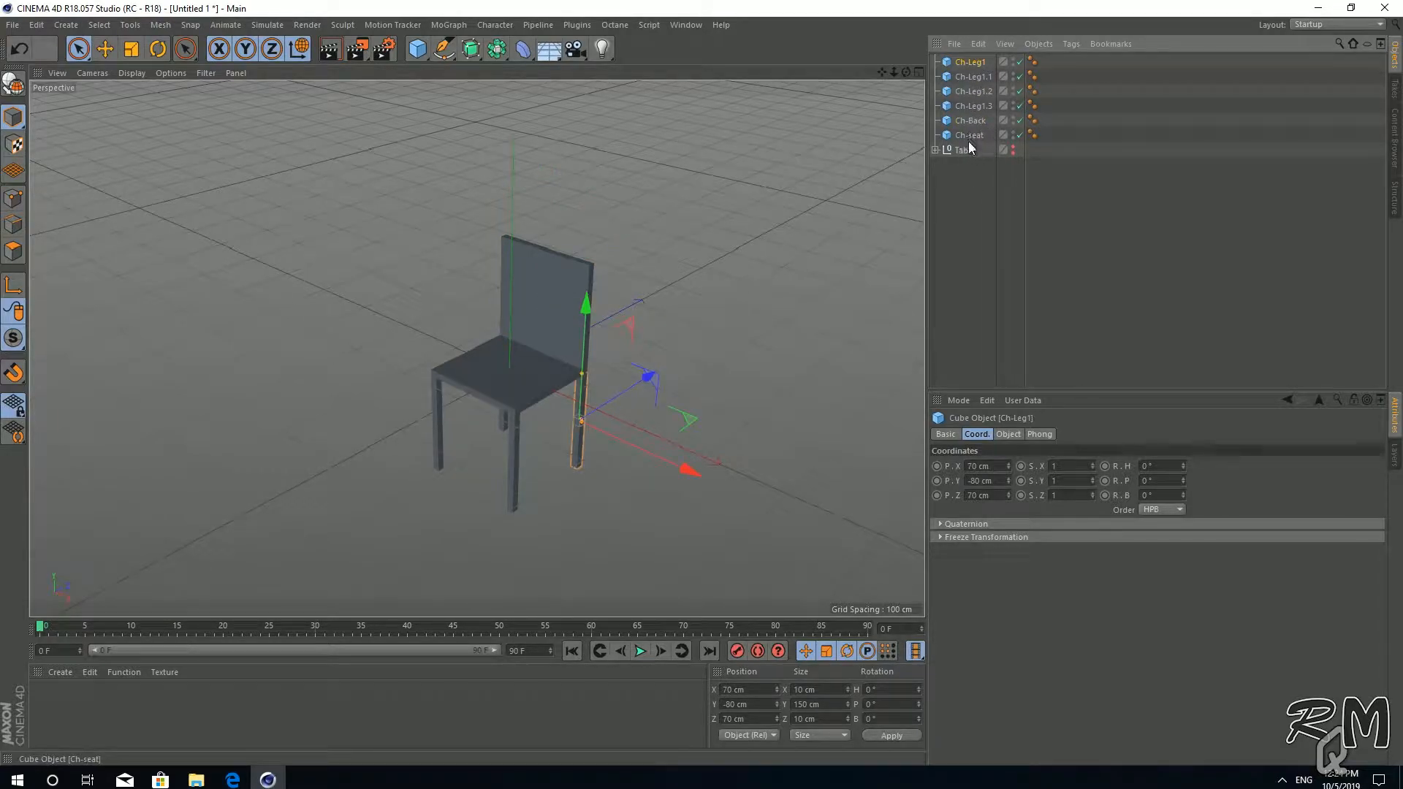
click(968, 120)
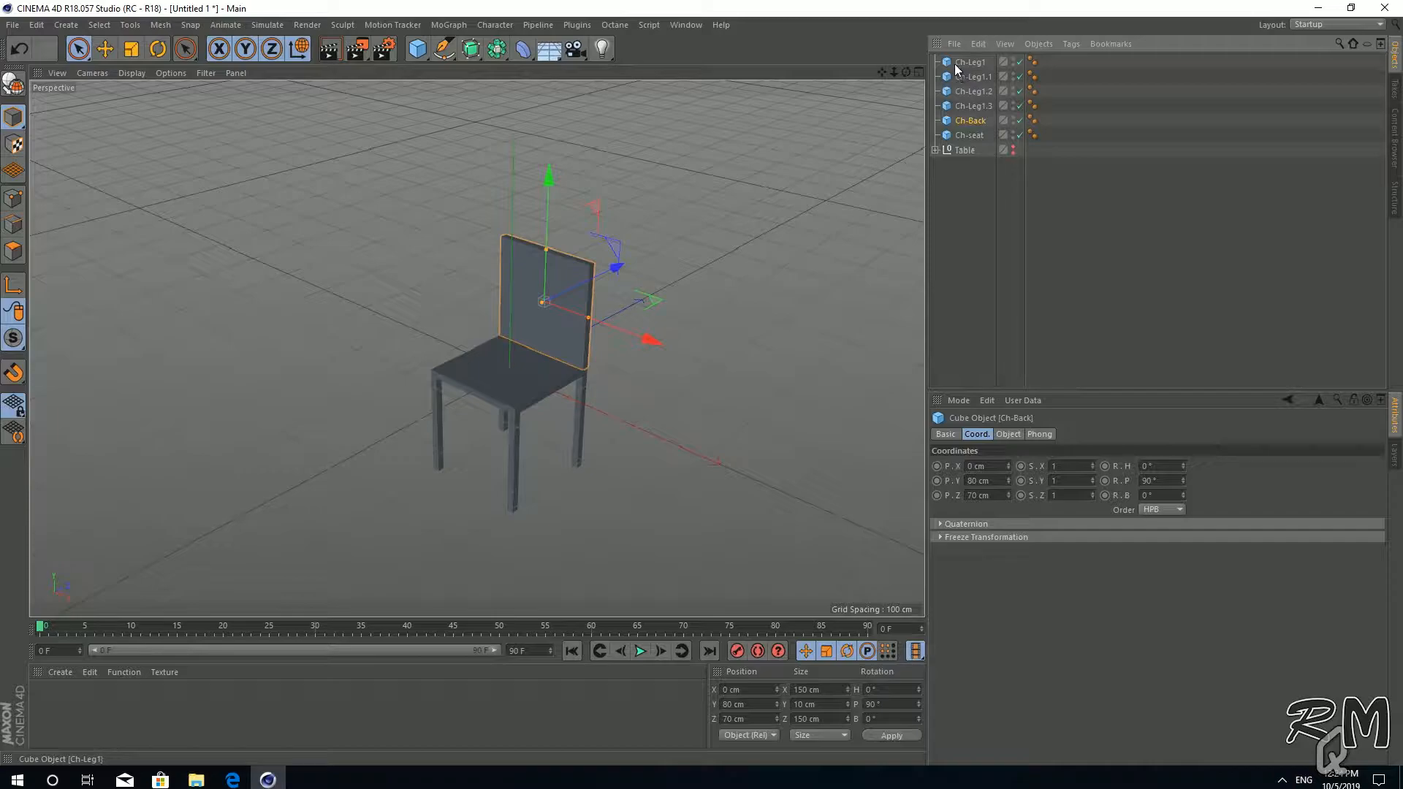
click(977, 64)
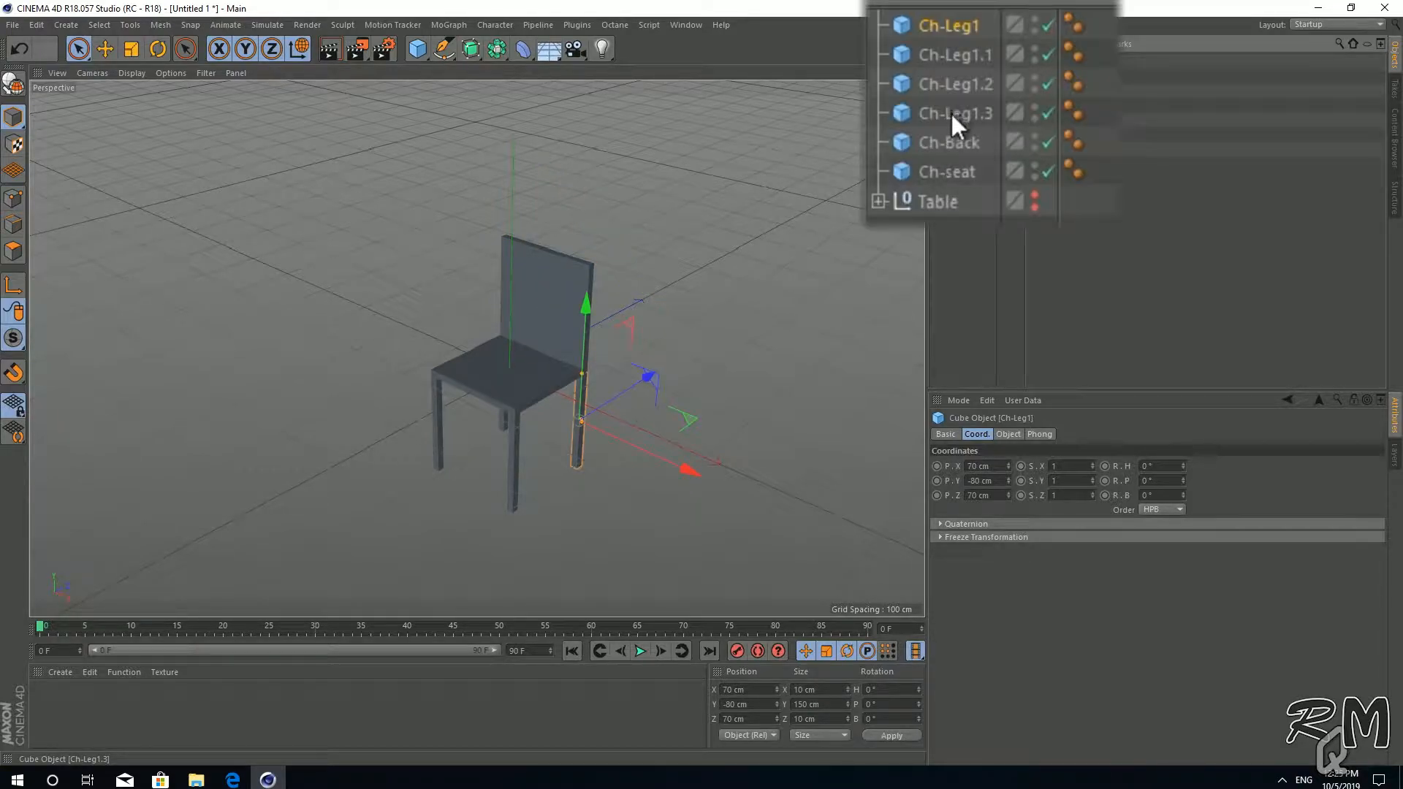
shift+click(952, 114)
drag(947, 35, 951, 185)
shift+click(960, 21)
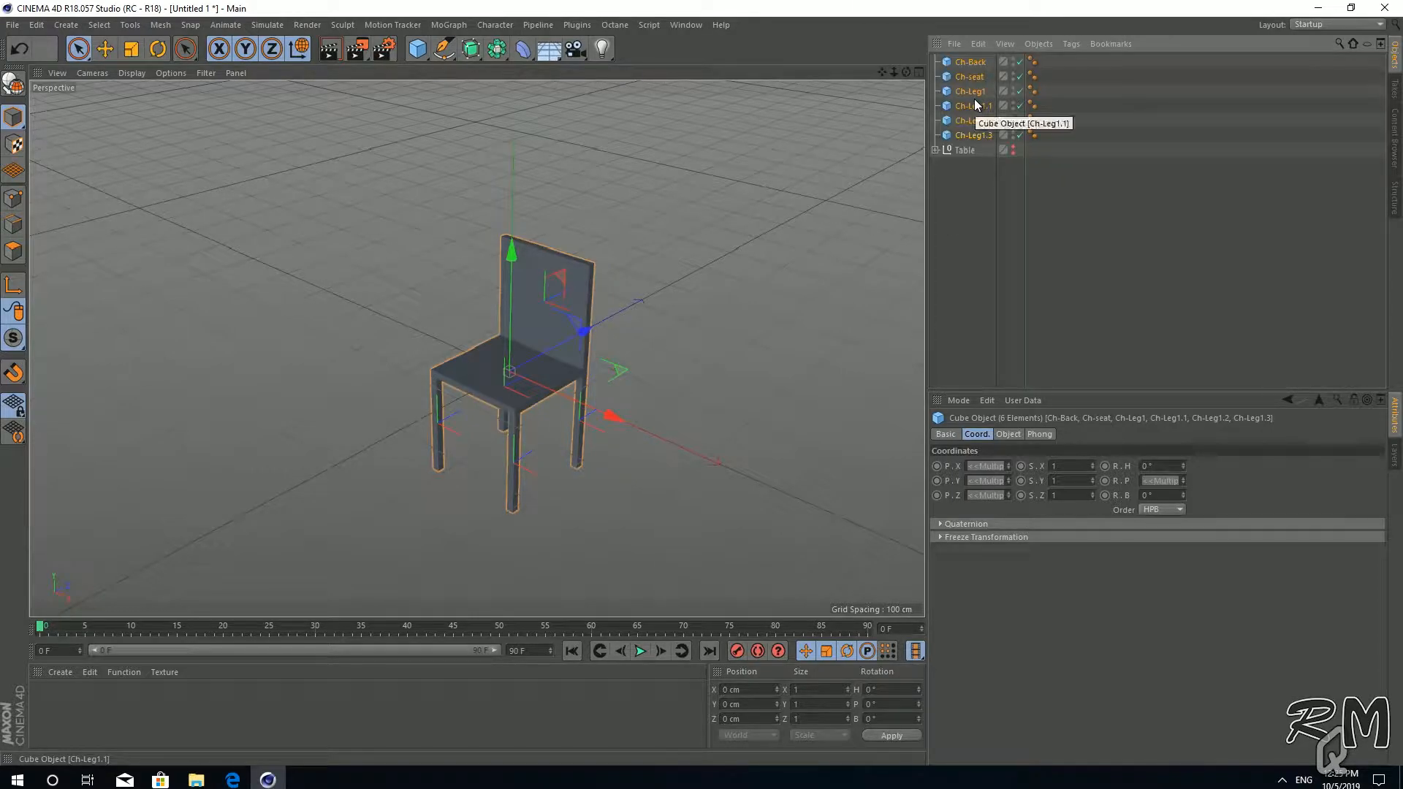
Add a null object and set its display shape to Rectangle with XZ orientation.
click(964, 239)
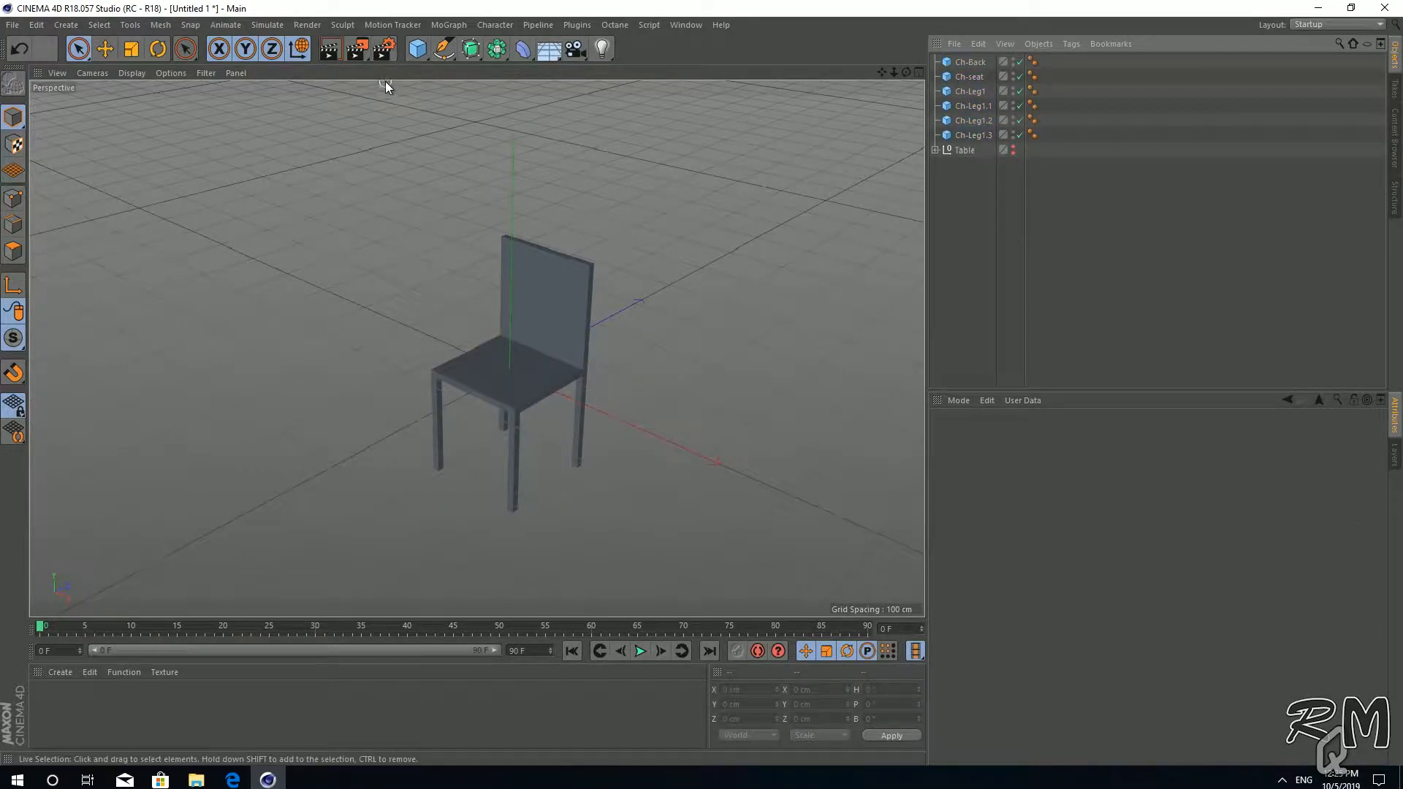
click(423, 54)
click(481, 67)
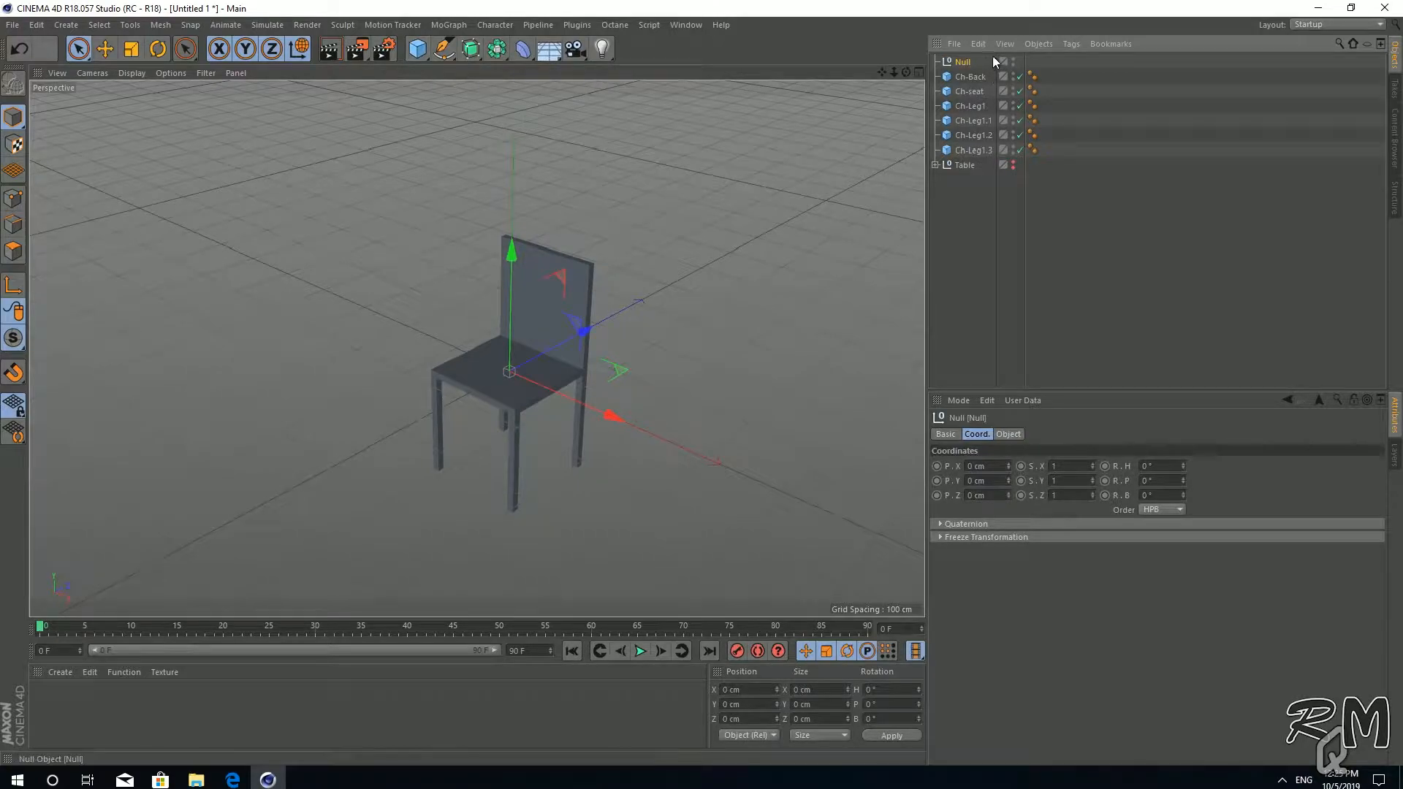
click(1009, 435)
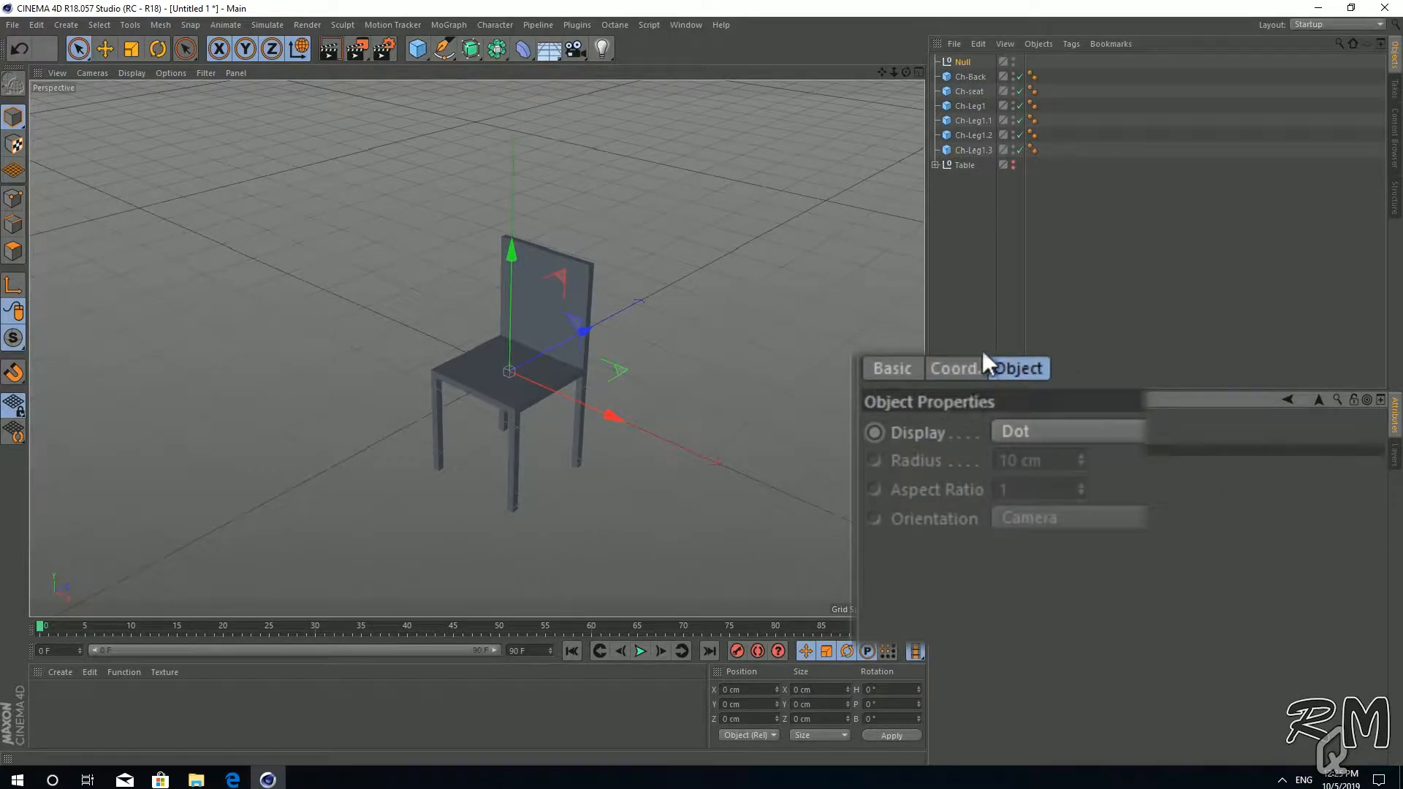
click(1096, 435)
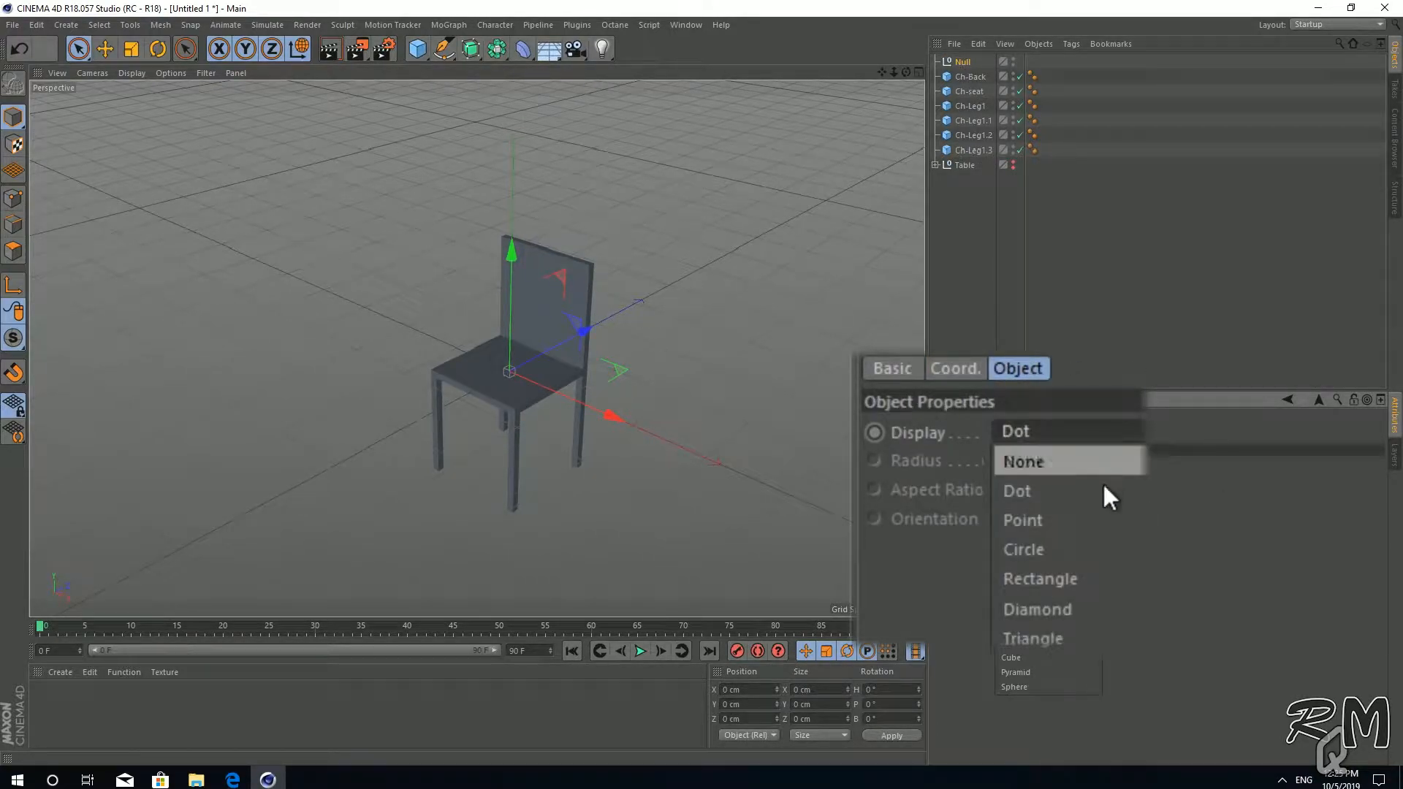
click(1072, 582)
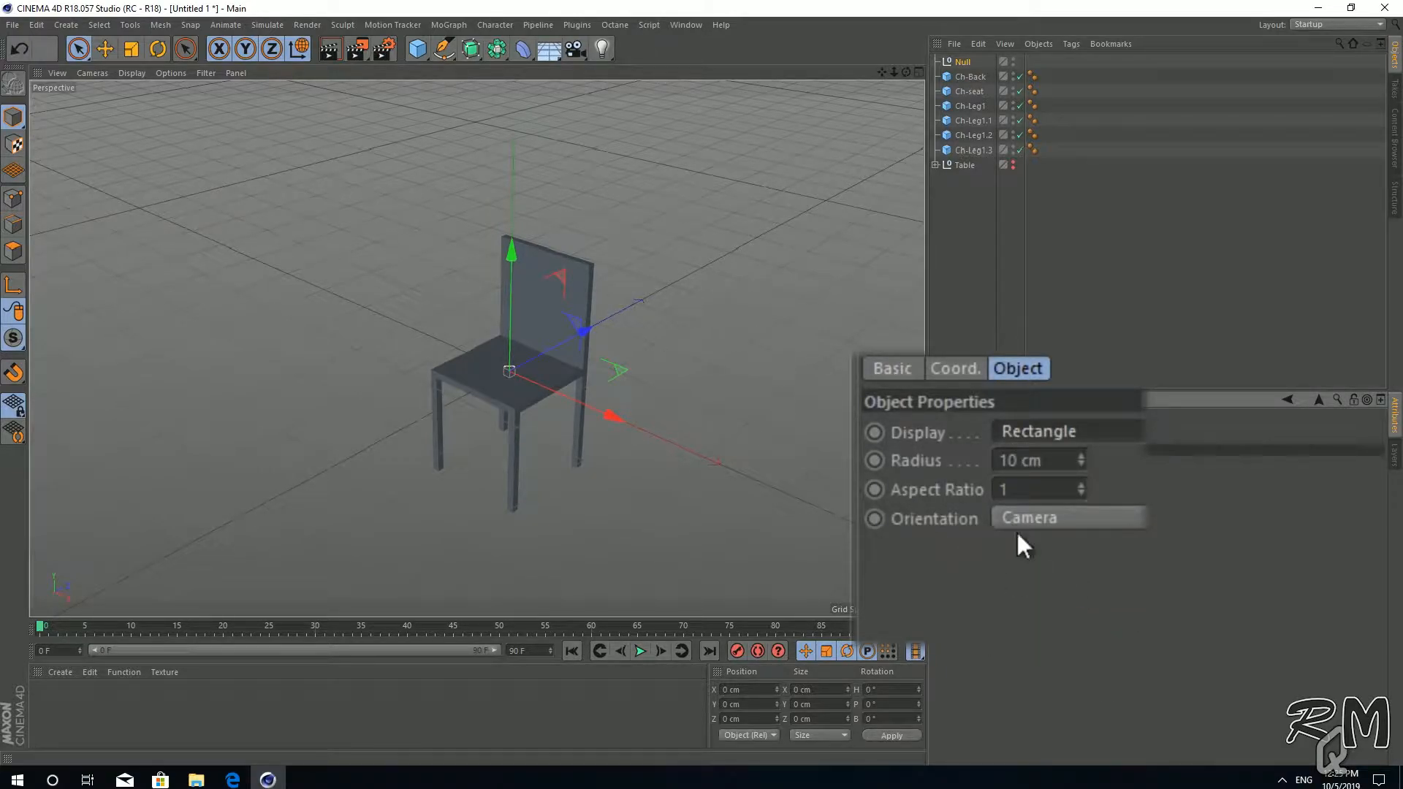
click(1035, 516)
click(1012, 639)
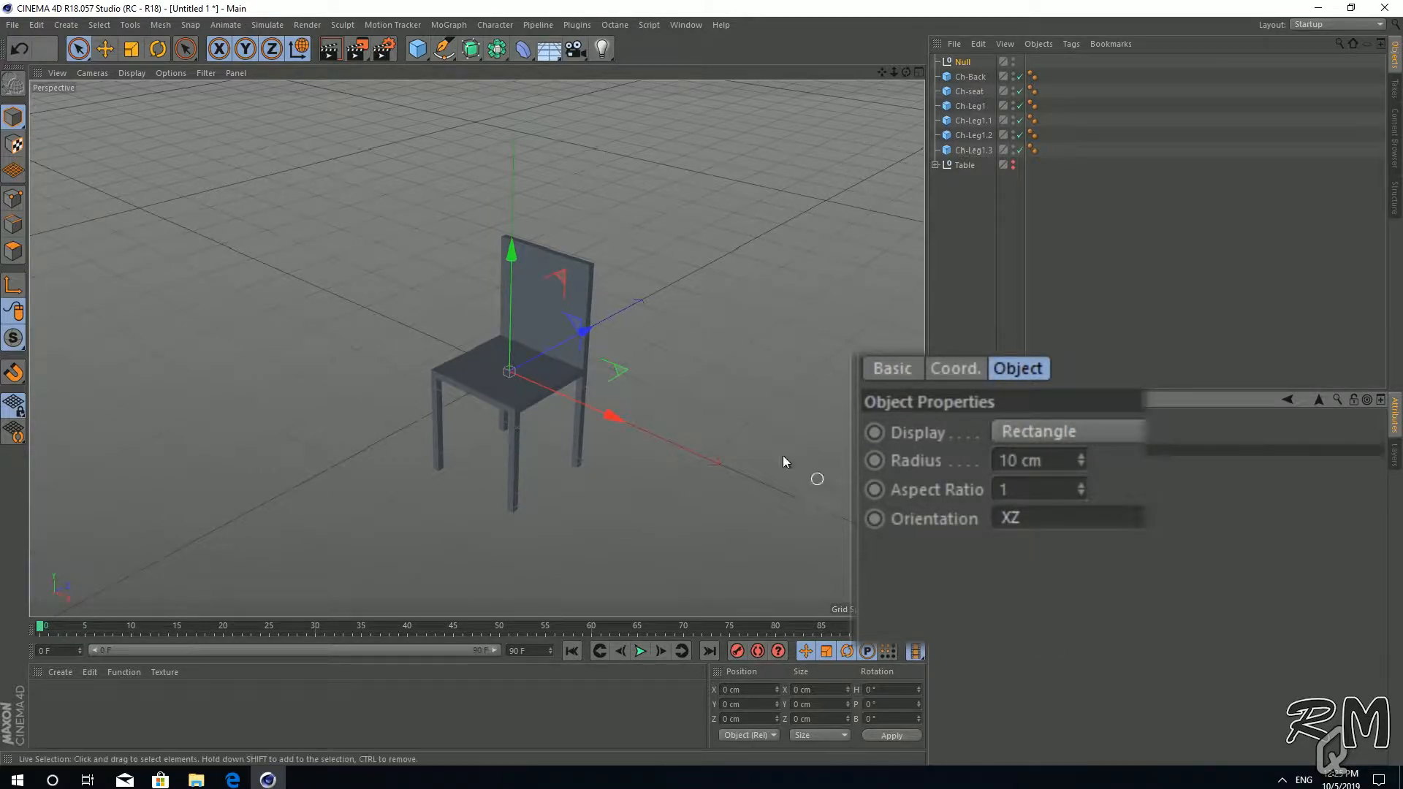
Enlarge the null's rectangle to a radius of 109 cm so it surrounds the chair's outline in the Top view.
middle_click(690, 357)
middle_click(816, 281)
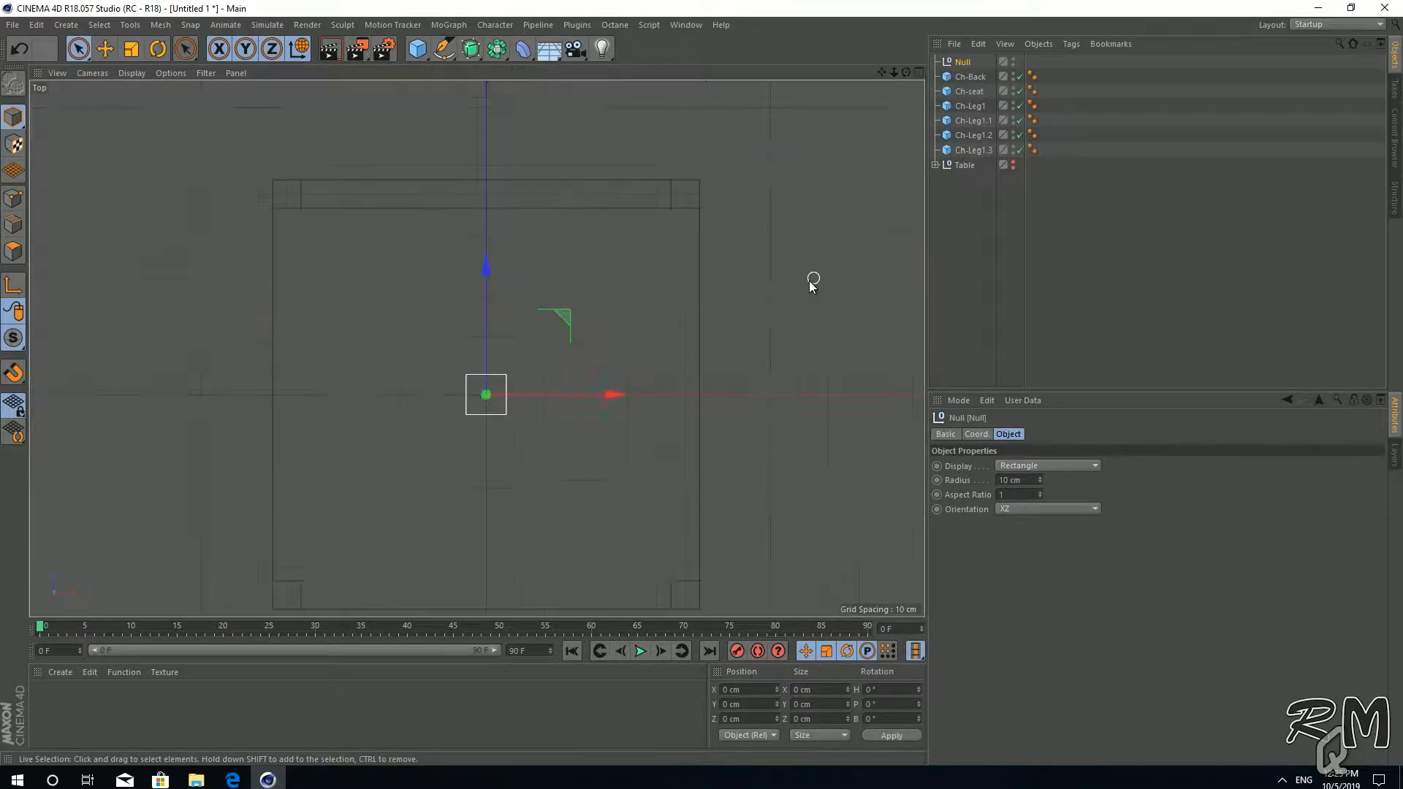
scroll(536, 460, down, 3)
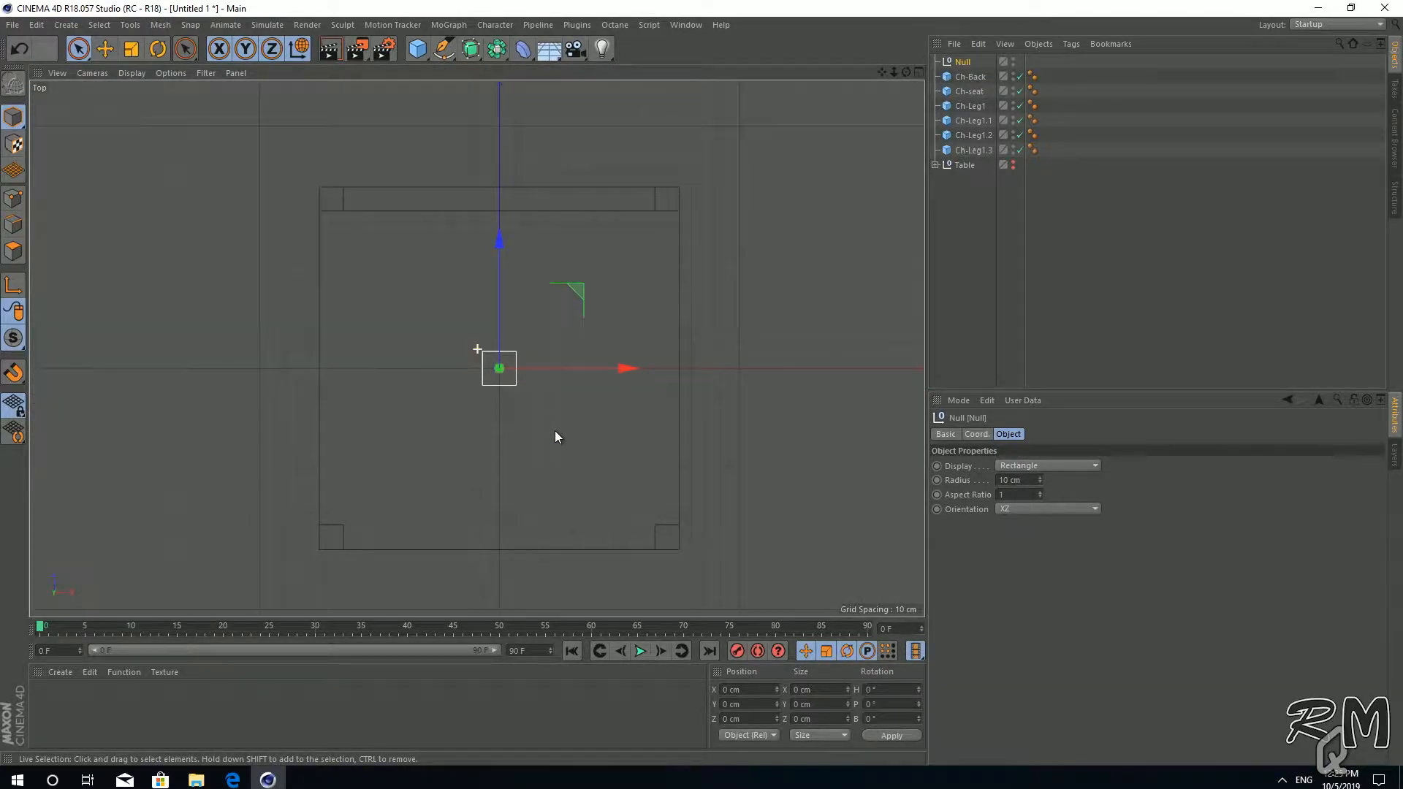
drag(1085, 461, 1080, 402)
middle_click(392, 258)
middle_click(392, 258)
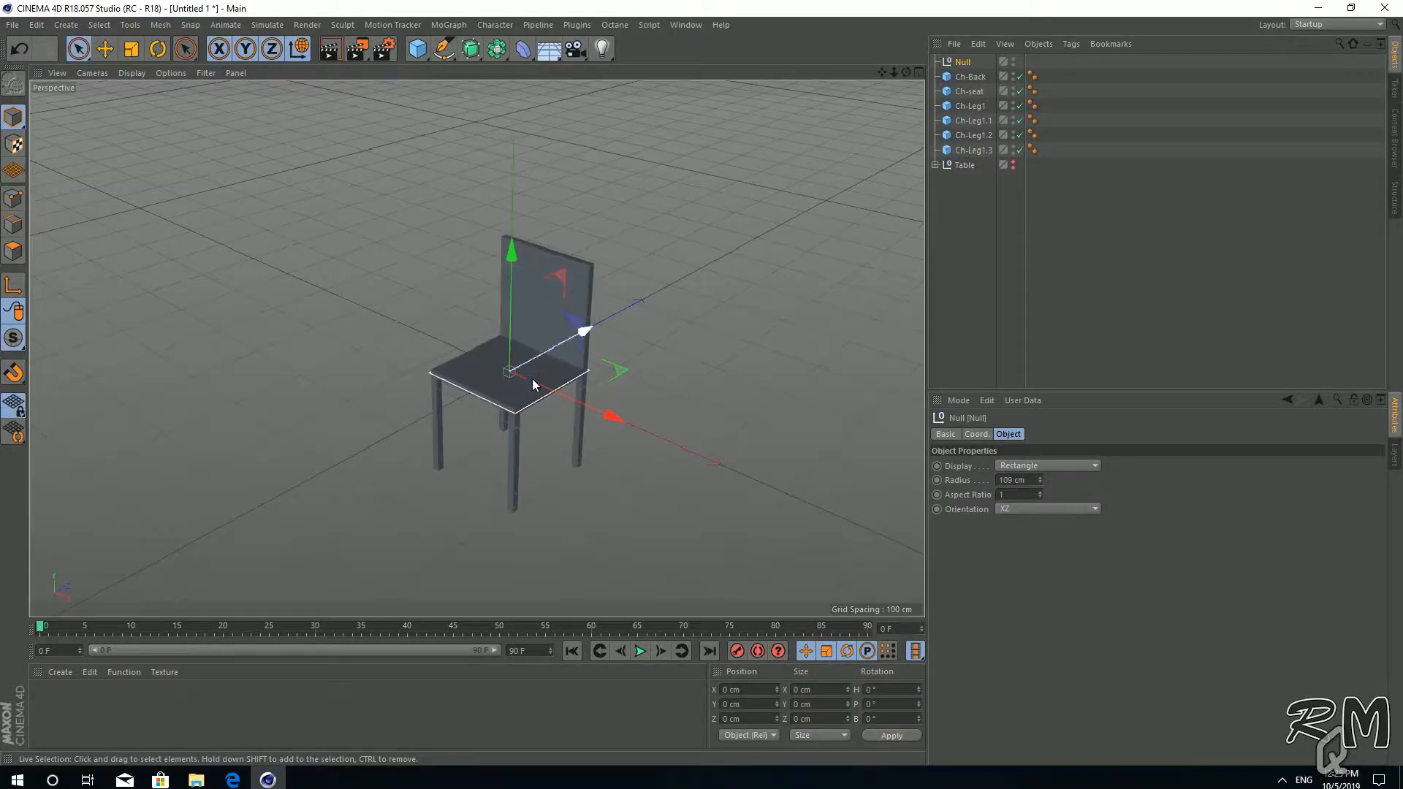
Lower the null to the bottom of the chair legs, with its Y position at exactly -155 cm.
alt+drag(594, 489, 603, 446)
drag(511, 252, 512, 358)
middle_click(714, 407)
middle_click(376, 542)
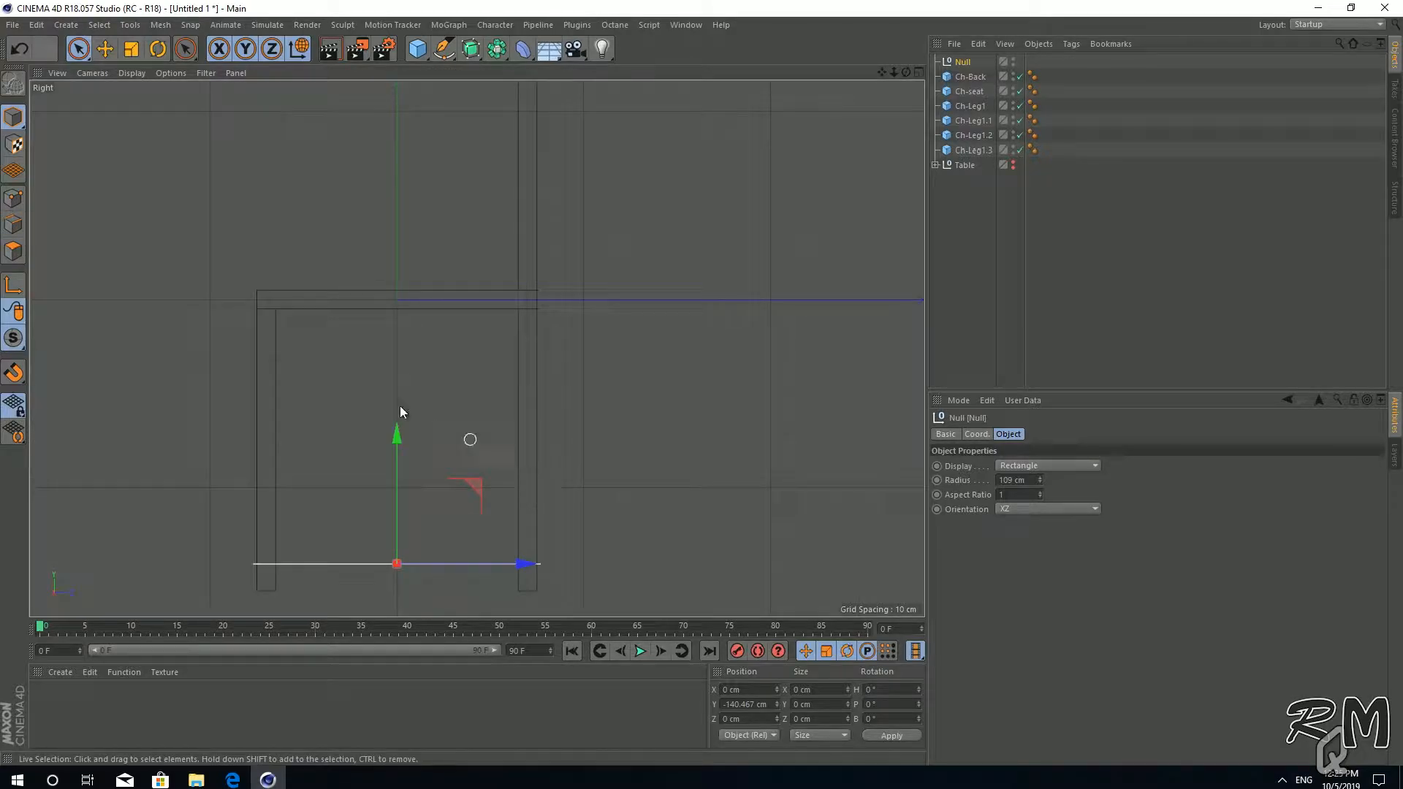
drag(395, 439, 396, 463)
click(976, 434)
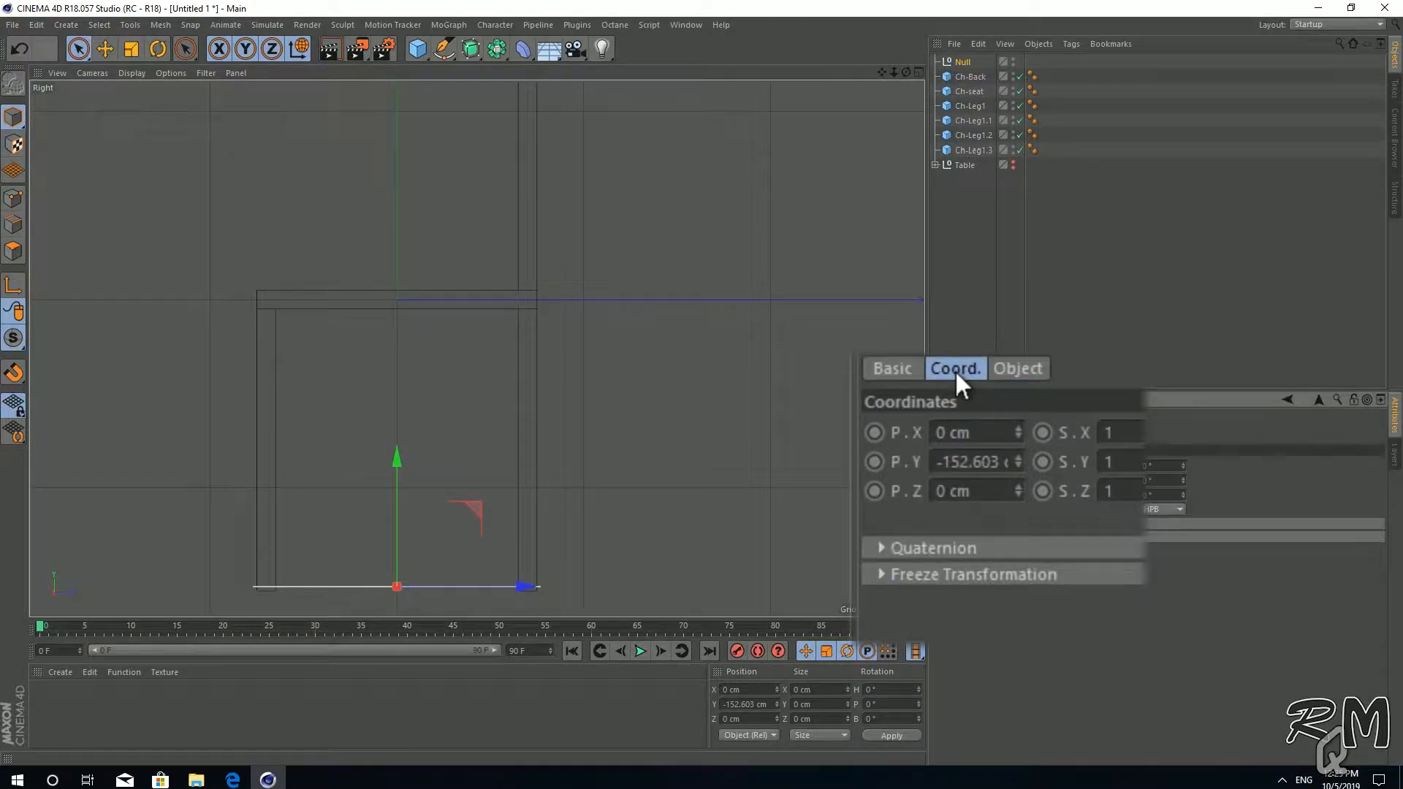
drag(398, 460, 397, 465)
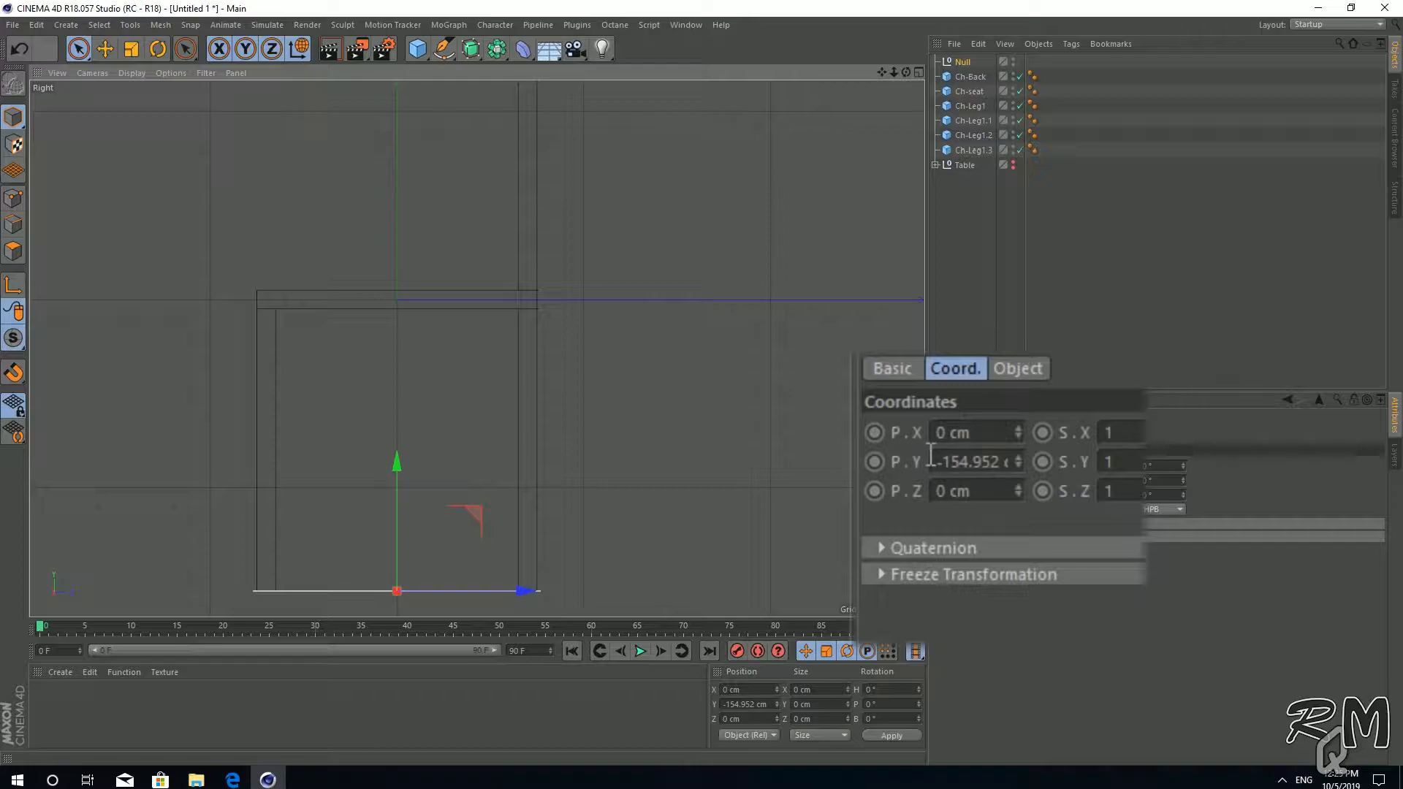
drag(934, 462, 1137, 475)
key(BackSpace)
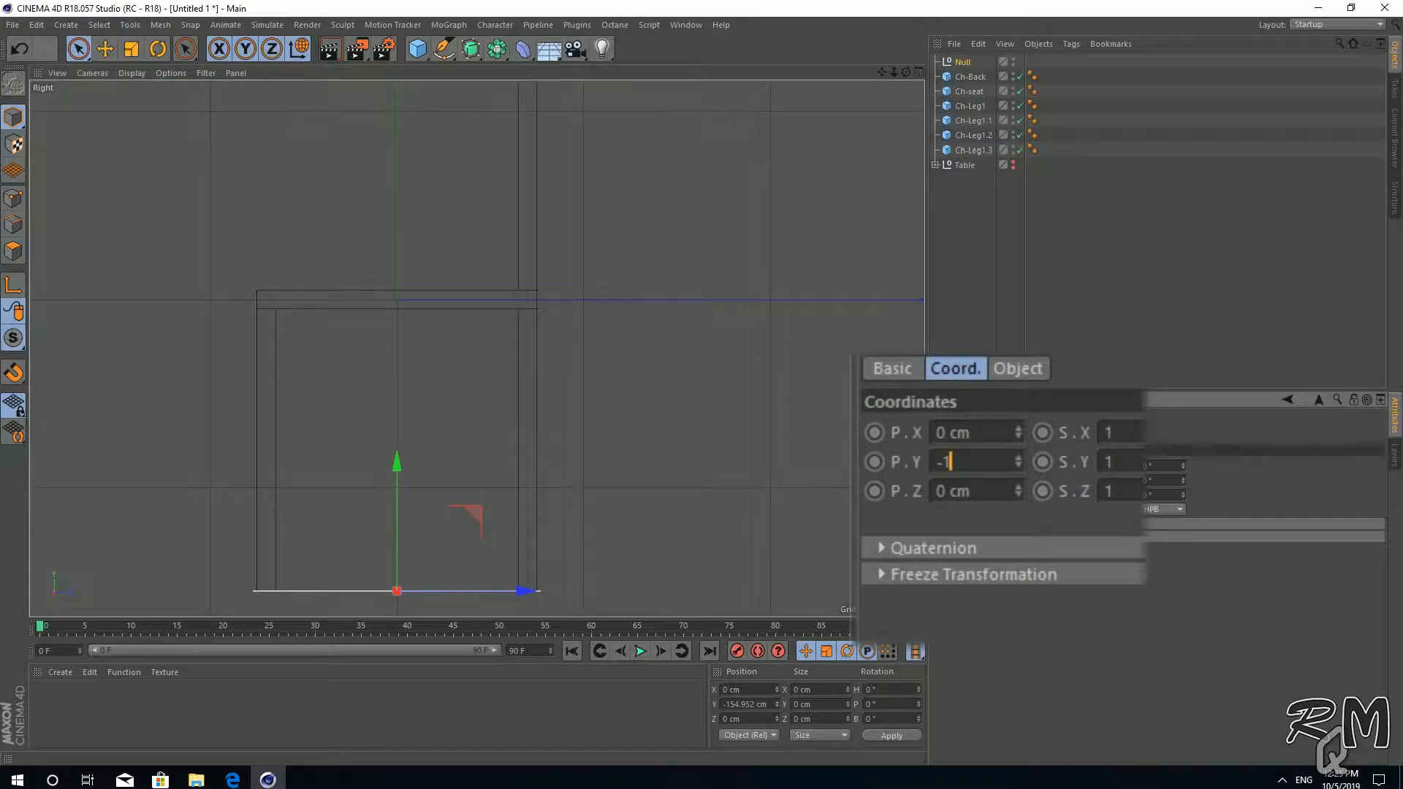
key(Return)
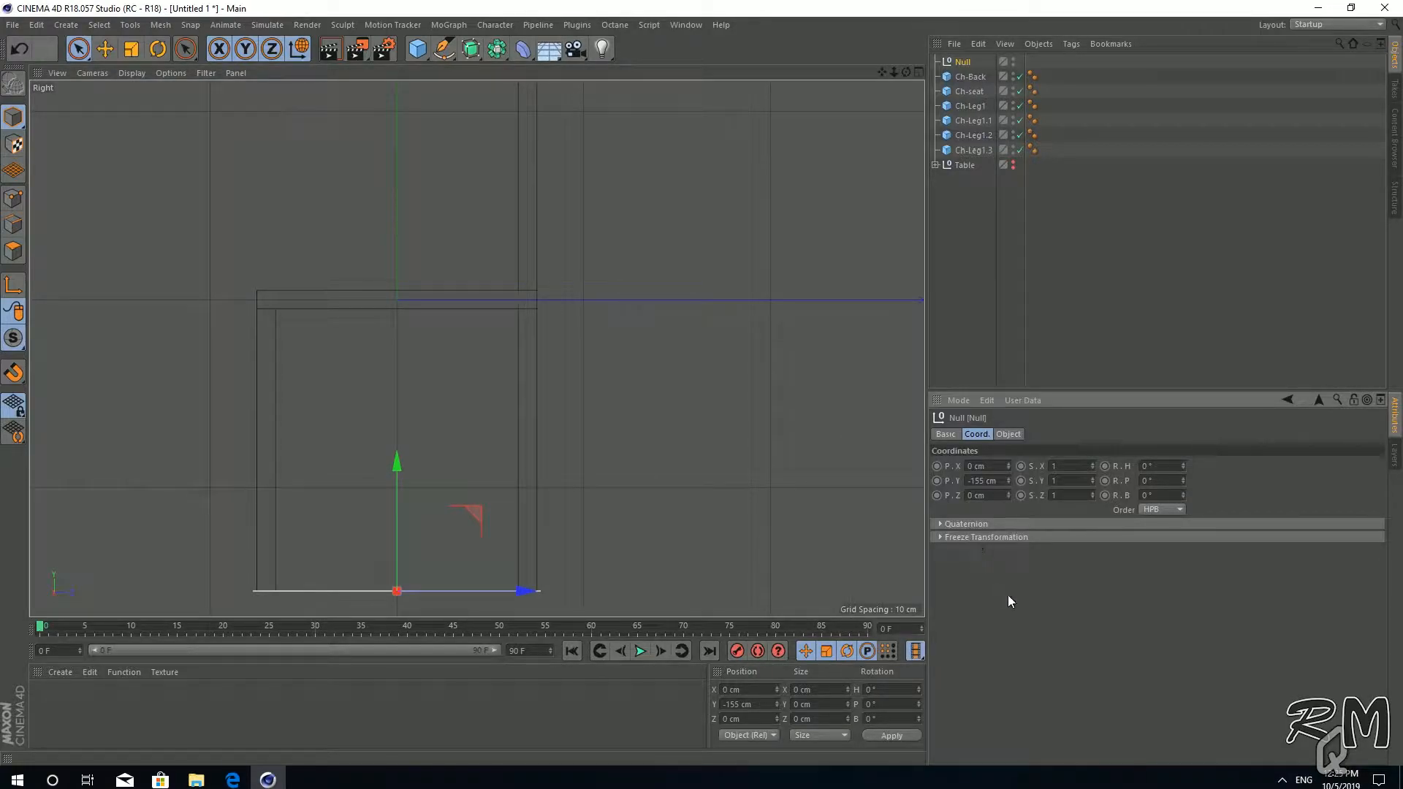
Make all six chair parts, from Ch-Back to Ch-Leg1.3, children of the new null.
key(F5)
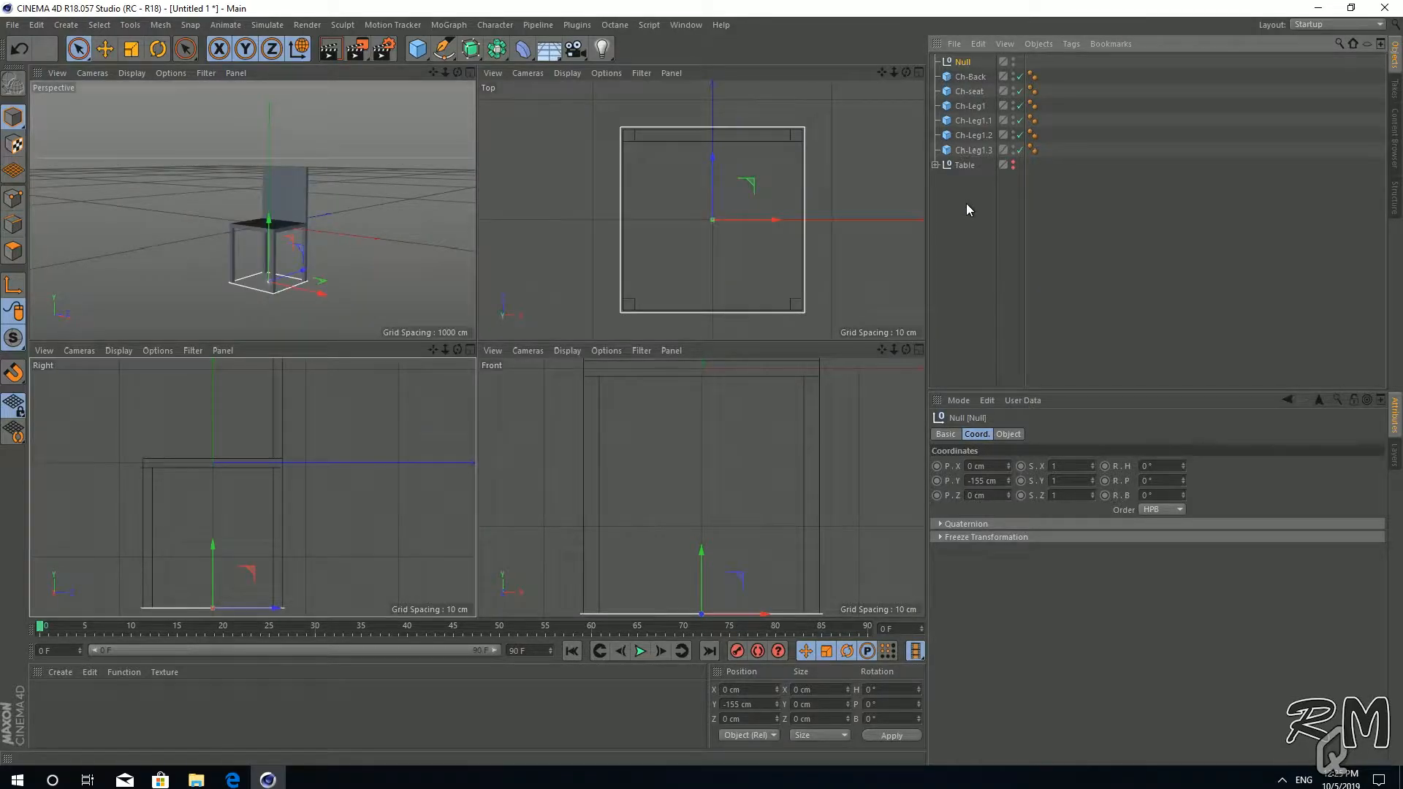
click(942, 57)
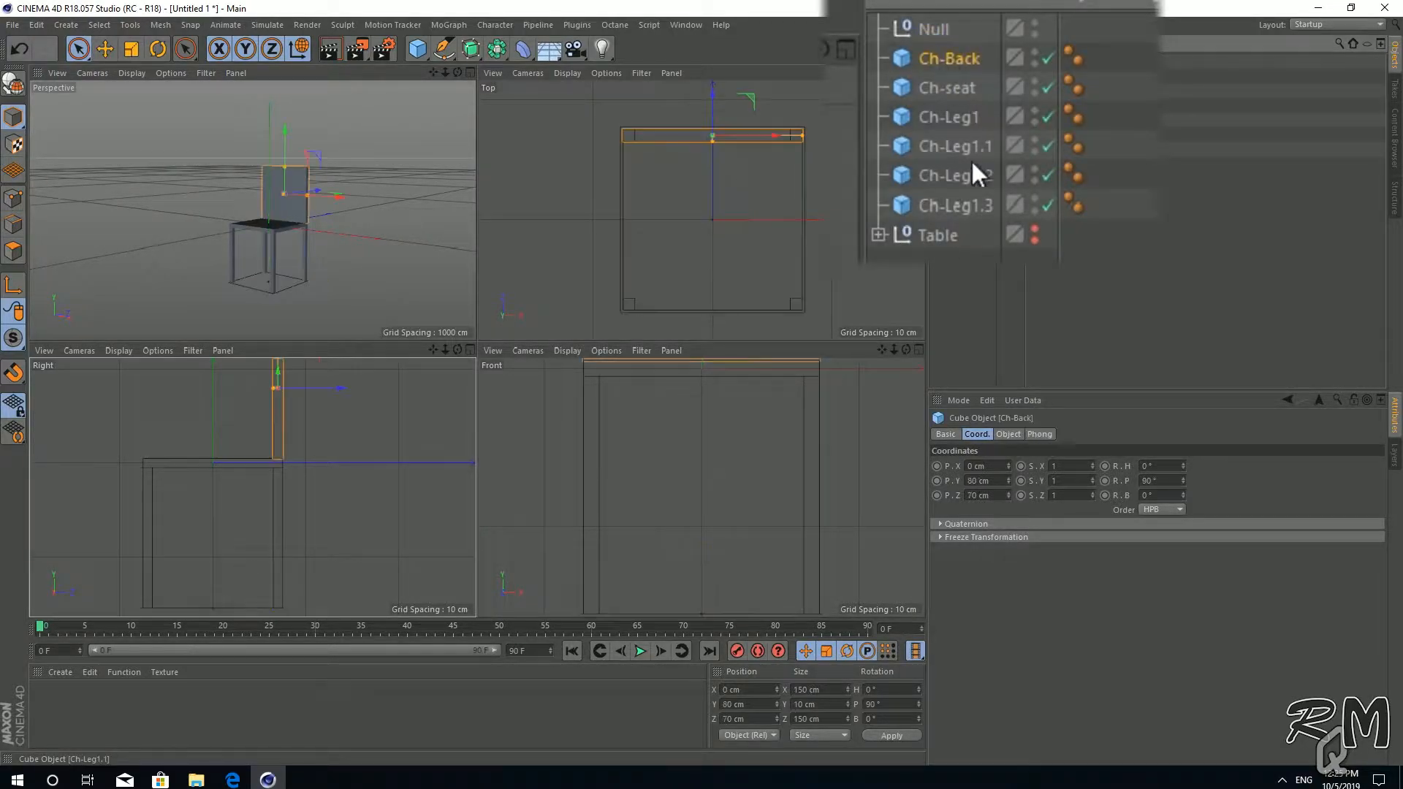
shift+click(951, 206)
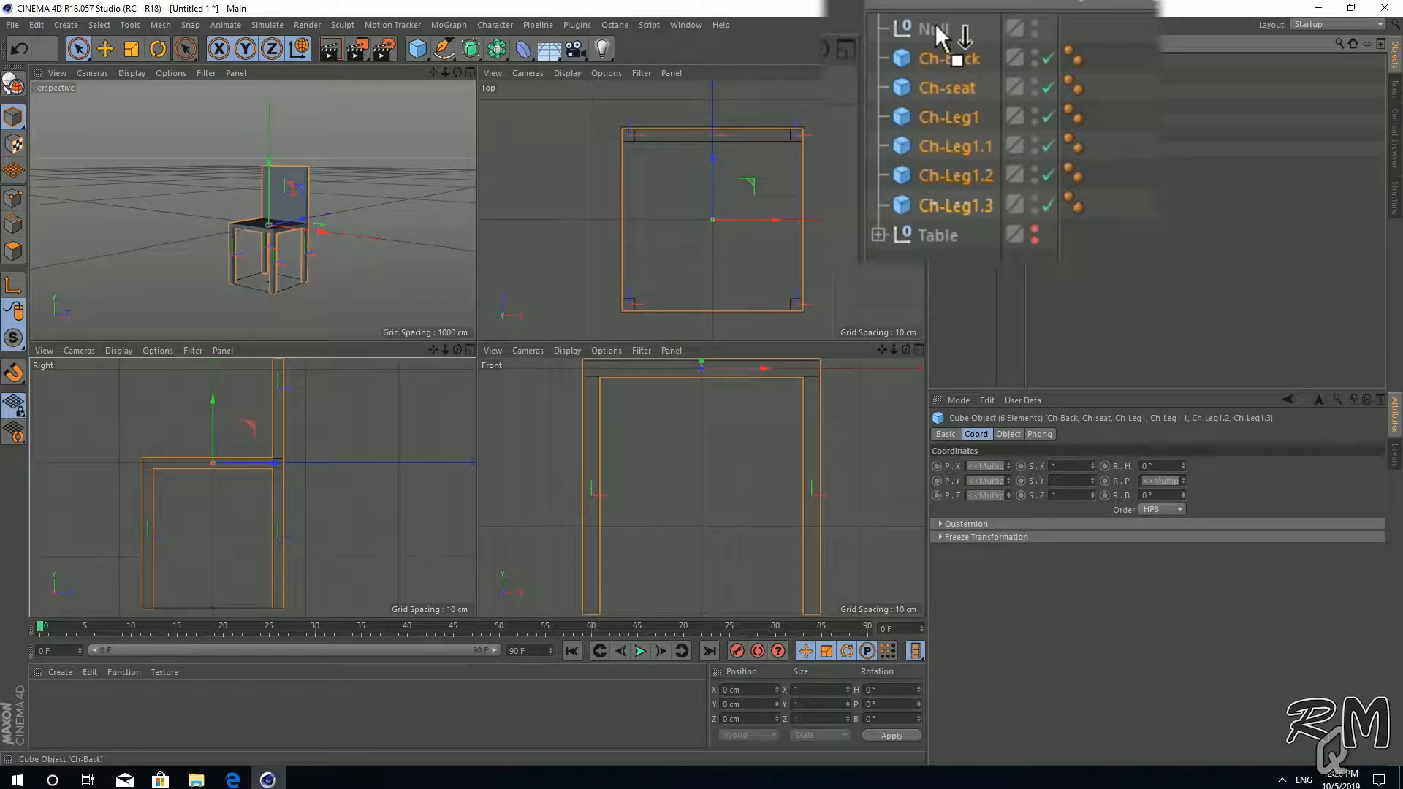
drag(936, 26, 937, 26)
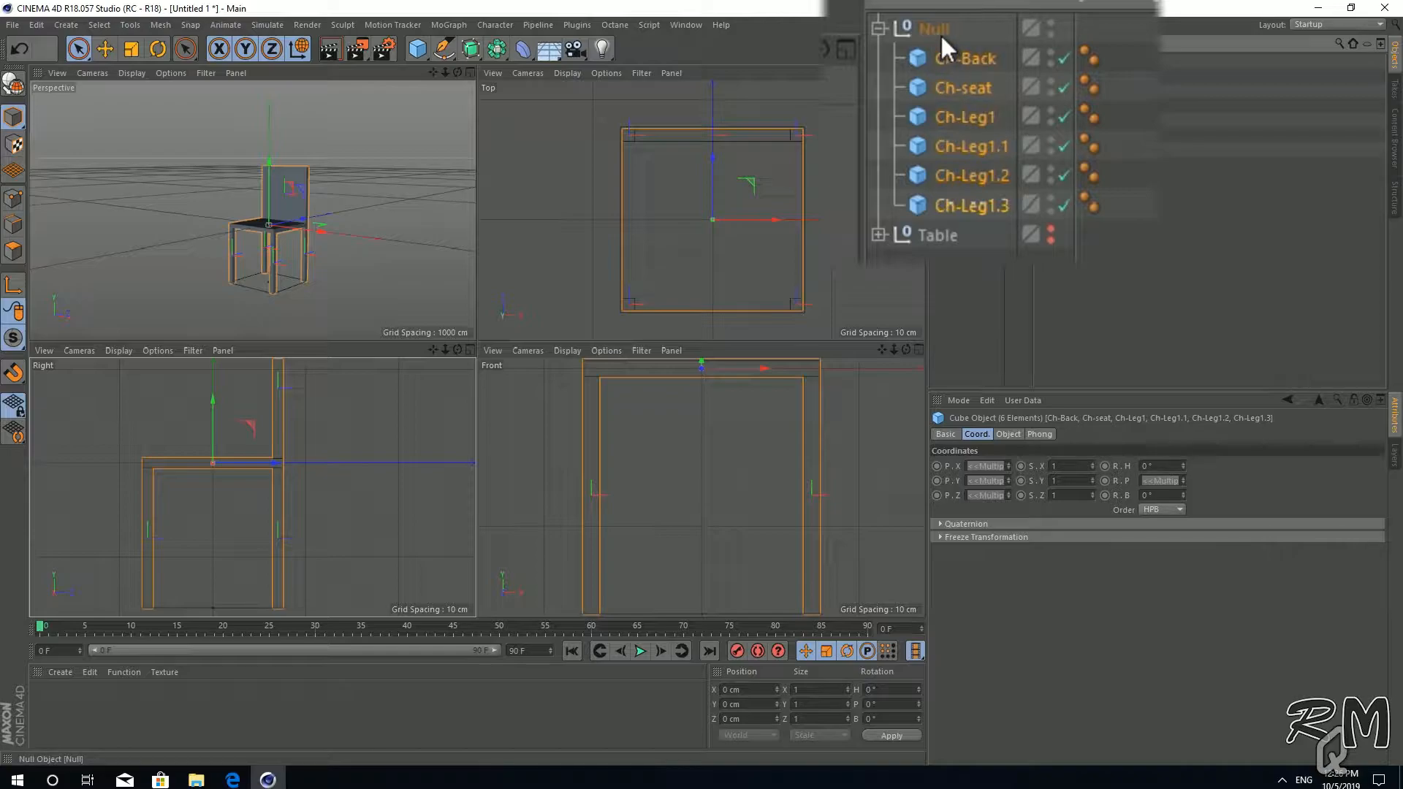
Rename the null holding the chair parts as Chair.
double_click(939, 28)
text(Chai)
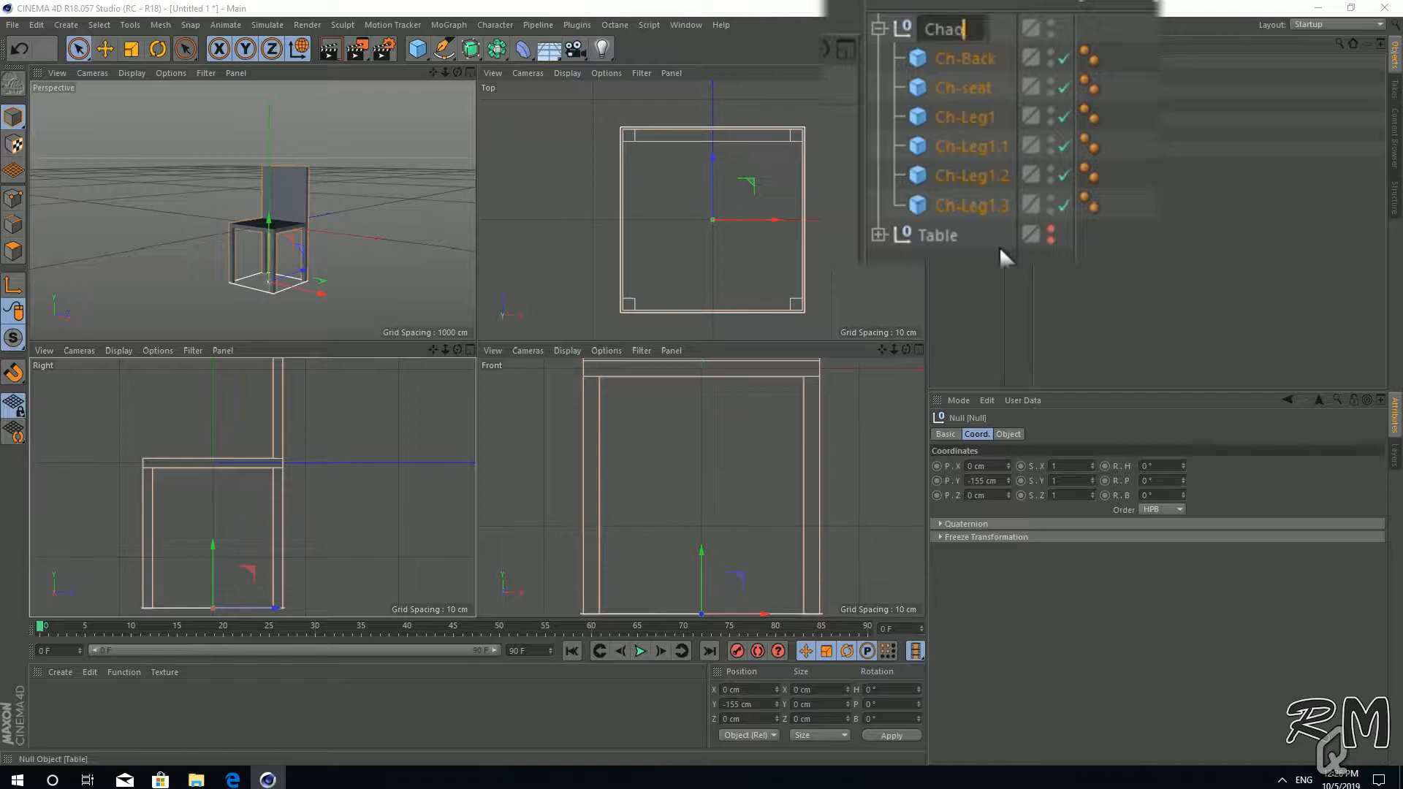
text(r)
key(Return)
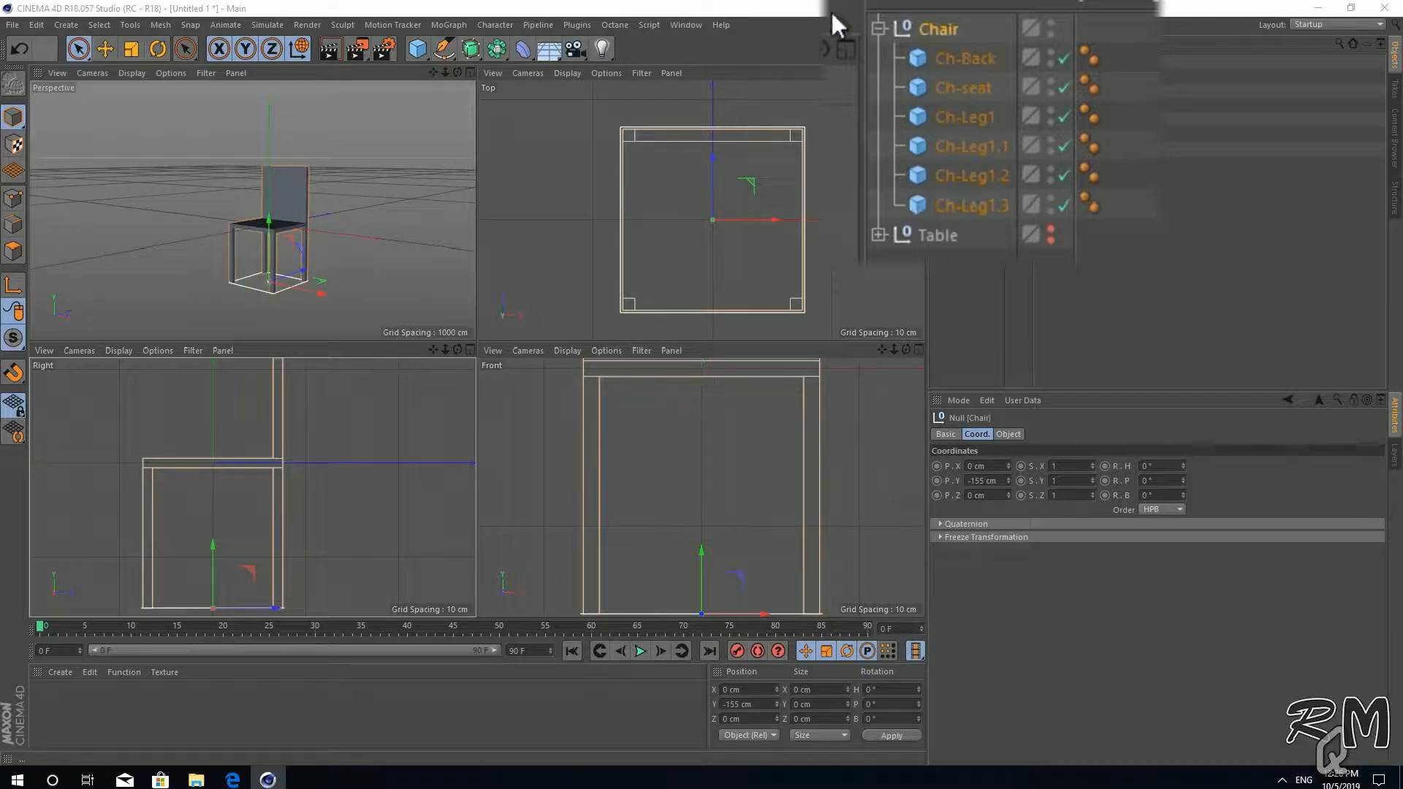
Collapse the Chair group and make the hidden Table null visible again in the viewport.
click(935, 62)
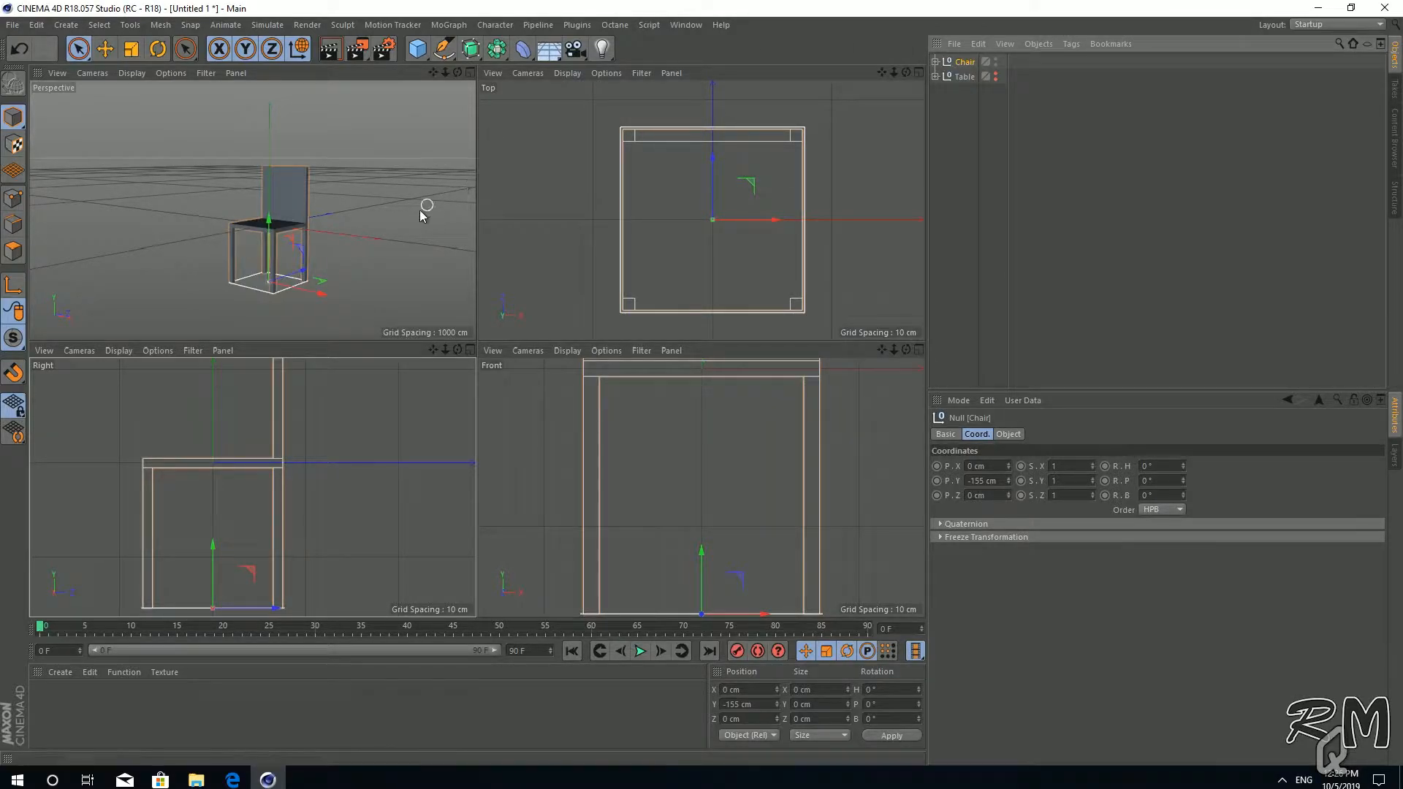
middle_click(397, 267)
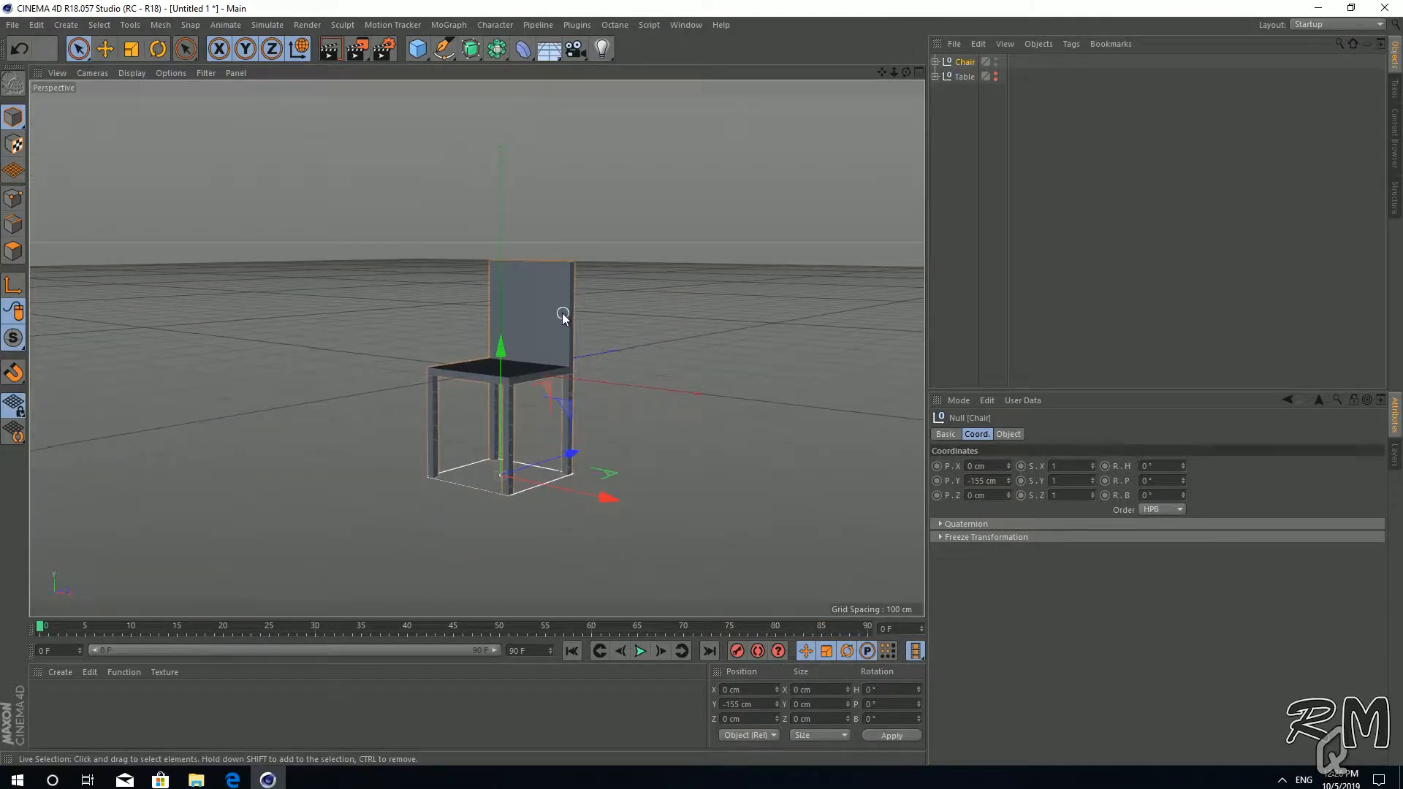
click(996, 73)
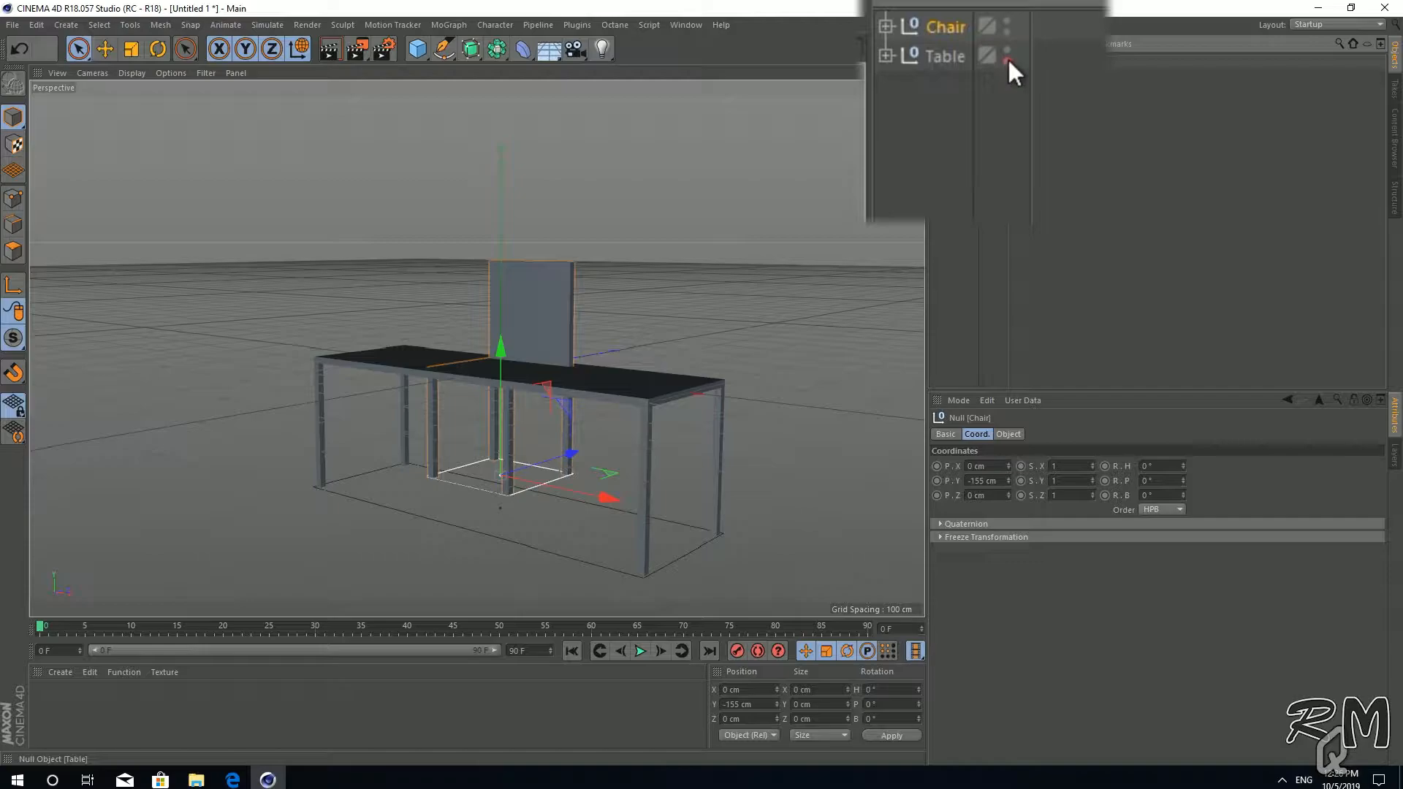
alt+drag(589, 491, 716, 379)
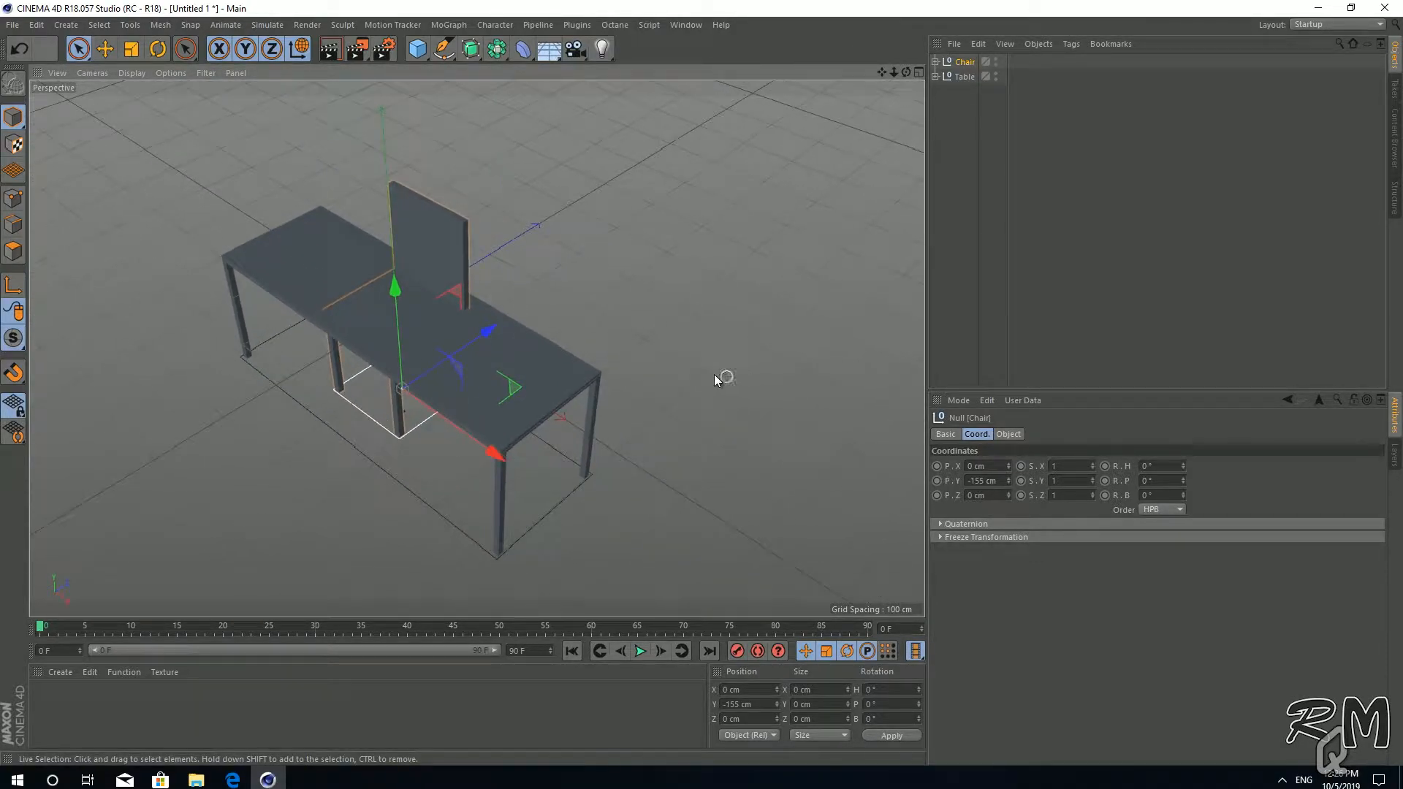
In the Top view, move the Chair null to one long side of the table, at about X -123 cm and Z 166 cm.
middle_click(661, 357)
middle_click(809, 278)
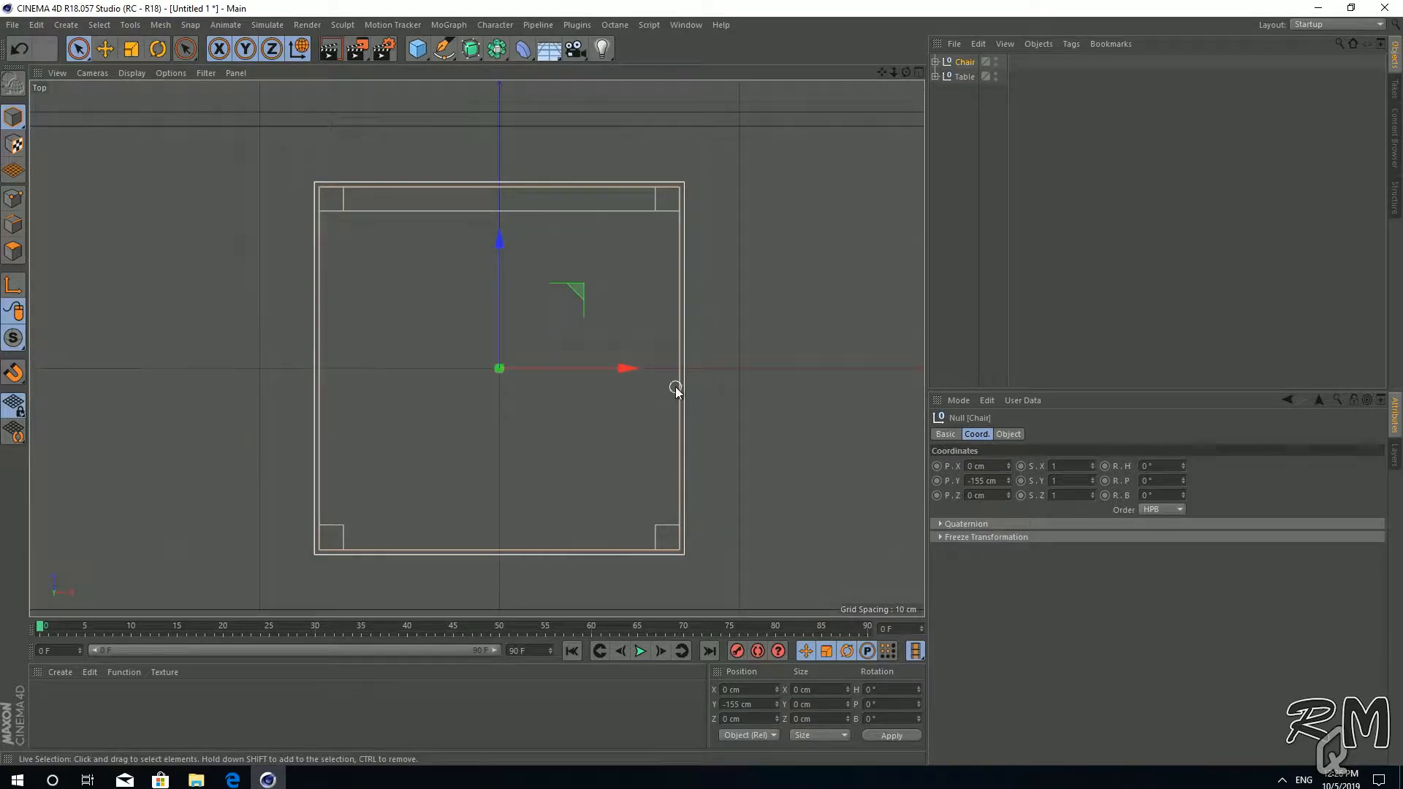
scroll(668, 369, down, 4)
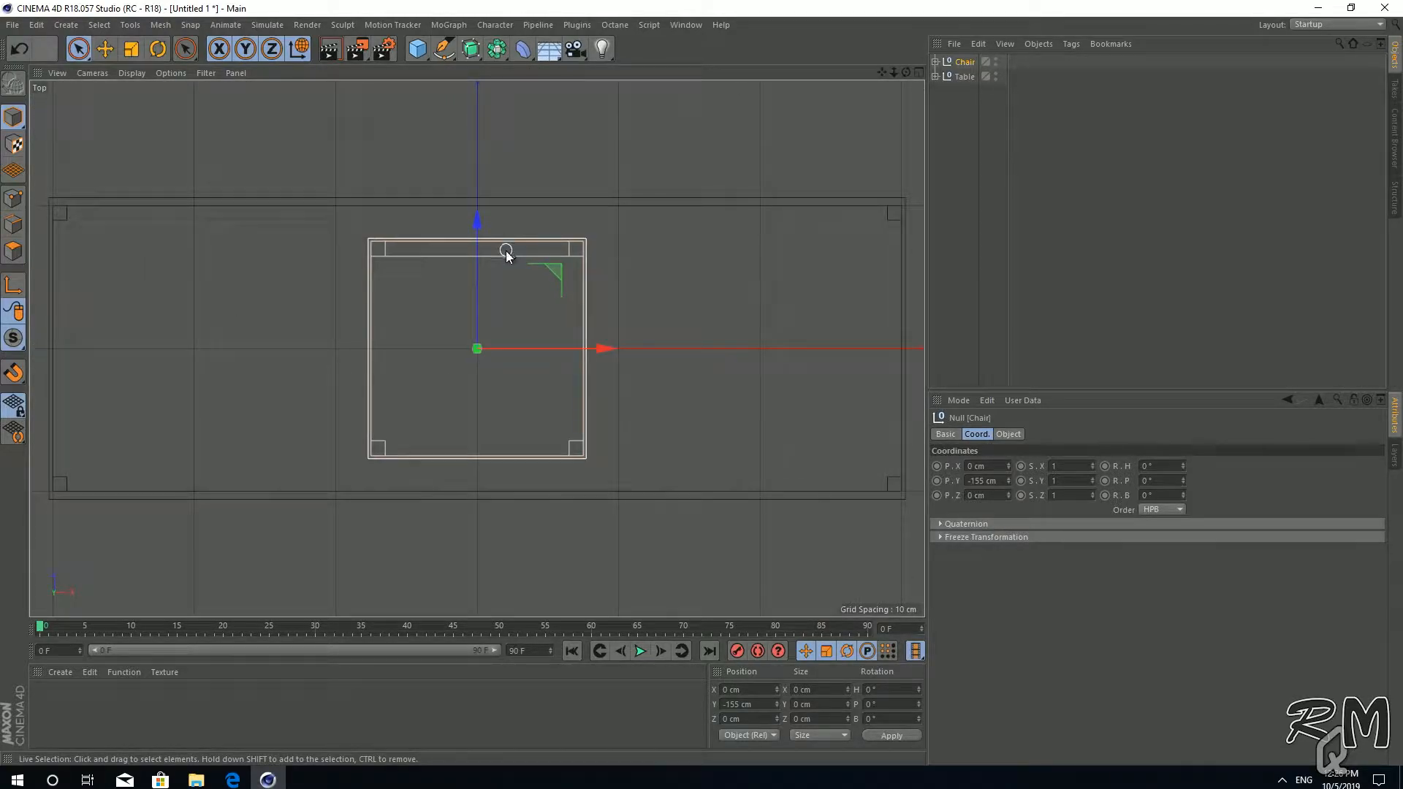
drag(480, 225, 459, 1)
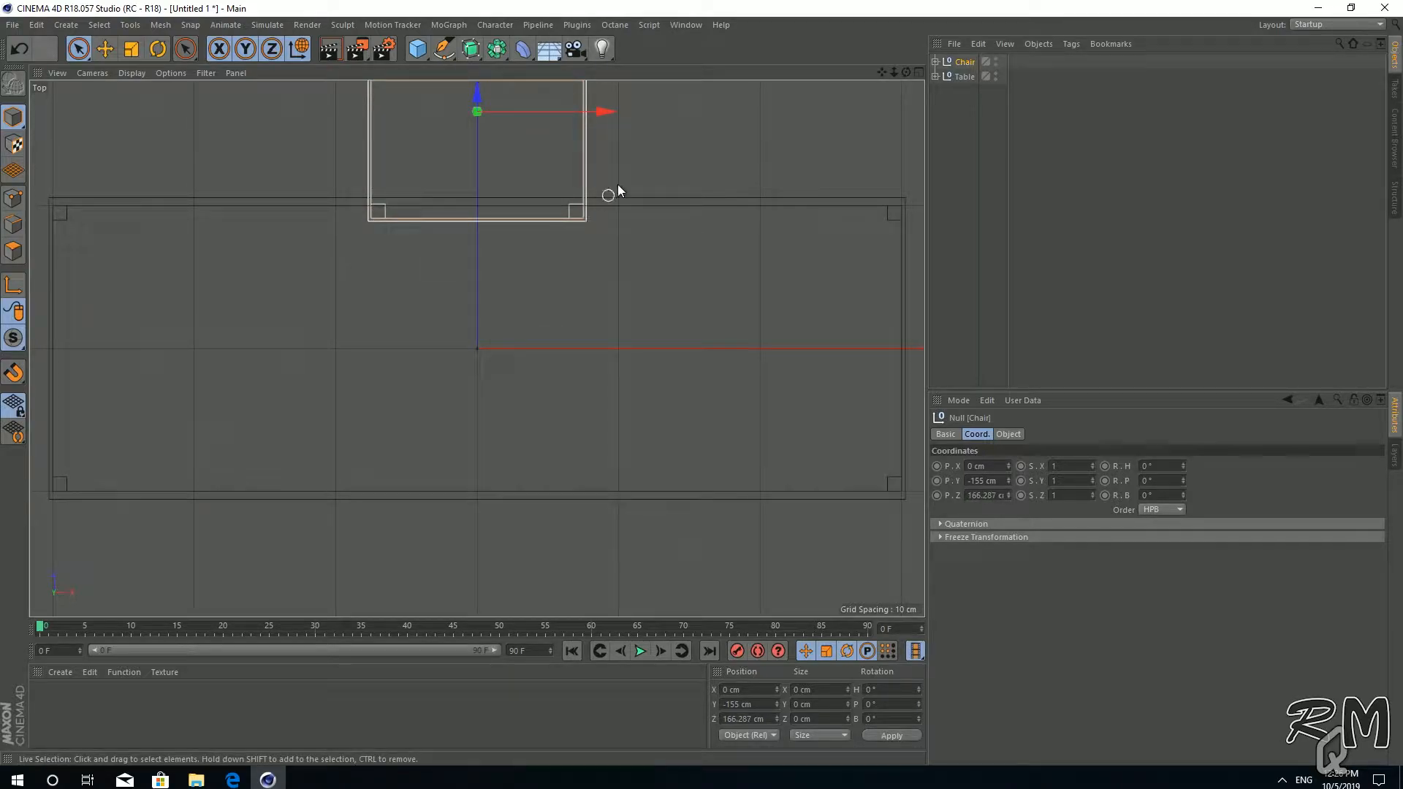
drag(596, 116, 424, 130)
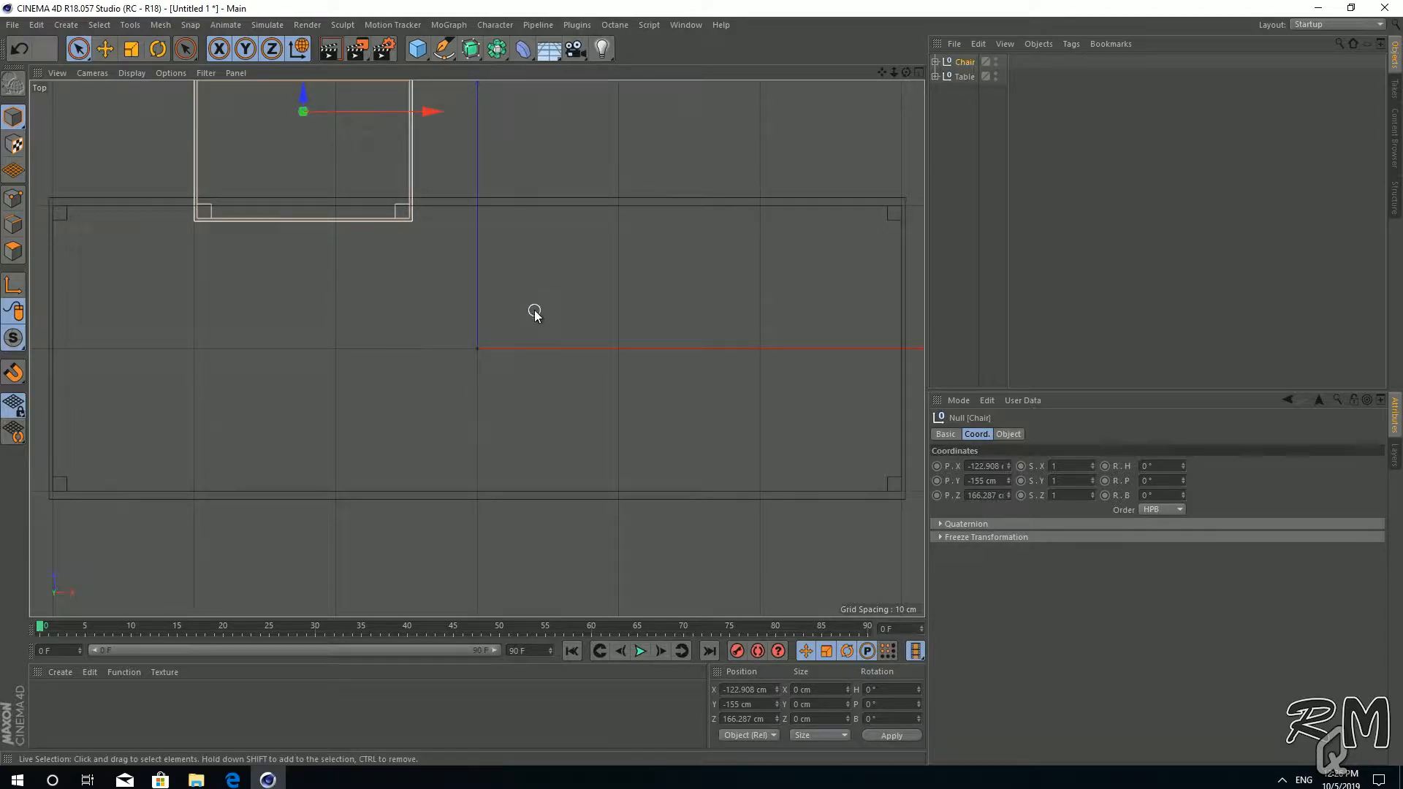
Copy the chair along X to about 124 cm, and copy both chairs across the table to Z about -164 cm.
key(h)
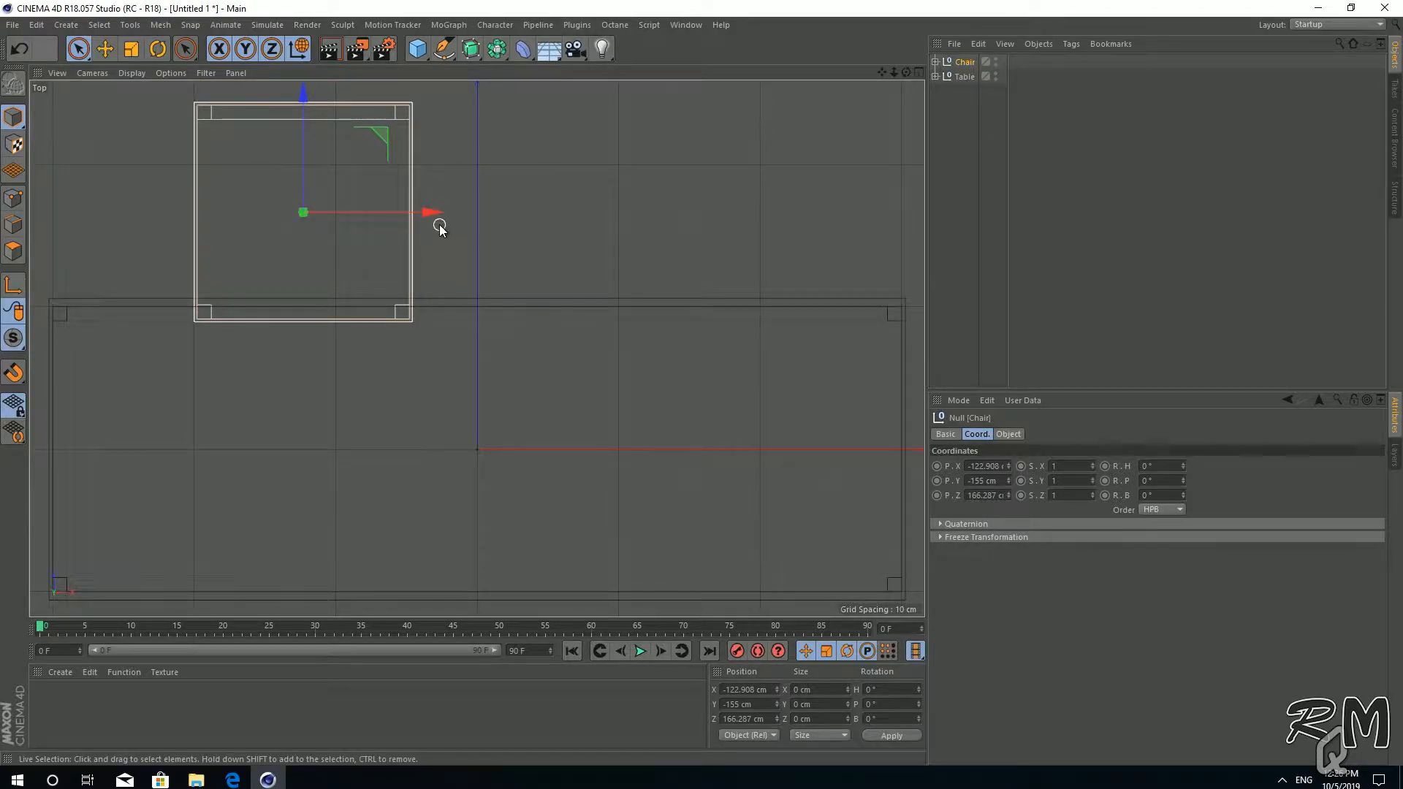
ctrl+drag(424, 212, 780, 236)
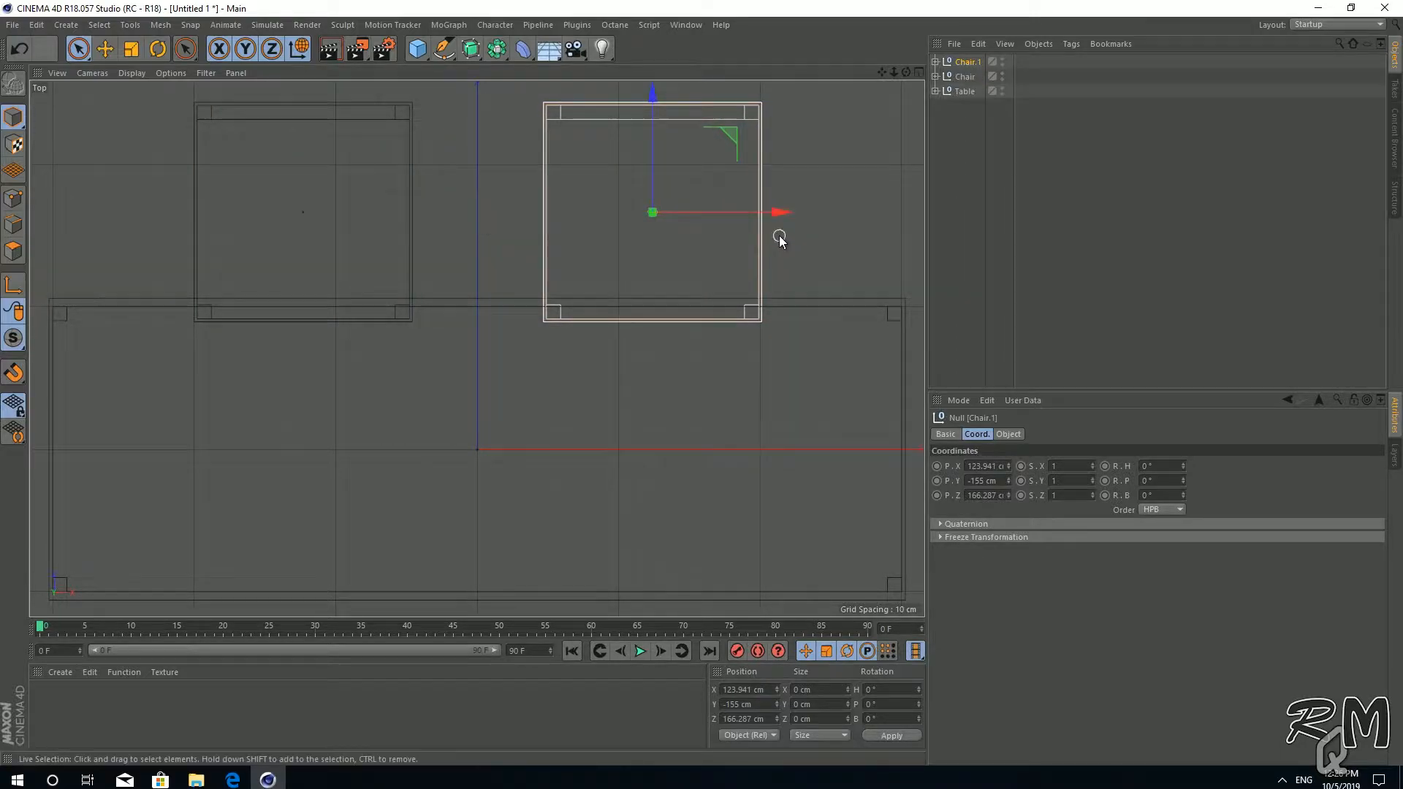
ctrl+click(965, 77)
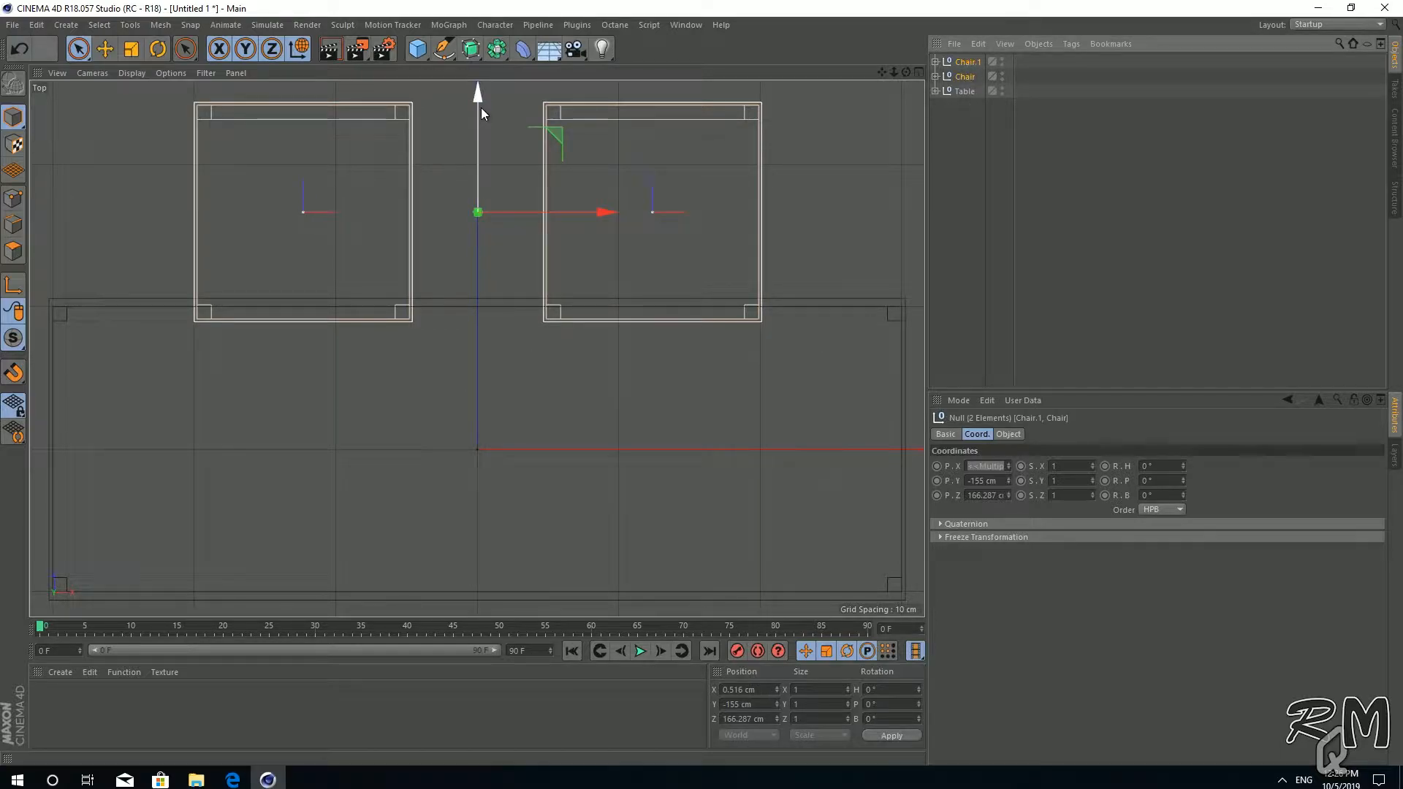
ctrl+drag(479, 99, 425, 570)
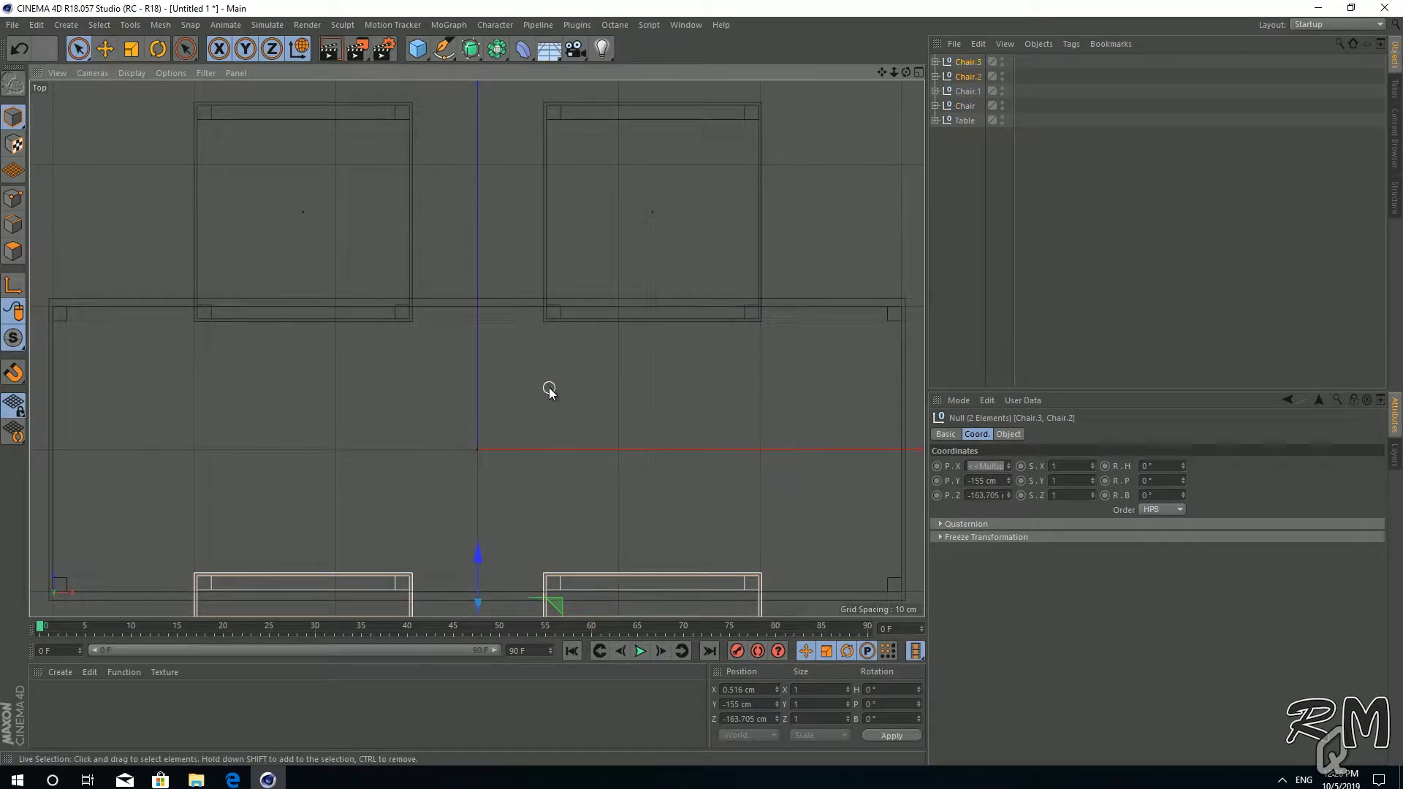
Rotate the two copied chairs, Chair.2 and Chair.3, by 180° in heading so that they face the table.
middle_click(676, 388)
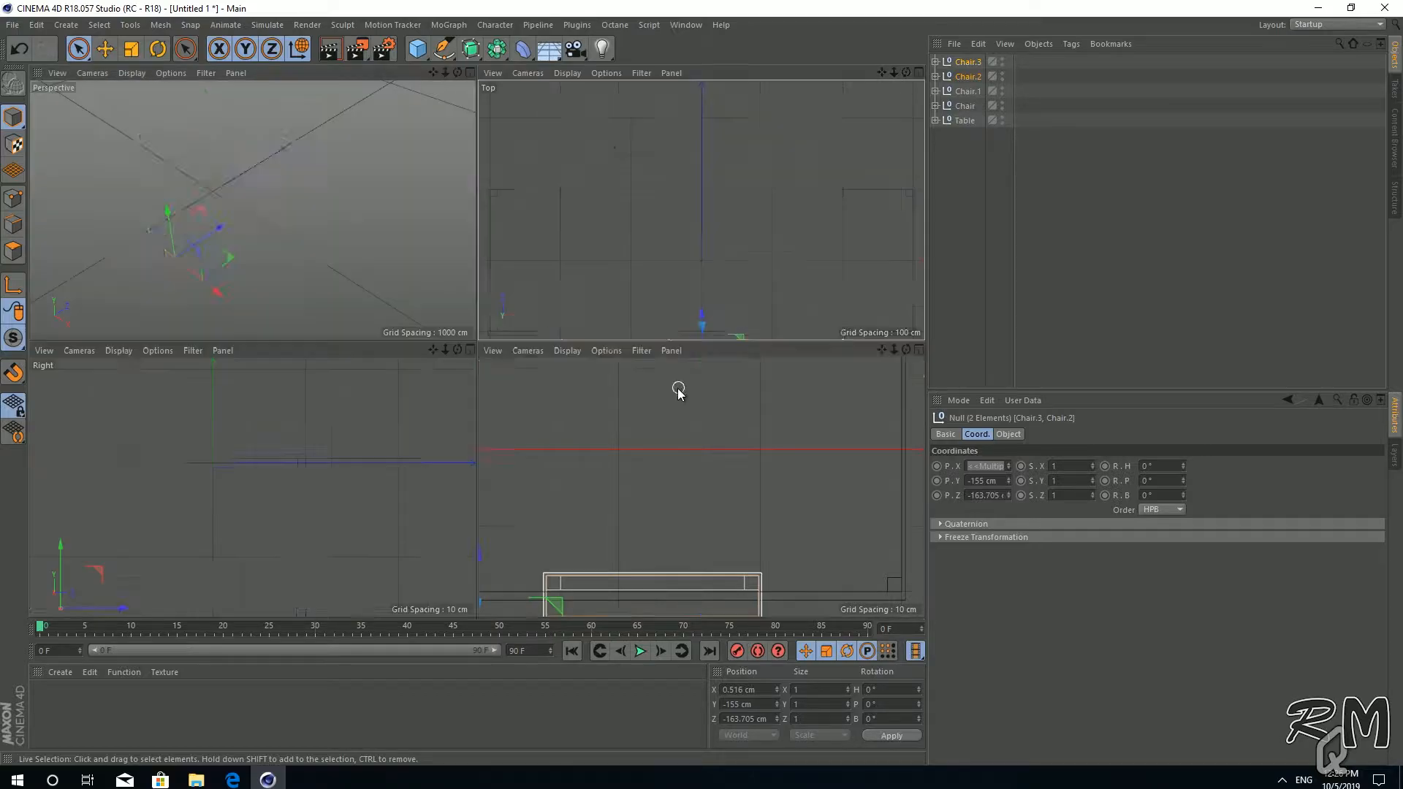
middle_click(382, 268)
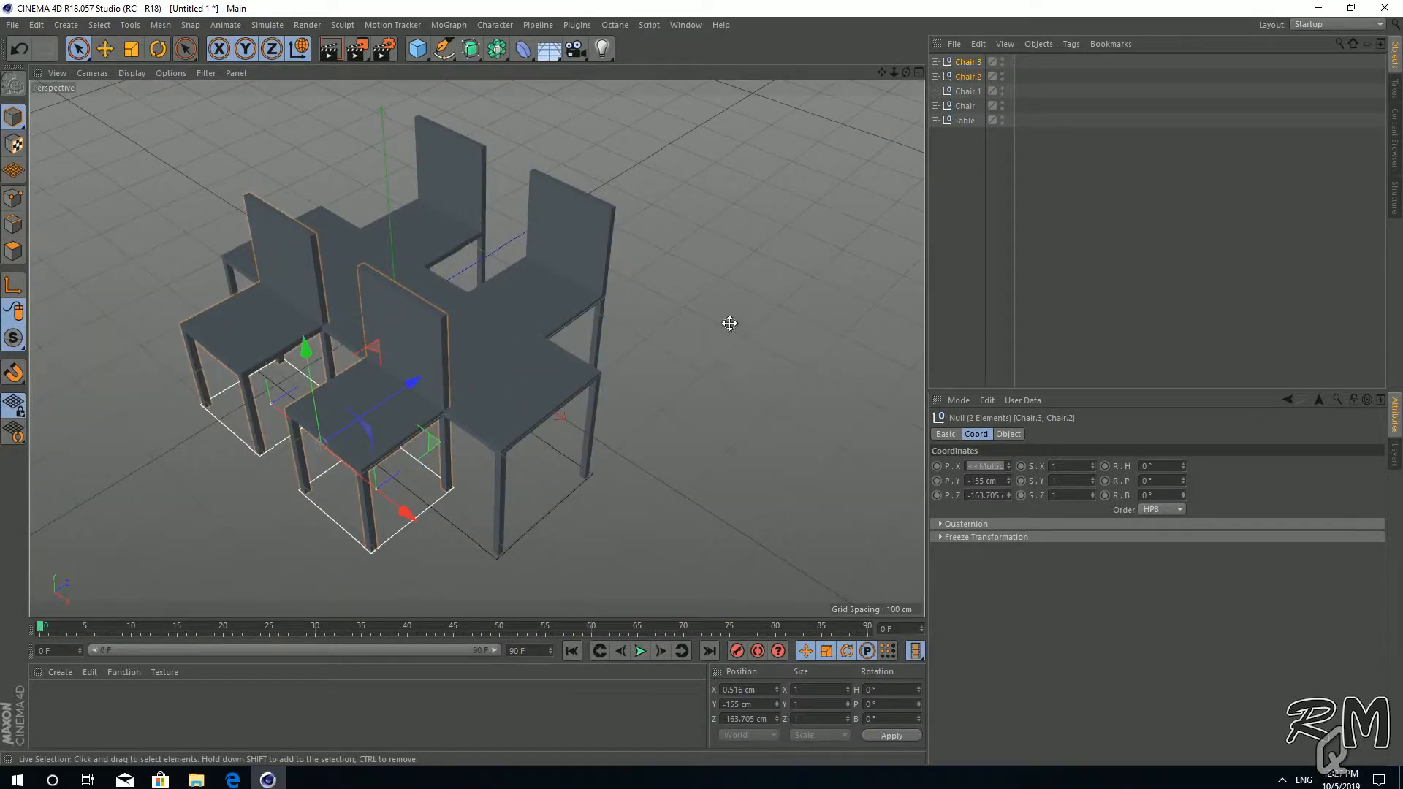
key(F2)
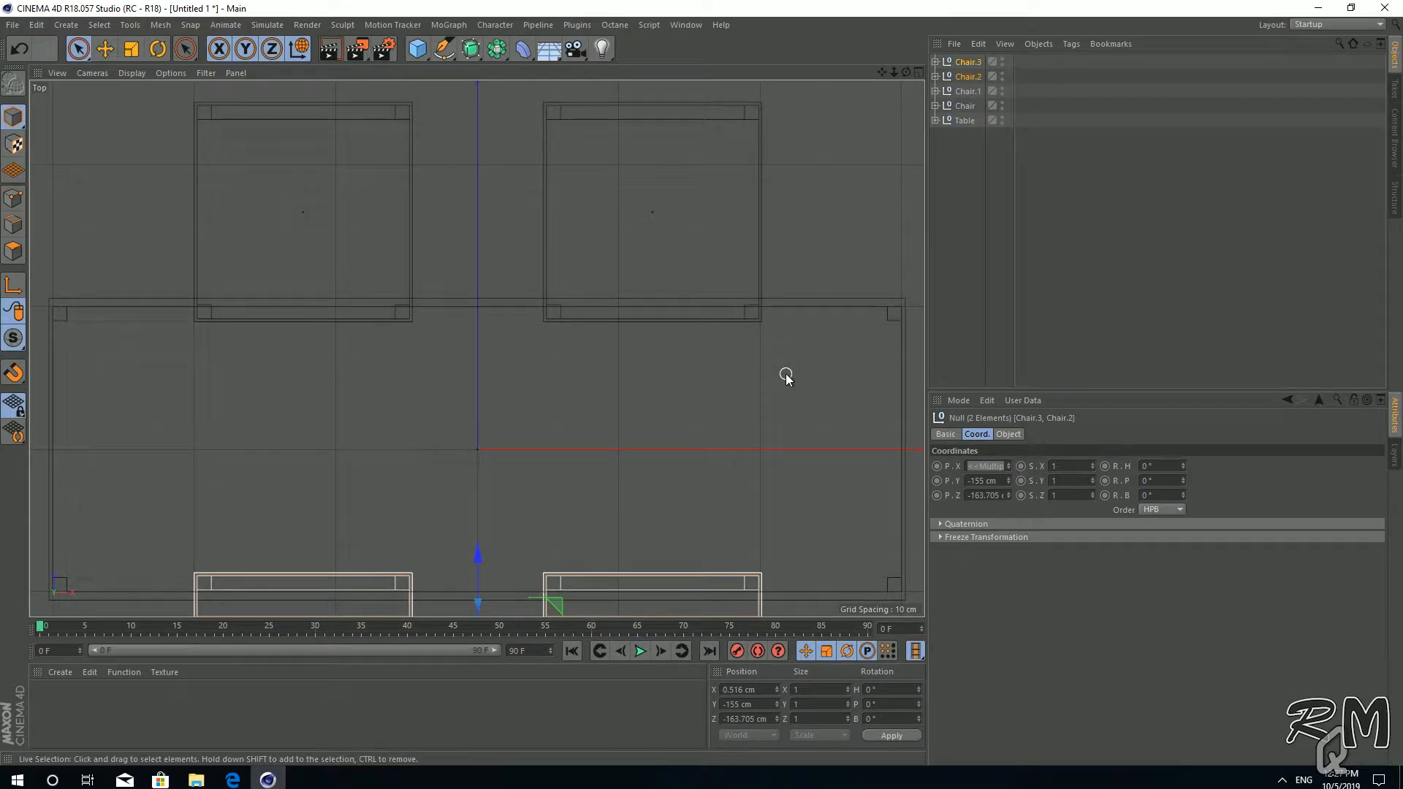
key(h)
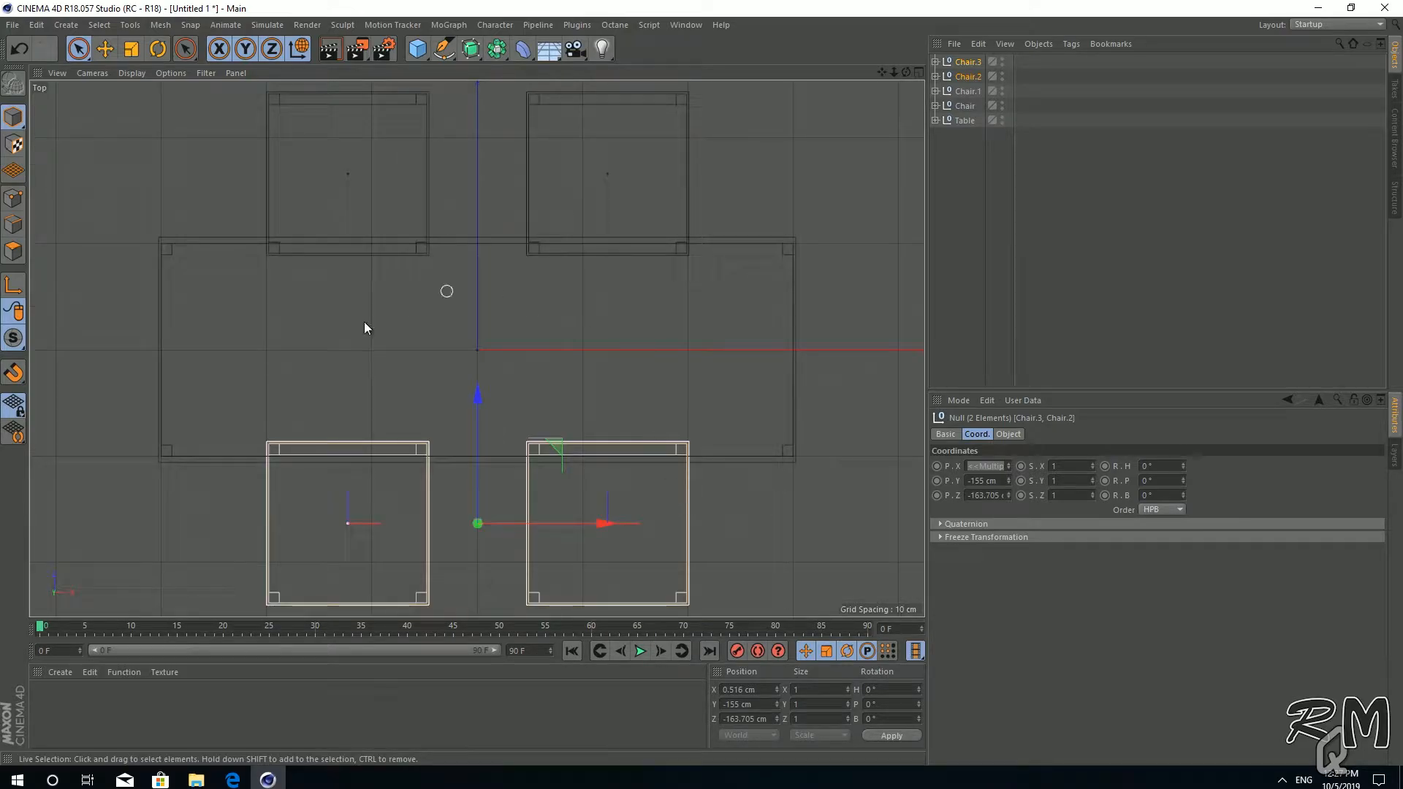
click(158, 49)
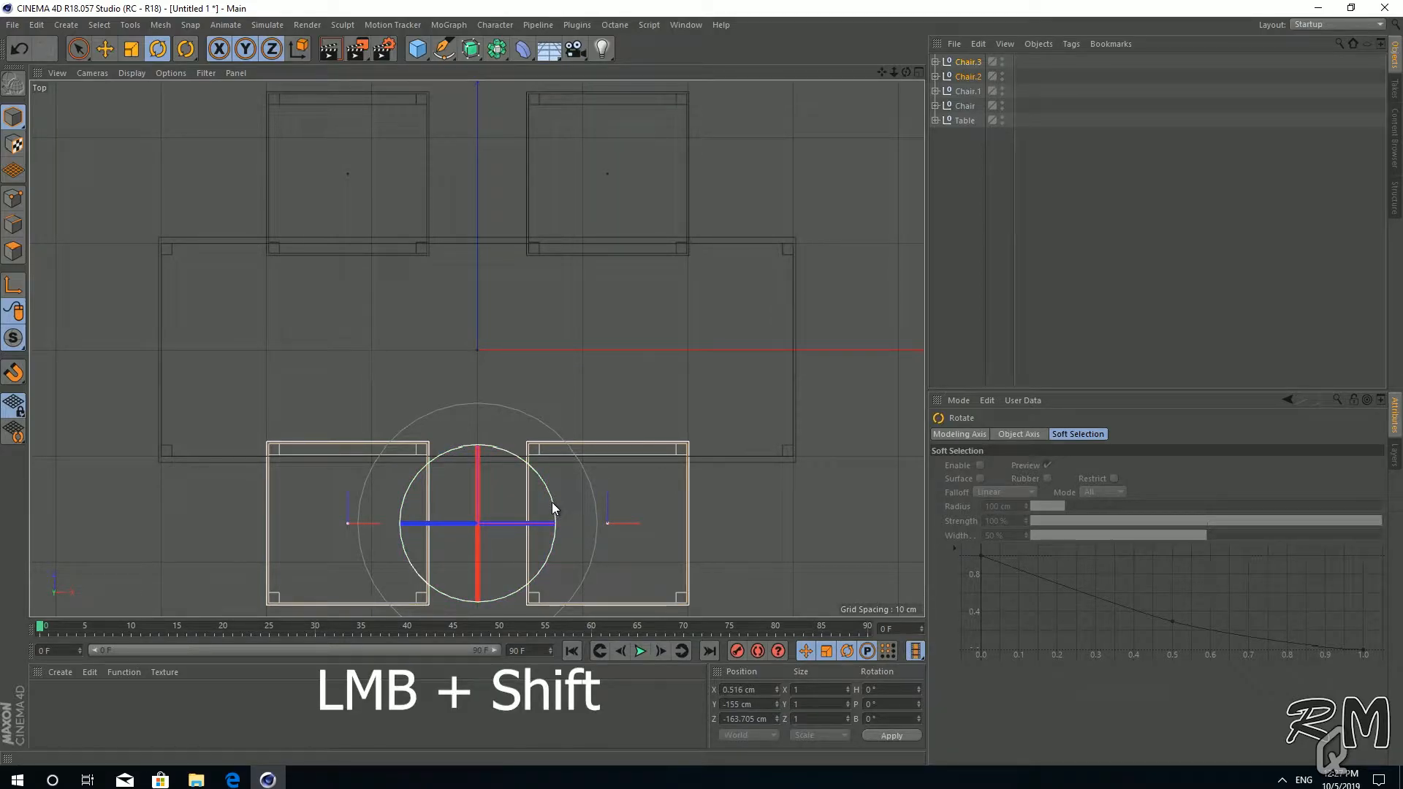
shift+drag(553, 508, 374, 554)
Lower all four chairs together to a Y position of about -226 cm so their seats sit below the tabletop.
middle_click(707, 307)
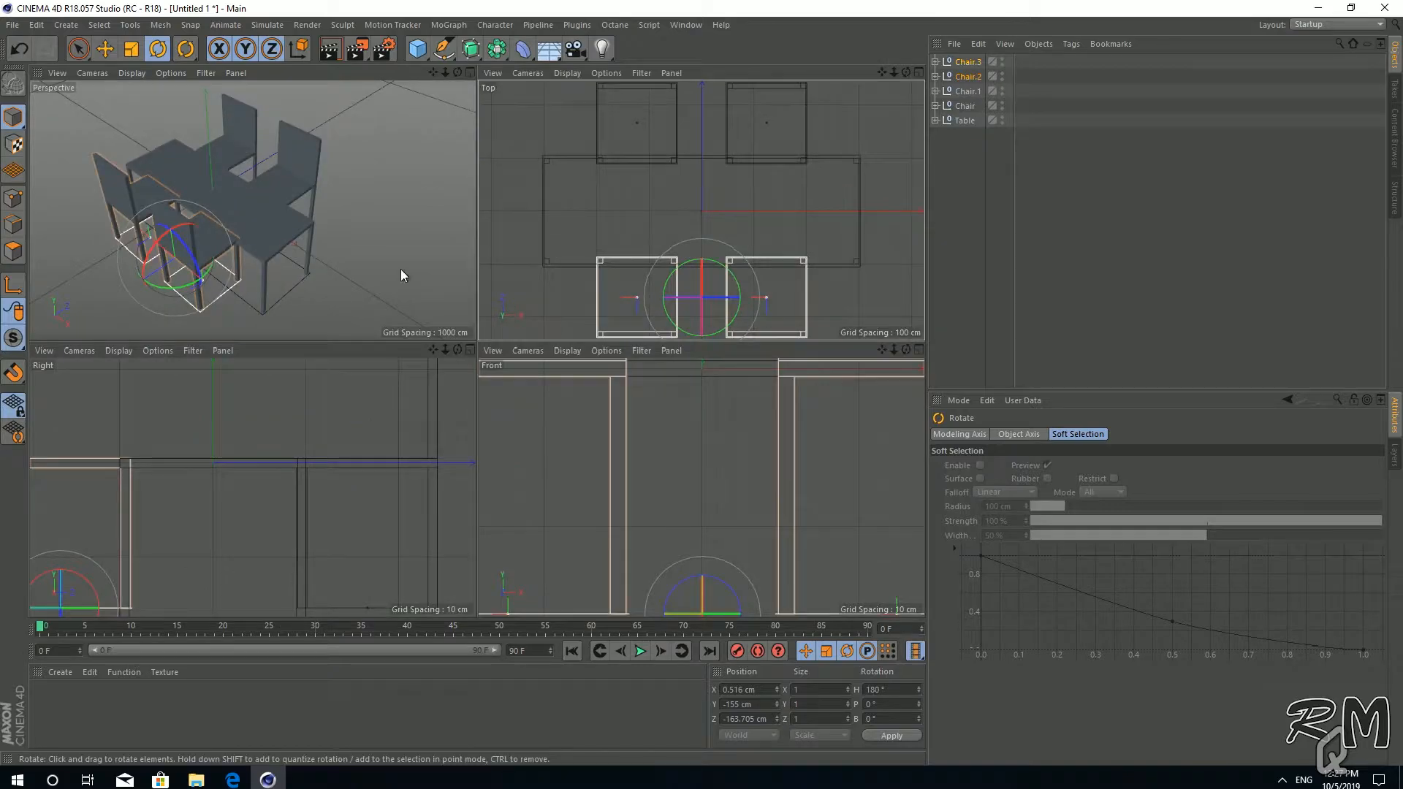
middle_click(429, 287)
alt+drag(585, 518, 520, 424)
alt+drag(576, 497, 637, 550)
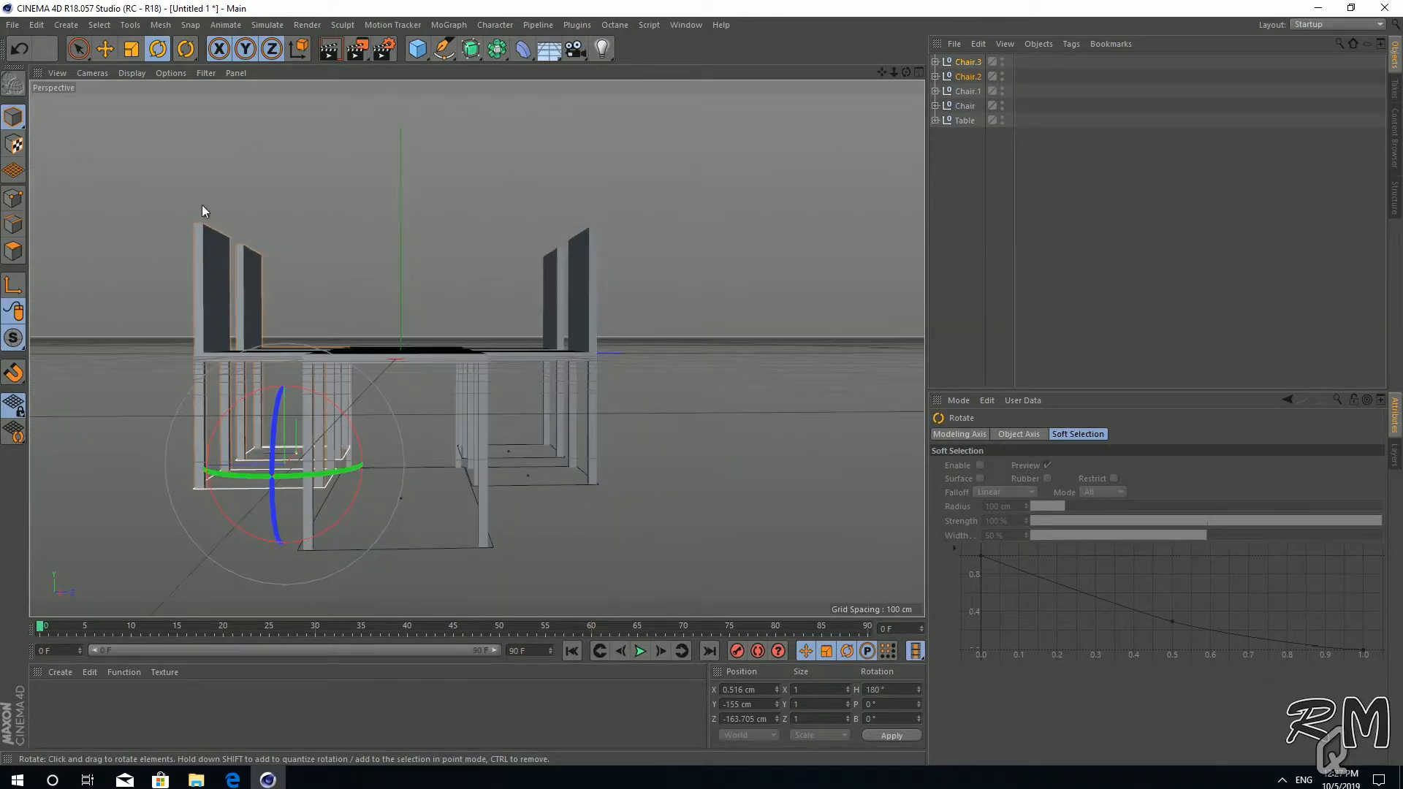
click(79, 49)
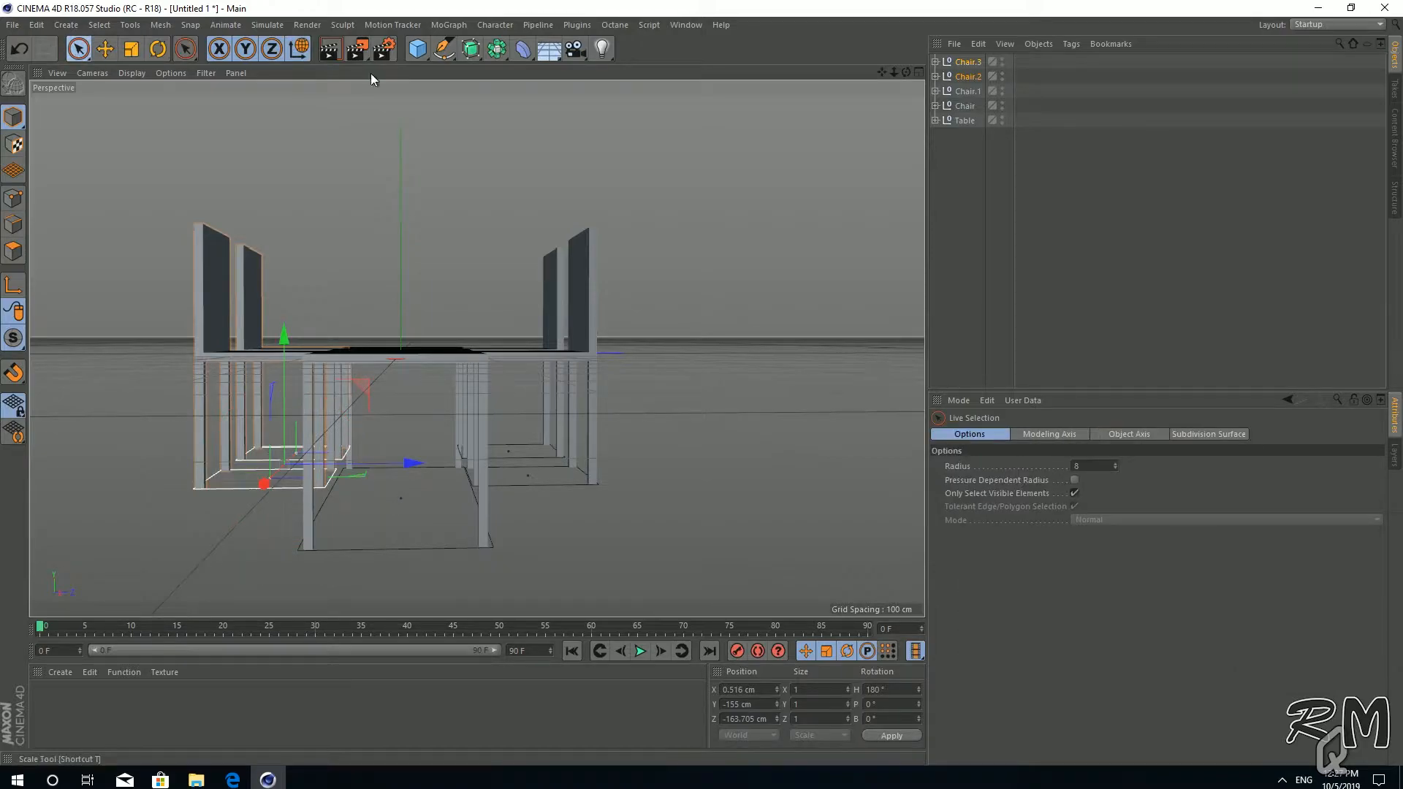
shift+click(970, 108)
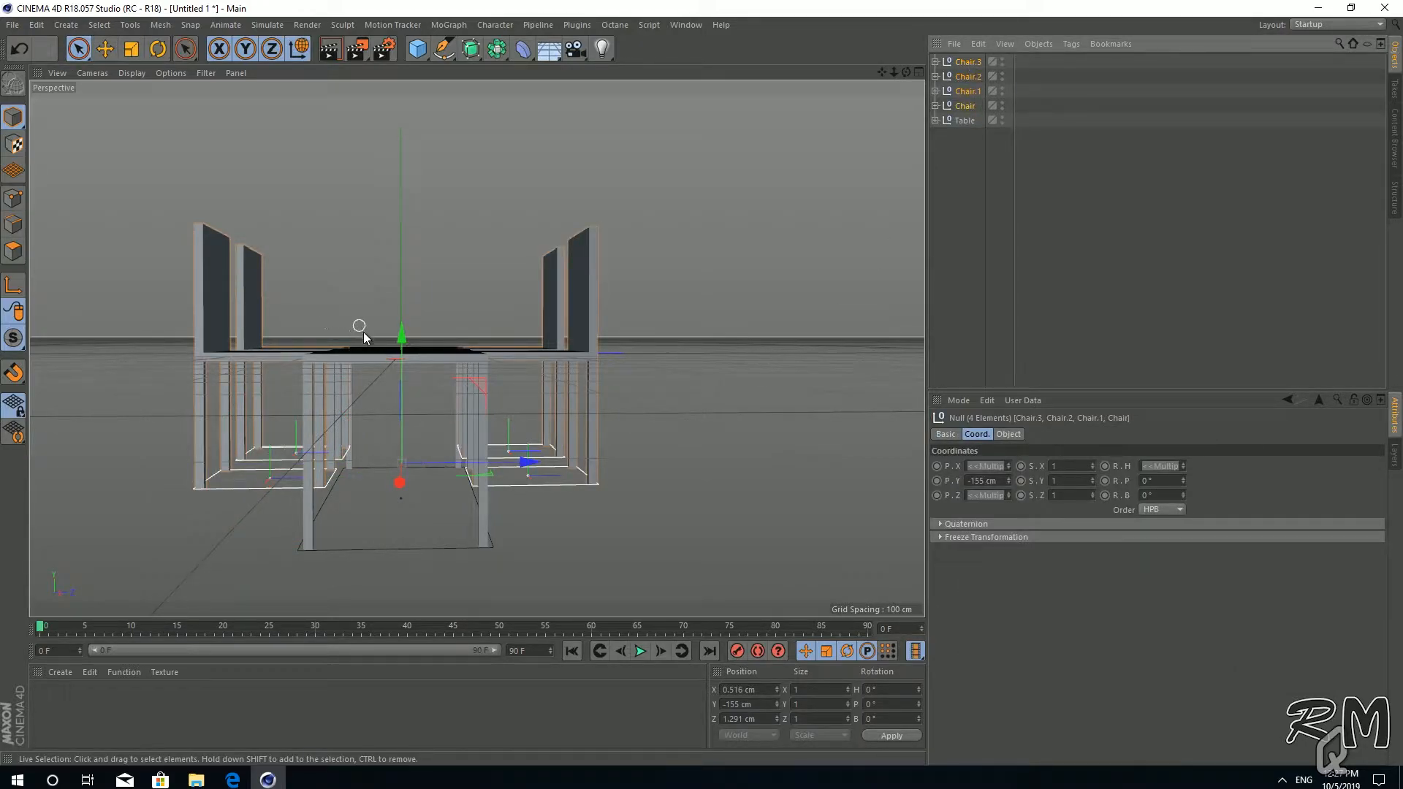
drag(401, 335, 392, 392)
In the Right view, raise the four chairs level with the bottom of the table legs, with their Y position at exactly -205 cm.
middle_click(711, 342)
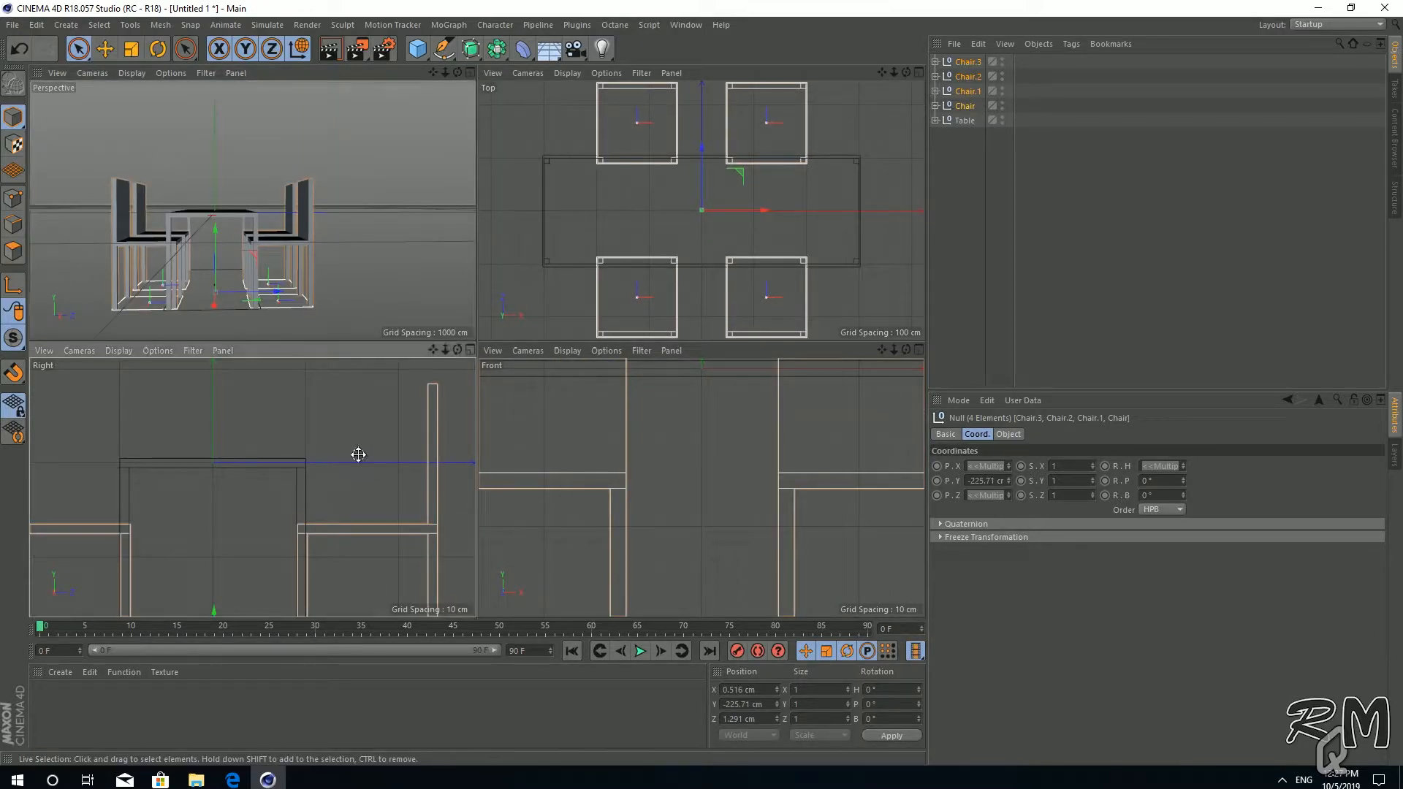
middle_click(359, 455)
key(h)
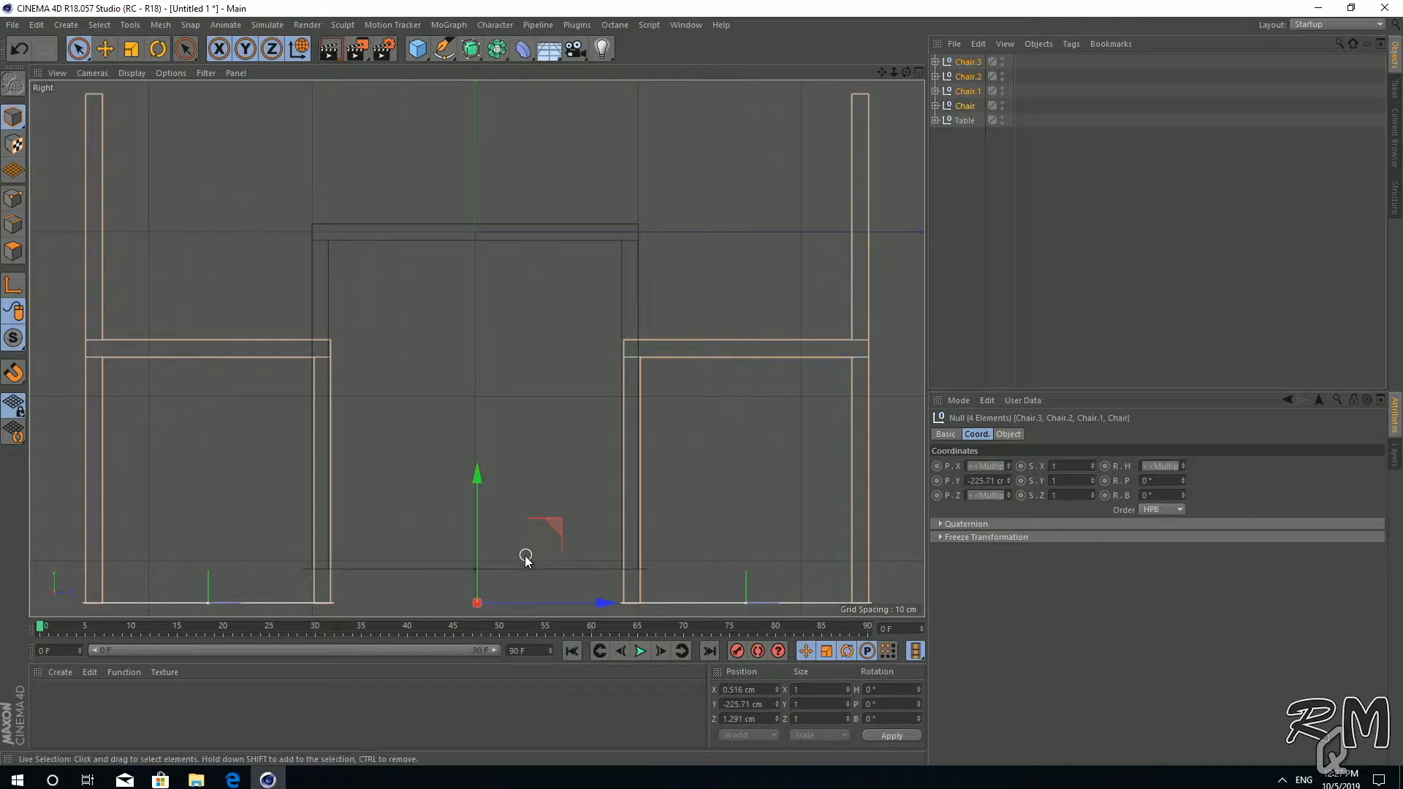
drag(476, 475, 474, 442)
click(932, 462)
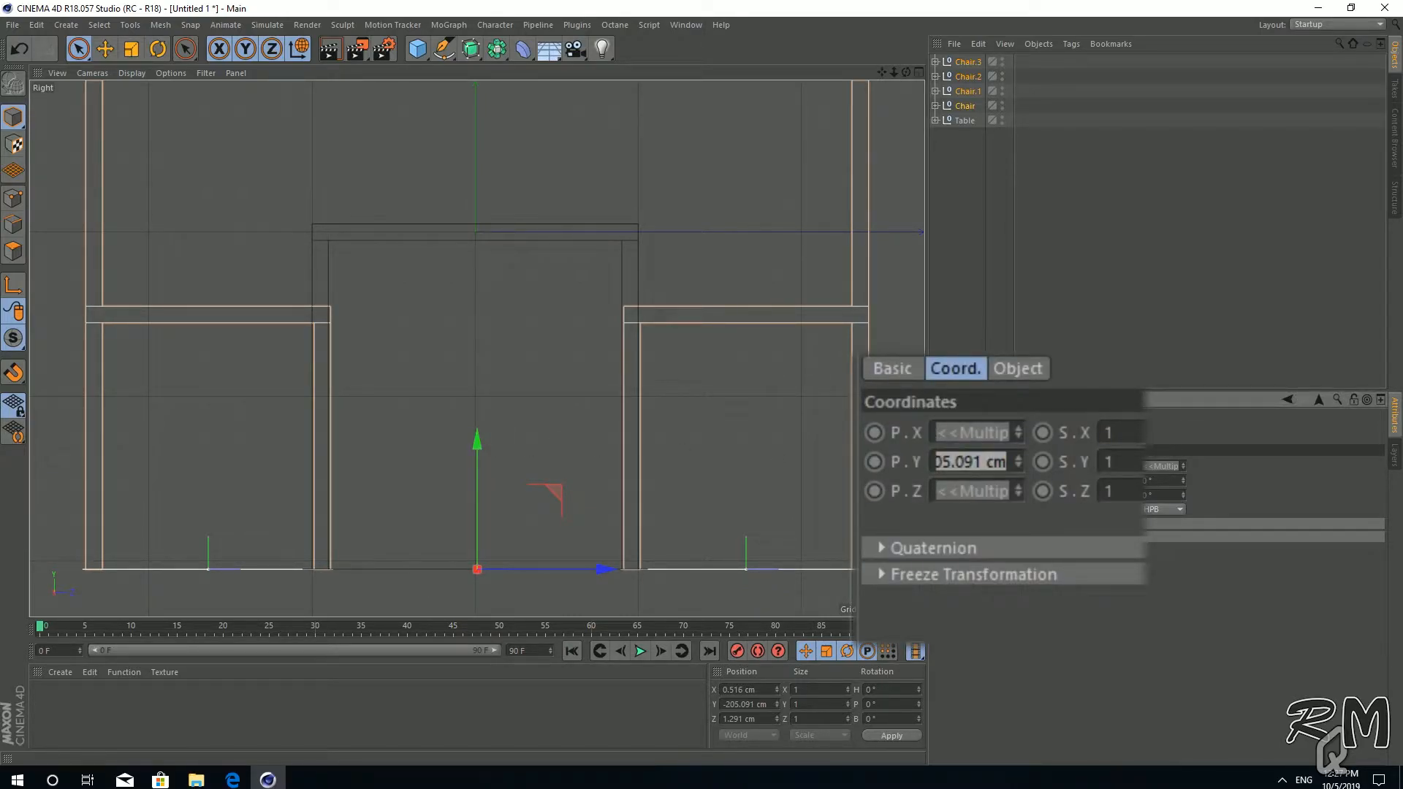
text(-205)
key(Return)
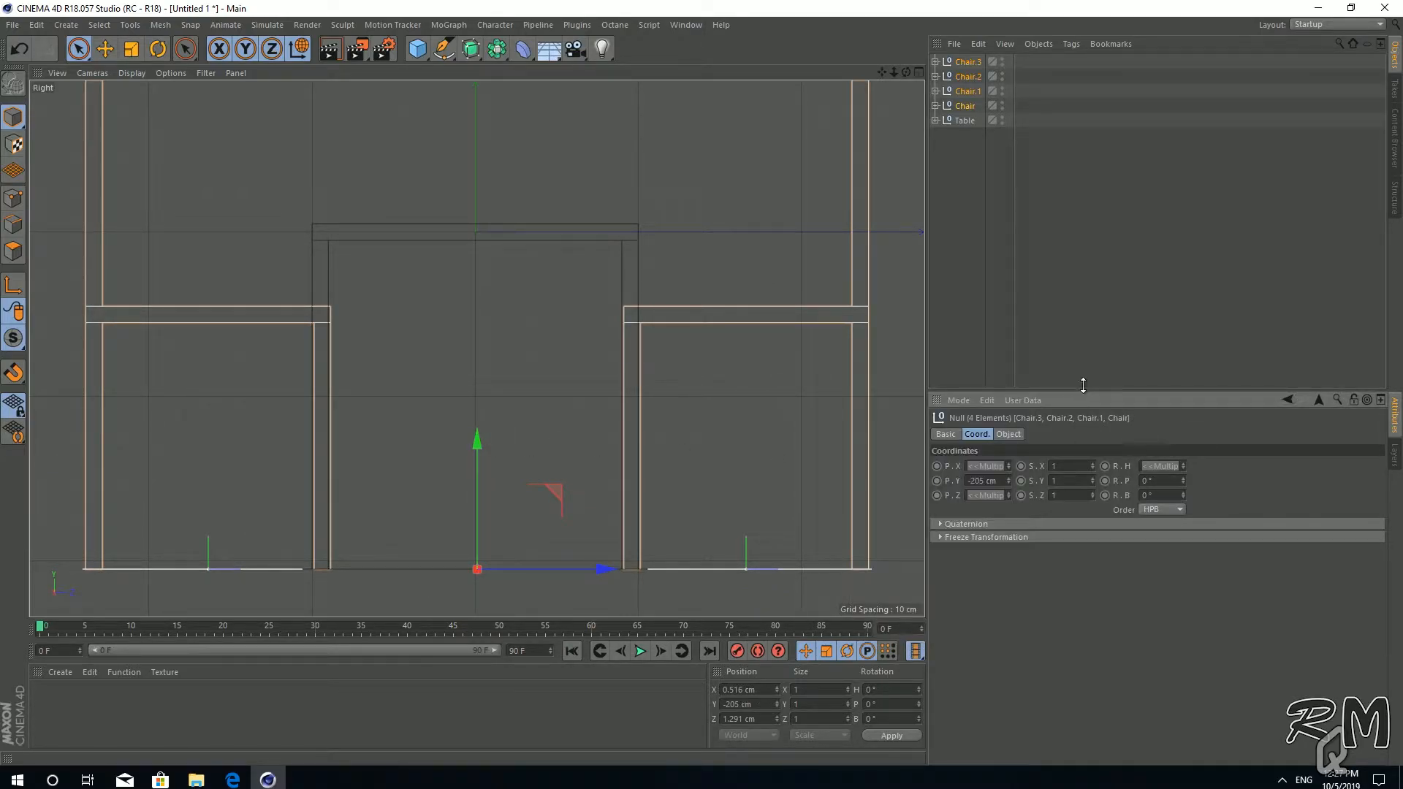
Render the table and four chairs in the Perspective view from an elevated angle to check the arrangement.
middle_click(451, 321)
middle_click(392, 275)
alt+drag(348, 331, 705, 418)
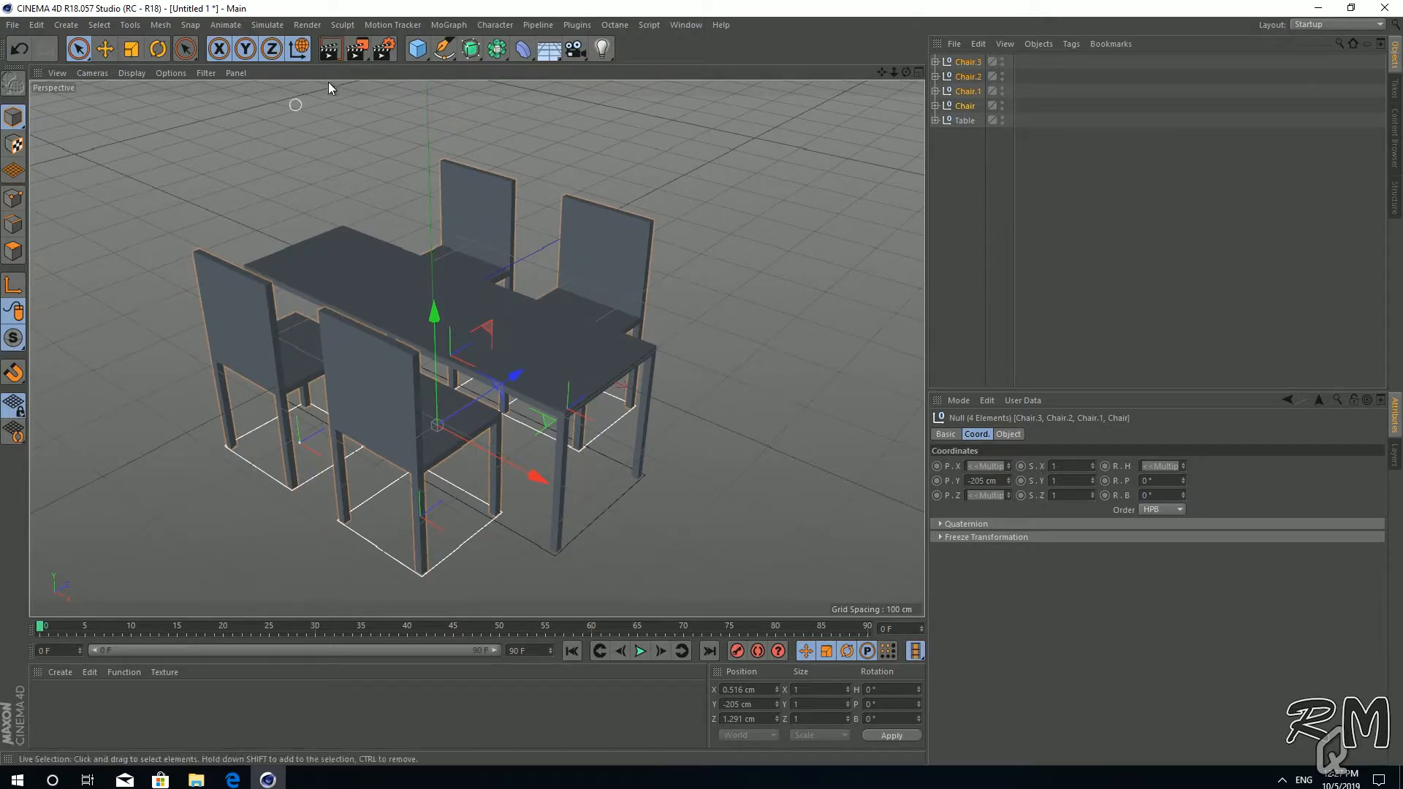
click(330, 49)
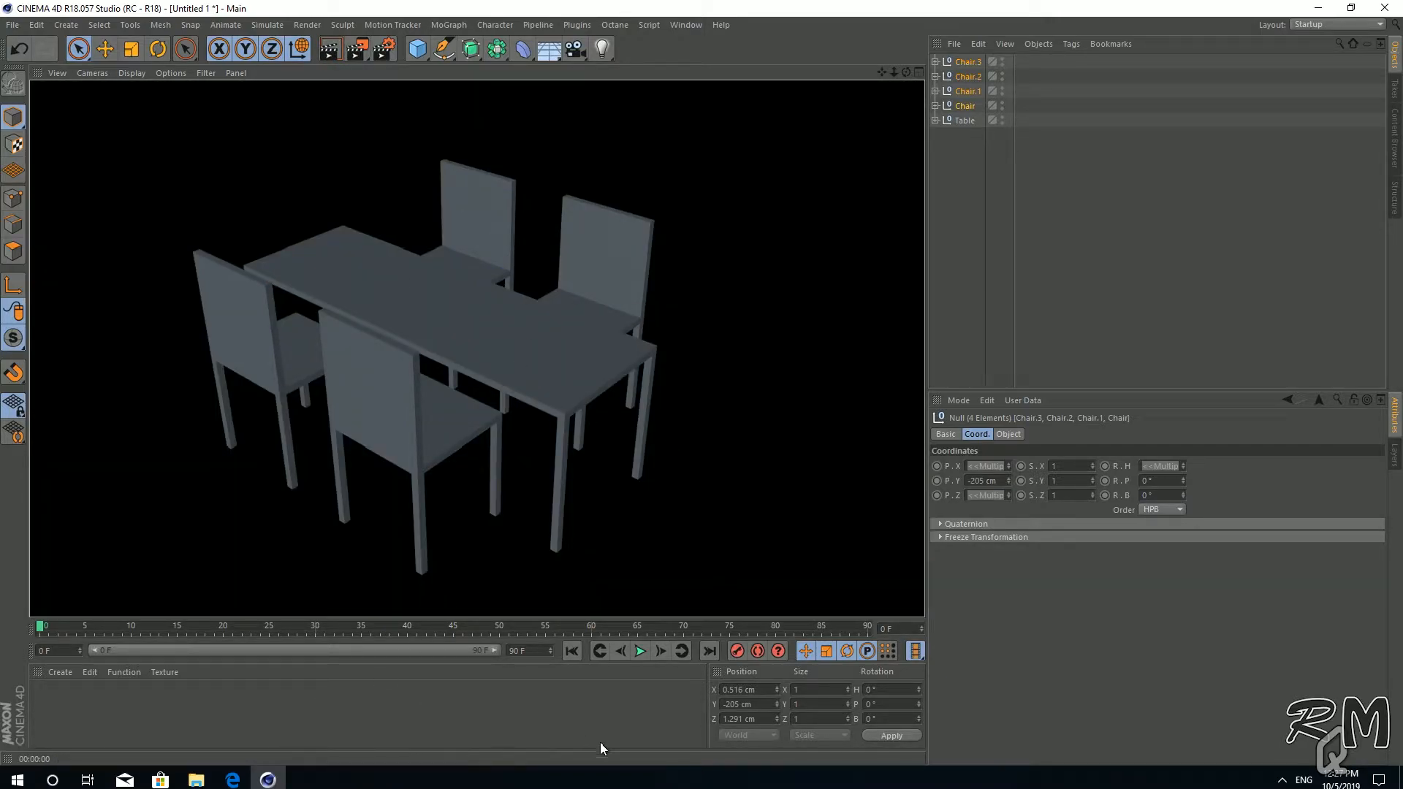
click(297, 709)
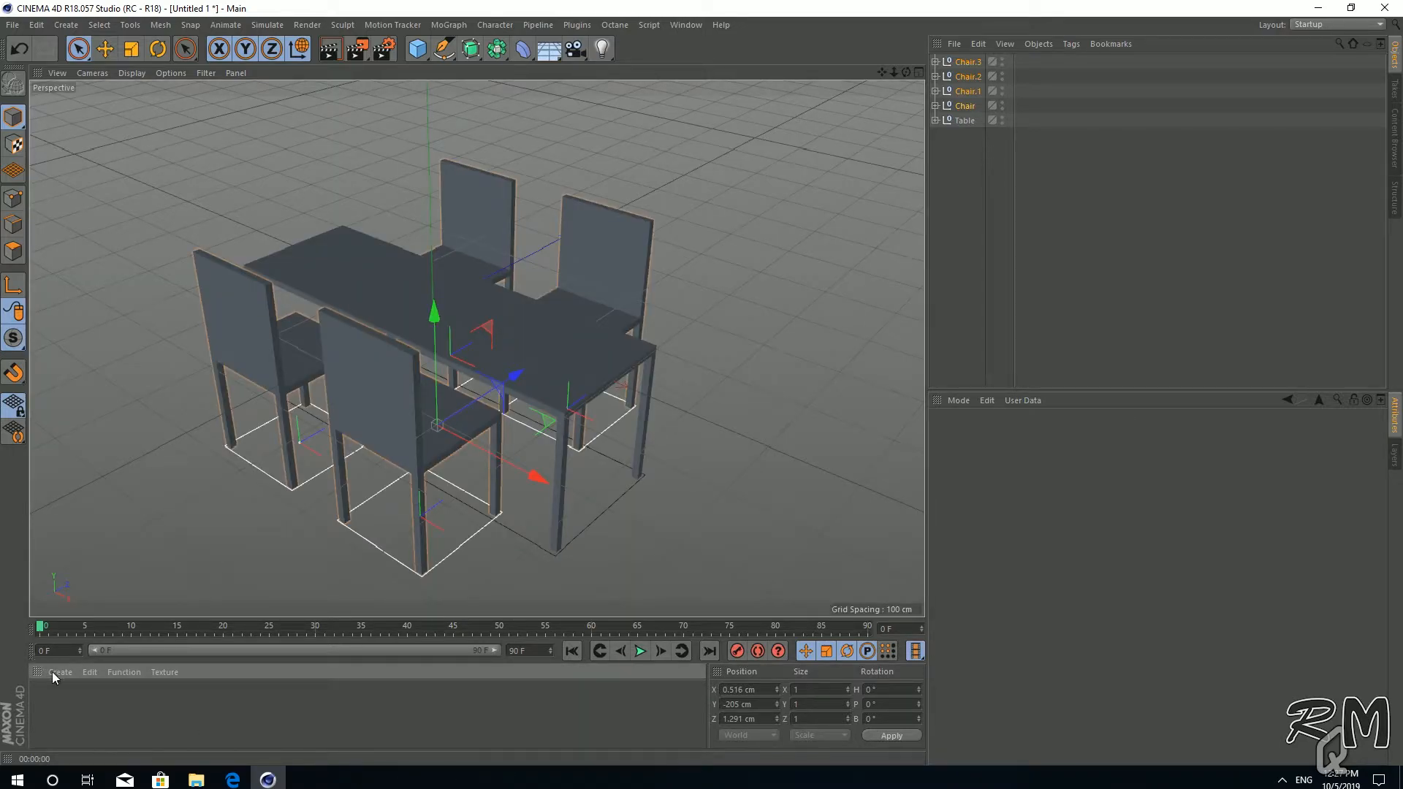
Create a new default material and apply it to the Table null.
click(61, 672)
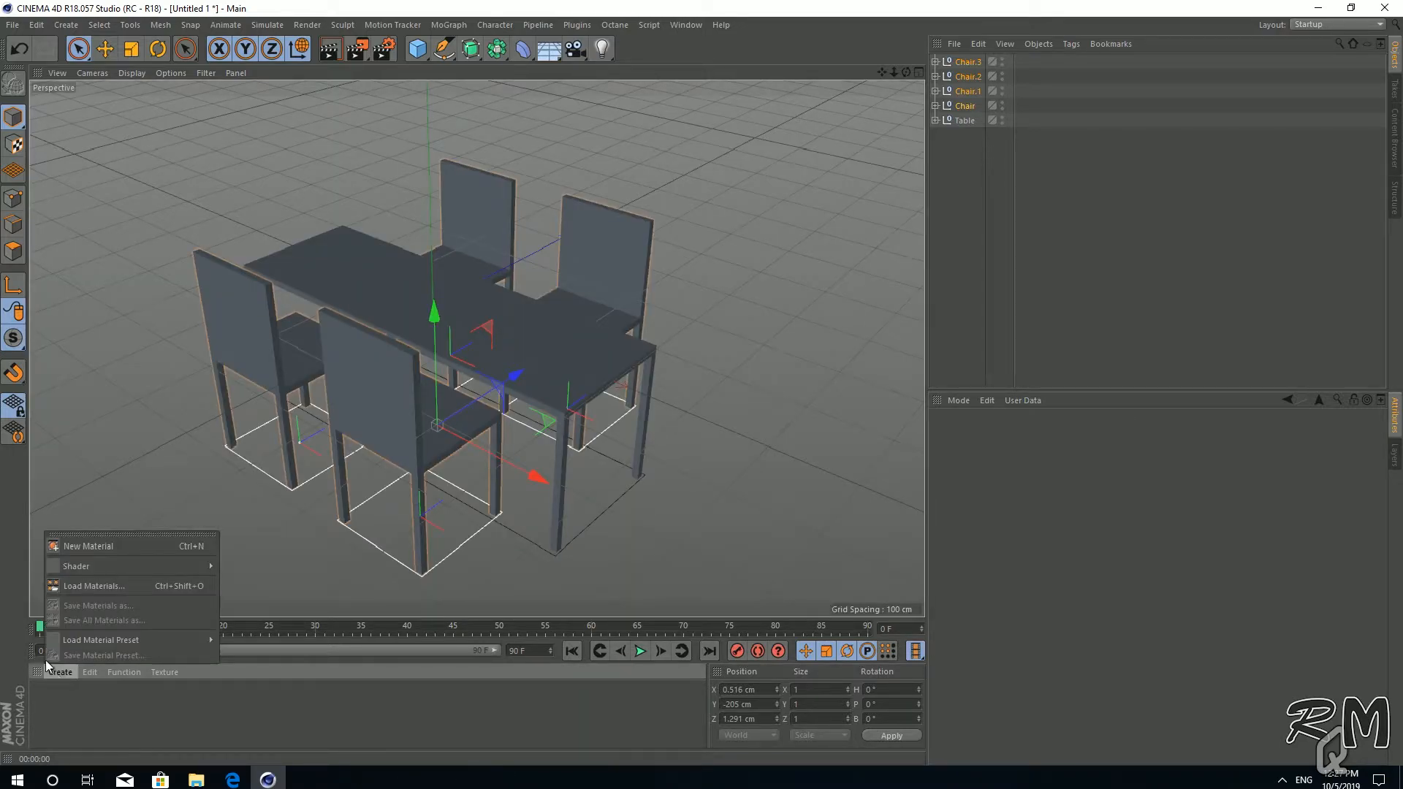
click(88, 546)
drag(826, 199, 516, 361)
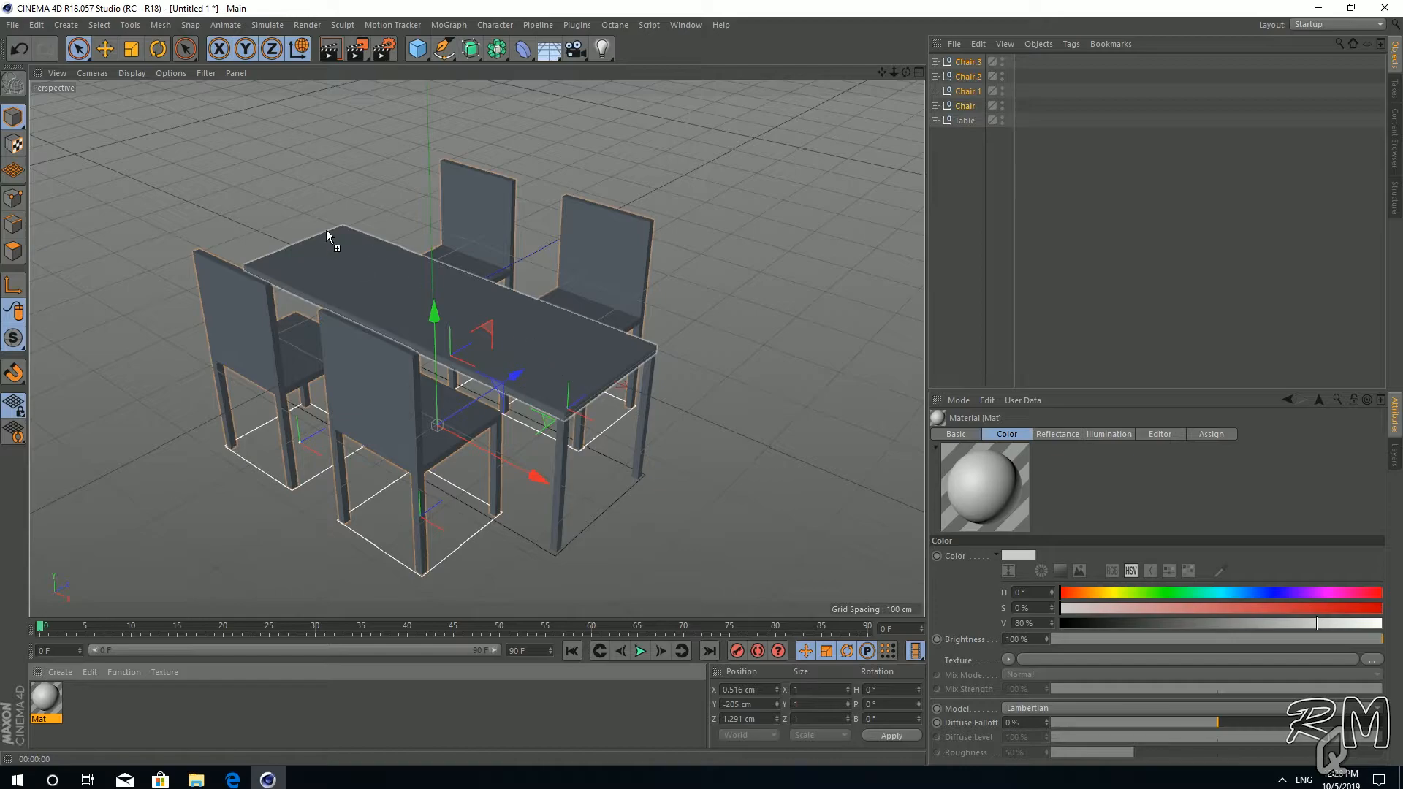
drag(495, 350, 859, 279)
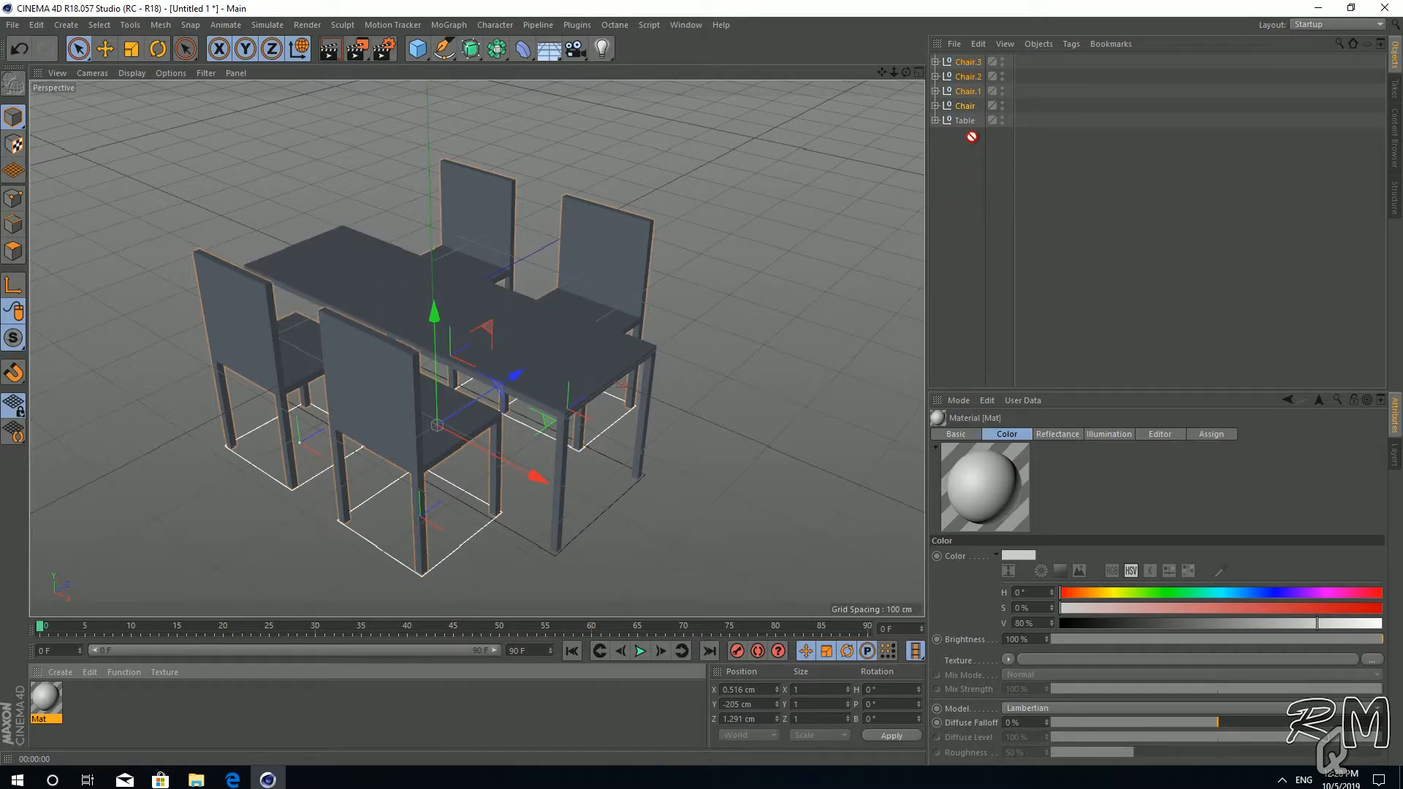
drag(965, 137, 970, 123)
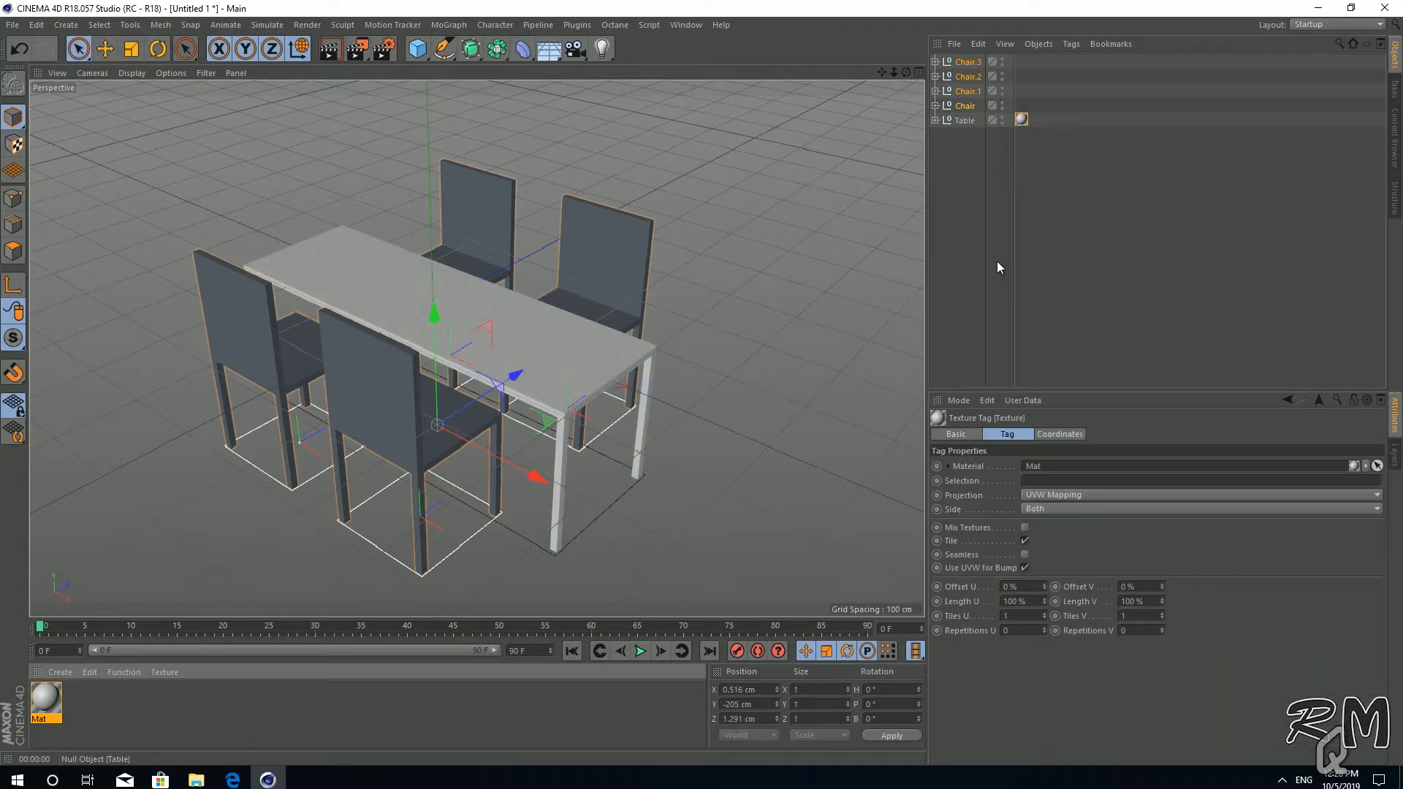
Create a second material and set its color to orange with hue 25° and saturation 80%.
click(61, 673)
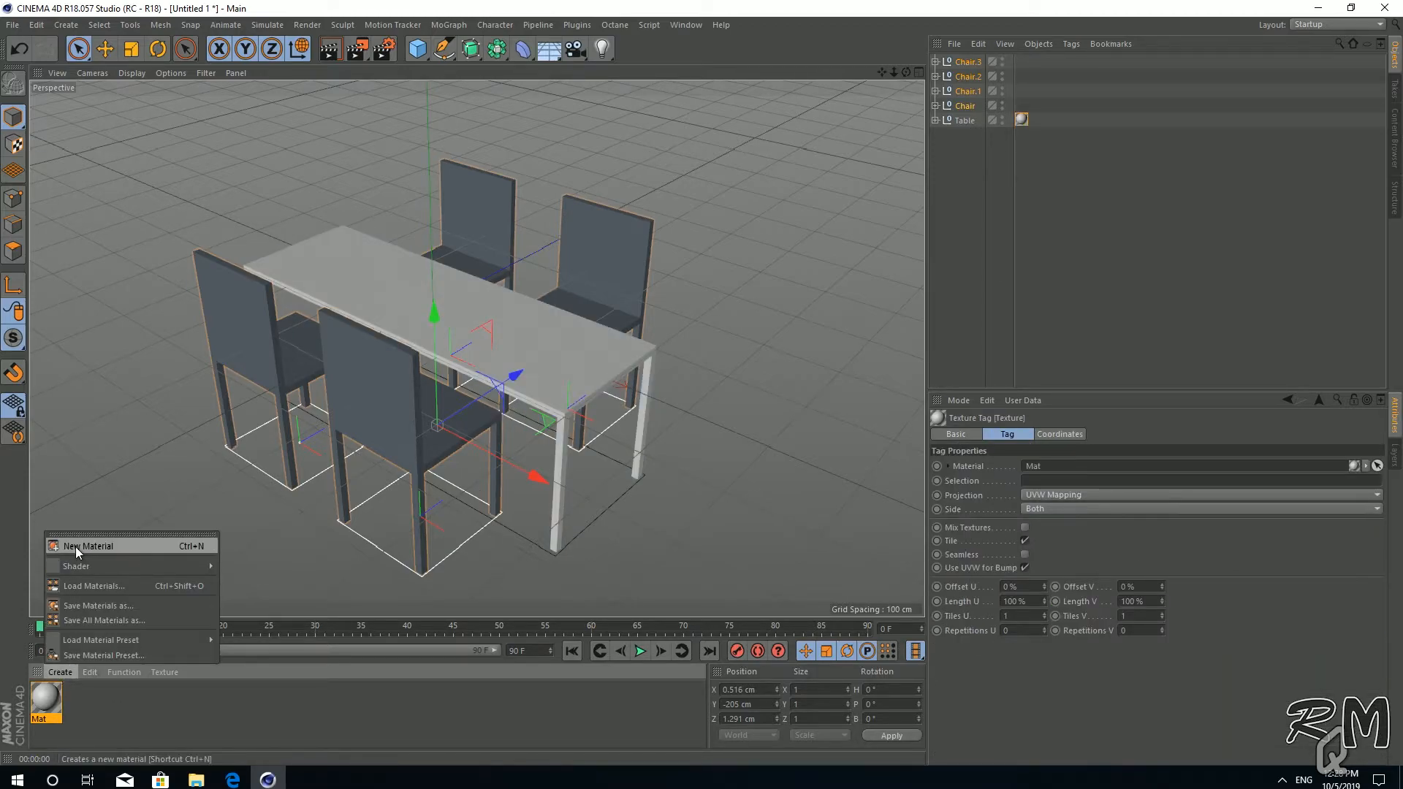
click(76, 546)
double_click(46, 696)
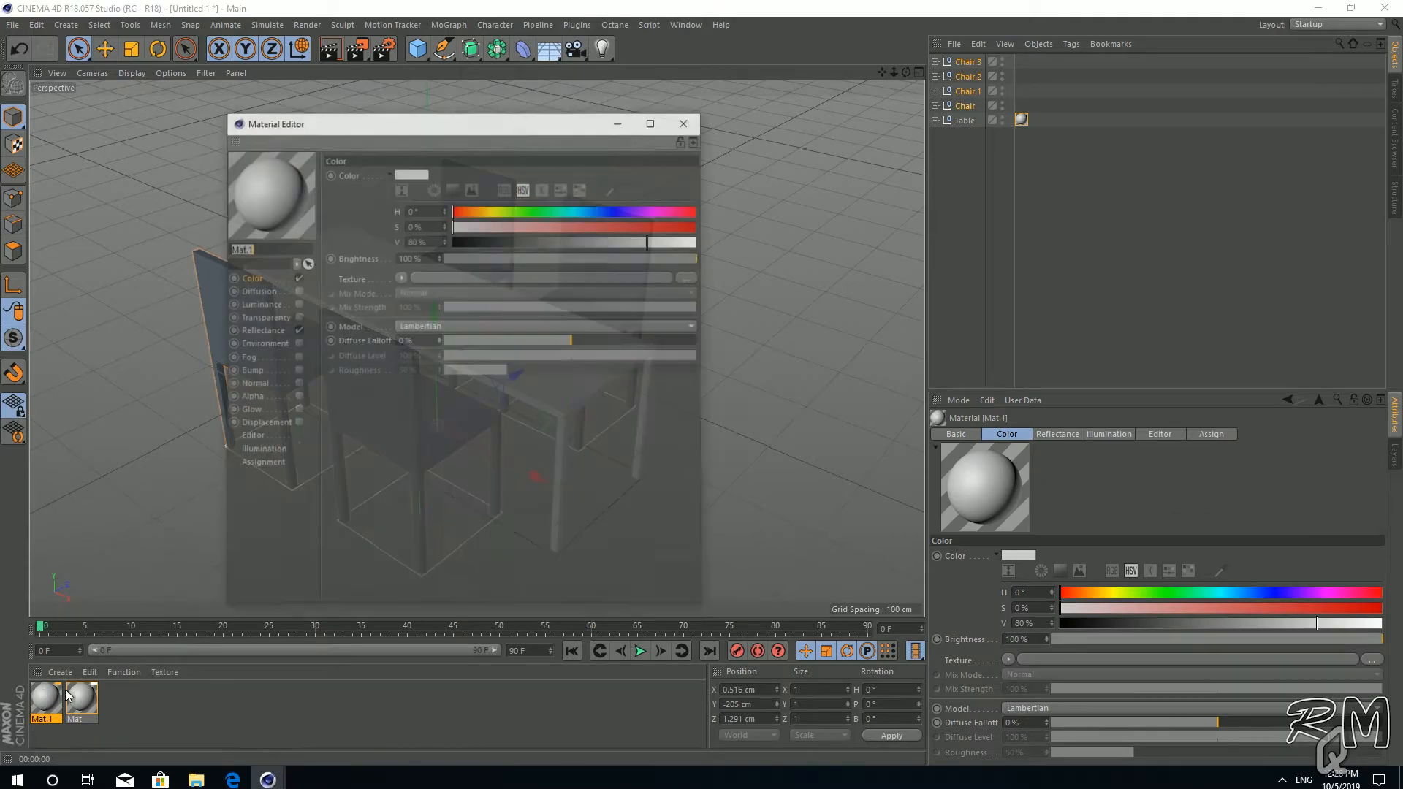
click(470, 211)
drag(482, 227, 650, 226)
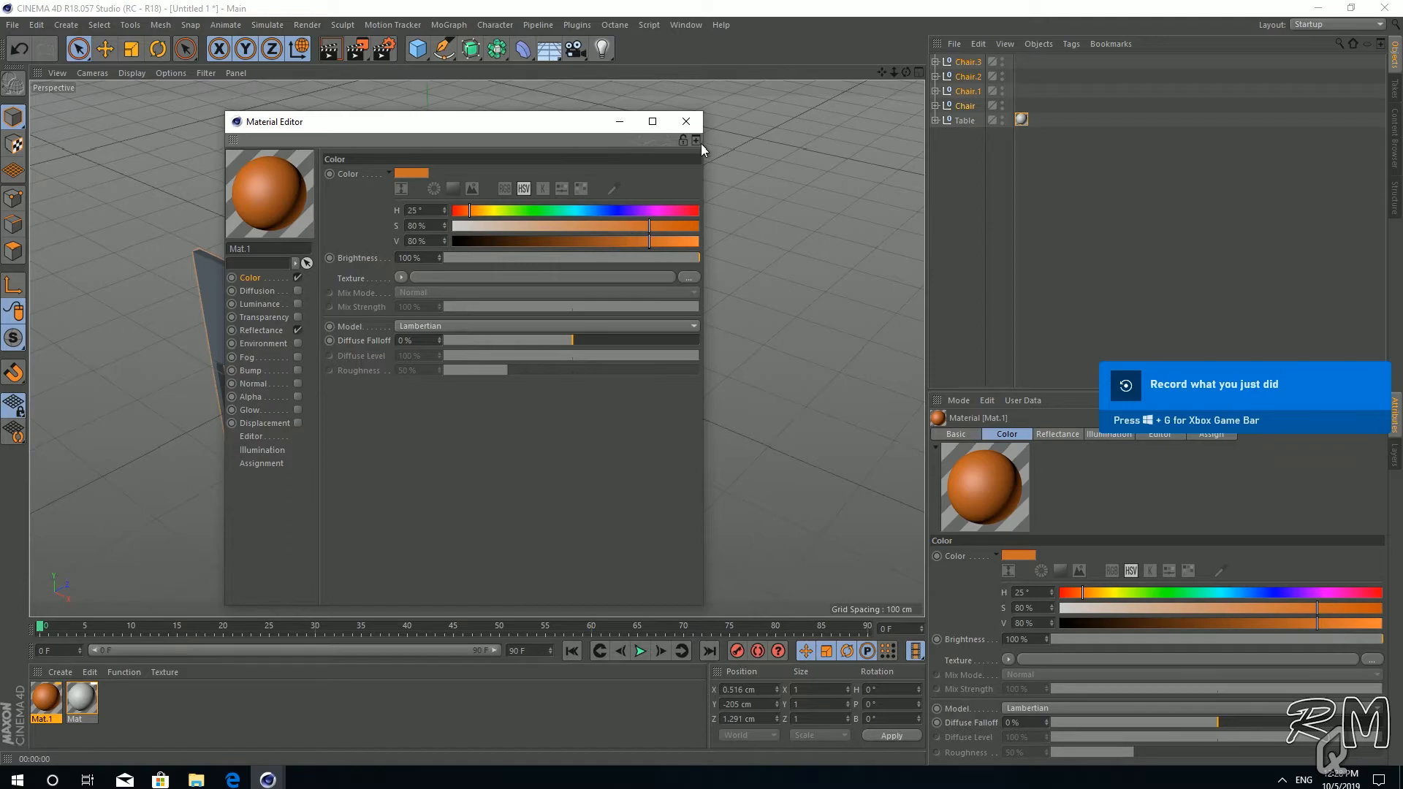
Darken the orange material to a color value of 69% and apply it to all four chair nulls.
click(622, 241)
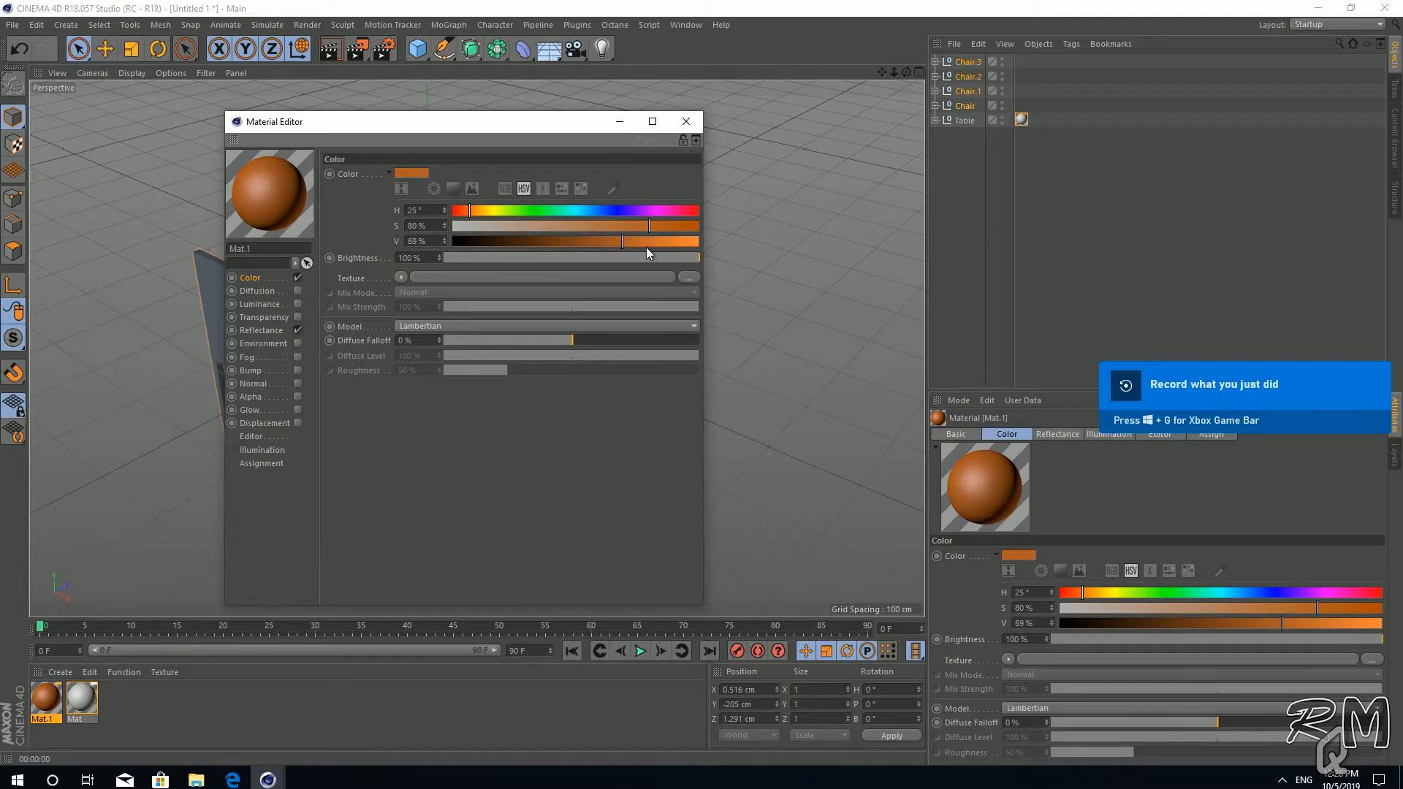
click(686, 122)
drag(46, 698, 992, 66)
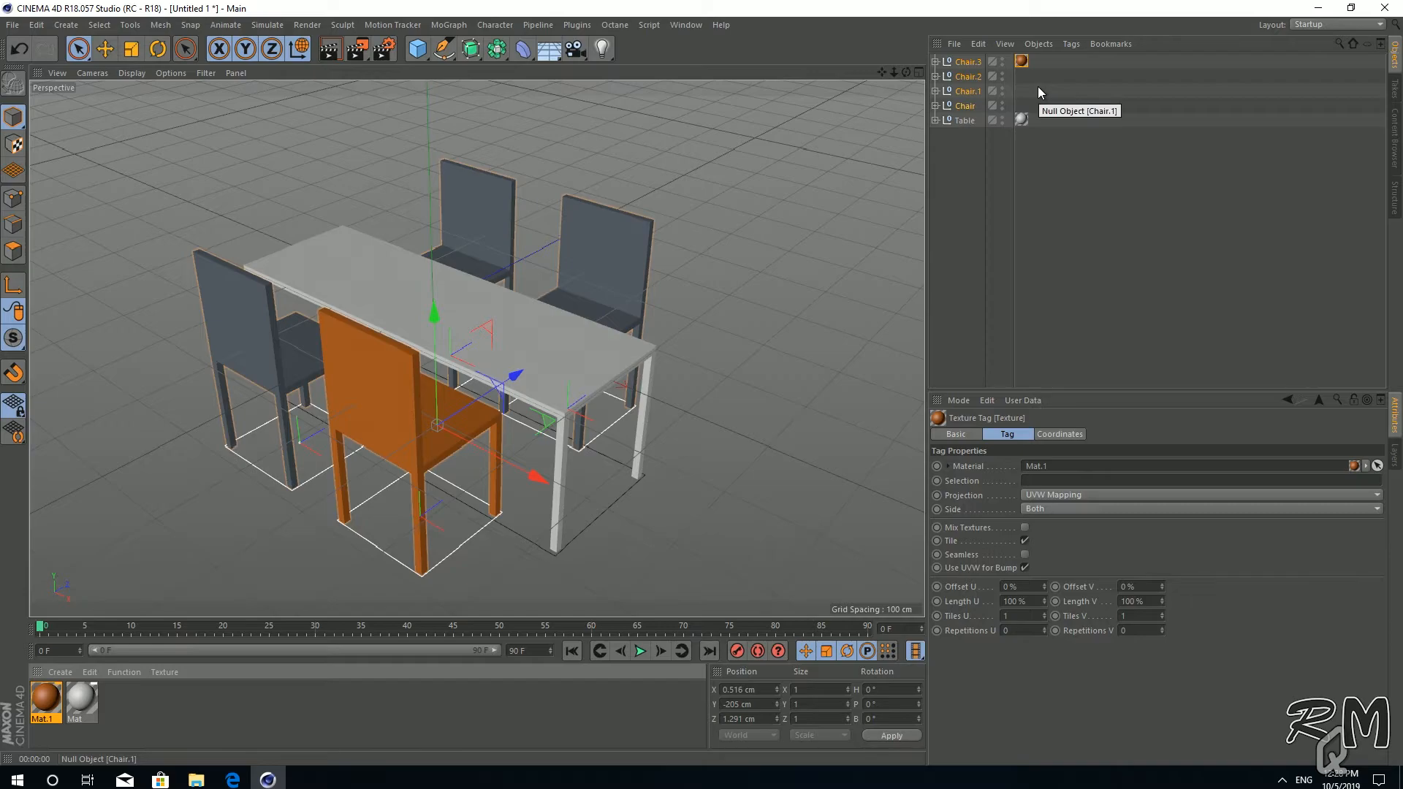
drag(1024, 67, 1025, 111)
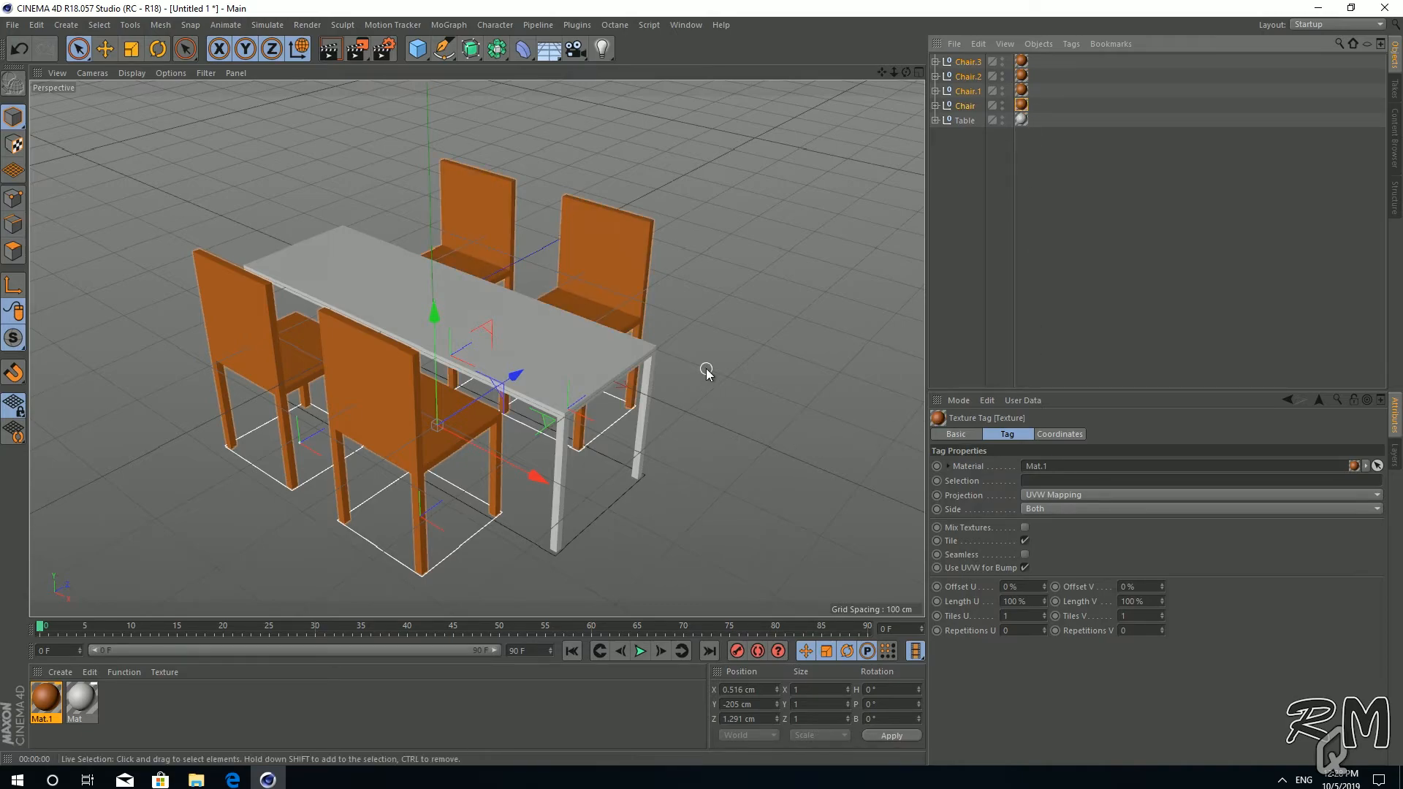
Render the Perspective view, deselect everything, and inspect the colored table and chairs from lower and higher angles.
click(328, 52)
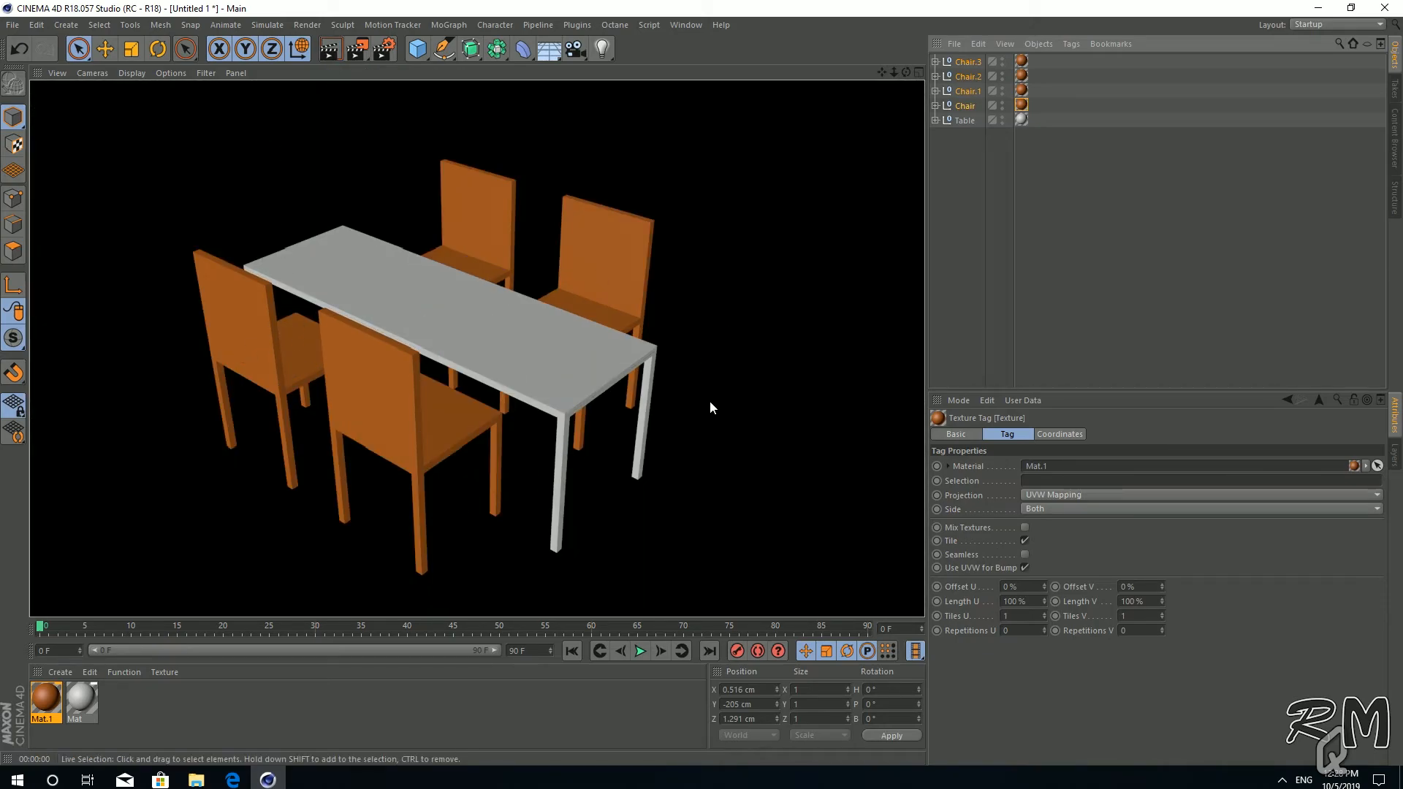
click(738, 361)
alt+drag(655, 488, 650, 519)
alt+drag(746, 454, 848, 424)
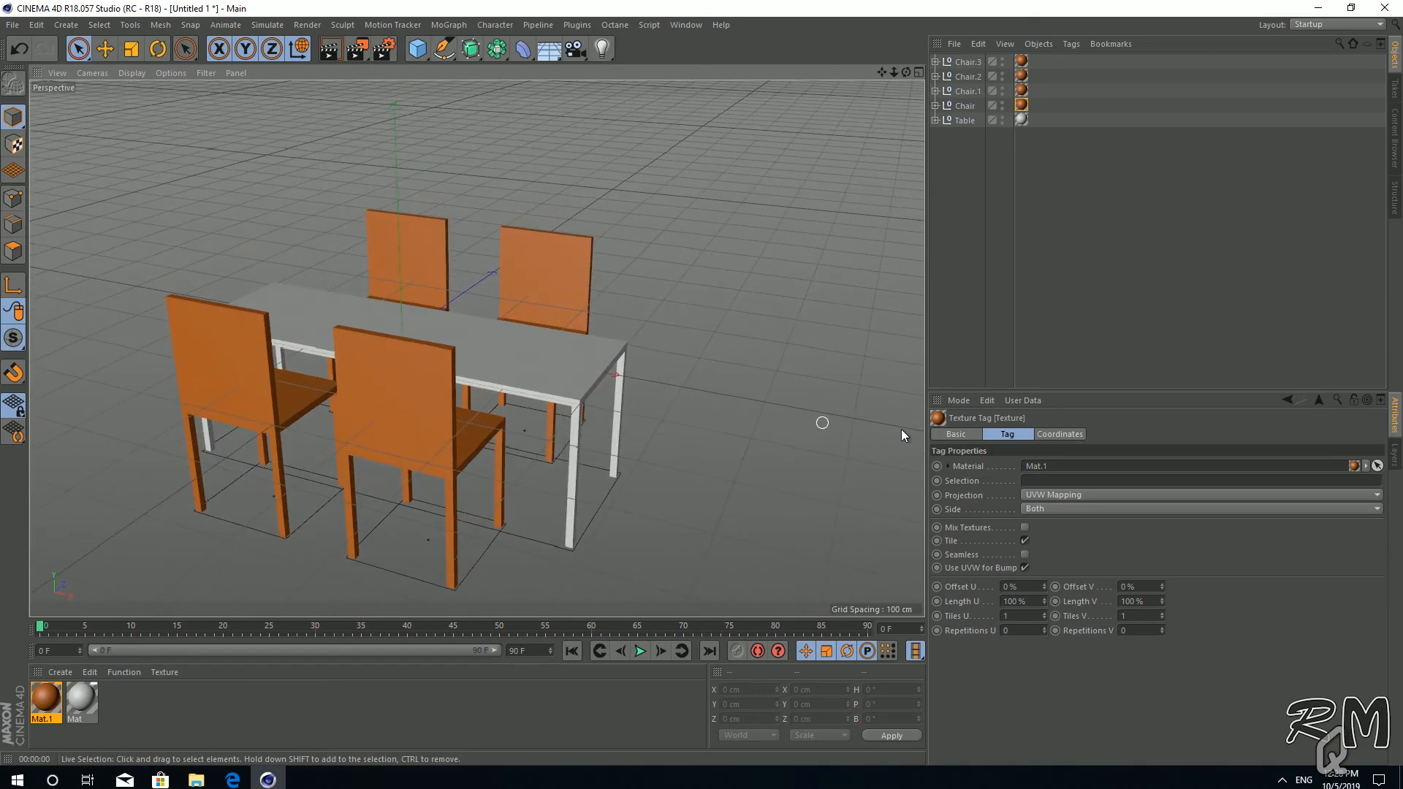
alt+drag(734, 454, 810, 418)
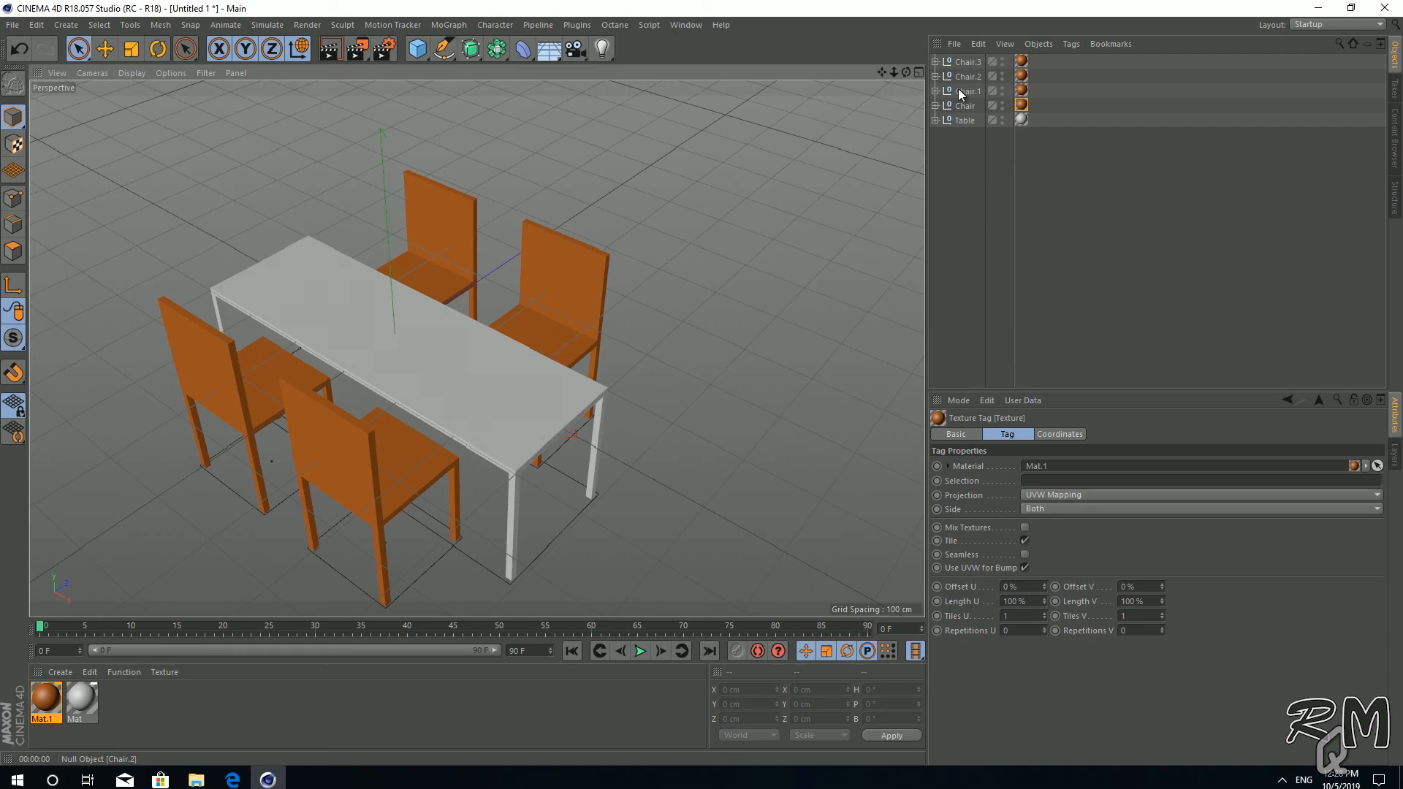
Select the Chair.3 null and show its coordinate attributes.
click(966, 61)
click(1396, 417)
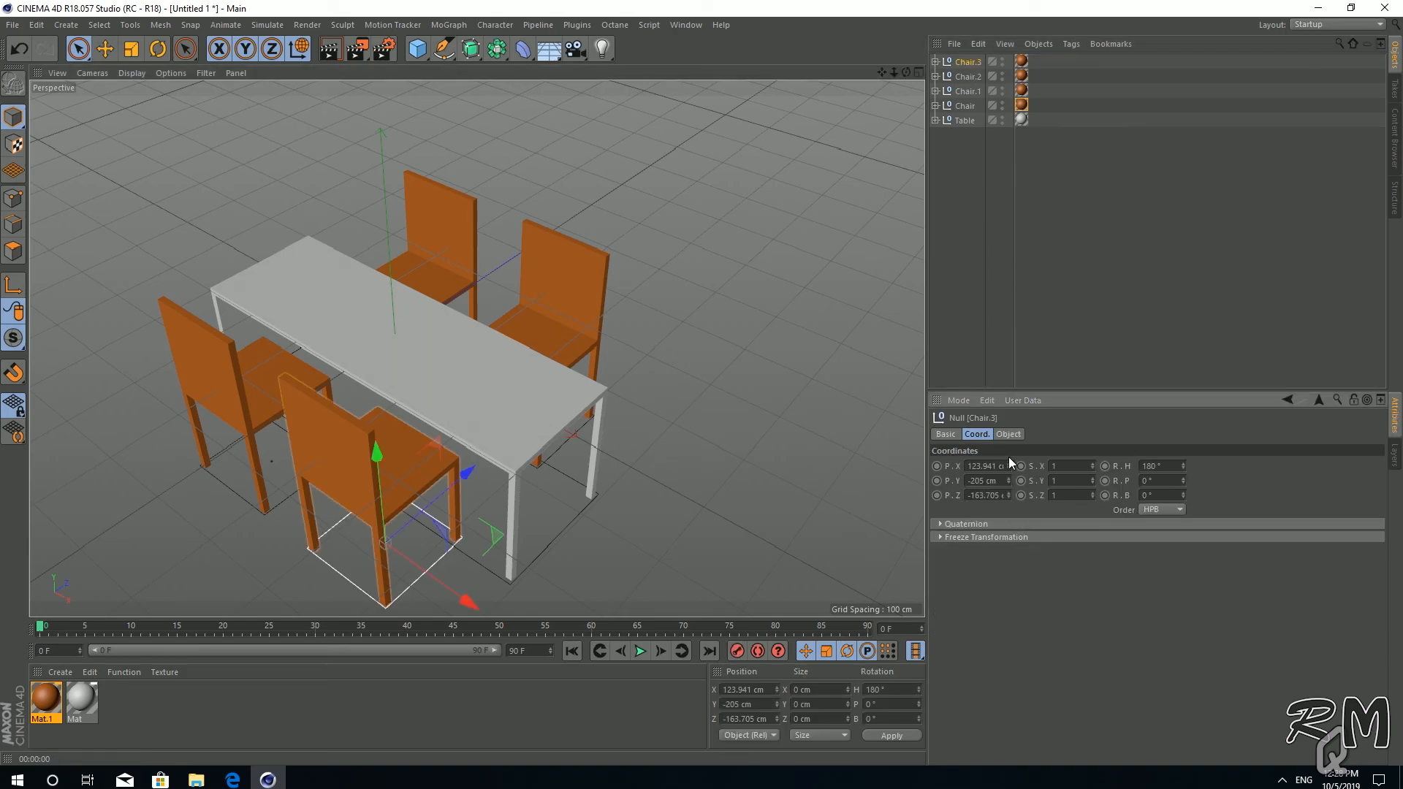